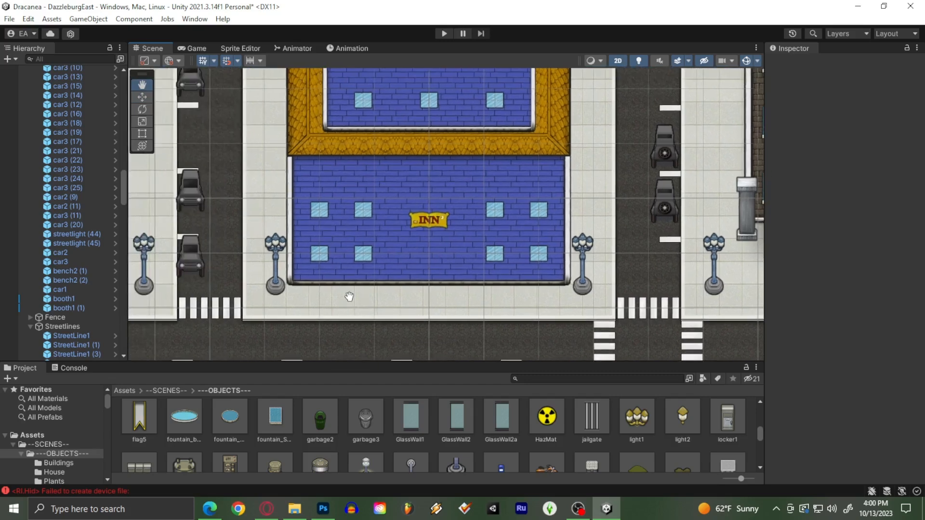
- Examine the fenced park with its benches and railings and the adjoining inn block in the scene
{"action": "middle_click_drag", "start_coordinate": [236, 302], "coordinate": [554, 293]}
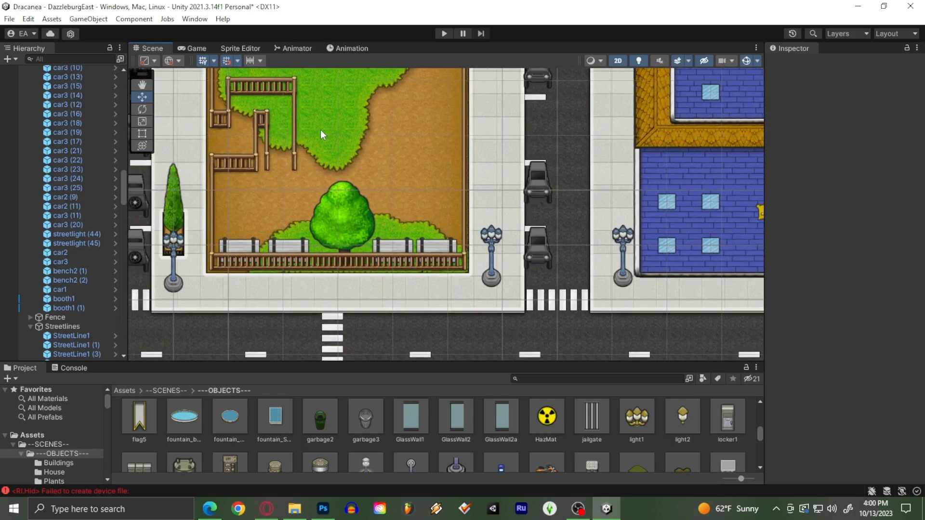
{"action": "middle_click_drag", "start_coordinate": [317, 143], "coordinate": [308, 276]}
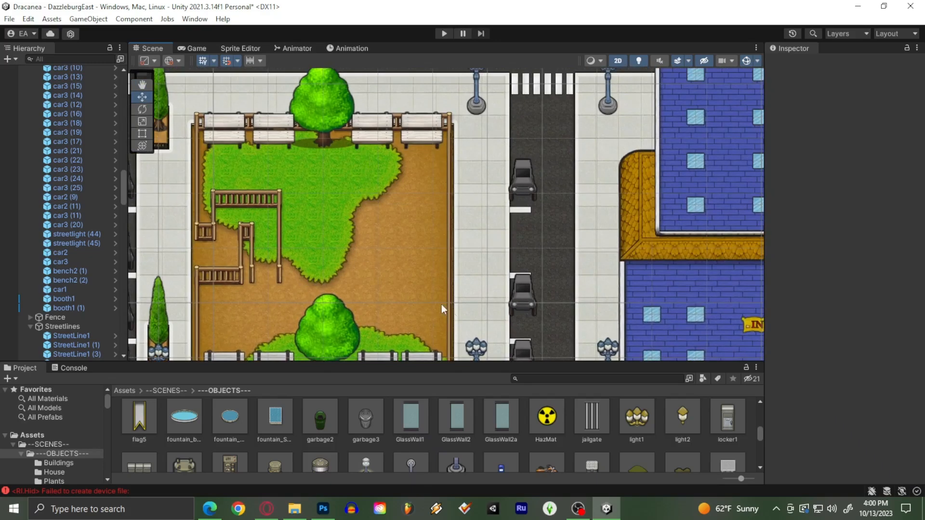
{"action": "middle_click_drag", "start_coordinate": [451, 312], "coordinate": [482, 206]}
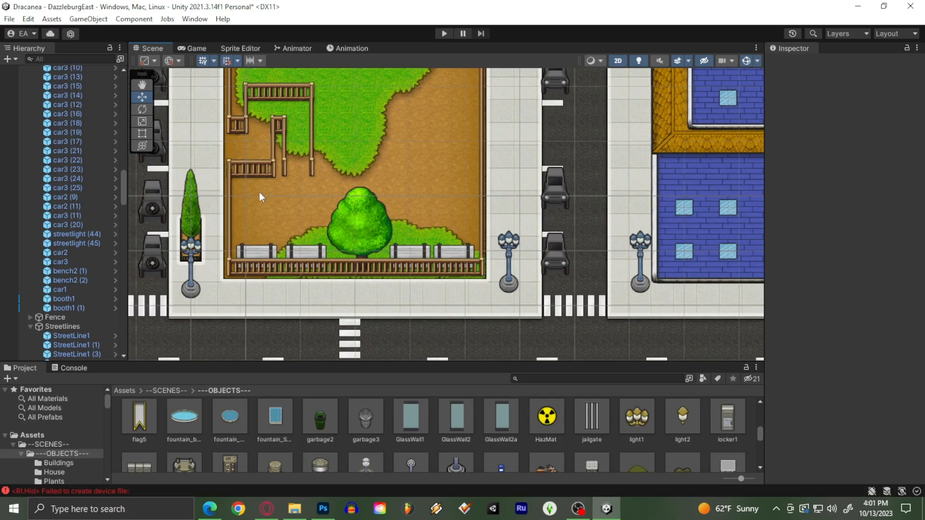
{"action": "middle_click_drag", "start_coordinate": [361, 199], "coordinate": [526, 239]}
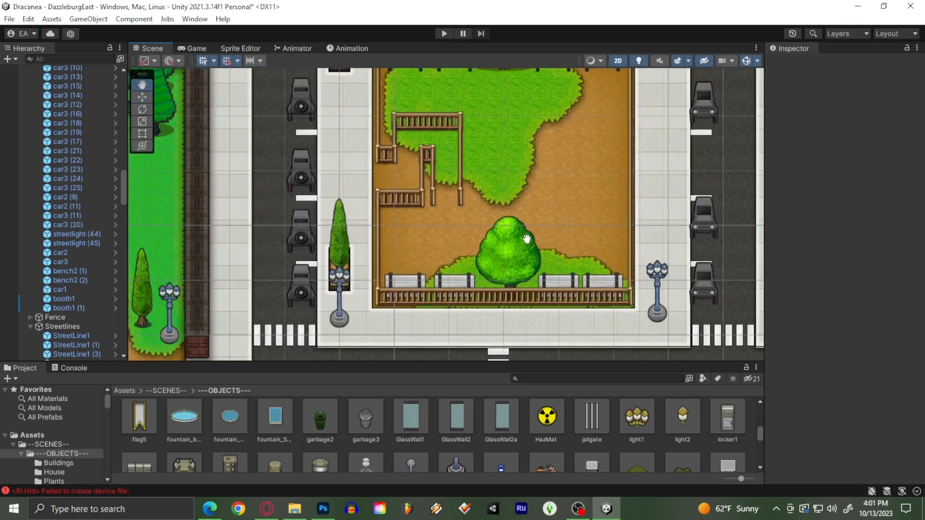
{"action": "middle_click_drag", "start_coordinate": [562, 188], "coordinate": [163, 248]}
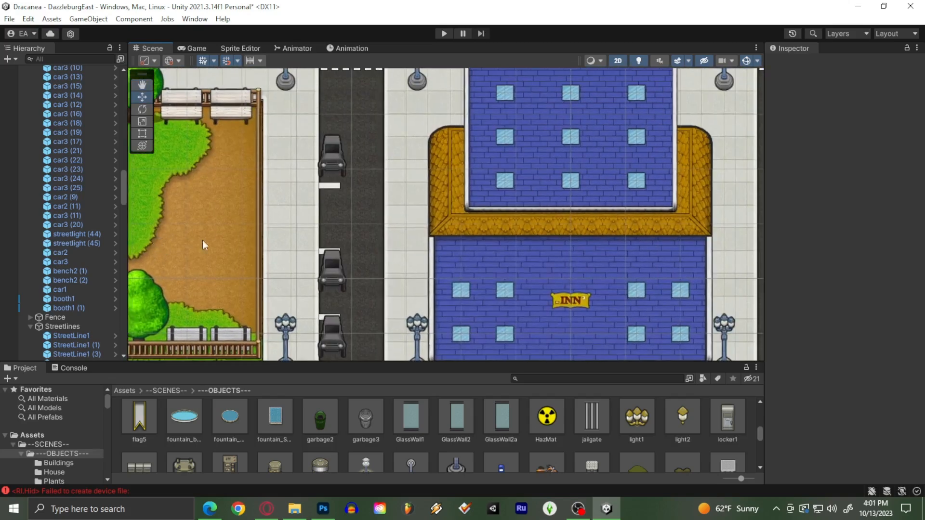
{"action": "middle_click_drag", "start_coordinate": [520, 196], "coordinate": [226, 201]}
{"action": "middle_click_drag", "start_coordinate": [533, 143], "coordinate": [342, 235]}
- Survey the city blocks south of the inn, including the twin brick apartment buildings and the white columned building
{"action": "scroll", "coordinate": [341, 235], "scroll_direction": "down", "scroll_amount": 5}
{"action": "middle_click_drag", "start_coordinate": [339, 272], "coordinate": [366, 116]}
{"action": "middle_click_drag", "start_coordinate": [349, 250], "coordinate": [428, 164]}
{"action": "scroll", "coordinate": [344, 295], "scroll_direction": "down", "scroll_amount": 5}
{"action": "middle_click_drag", "start_coordinate": [344, 296], "coordinate": [424, 151]}
{"action": "middle_click_drag", "start_coordinate": [346, 253], "coordinate": [494, 153]}
{"action": "middle_click_drag", "start_coordinate": [330, 269], "coordinate": [365, 157]}
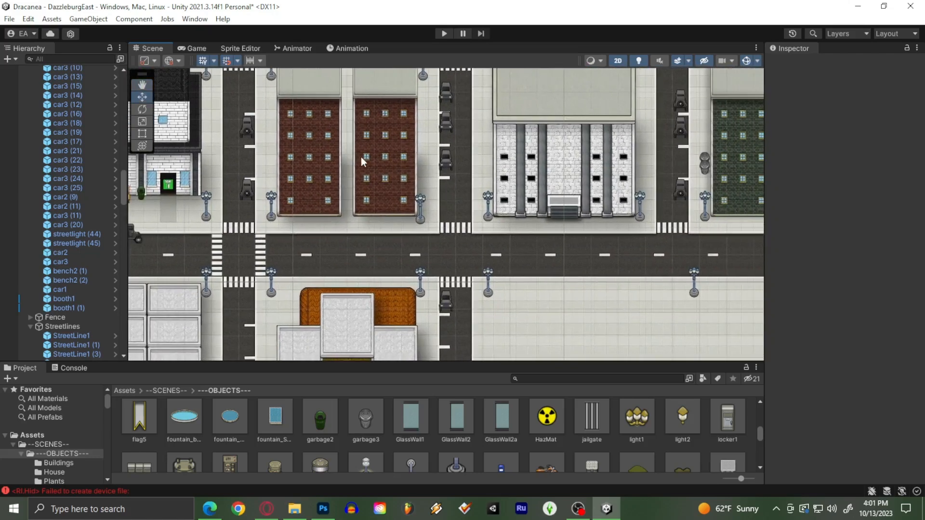
{"action": "middle_click_drag", "start_coordinate": [360, 107], "coordinate": [315, 294]}
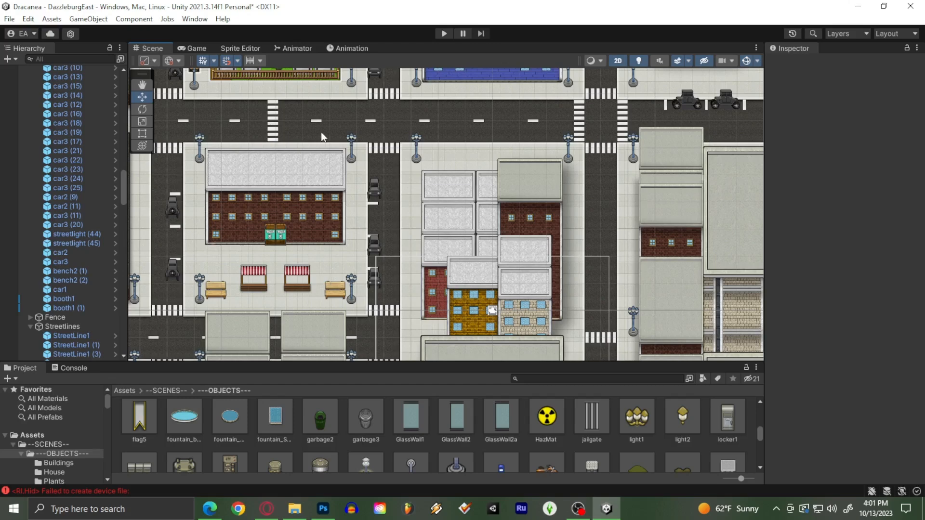
- Inspect the sidewalks in front of the fenced park and the inn up close
{"action": "middle_click_drag", "start_coordinate": [316, 119], "coordinate": [351, 234]}
{"action": "middle_click_drag", "start_coordinate": [353, 153], "coordinate": [324, 291]}
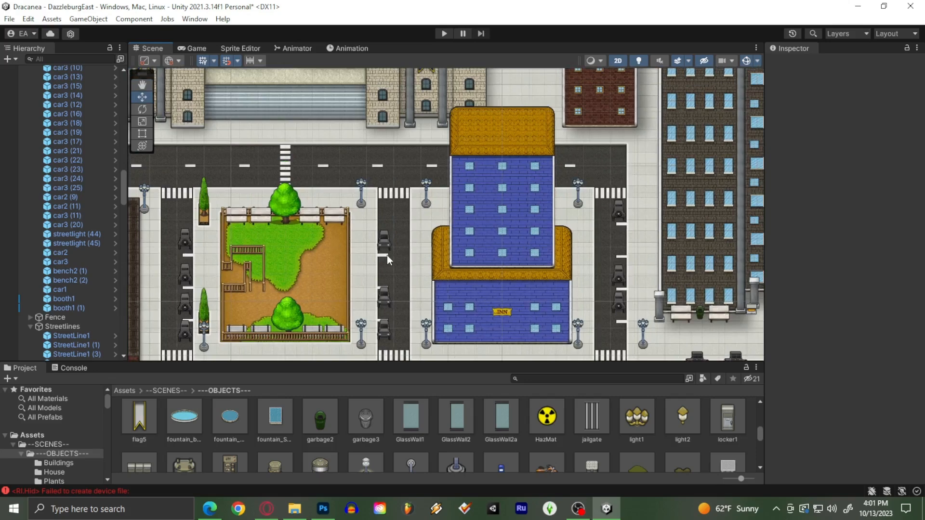
{"action": "middle_click_drag", "start_coordinate": [305, 355], "coordinate": [427, 260]}
{"action": "scroll", "coordinate": [323, 238], "scroll_direction": "up", "scroll_amount": 9}
{"action": "scroll", "coordinate": [323, 238], "scroll_direction": "up", "scroll_amount": 1}
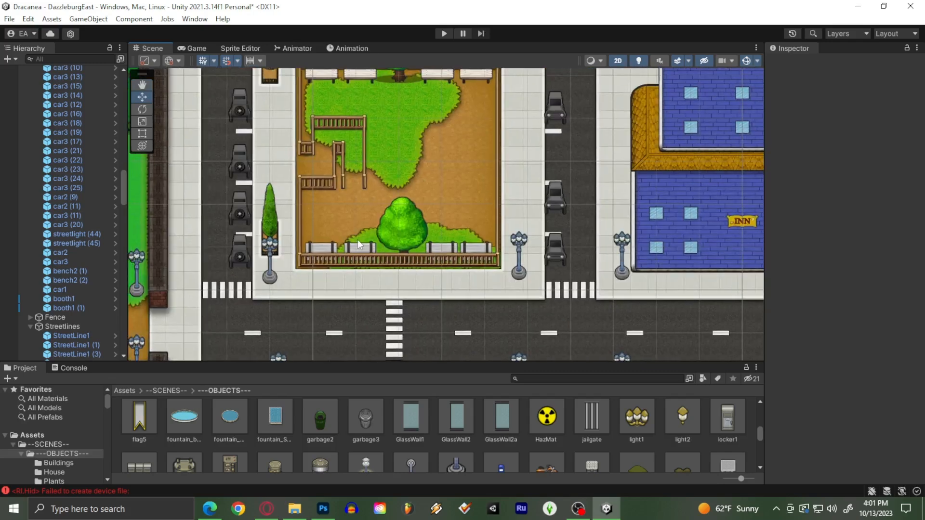
{"action": "scroll", "coordinate": [270, 233], "scroll_direction": "up", "scroll_amount": 4}
{"action": "middle_click_drag", "start_coordinate": [694, 241], "coordinate": [356, 247]}
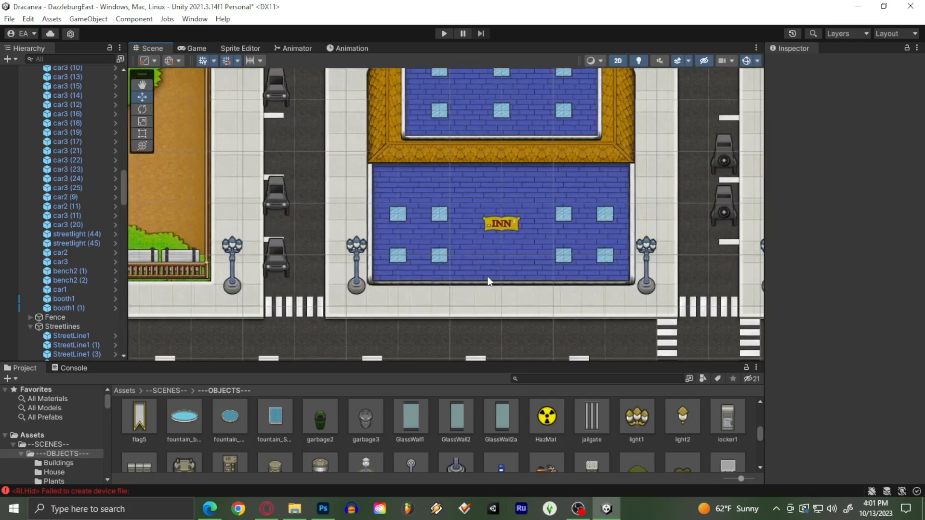
{"action": "middle_click_drag", "start_coordinate": [224, 247], "coordinate": [512, 247]}
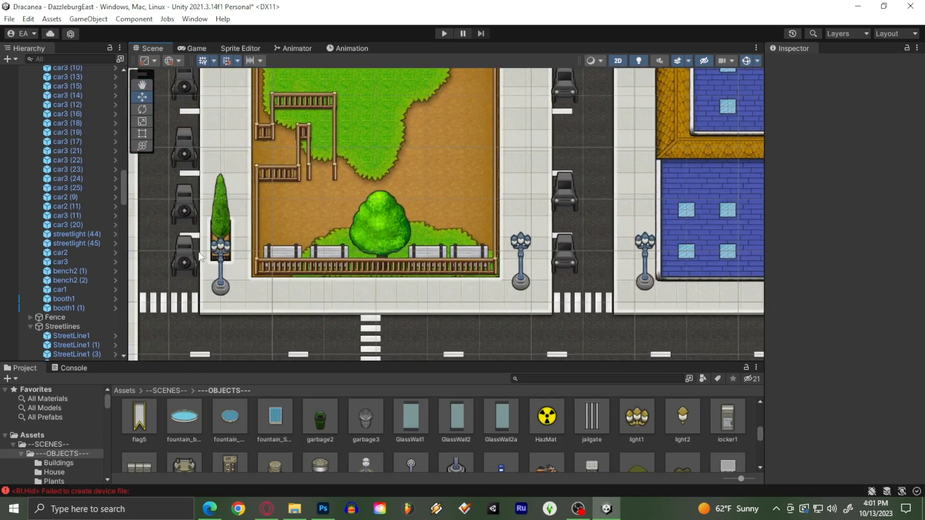
- Survey the streets and parked cars around the eastern blocks and the plaza with the two market booths
{"action": "scroll", "coordinate": [389, 264], "scroll_direction": "down", "scroll_amount": 5}
{"action": "middle_click_drag", "start_coordinate": [390, 264], "coordinate": [376, 142]}
{"action": "middle_click_drag", "start_coordinate": [509, 258], "coordinate": [297, 162]}
{"action": "middle_click_drag", "start_coordinate": [562, 240], "coordinate": [315, 144]}
{"action": "middle_click_drag", "start_coordinate": [597, 258], "coordinate": [401, 211]}
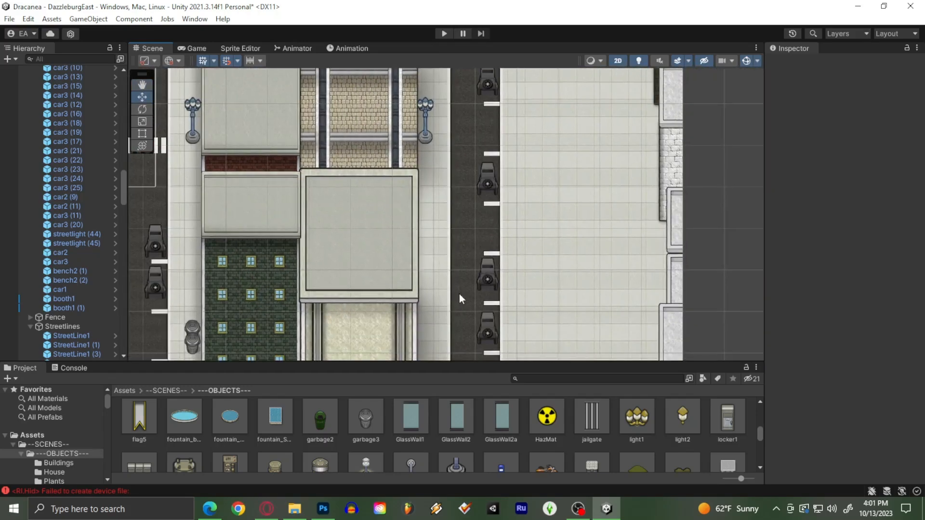
{"action": "middle_click_drag", "start_coordinate": [263, 241], "coordinate": [527, 275]}
{"action": "middle_click_drag", "start_coordinate": [330, 236], "coordinate": [636, 410]}
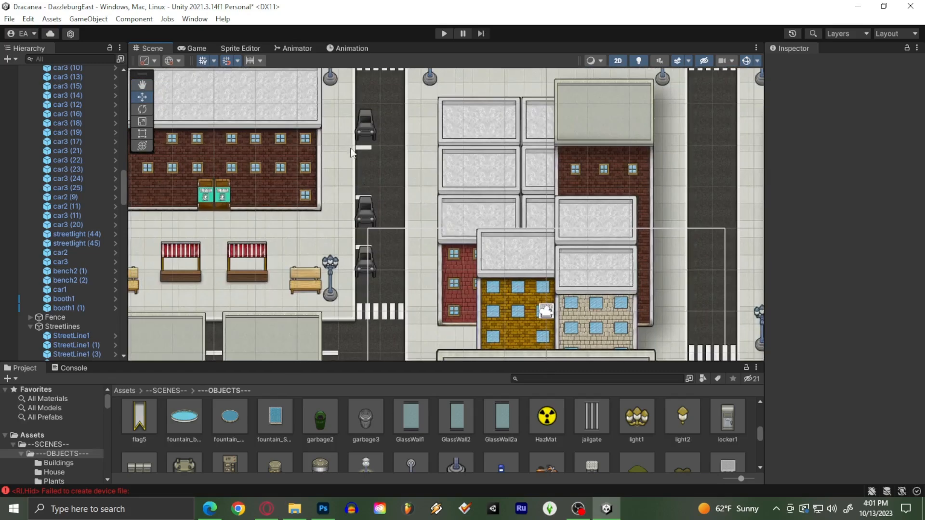
{"action": "middle_click_drag", "start_coordinate": [354, 167], "coordinate": [395, 367]}
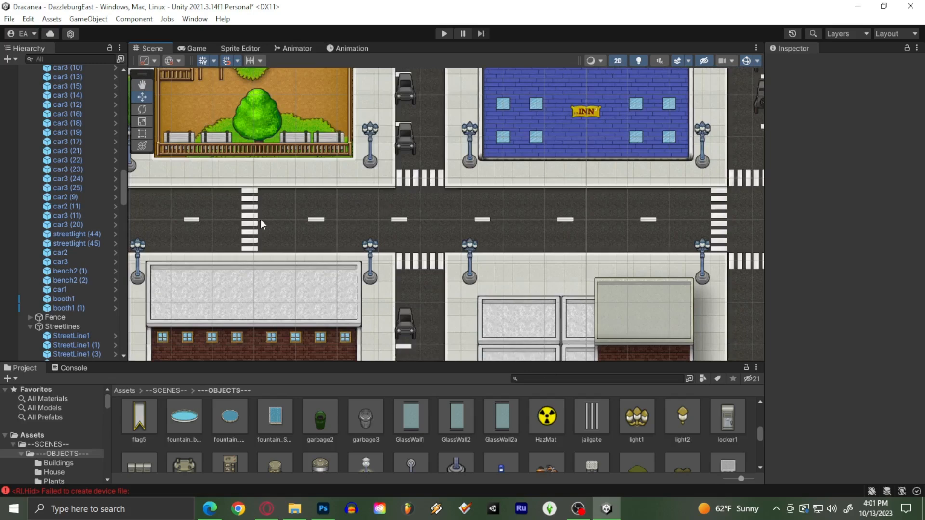
{"action": "middle_click_drag", "start_coordinate": [192, 349], "coordinate": [348, 325]}
{"action": "middle_click_drag", "start_coordinate": [291, 265], "coordinate": [368, 157]}
{"action": "middle_click_drag", "start_coordinate": [400, 315], "coordinate": [361, 171]}
{"action": "scroll", "coordinate": [345, 247], "scroll_direction": "up", "scroll_amount": 2}
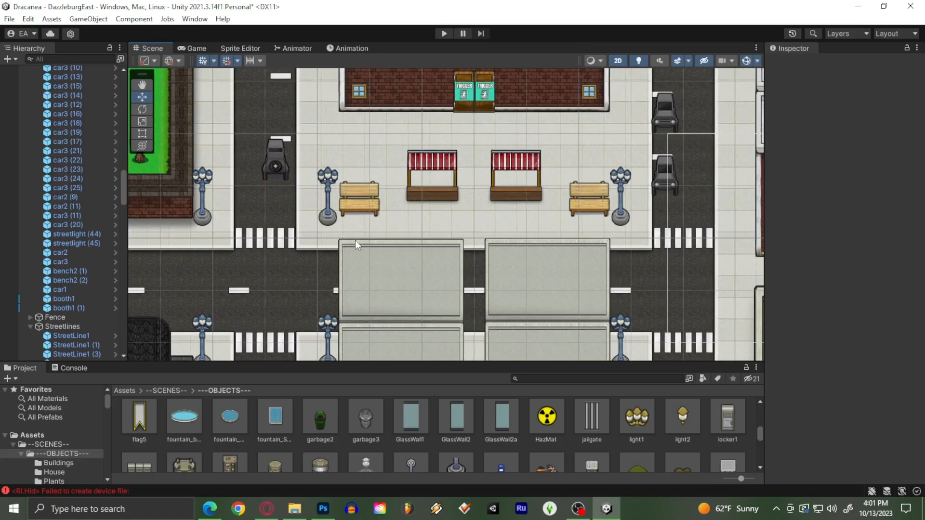
- Review the road, crosswalks and streetlights around the park, the inn and the neighbouring eastern block
{"action": "scroll", "coordinate": [404, 230], "scroll_direction": "down", "scroll_amount": 7}
{"action": "middle_click_drag", "start_coordinate": [536, 161], "coordinate": [163, 284]}
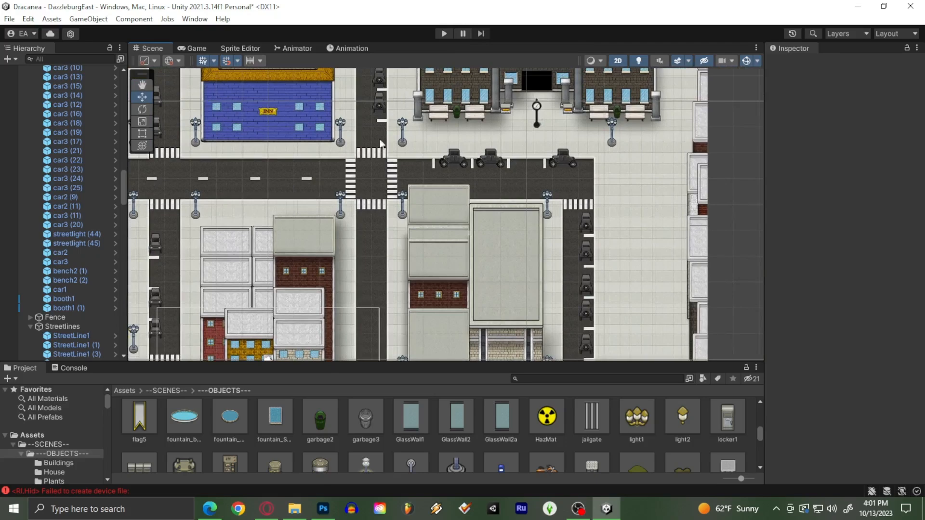
{"action": "middle_click_drag", "start_coordinate": [388, 136], "coordinate": [340, 304]}
{"action": "middle_click_drag", "start_coordinate": [336, 238], "coordinate": [375, 340]}
{"action": "middle_click_drag", "start_coordinate": [275, 303], "coordinate": [521, 236]}
{"action": "middle_click_drag", "start_coordinate": [415, 244], "coordinate": [493, 230]}
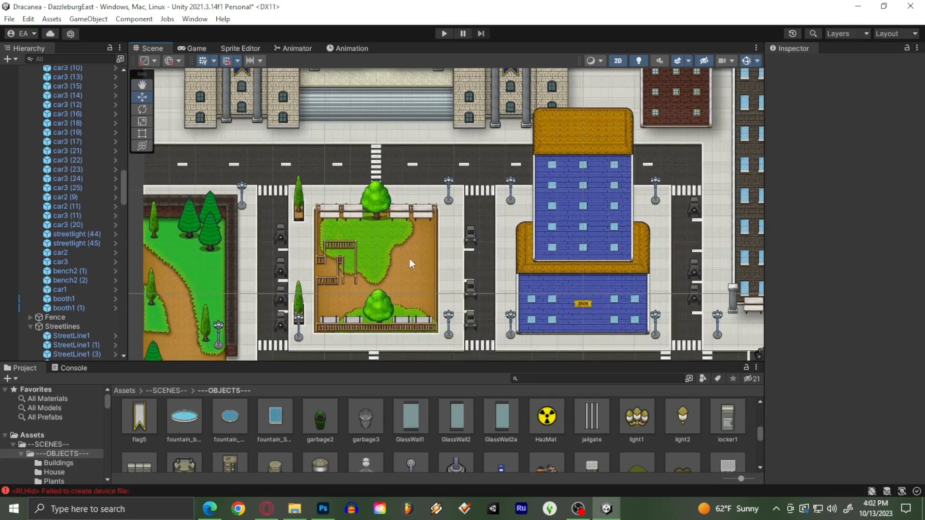
{"action": "middle_click_drag", "start_coordinate": [404, 277], "coordinate": [361, 204]}
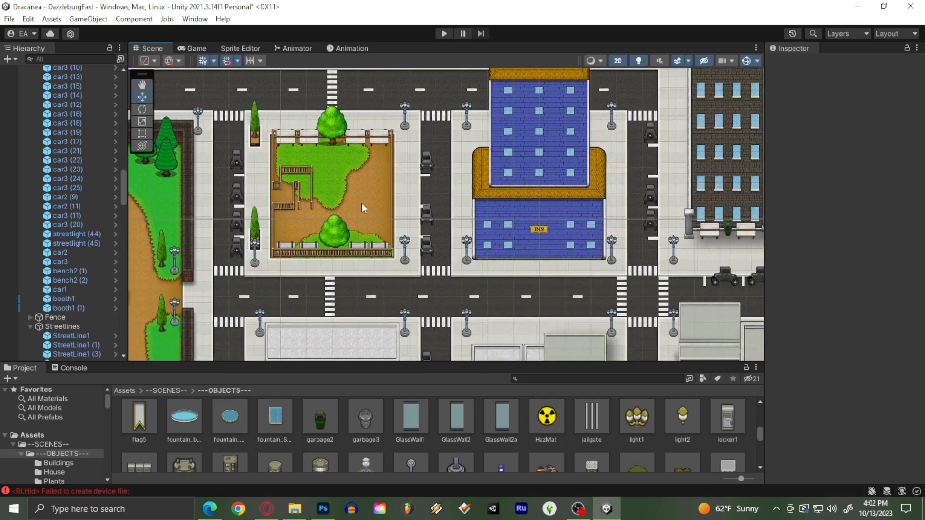
{"action": "scroll", "coordinate": [399, 248], "scroll_direction": "up", "scroll_amount": 3}
{"action": "middle_click_drag", "start_coordinate": [487, 268], "coordinate": [320, 215]}
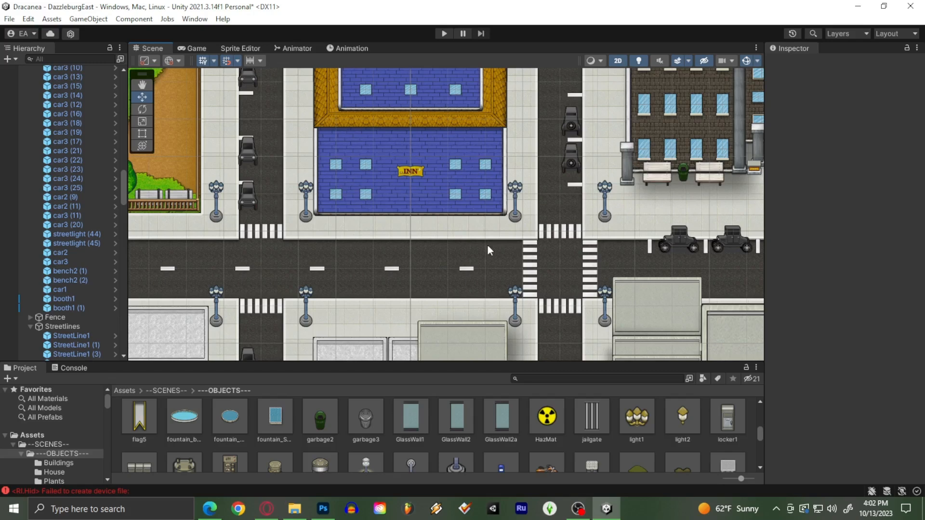
{"action": "scroll", "coordinate": [488, 245], "scroll_direction": "up", "scroll_amount": 2}
{"action": "middle_click_drag", "start_coordinate": [487, 245], "coordinate": [368, 238]}
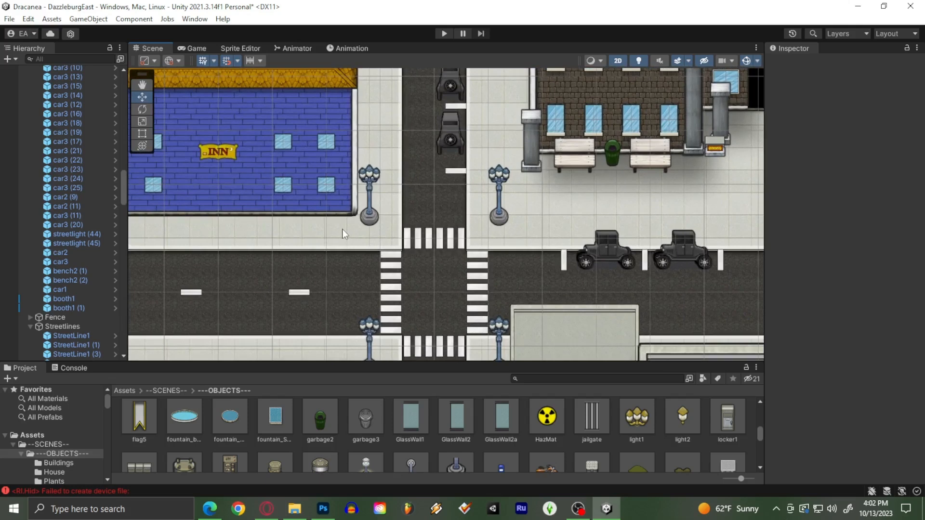
- Try to duplicate the streetlight at the inn's front-left corner several times along the building's front sidewalk
{"action": "middle_click_drag", "start_coordinate": [281, 268], "coordinate": [452, 240]}
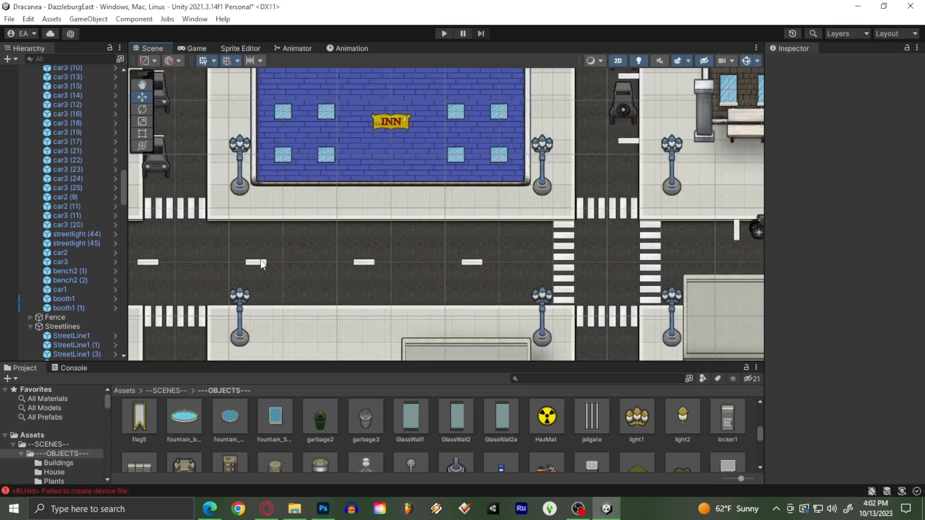
{"action": "left_click", "coordinate": [251, 192]}
{"action": "key", "text": "ctrl+d"}
{"action": "left_click_drag", "start_coordinate": [246, 164], "coordinate": [404, 163]}
{"action": "key", "text": "ctrl+d"}
{"action": "key", "text": "ctrl+d"}
{"action": "key", "text": "ctrl+d"}
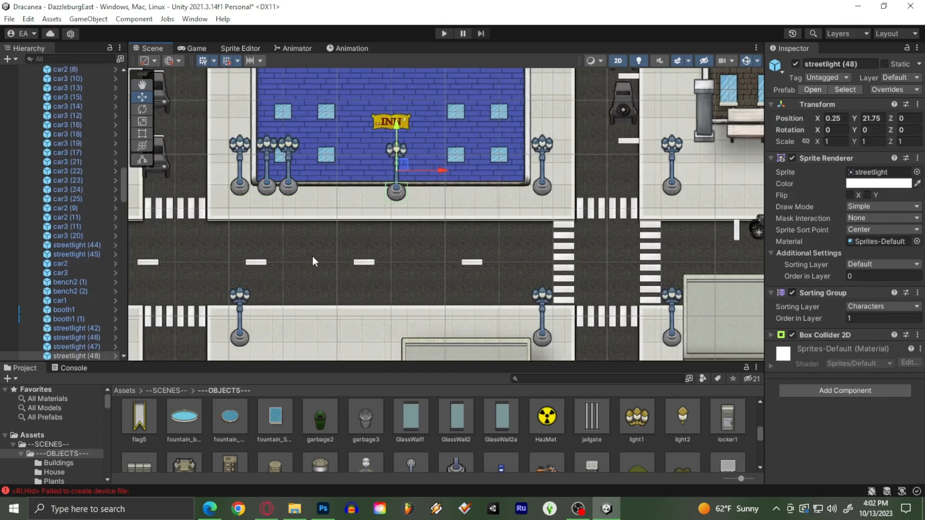
- Undo the added streetlight copies in front of the inn and delete the remaining duplicate
{"action": "key", "text": "ctrl+z"}
{"action": "key", "text": "ctrl+z"}
{"action": "key", "text": "ctrl+z"}
{"action": "key", "text": "ctrl+z"}
{"action": "key", "text": "ctrl+z"}
{"action": "key", "text": "ctrl+z"}
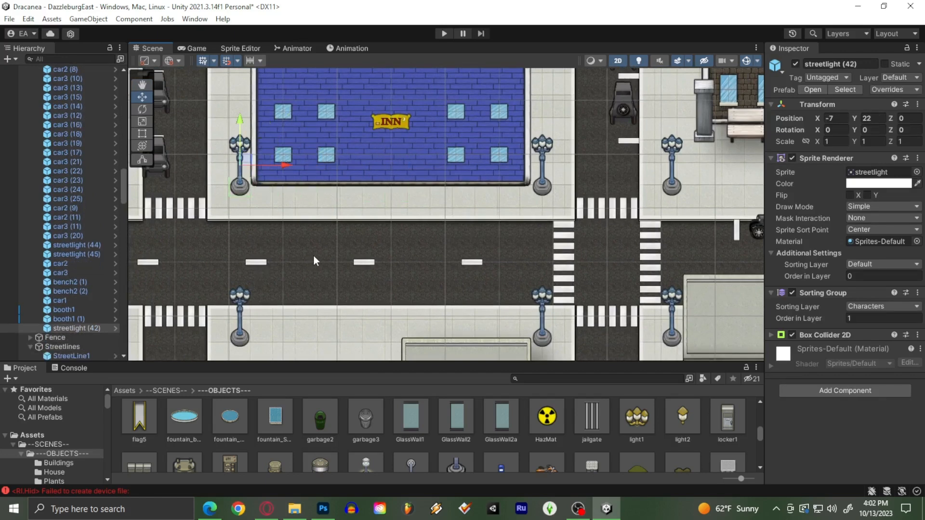
{"action": "left_click_drag", "start_coordinate": [247, 160], "coordinate": [313, 202]}
{"action": "key", "text": "Delete"}
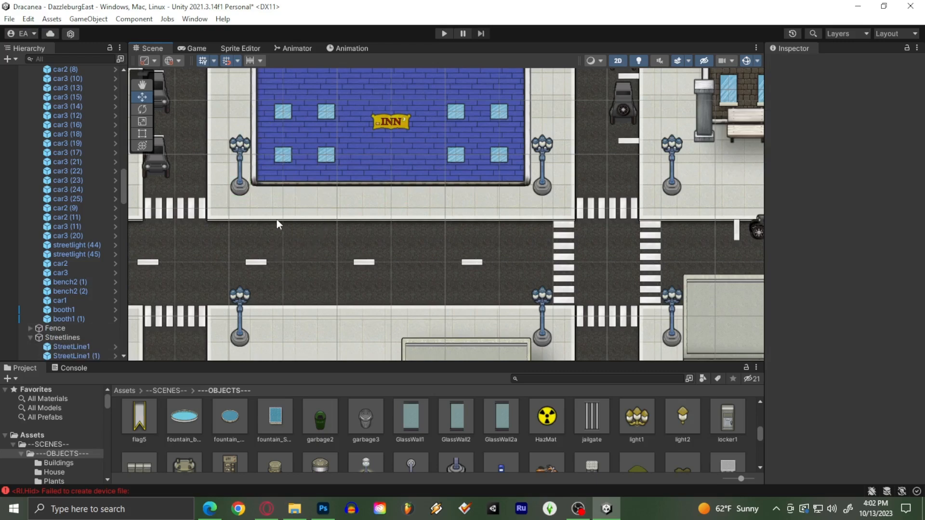
- Survey the blocks south of the inn down to the twin brick apartment buildings and the columned building
{"action": "middle_click_drag", "start_coordinate": [279, 219], "coordinate": [456, 254]}
{"action": "middle_click_drag", "start_coordinate": [345, 213], "coordinate": [331, 283]}
{"action": "middle_click_drag", "start_coordinate": [568, 282], "coordinate": [435, 73]}
{"action": "middle_click_drag", "start_coordinate": [423, 327], "coordinate": [405, 82]}
{"action": "scroll", "coordinate": [396, 286], "scroll_direction": "down", "scroll_amount": 15}
{"action": "middle_click_drag", "start_coordinate": [347, 240], "coordinate": [385, 216]}
{"action": "middle_click_drag", "start_coordinate": [360, 266], "coordinate": [469, 316]}
{"action": "middle_click_drag", "start_coordinate": [374, 167], "coordinate": [383, 234]}
{"action": "middle_click_drag", "start_coordinate": [406, 264], "coordinate": [422, 112]}
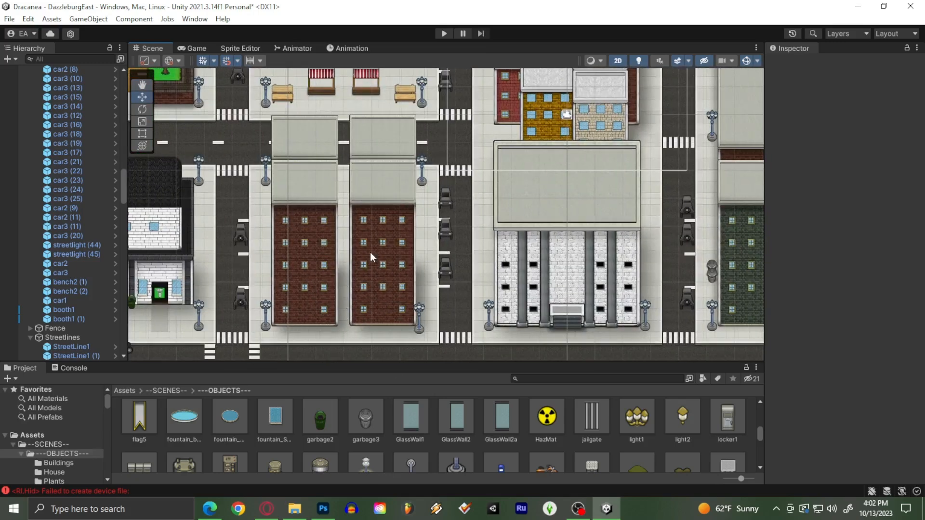
- Inspect the fronts of the brick apartment buildings, the columned building and the green brick building to the east
{"action": "scroll", "coordinate": [407, 286], "scroll_direction": "up", "scroll_amount": 13}
{"action": "middle_click_drag", "start_coordinate": [400, 288], "coordinate": [479, 177]}
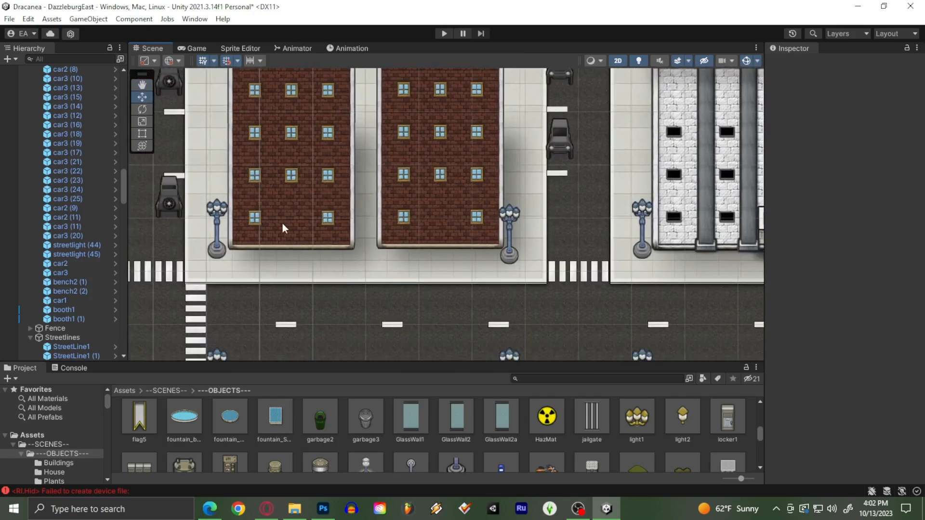
{"action": "middle_click_drag", "start_coordinate": [310, 197], "coordinate": [305, 325]}
{"action": "middle_click_drag", "start_coordinate": [547, 204], "coordinate": [215, 203]}
{"action": "scroll", "coordinate": [597, 227], "scroll_direction": "down", "scroll_amount": 9}
{"action": "middle_click_drag", "start_coordinate": [597, 227], "coordinate": [259, 235]}
{"action": "middle_click_drag", "start_coordinate": [508, 158], "coordinate": [418, 115]}
{"action": "scroll", "coordinate": [381, 221], "scroll_direction": "up", "scroll_amount": 14}
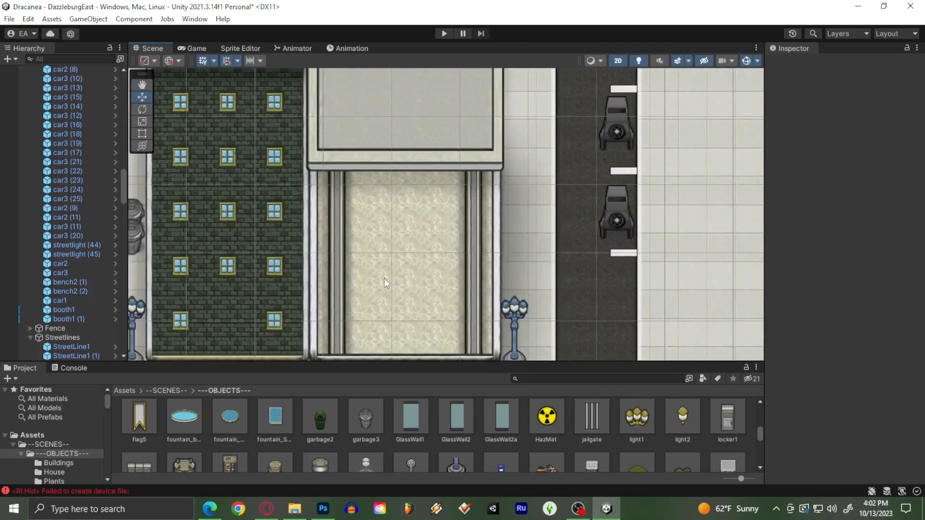
- Examine the wide brick building with the double trigger doors and the booths and benches on its plaza
{"action": "scroll", "coordinate": [308, 290], "scroll_direction": "down", "scroll_amount": 5}
{"action": "middle_click_drag", "start_coordinate": [380, 291], "coordinate": [568, 268]}
{"action": "middle_click_drag", "start_coordinate": [285, 255], "coordinate": [542, 249]}
{"action": "middle_click_drag", "start_coordinate": [291, 215], "coordinate": [523, 280]}
{"action": "middle_click_drag", "start_coordinate": [316, 164], "coordinate": [479, 287]}
{"action": "middle_click_drag", "start_coordinate": [304, 109], "coordinate": [291, 315]}
{"action": "middle_click_drag", "start_coordinate": [261, 105], "coordinate": [361, 194]}
{"action": "scroll", "coordinate": [360, 194], "scroll_direction": "up", "scroll_amount": 5}
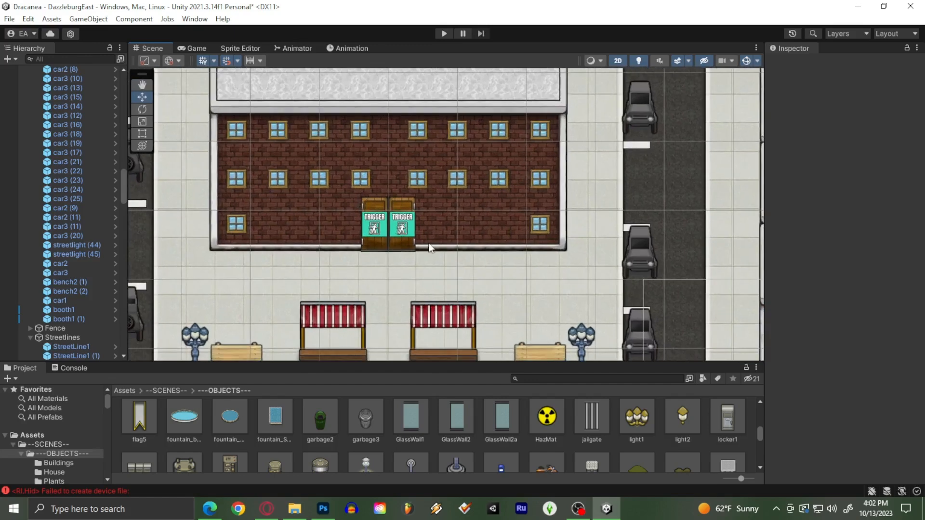
{"action": "scroll", "coordinate": [405, 267], "scroll_direction": "up", "scroll_amount": 3}
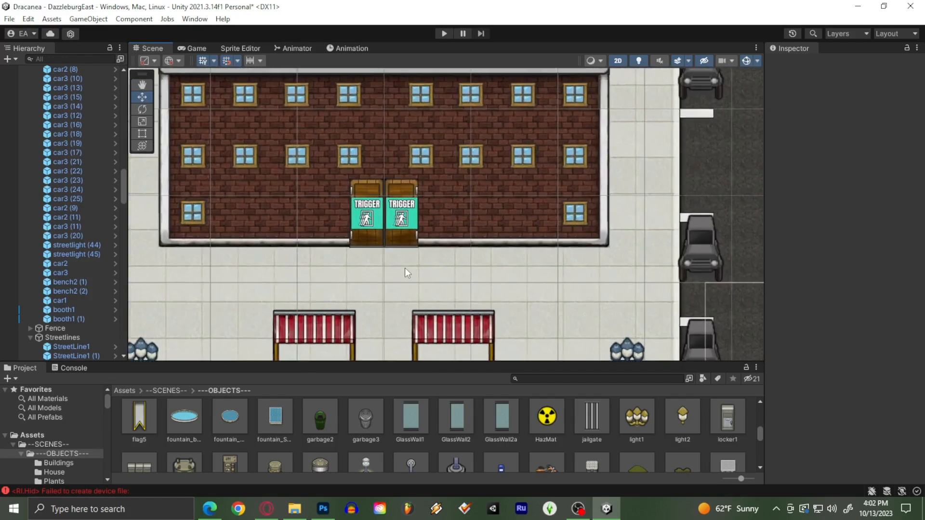
{"action": "middle_click_drag", "start_coordinate": [356, 181], "coordinate": [419, 180]}
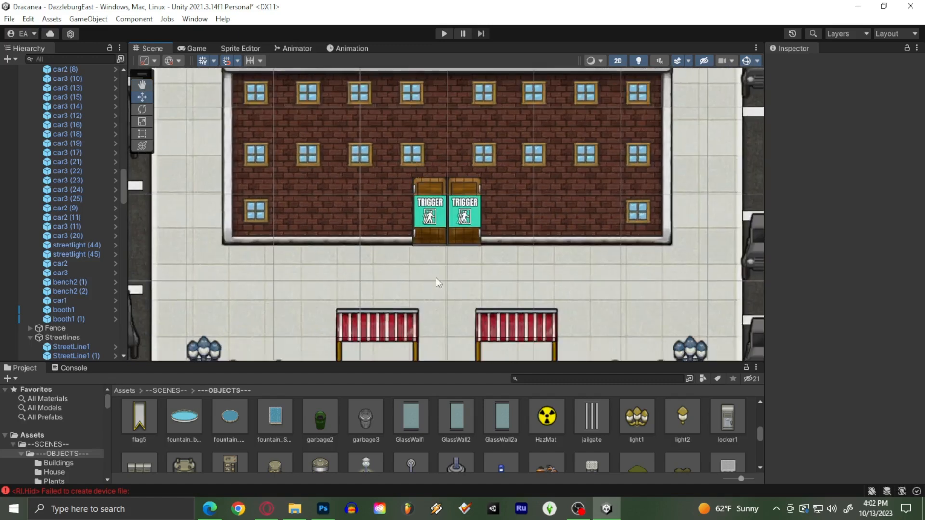
{"action": "middle_click_drag", "start_coordinate": [434, 290], "coordinate": [428, 202]}
{"action": "scroll", "coordinate": [437, 269], "scroll_direction": "down", "scroll_amount": 2}
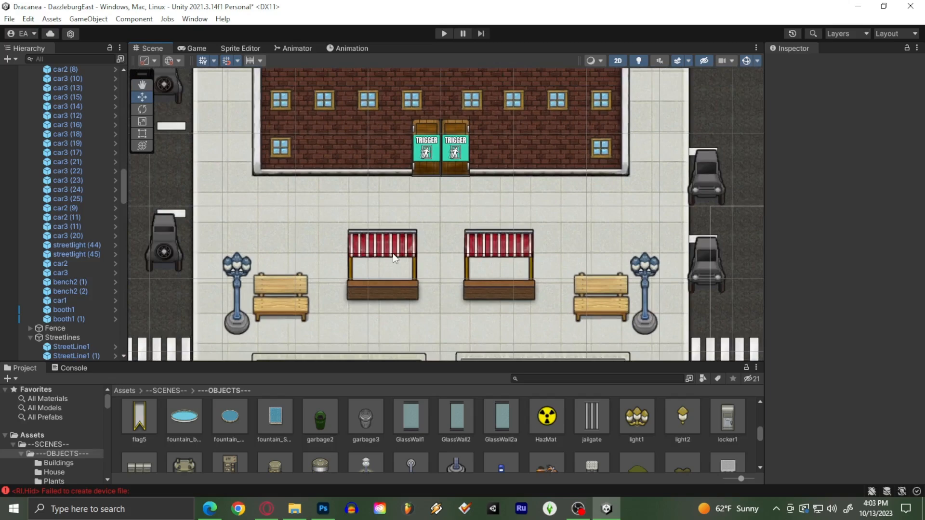
{"action": "middle_click_drag", "start_coordinate": [383, 183], "coordinate": [304, 278]}
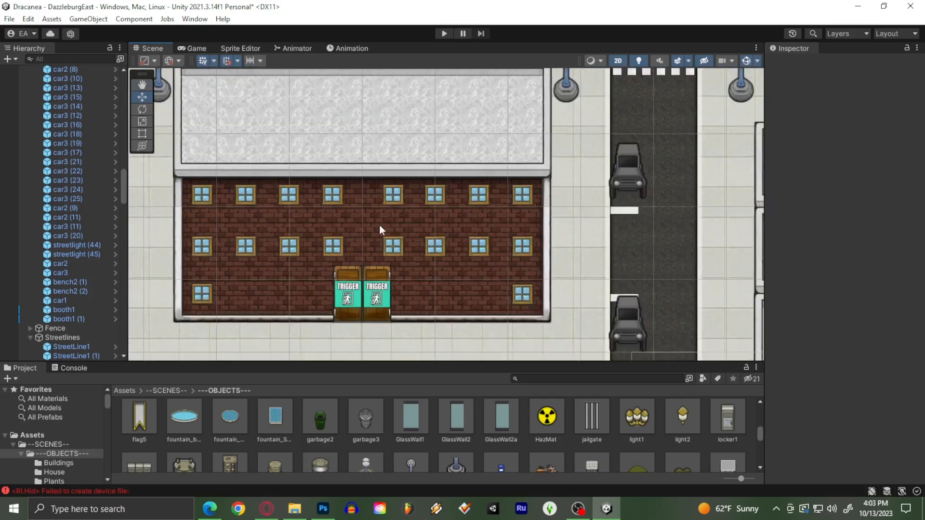
- Clear the logged error from the Console, return to the Project assets, and recentre on the brick building's entrance
{"action": "left_click", "coordinate": [82, 371]}
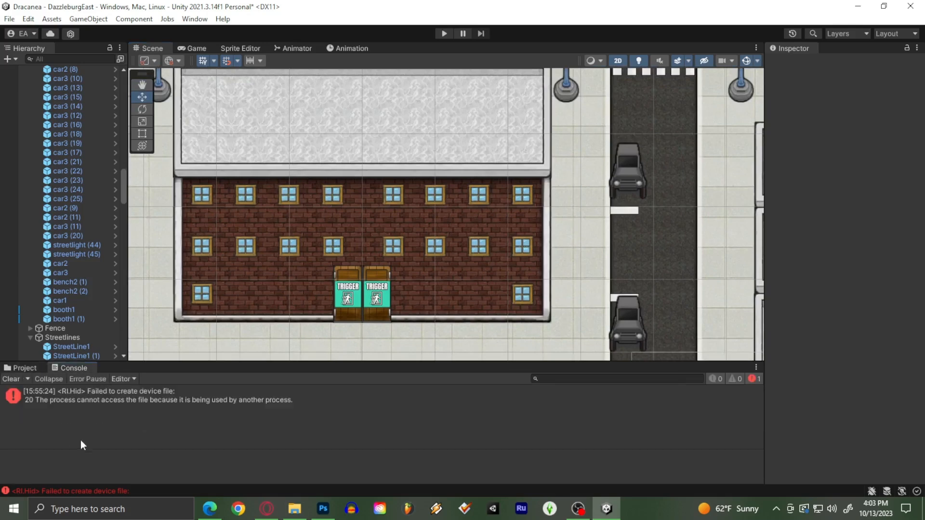
{"action": "left_click", "coordinate": [10, 379]}
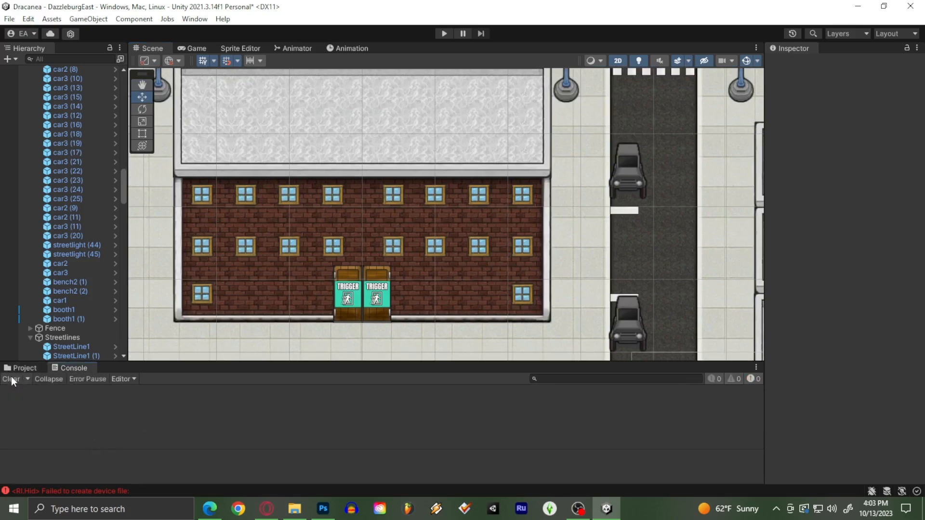
{"action": "left_click", "coordinate": [27, 367]}
{"action": "middle_click_drag", "start_coordinate": [317, 294], "coordinate": [371, 245]}
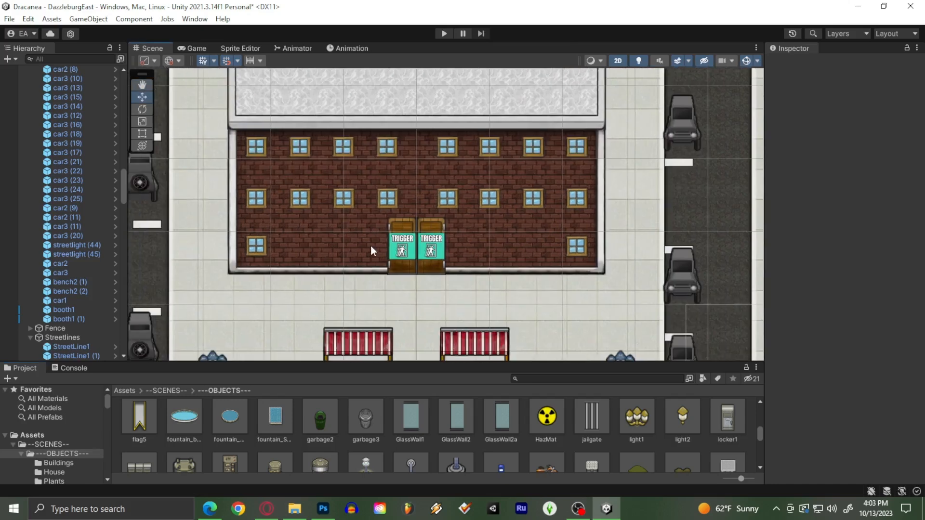
- Place GlassWall2, GlassWall1 and GlassWall2a side by side below the brick building at X -24.5, -23.5 and -22.5, Y 5
{"action": "middle_click_drag", "start_coordinate": [367, 285], "coordinate": [358, 190]}
{"action": "scroll", "coordinate": [419, 430], "scroll_direction": "up", "scroll_amount": 1}
{"action": "left_click_drag", "start_coordinate": [456, 431], "coordinate": [285, 206]}
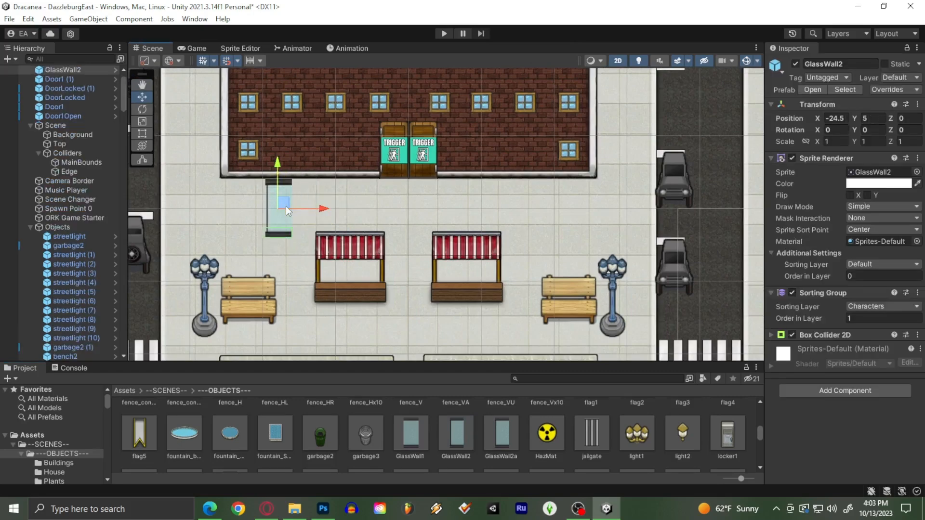
{"action": "scroll", "coordinate": [286, 206], "scroll_direction": "up", "scroll_amount": 2}
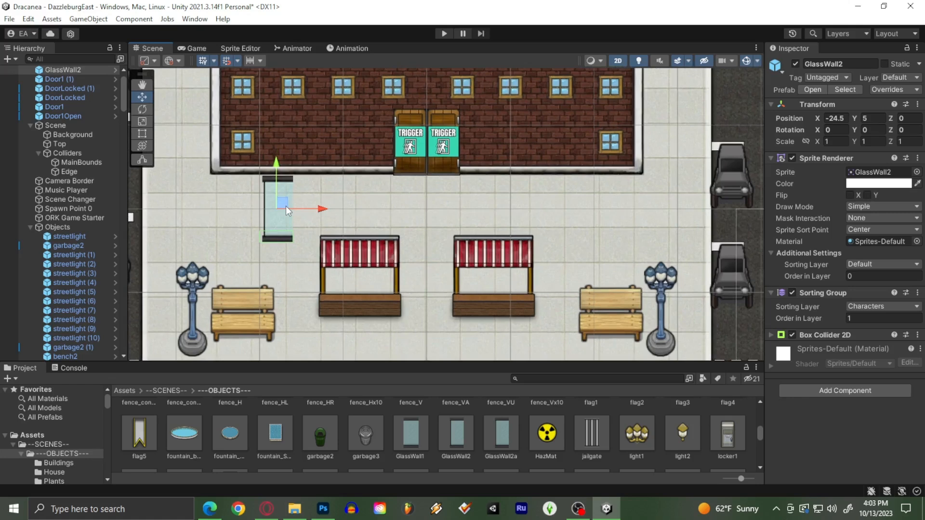
{"action": "left_click_drag", "start_coordinate": [285, 206], "coordinate": [282, 205]}
{"action": "left_click_drag", "start_coordinate": [423, 438], "coordinate": [318, 206]}
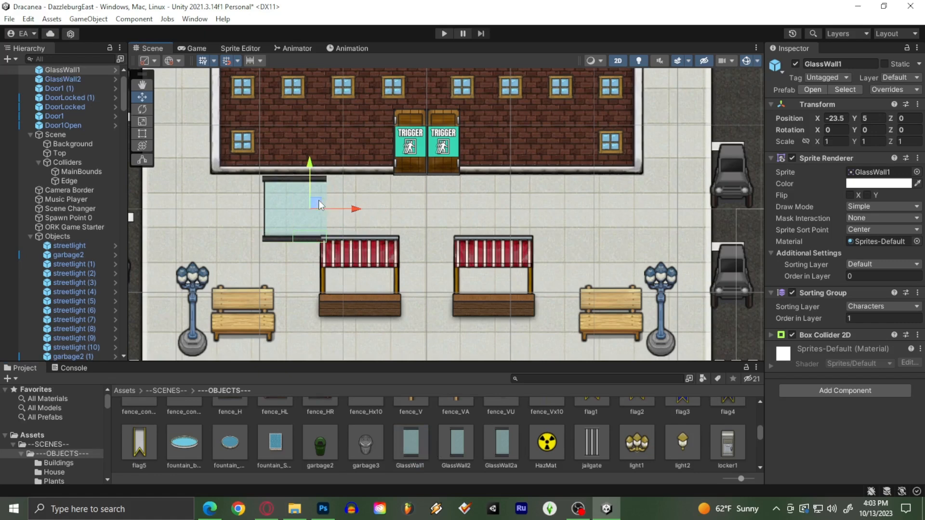
{"action": "left_click", "coordinate": [298, 229]}
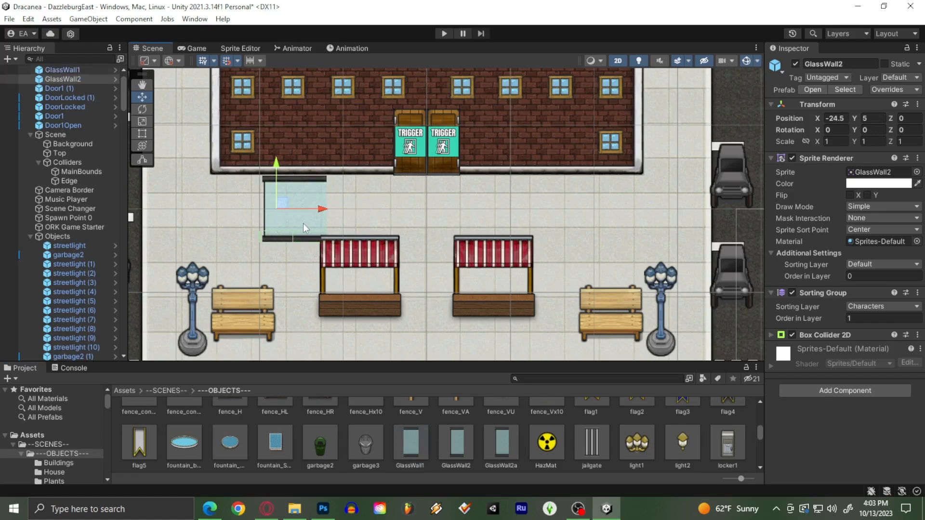
{"action": "mouse_move", "coordinate": [286, 206]}
{"action": "left_mouse_down"}
{"action": "mouse_move", "coordinate": [289, 140]}
{"action": "mouse_move", "coordinate": [287, 207]}
{"action": "left_mouse_up"}
{"action": "left_click_drag", "start_coordinate": [502, 443], "coordinate": [329, 210]}
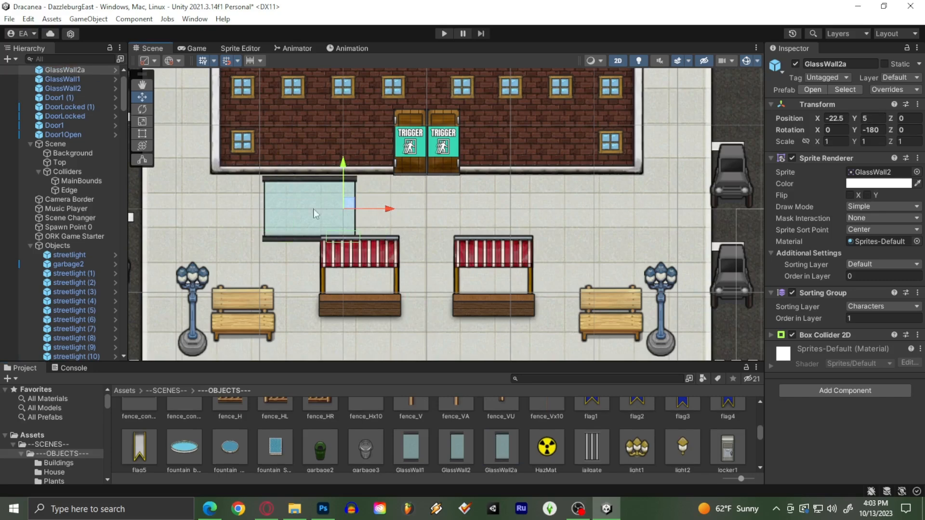
- Move the three glass wall pieces together onto the brick facade beside the double doors, at Y 7
{"action": "left_click", "coordinate": [281, 193]}
{"action": "scroll", "coordinate": [294, 215], "scroll_direction": "up", "scroll_amount": 2}
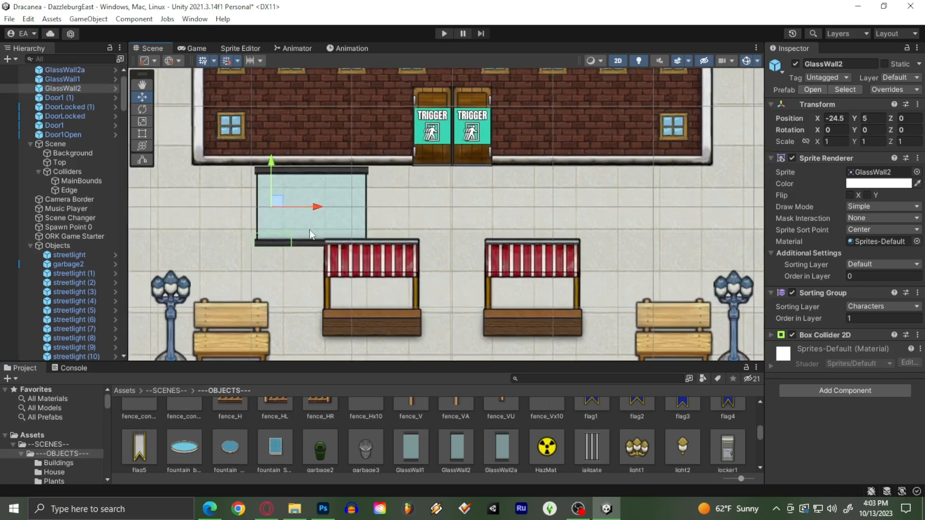
{"action": "left_click", "coordinate": [315, 228], "text": "shift"}
{"action": "left_click", "coordinate": [345, 216], "text": "shift"}
{"action": "left_click_drag", "start_coordinate": [357, 204], "coordinate": [366, 123]}
{"action": "middle_click_drag", "start_coordinate": [370, 164], "coordinate": [331, 242]}
{"action": "scroll", "coordinate": [339, 238], "scroll_direction": "up", "scroll_amount": 4}
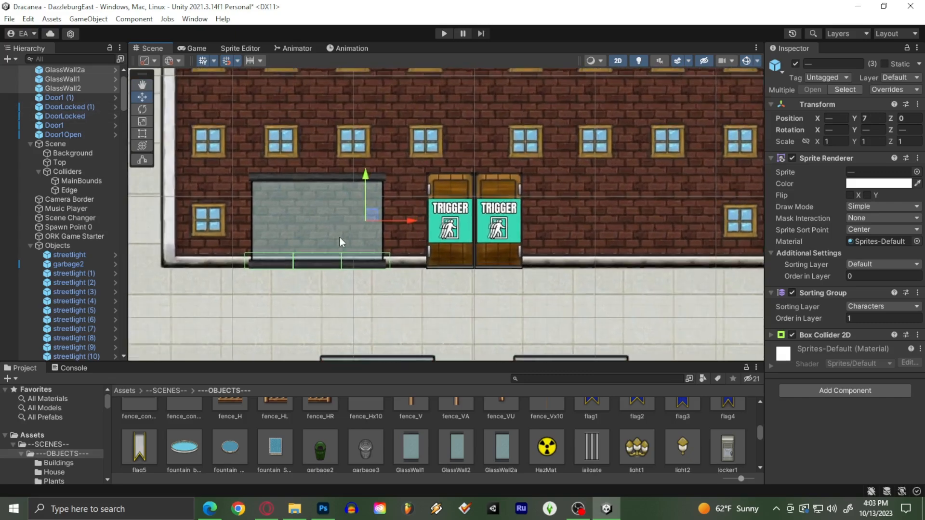
{"action": "left_click_drag", "start_coordinate": [370, 218], "coordinate": [364, 217]}
- Place a Water1 tile from the Tiles folder just below the glass wall at X -24.25, Y 5.5
{"action": "scroll", "coordinate": [250, 440], "scroll_direction": "up", "scroll_amount": 1}
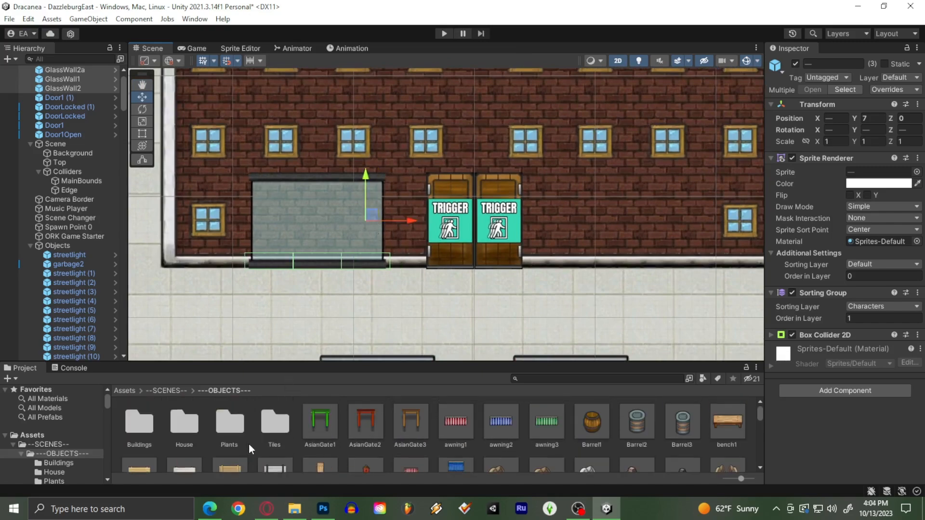
{"action": "double_click", "coordinate": [272, 424]}
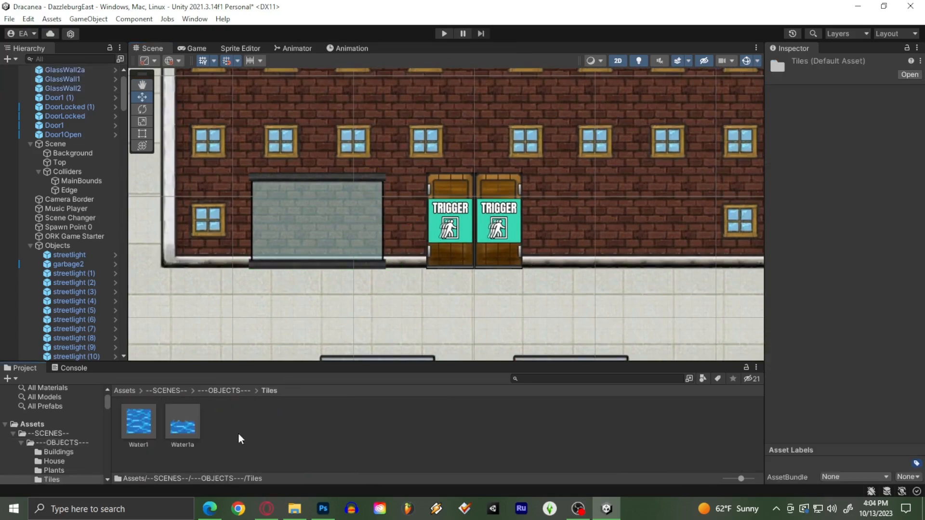
{"action": "left_click_drag", "start_coordinate": [143, 425], "coordinate": [283, 290]}
{"action": "left_click", "coordinate": [216, 391]}
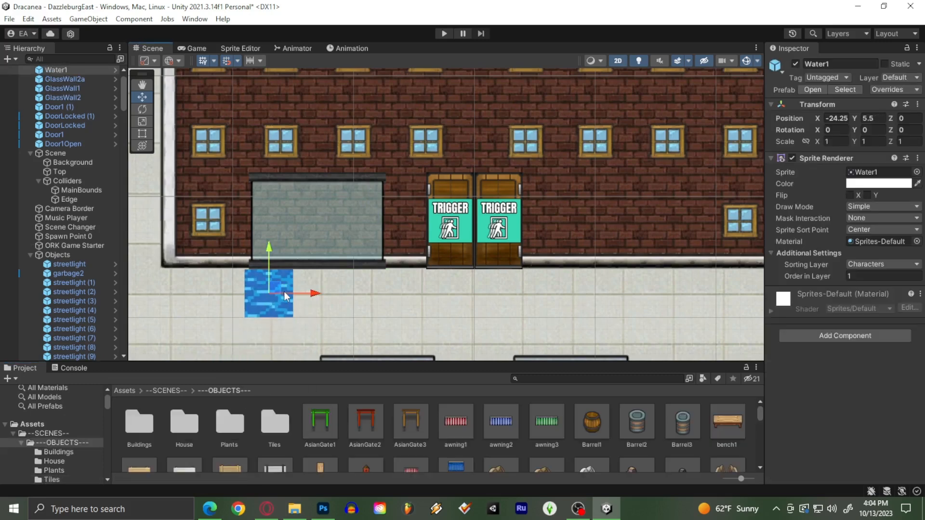
- Parent GlassWall2a, GlassWall1 and GlassWall2 to Water1
{"action": "scroll", "coordinate": [74, 111], "scroll_direction": "up", "scroll_amount": 1}
{"action": "left_click", "coordinate": [79, 97]}
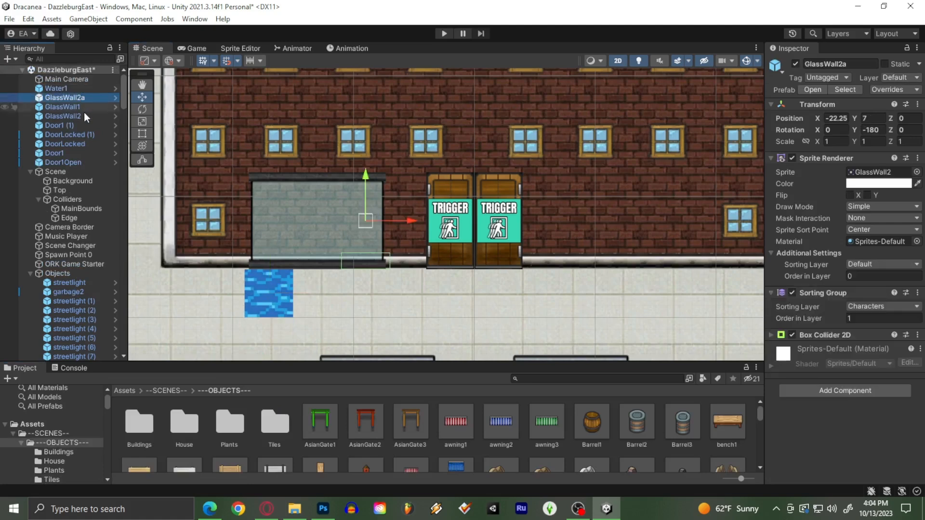
{"action": "left_click", "coordinate": [82, 115], "text": "shift"}
{"action": "left_click_drag", "start_coordinate": [78, 101], "coordinate": [57, 89]}
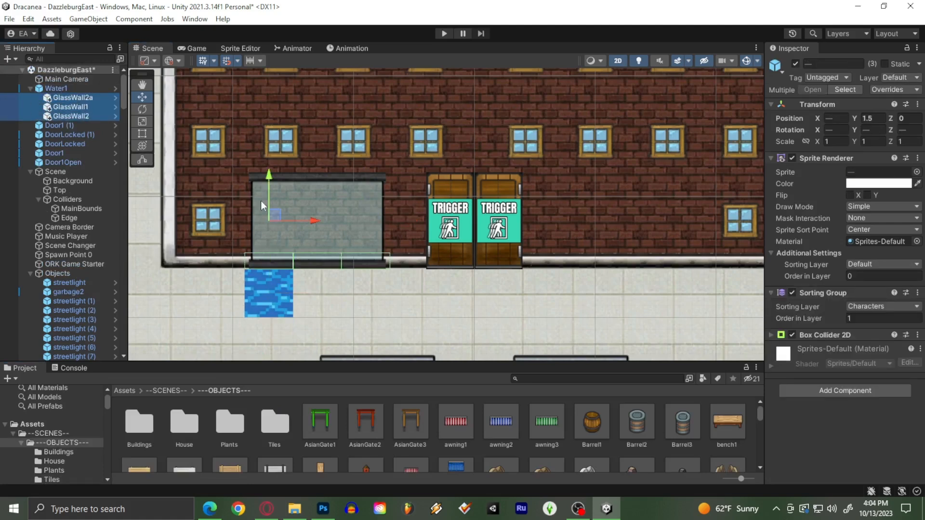
- Move Water1 with its glass pieces to X -24.5, Y 5.25
{"action": "left_click", "coordinate": [271, 287]}
{"action": "mouse_move", "coordinate": [274, 288]}
{"action": "left_mouse_down"}
{"action": "mouse_move", "coordinate": [296, 254]}
{"action": "mouse_move", "coordinate": [262, 300]}
{"action": "mouse_move", "coordinate": [277, 261]}
{"action": "mouse_move", "coordinate": [266, 299]}
{"action": "left_mouse_up"}
{"action": "left_click", "coordinate": [298, 316]}
{"action": "left_click", "coordinate": [271, 306]}
{"action": "left_click", "coordinate": [288, 324]}
{"action": "left_click", "coordinate": [276, 310]}
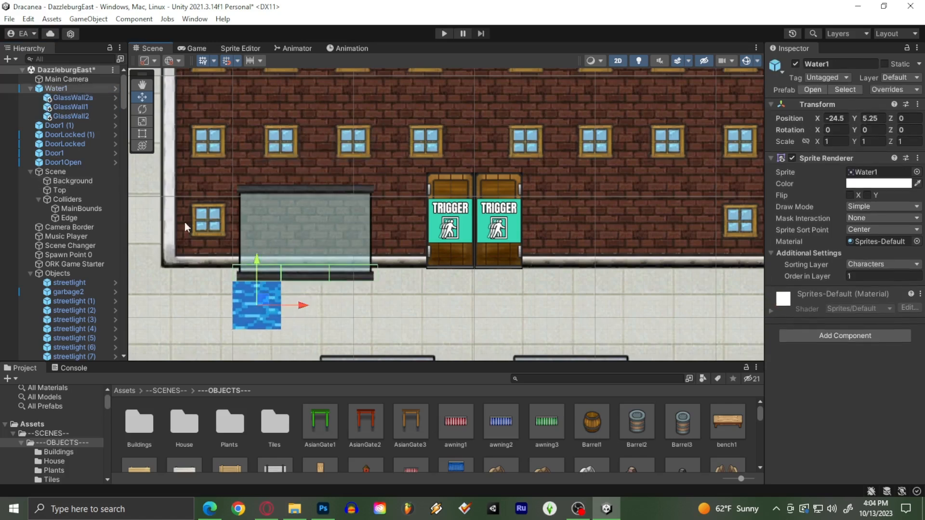
- Move the three glass wall pieces down over the Water1 tile so they surround it
{"action": "left_click", "coordinate": [66, 99]}
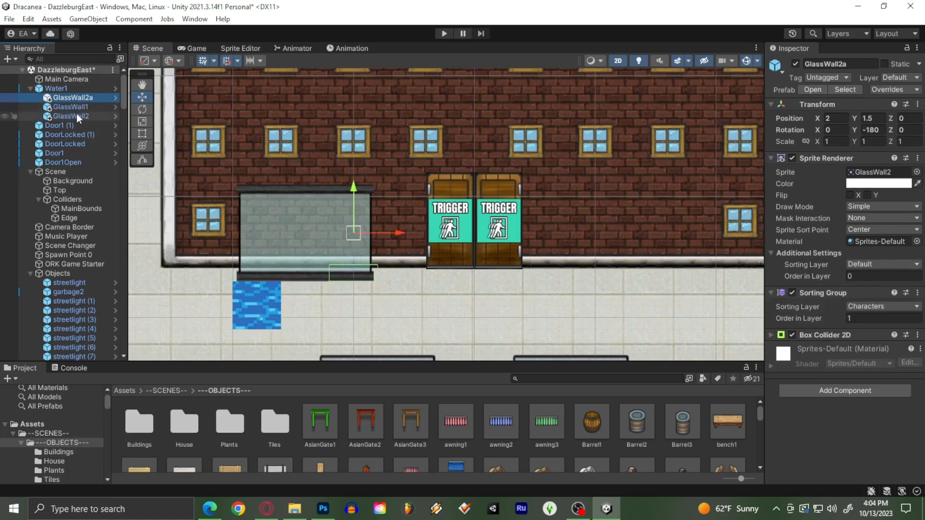
{"action": "left_click", "coordinate": [75, 116], "text": "shift"}
{"action": "left_click_drag", "start_coordinate": [271, 228], "coordinate": [221, 291]}
- Set Water1's sorting layer to Default
{"action": "left_click", "coordinate": [251, 313]}
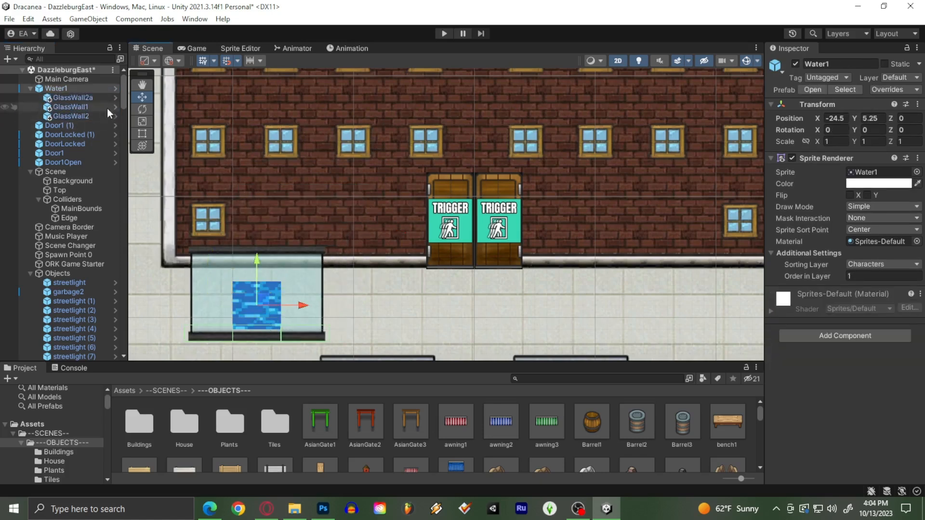
{"action": "left_click", "coordinate": [866, 265]}
{"action": "left_click", "coordinate": [853, 290]}
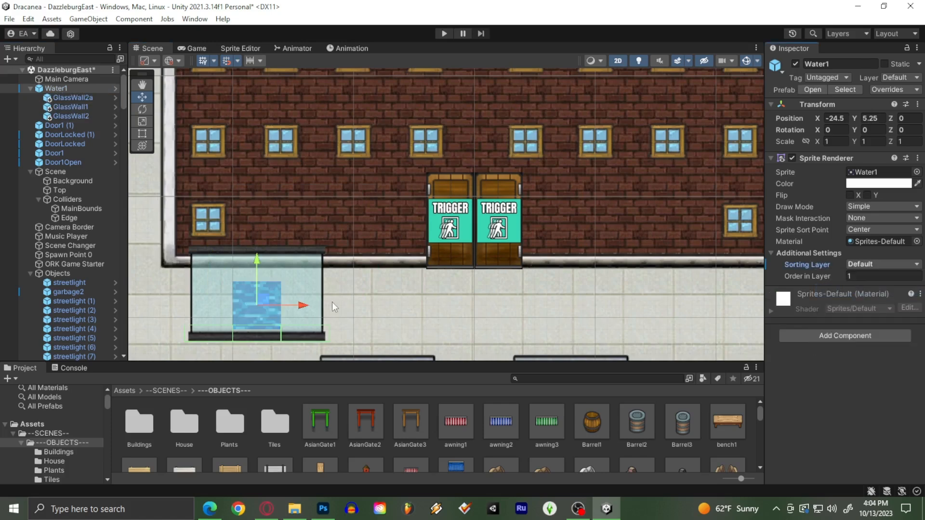
{"action": "left_click", "coordinate": [836, 141]}
{"action": "type", "text": "1.5"}
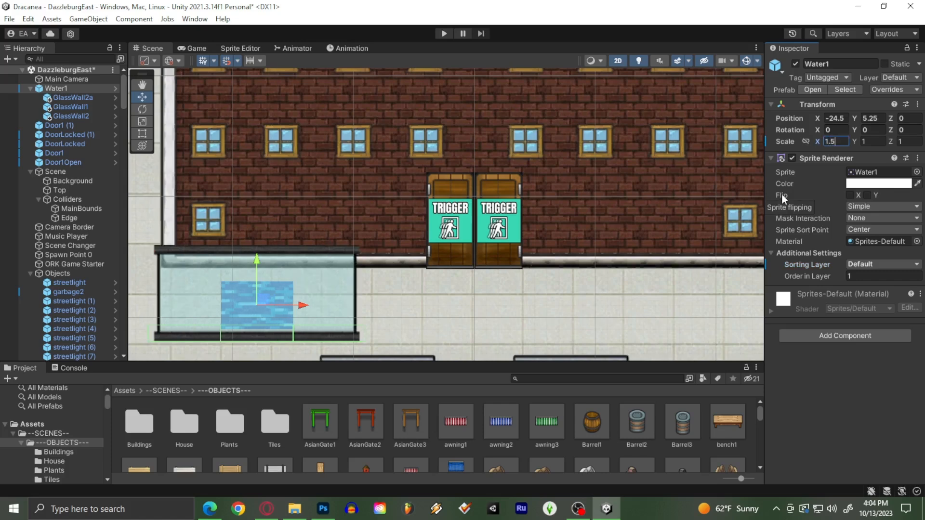
{"action": "key", "text": "Escape"}
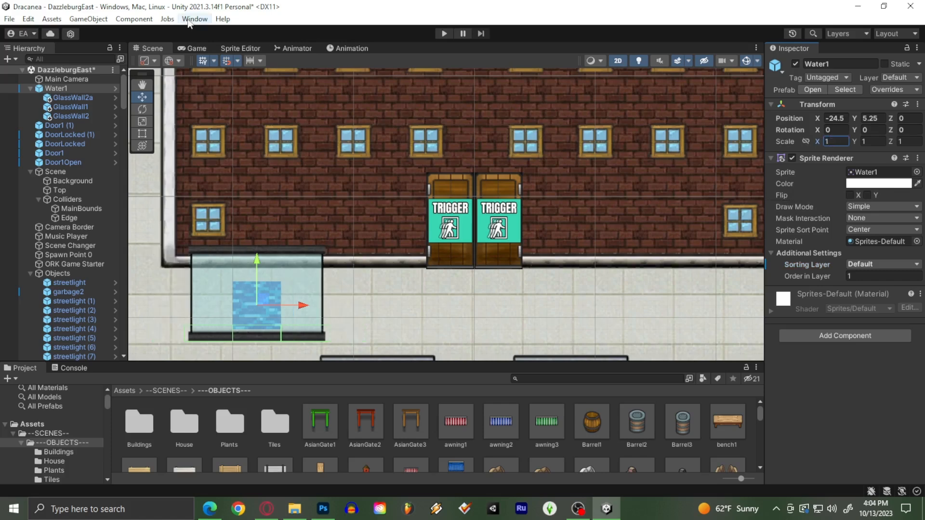
- Unparent the three glass wall pieces from Water1, returning them to the scene's top level
{"action": "left_click", "coordinate": [70, 96]}
{"action": "left_click", "coordinate": [69, 114], "text": "shift"}
{"action": "left_click_drag", "start_coordinate": [68, 101], "coordinate": [43, 122]}
- Set Water1's X scale to 2.7 so the water spans the width of the glass
{"action": "left_click", "coordinate": [64, 90]}
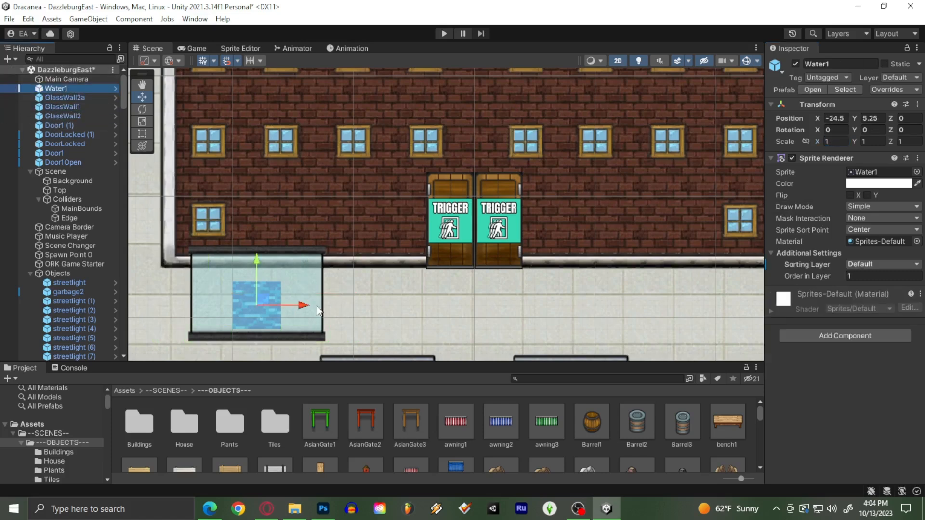
{"action": "left_click", "coordinate": [840, 147]}
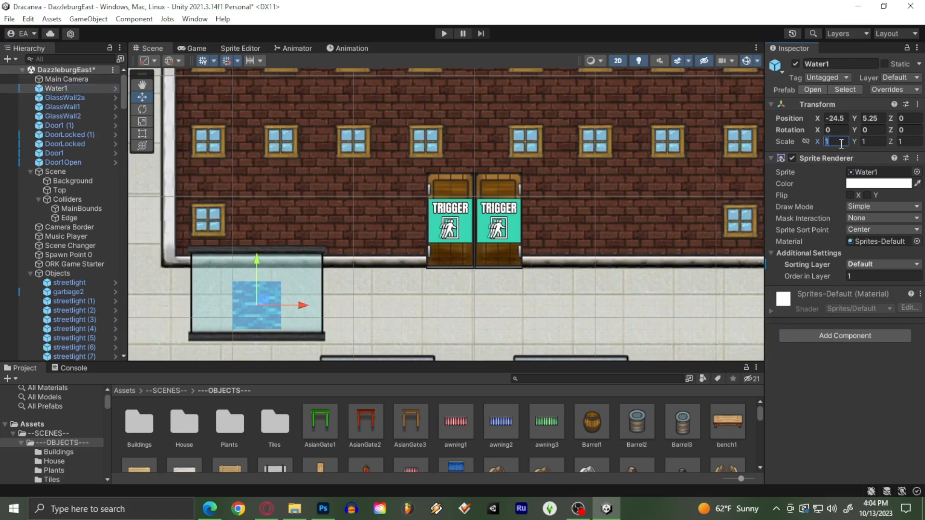
{"action": "type", "text": "."}
{"action": "type", "text": "1.5"}
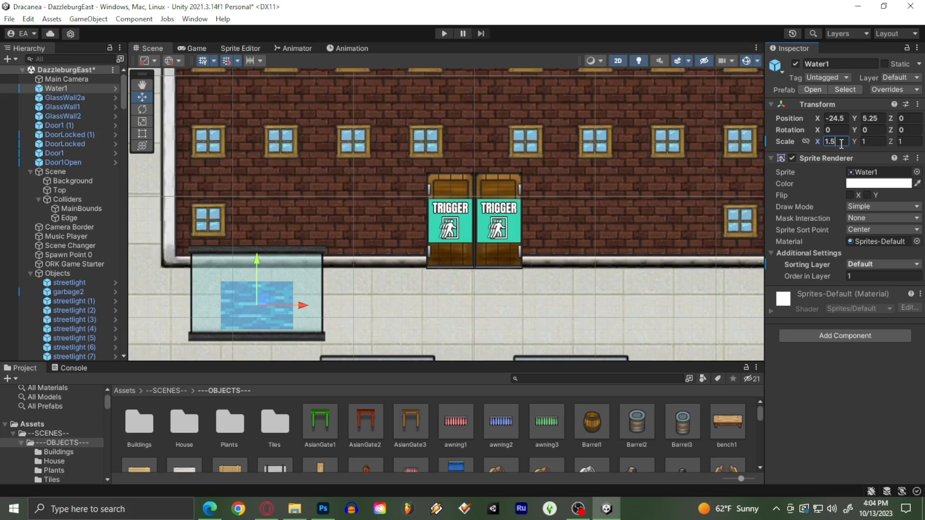
{"action": "key", "text": "BackSpace"}
{"action": "key", "text": "BackSpace"}
{"action": "key", "text": "BackSpace"}
{"action": "type", "text": "2"}
{"action": "key", "text": "BackSpace"}
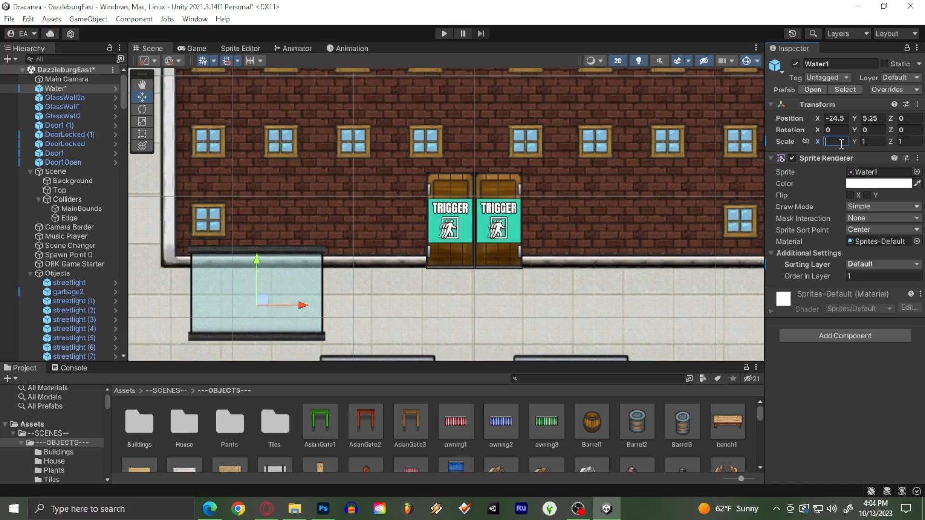
{"action": "type", "text": "2.5"}
{"action": "key", "text": "BackSpace"}
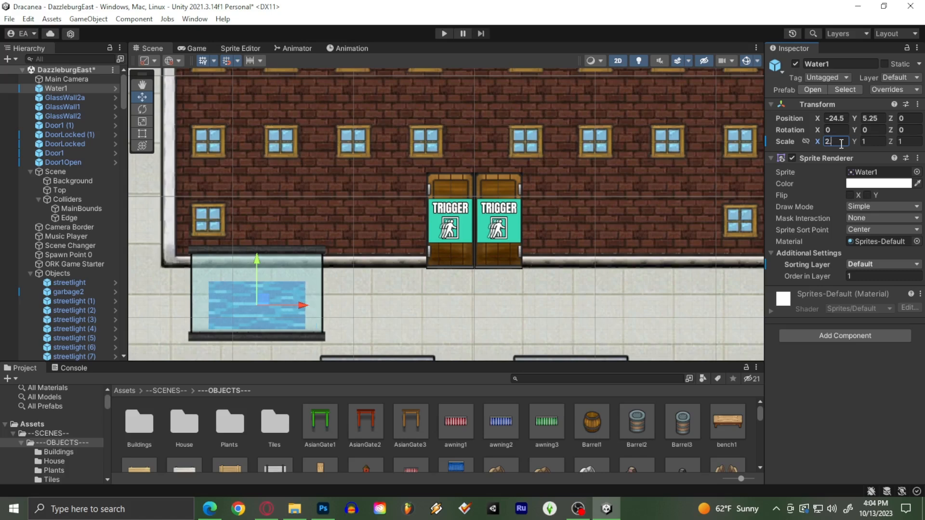
{"action": "type", "text": "7"}
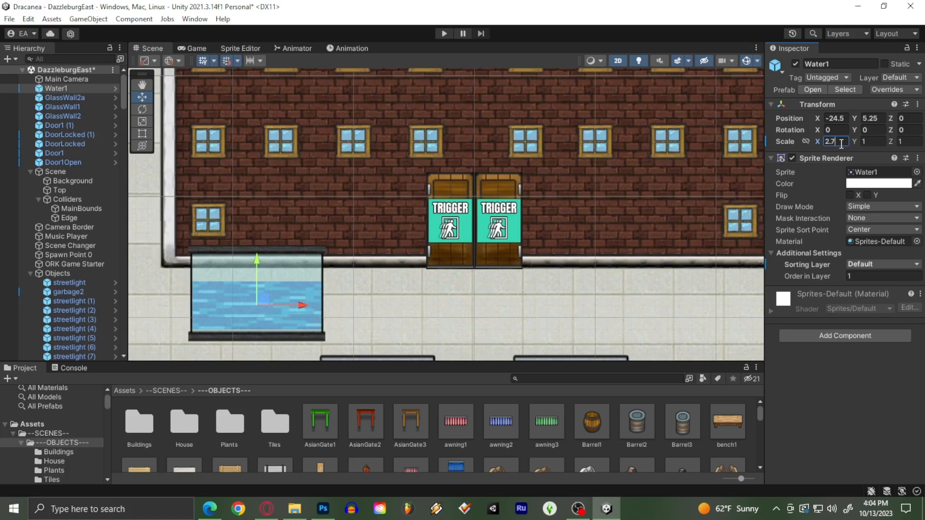
- Fill the glass height by setting Water1's Y scale to 1.7 and moving the tile up to Y 5.5
{"action": "left_click", "coordinate": [866, 139]}
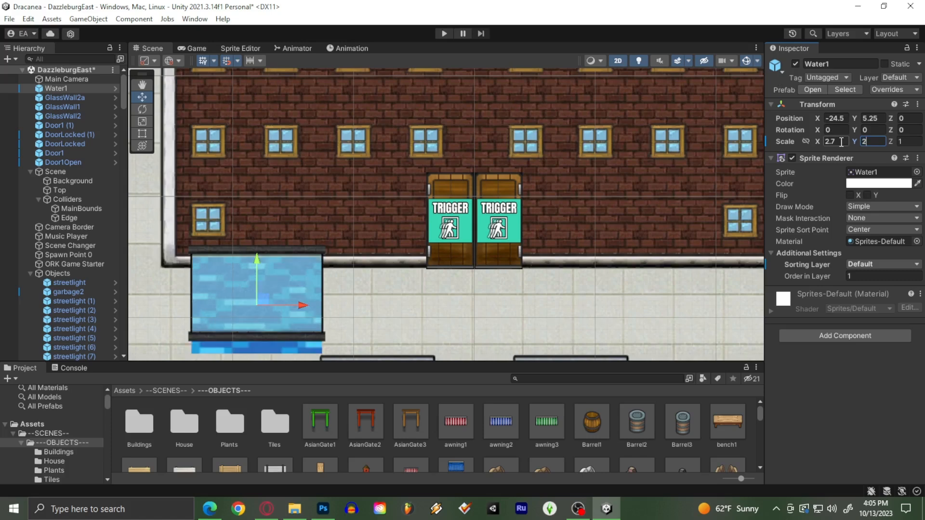
{"action": "key", "text": "BackSpace"}
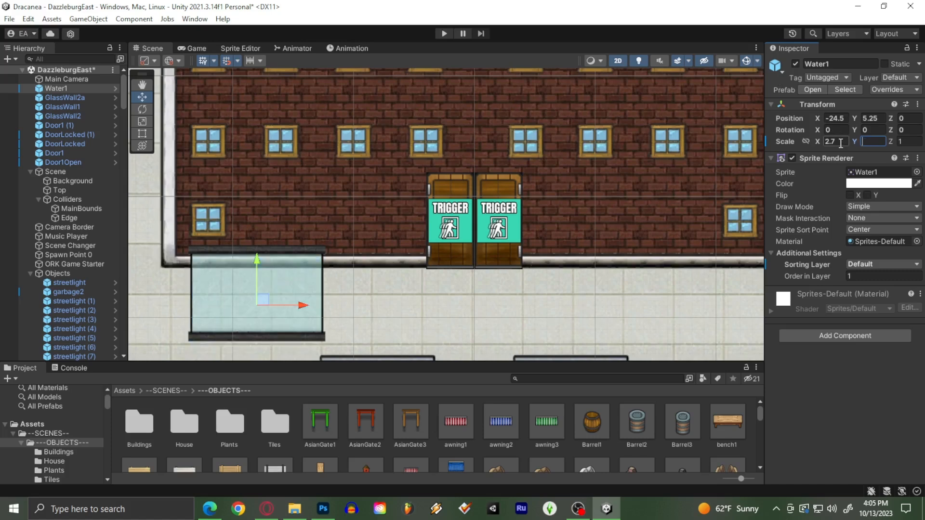
{"action": "type", "text": "1.5"}
{"action": "mouse_move", "coordinate": [261, 300]}
{"action": "left_mouse_down"}
{"action": "mouse_move", "coordinate": [254, 276]}
{"action": "mouse_move", "coordinate": [261, 285]}
{"action": "left_mouse_up"}
{"action": "left_click", "coordinate": [873, 141]}
{"action": "left_click", "coordinate": [874, 141]}
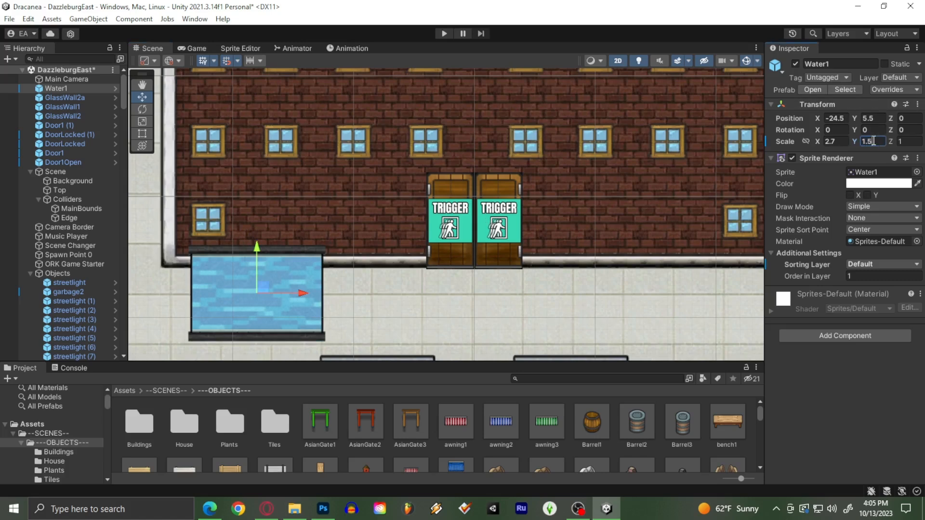
{"action": "key", "text": "BackSpace"}
{"action": "type", "text": "7"}
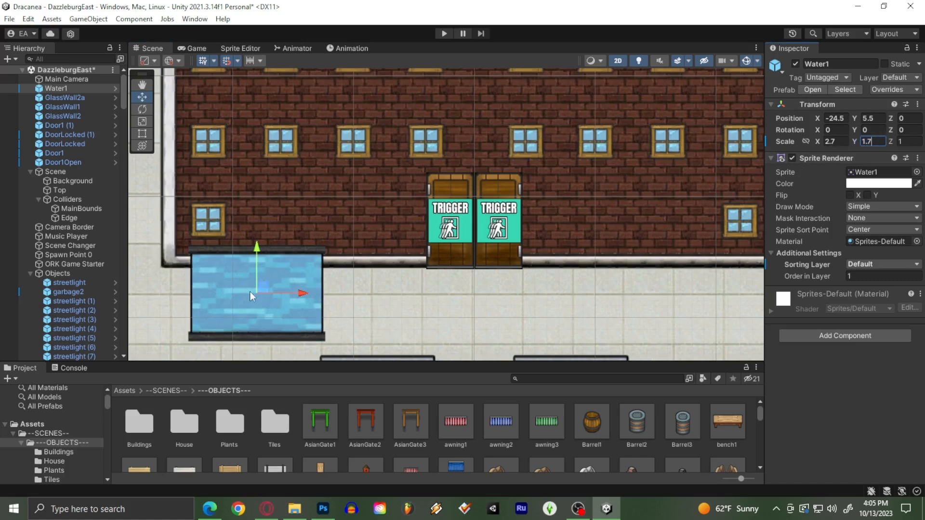
- Parent the three glass wall pieces to Water1 and move the assembled tank onto the brick facade at X -23.25, Y 7
{"action": "left_click", "coordinate": [73, 97]}
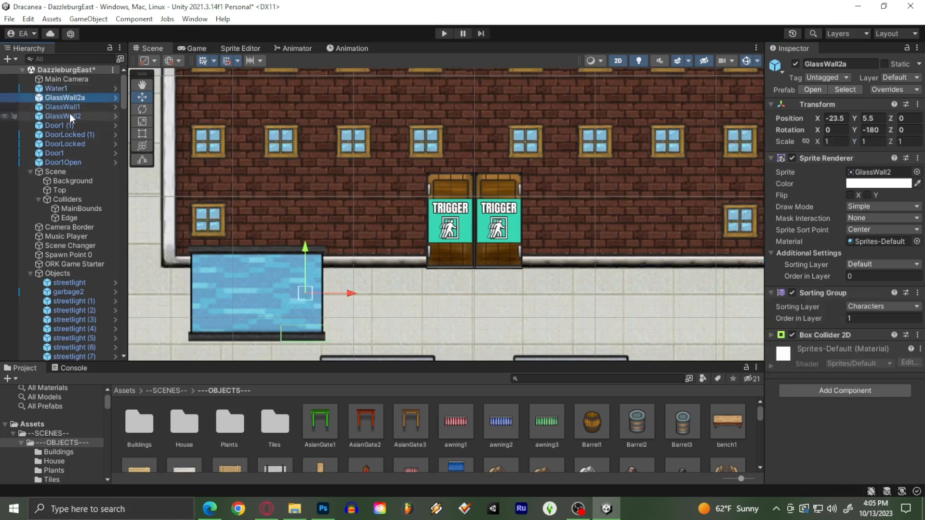
{"action": "left_click", "coordinate": [70, 116], "text": "shift"}
{"action": "left_click_drag", "start_coordinate": [72, 97], "coordinate": [62, 88]}
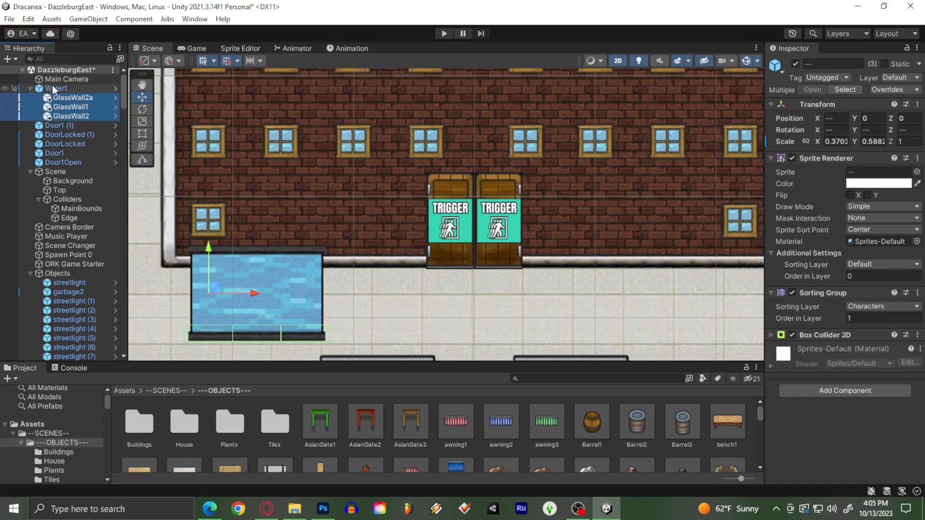
{"action": "left_click", "coordinate": [53, 88]}
{"action": "left_click_drag", "start_coordinate": [262, 291], "coordinate": [321, 223]}
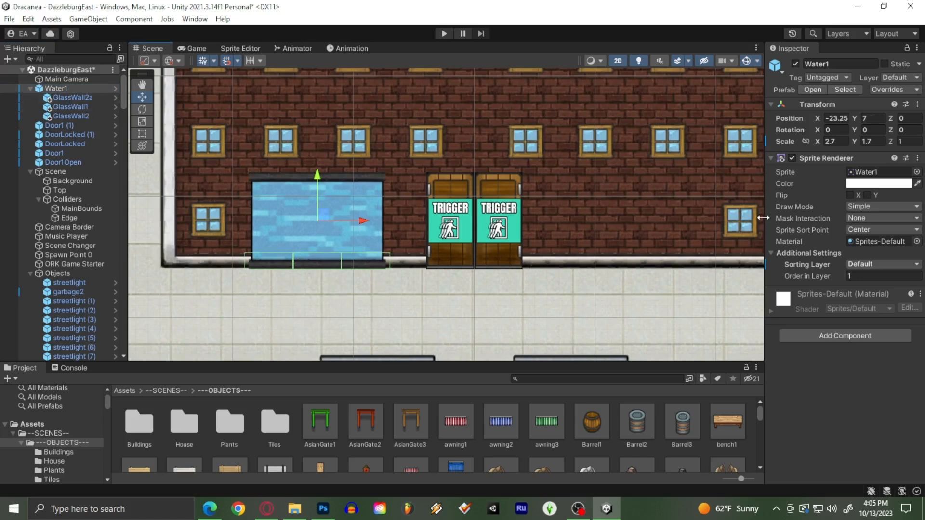
- Tint Water1's sprite dark blue with hue 230, saturation 62 and value 58 (hex 394893)
{"action": "left_click", "coordinate": [879, 184]}
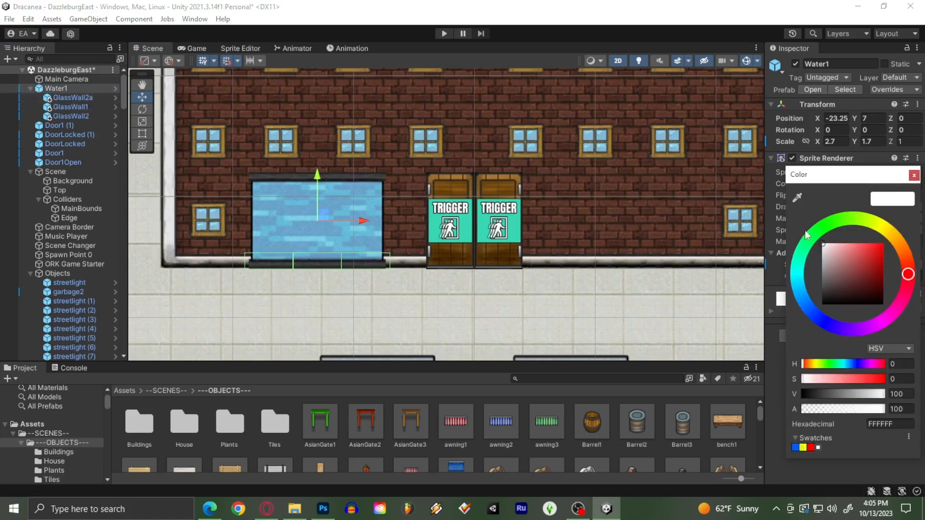
{"action": "left_click", "coordinate": [835, 270]}
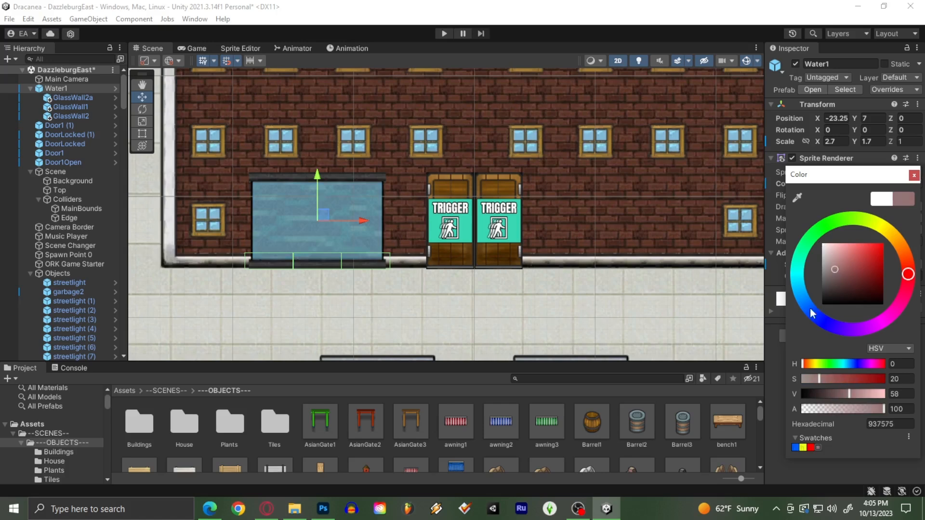
{"action": "left_click_drag", "start_coordinate": [808, 308], "coordinate": [817, 316]}
{"action": "left_click_drag", "start_coordinate": [842, 286], "coordinate": [829, 242]}
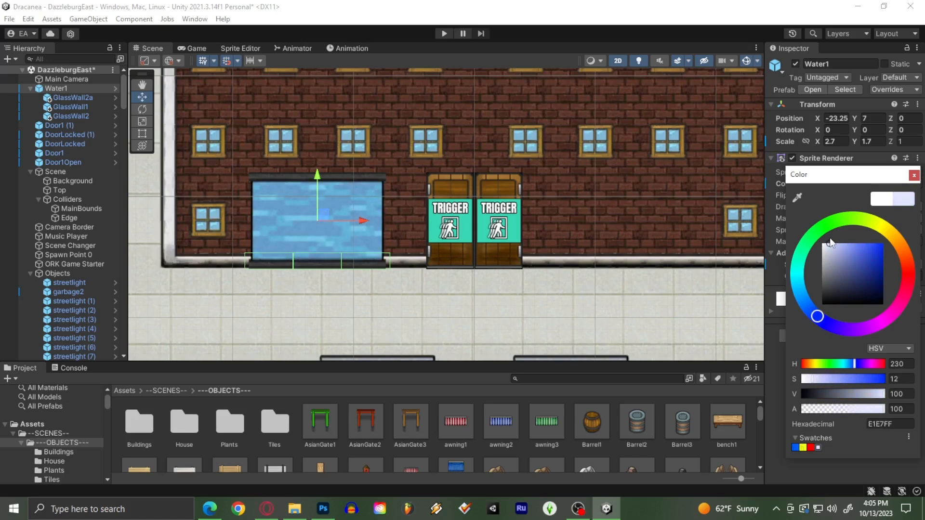
{"action": "mouse_move", "coordinate": [860, 273]}
{"action": "left_mouse_down"}
{"action": "mouse_move", "coordinate": [862, 261]}
{"action": "mouse_move", "coordinate": [860, 270]}
{"action": "left_mouse_up"}
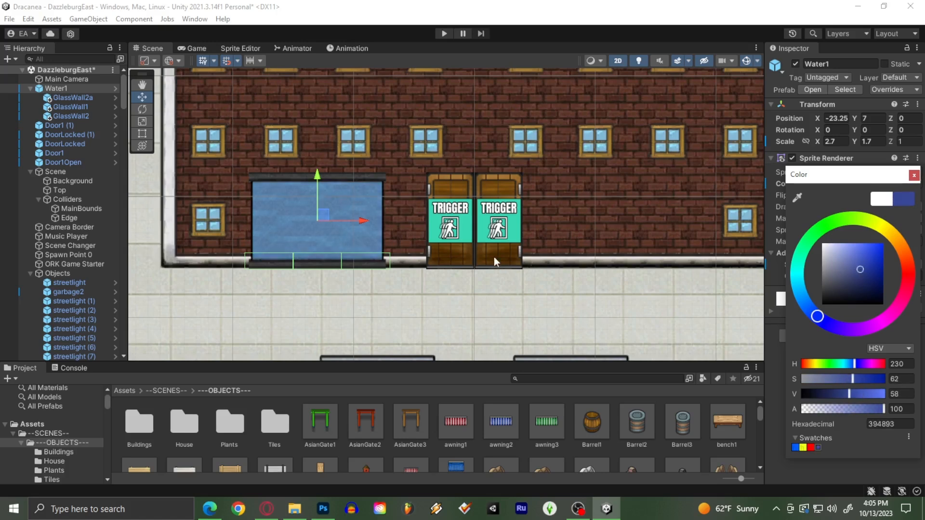
- Shift the assembled Water1 tank slightly toward the double doors, to X -23, Y 7
{"action": "left_click", "coordinate": [322, 214]}
{"action": "left_click", "coordinate": [325, 298]}
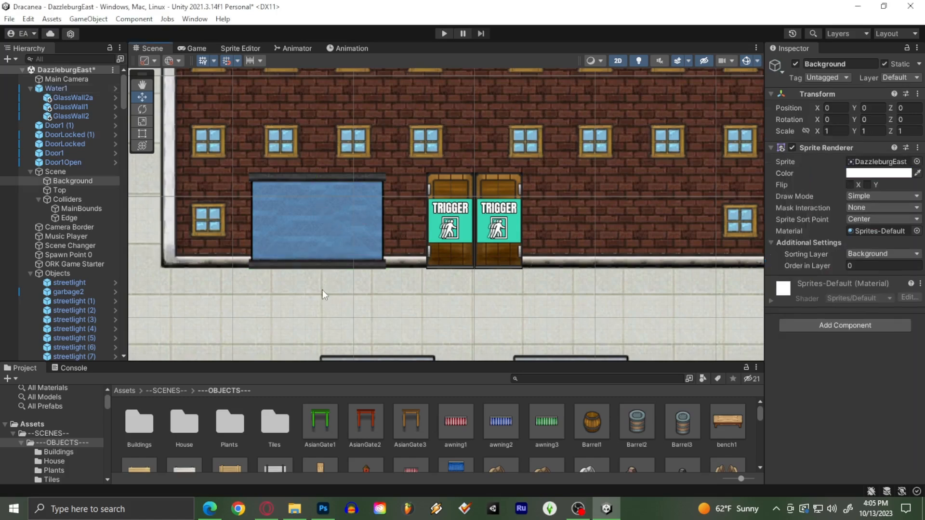
{"action": "scroll", "coordinate": [324, 299], "scroll_direction": "down", "scroll_amount": 2}
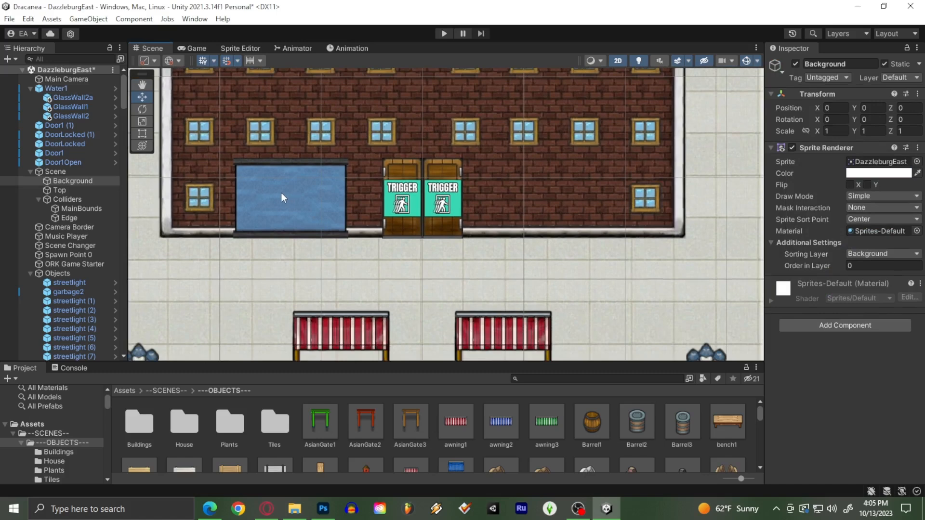
{"action": "left_click", "coordinate": [281, 191]}
{"action": "left_click", "coordinate": [265, 196]}
{"action": "left_click_drag", "start_coordinate": [289, 192], "coordinate": [300, 190]}
{"action": "left_click", "coordinate": [322, 279]}
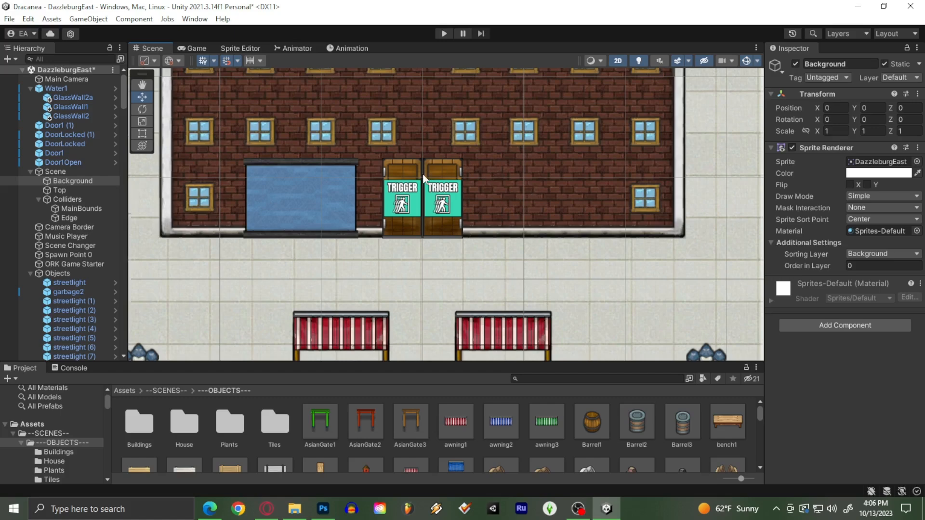
{"action": "scroll", "coordinate": [423, 178], "scroll_direction": "down", "scroll_amount": 3}
{"action": "middle_click_drag", "start_coordinate": [522, 165], "coordinate": [476, 226]}
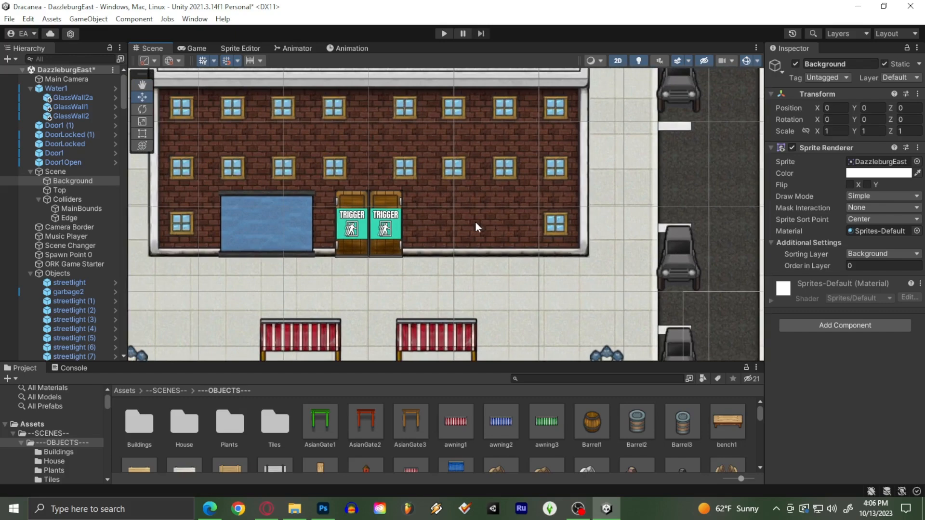
- Search the web in Microsoft Edge for "when did stores get big glass window displays" and return to Unity
{"action": "left_click", "coordinate": [209, 509]}
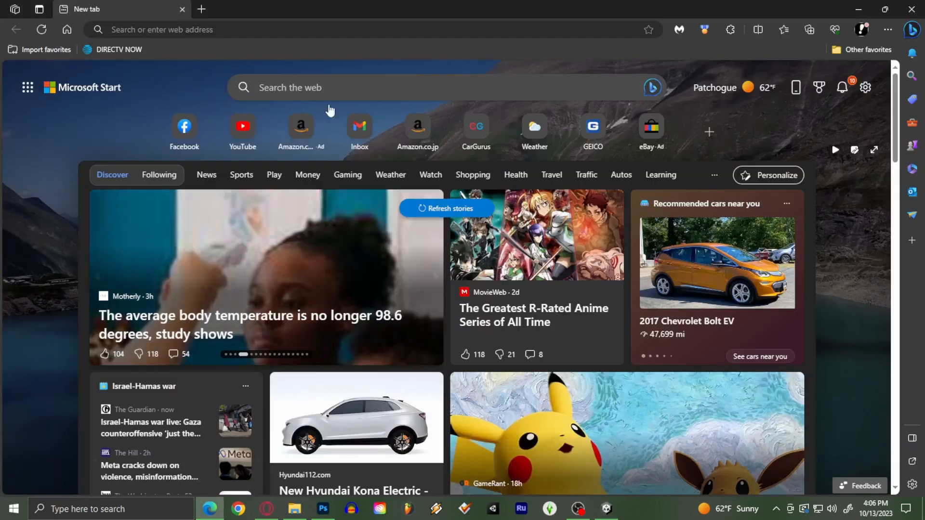
{"action": "left_click", "coordinate": [202, 11]}
{"action": "left_click", "coordinate": [213, 29]}
{"action": "type", "text": "when did stores get big glass window"}
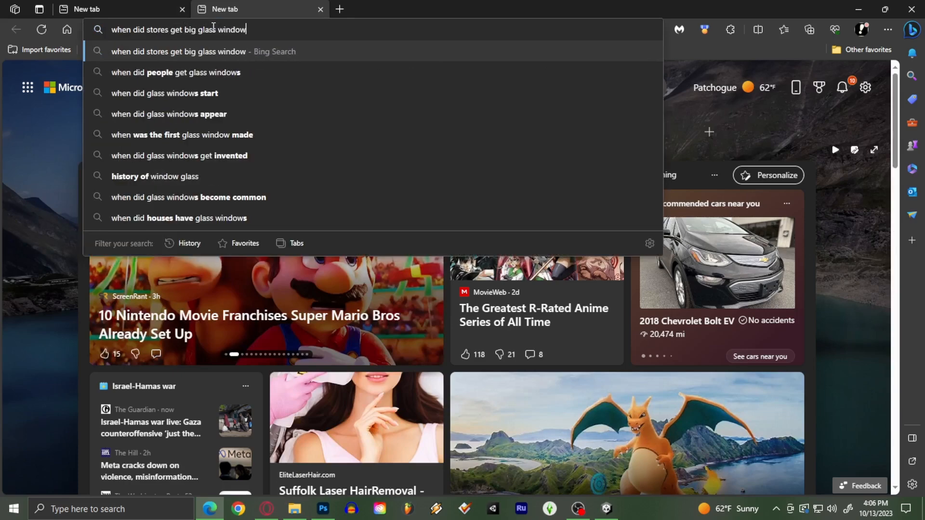
{"action": "type", "text": " displays"}
{"action": "key", "text": "Return"}
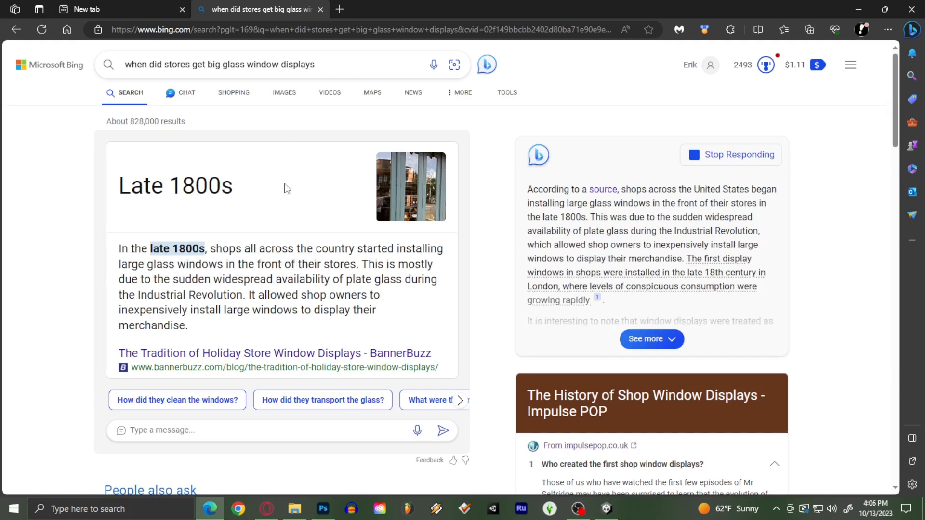
{"action": "middle_click", "coordinate": [253, 7]}
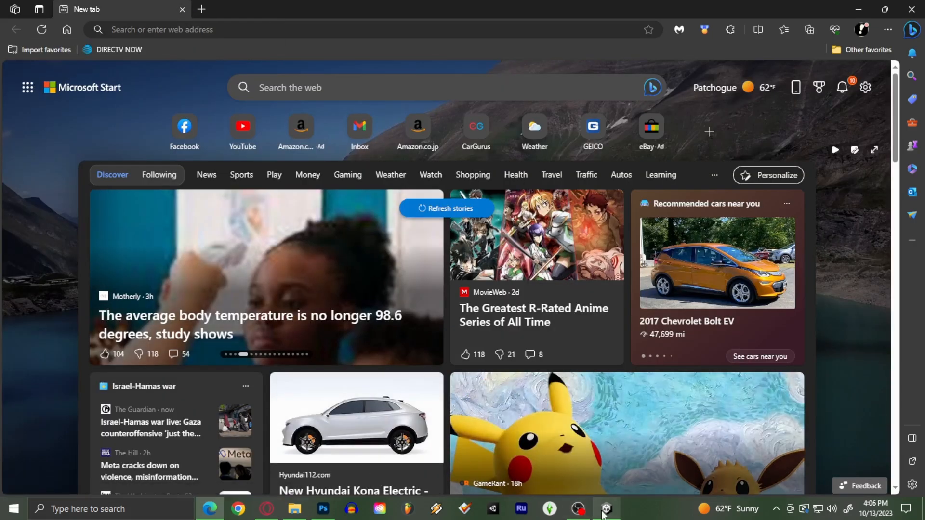
{"action": "left_click", "coordinate": [607, 509]}
- Try a present2 prefab as a display item, parenting it to Water1 and positioning it over the tank
{"action": "left_click", "coordinate": [244, 213]}
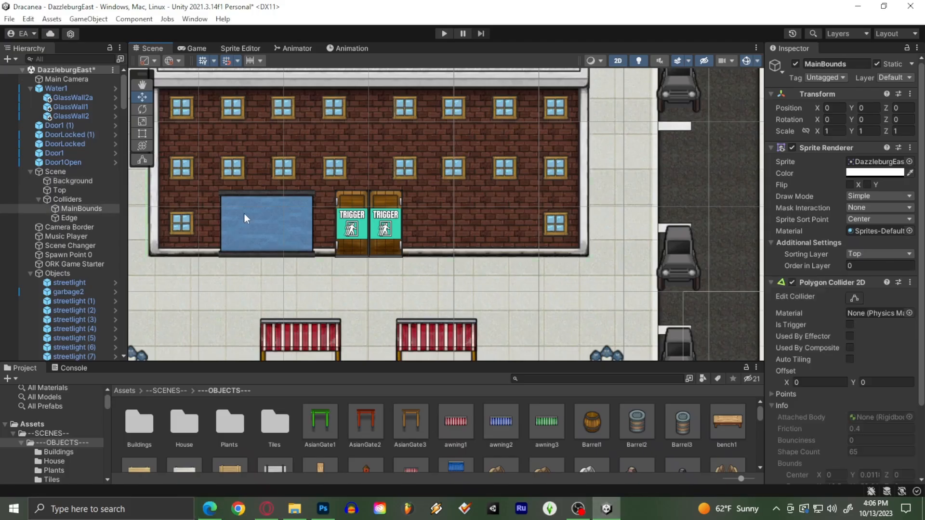
{"action": "left_click", "coordinate": [244, 218]}
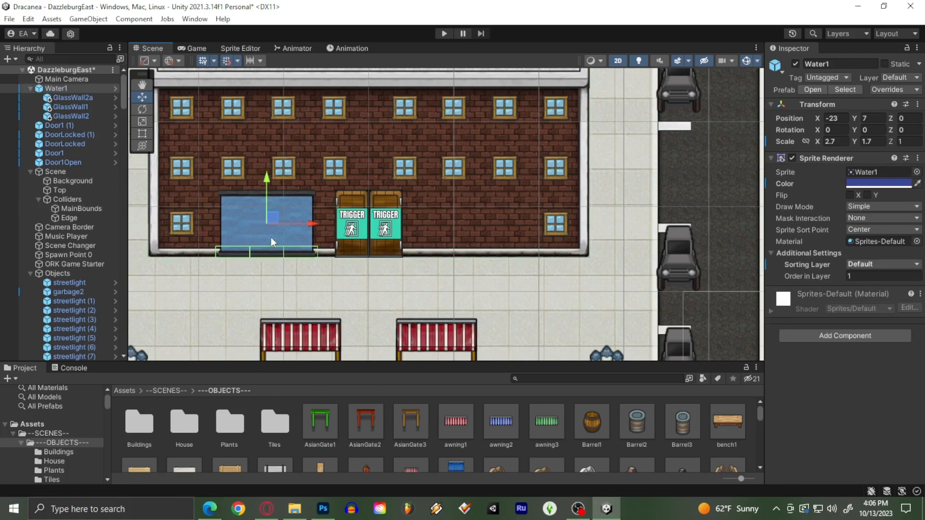
{"action": "scroll", "coordinate": [456, 439], "scroll_direction": "down", "scroll_amount": 2}
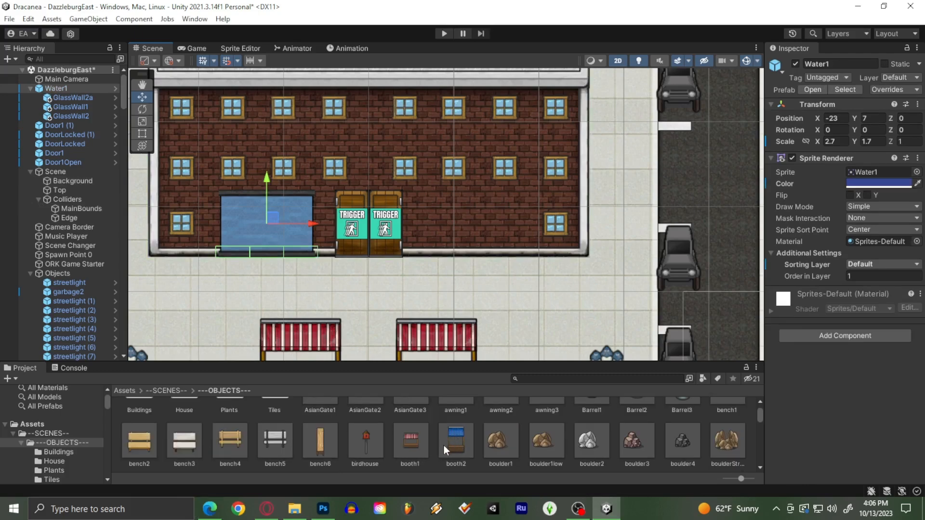
{"action": "scroll", "coordinate": [440, 445], "scroll_direction": "down", "scroll_amount": 3}
{"action": "scroll", "coordinate": [431, 444], "scroll_direction": "down", "scroll_amount": 5}
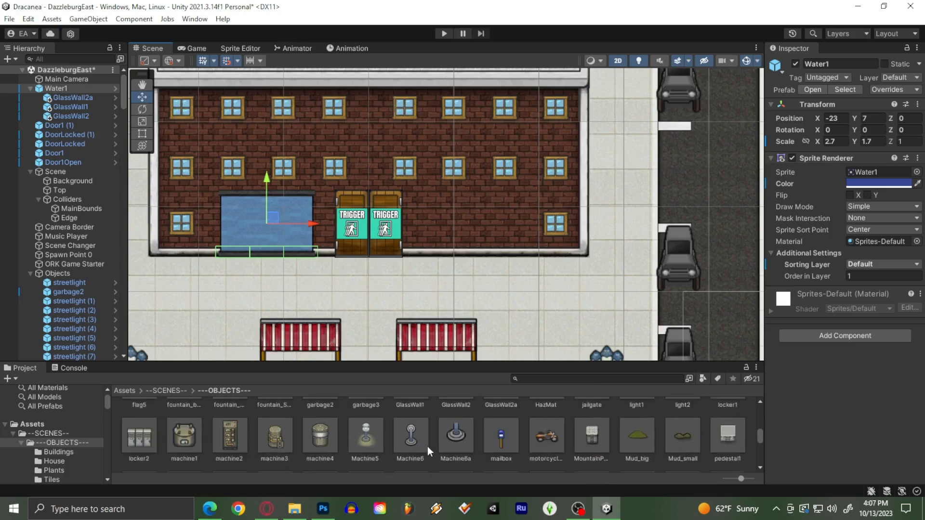
{"action": "scroll", "coordinate": [426, 447], "scroll_direction": "down", "scroll_amount": 5}
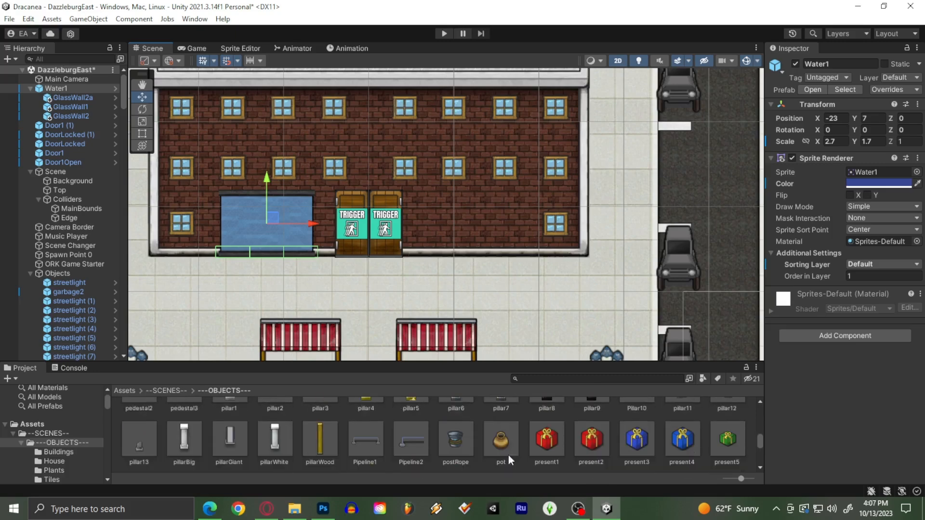
{"action": "left_click_drag", "start_coordinate": [560, 446], "coordinate": [528, 440]}
{"action": "scroll", "coordinate": [554, 438], "scroll_direction": "down", "scroll_amount": 3}
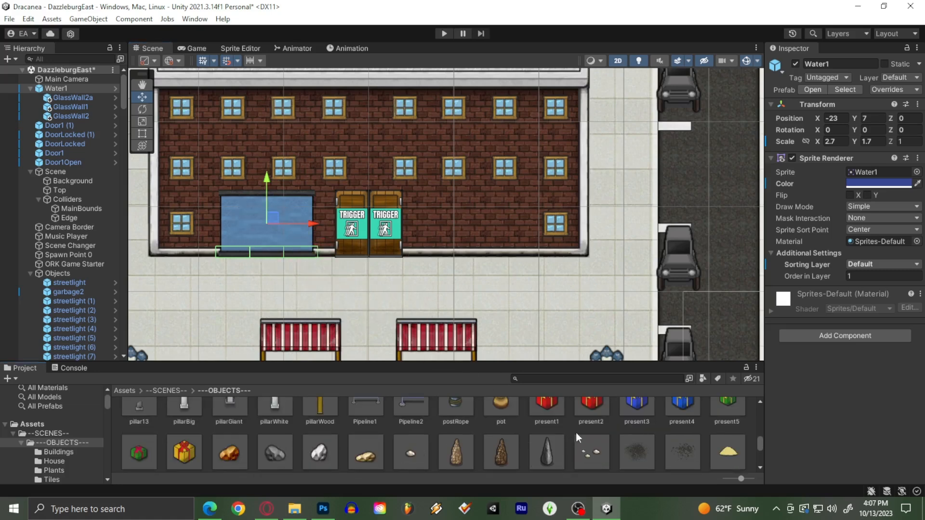
{"action": "scroll", "coordinate": [603, 416], "scroll_direction": "up", "scroll_amount": 1}
{"action": "left_click_drag", "start_coordinate": [602, 432], "coordinate": [251, 273]}
{"action": "left_click_drag", "start_coordinate": [58, 90], "coordinate": [63, 102]}
{"action": "left_click_drag", "start_coordinate": [244, 277], "coordinate": [260, 226]}
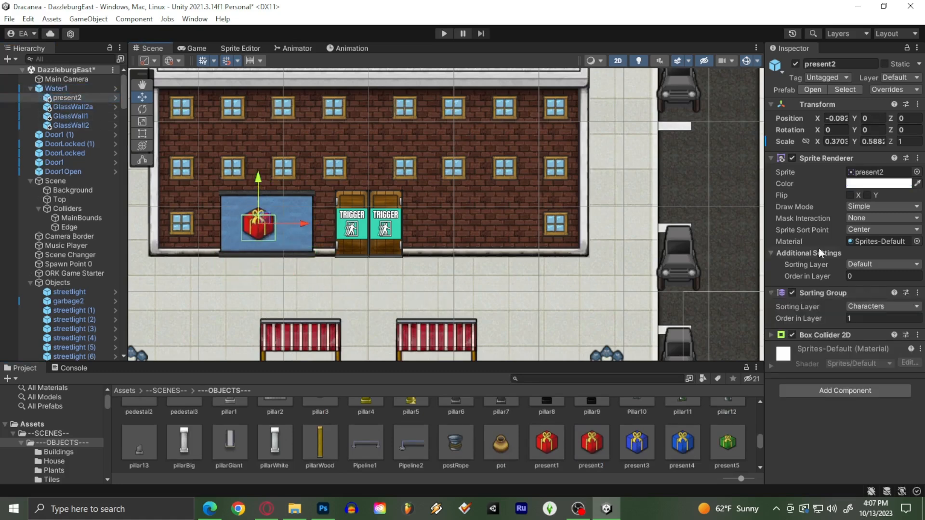
- Try showing present2 behind the glass with Sorting Group layer Characters and order 0, and delete the present
{"action": "left_click", "coordinate": [868, 308]}
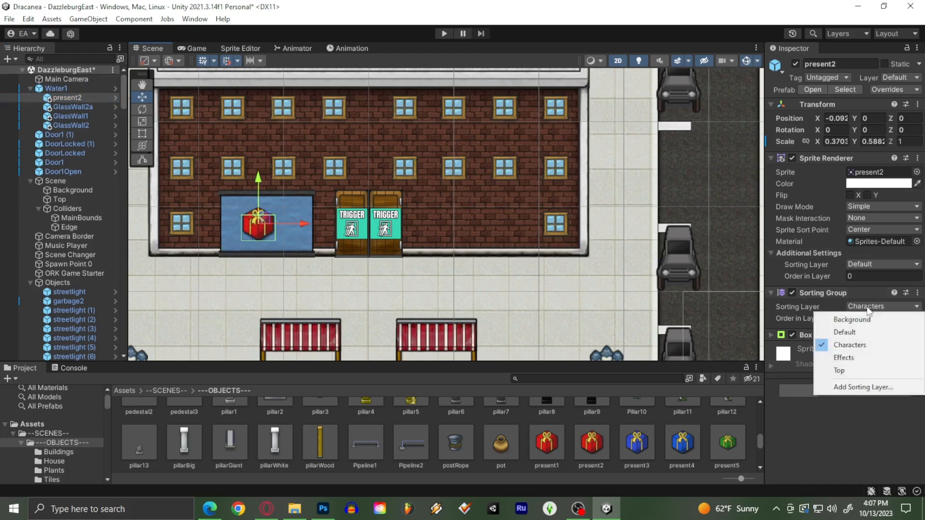
{"action": "left_click", "coordinate": [854, 333]}
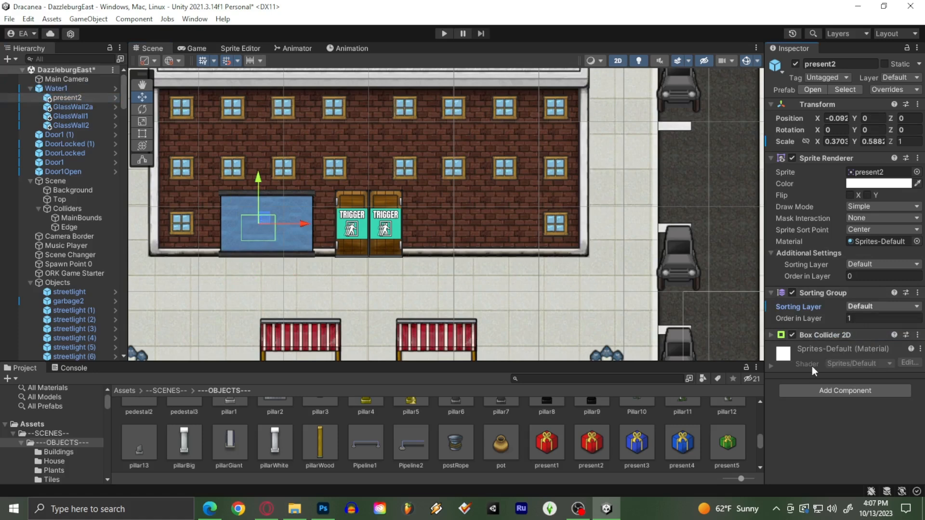
{"action": "left_click", "coordinate": [876, 306]}
{"action": "left_click", "coordinate": [851, 342]}
{"action": "left_click", "coordinate": [856, 318]}
{"action": "type", "text": "0"}
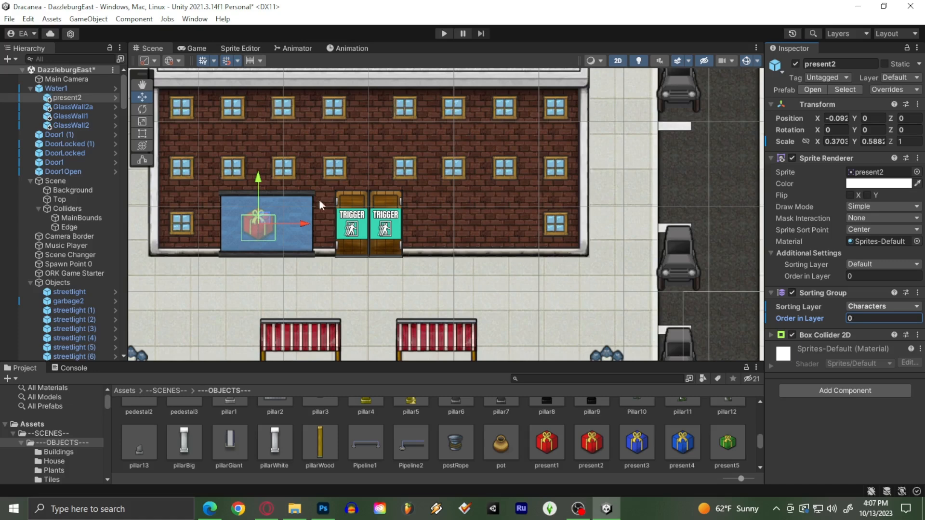
{"action": "mouse_move", "coordinate": [258, 223]}
{"action": "left_mouse_down"}
{"action": "mouse_move", "coordinate": [234, 217]}
{"action": "mouse_move", "coordinate": [249, 219]}
{"action": "left_mouse_up"}
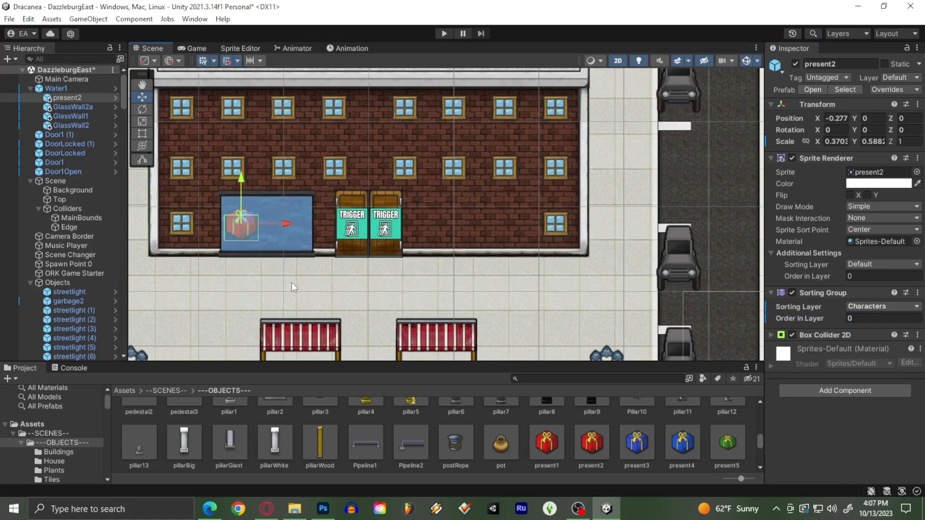
{"action": "key", "text": "Delete"}
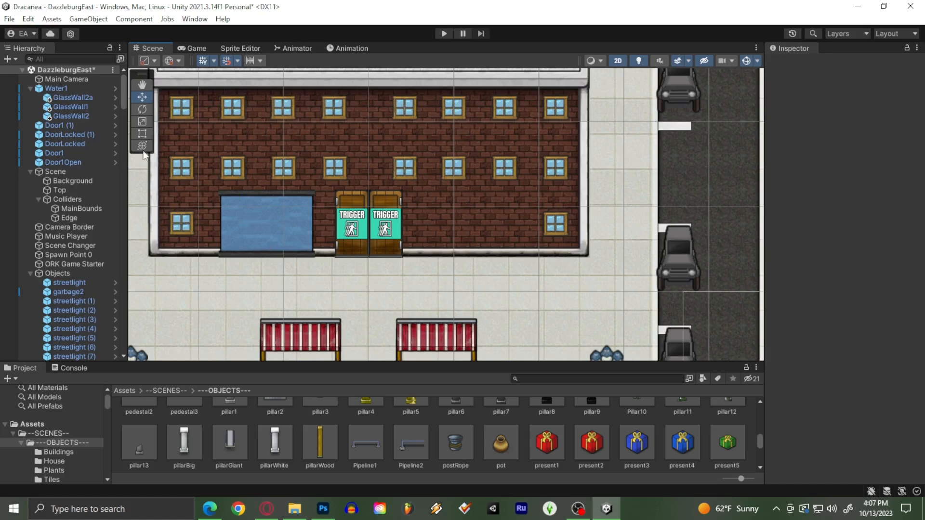
- Browse the ---OBJECTS--- folder's prefabs to check how existing windows and objects are named
{"action": "left_click", "coordinate": [47, 87]}
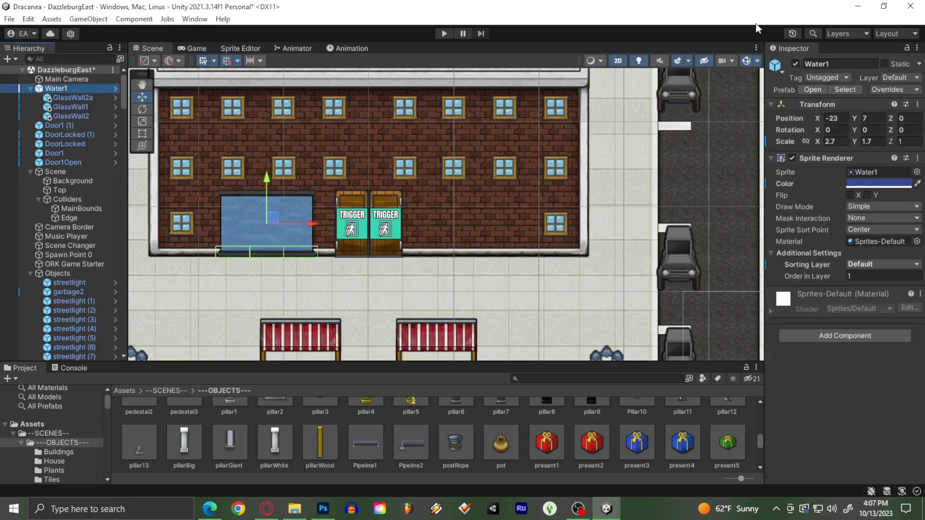
{"action": "left_click", "coordinate": [835, 64]}
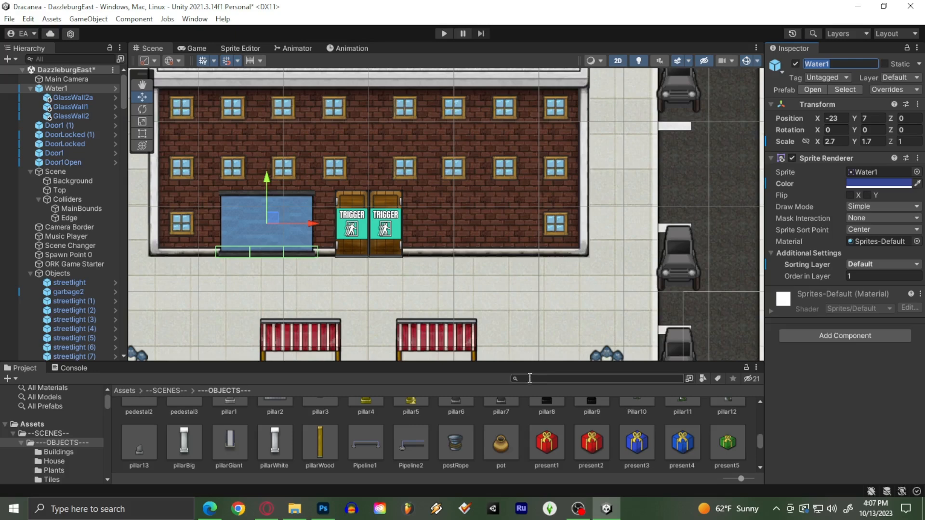
{"action": "left_click_drag", "start_coordinate": [528, 364], "coordinate": [530, 281]}
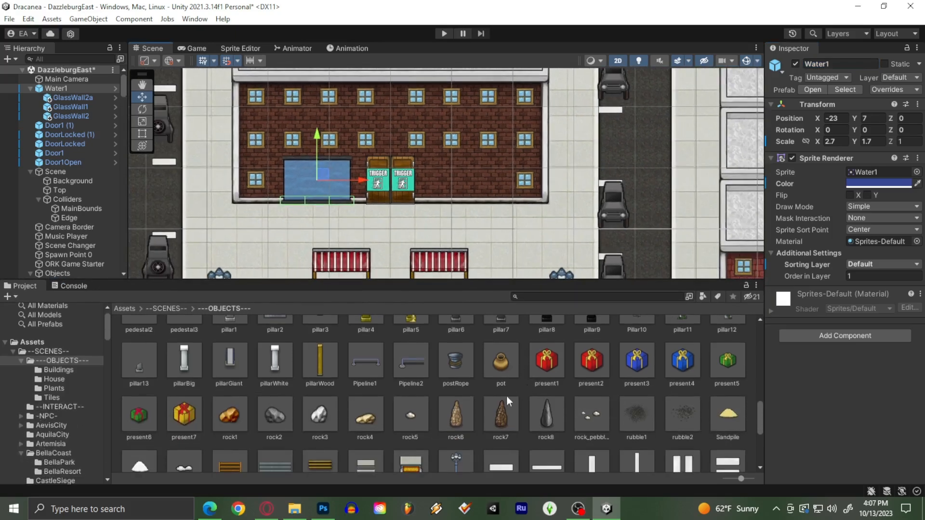
{"action": "scroll", "coordinate": [487, 406], "scroll_direction": "up", "scroll_amount": 1}
{"action": "left_click", "coordinate": [501, 396]}
{"action": "scroll", "coordinate": [510, 402], "scroll_direction": "down", "scroll_amount": 10}
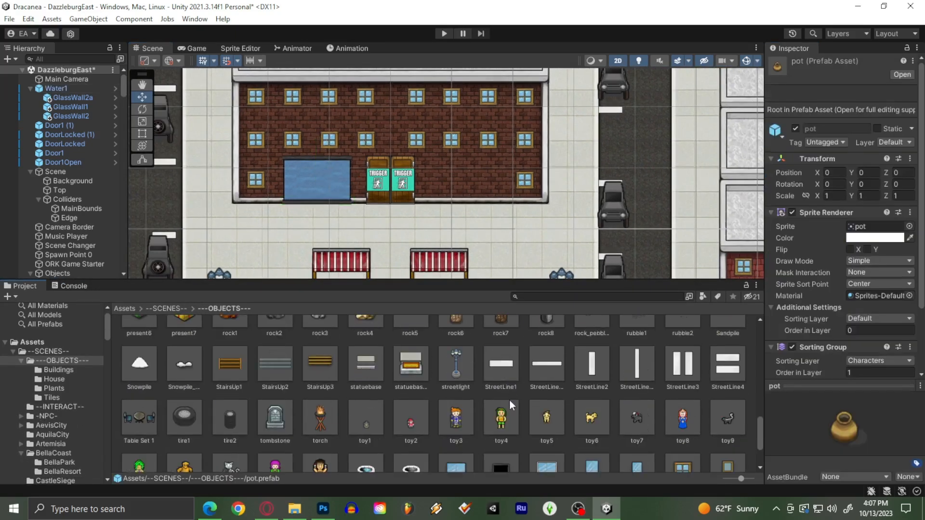
{"action": "scroll", "coordinate": [433, 394], "scroll_direction": "up", "scroll_amount": 12}
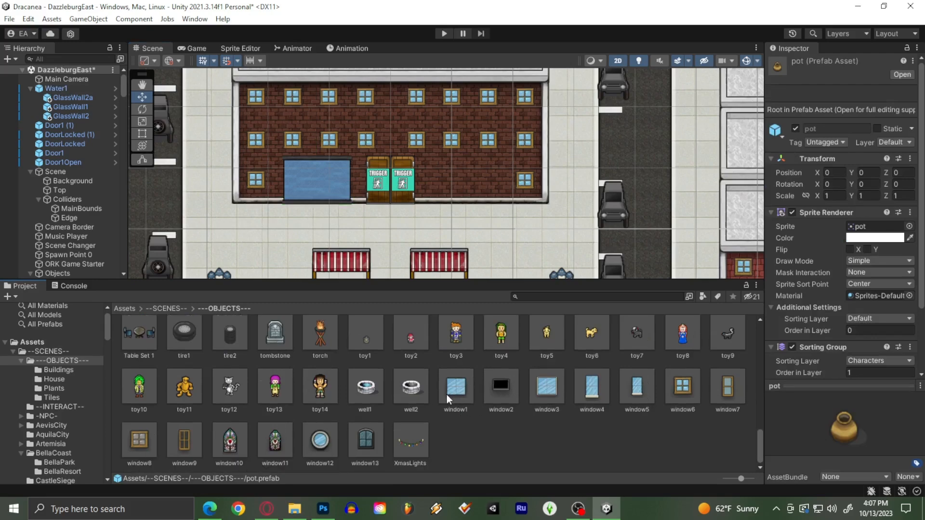
{"action": "scroll", "coordinate": [351, 212], "scroll_direction": "up", "scroll_amount": 4}
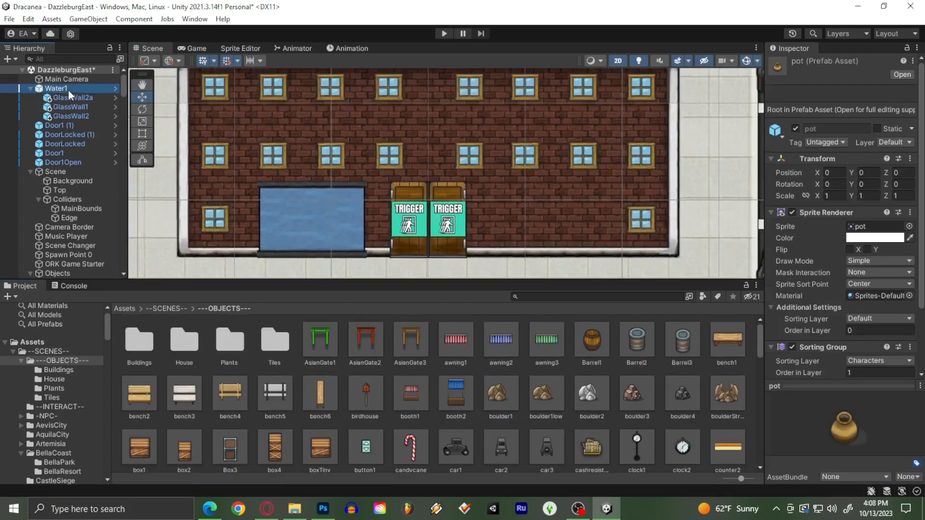
- Rename the Water1 parent object to GlassDisplayWindow
{"action": "left_click", "coordinate": [63, 89]}
{"action": "left_click", "coordinate": [835, 63]}
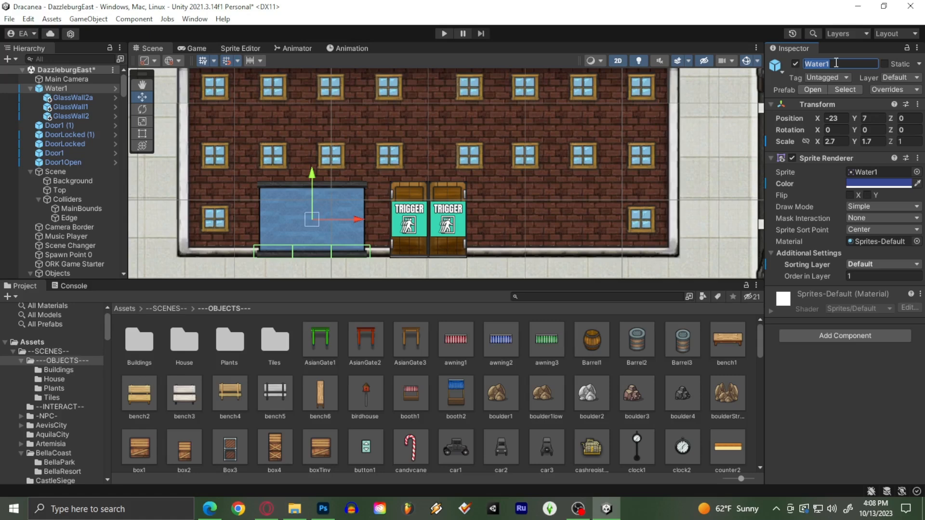
{"action": "type", "text": "GlassDisplayWindow"}
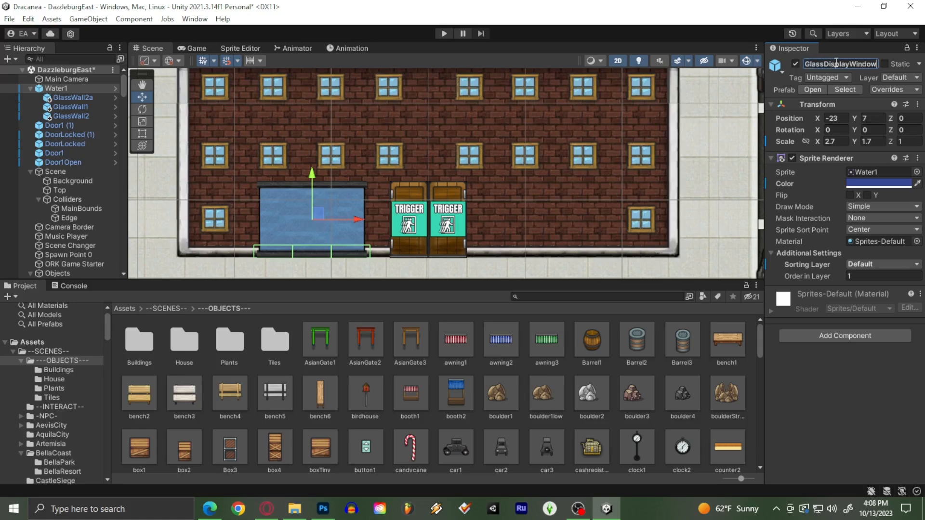
{"action": "key", "text": "Return"}
- Save GlassDisplayWindow with its glass walls as a new original prefab in the ---OBJECTS--- folder
{"action": "left_click", "coordinate": [31, 89]}
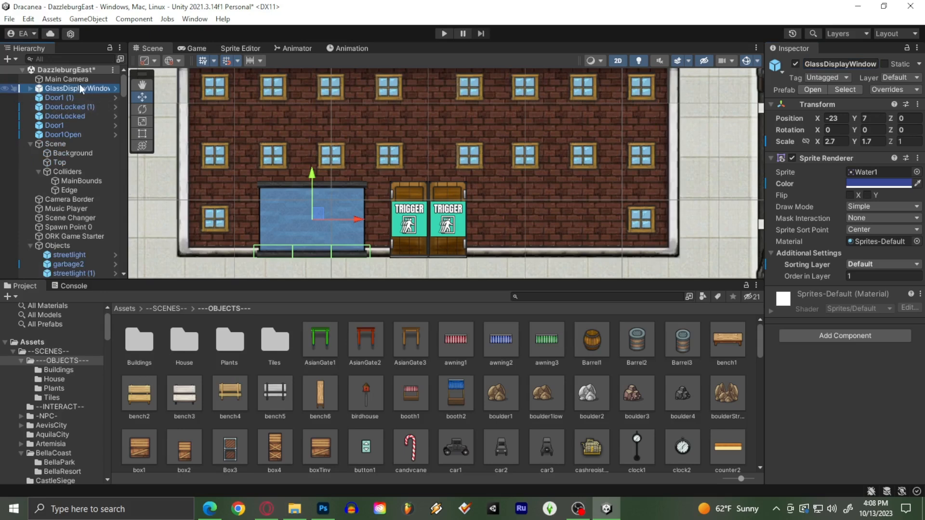
{"action": "left_click_drag", "start_coordinate": [78, 87], "coordinate": [432, 372]}
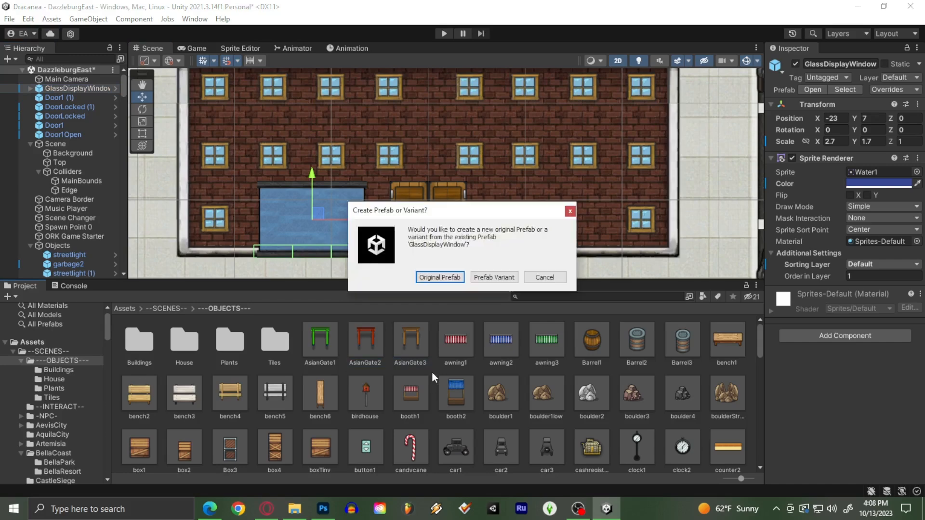
{"action": "left_click", "coordinate": [435, 274]}
- Duplicate GlassDisplayWindow and place the copy on the other side of the double doors at X -17, Y 7
{"action": "left_click", "coordinate": [303, 215]}
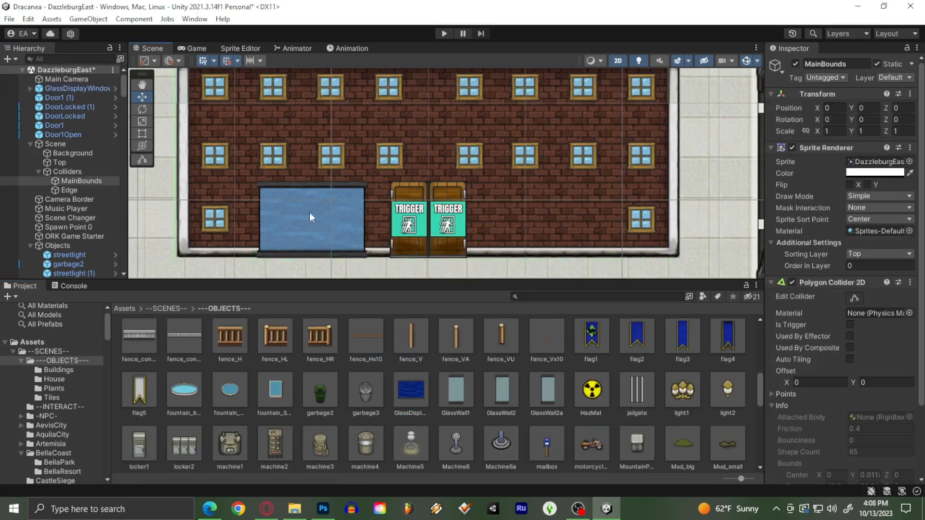
{"action": "left_click", "coordinate": [316, 221]}
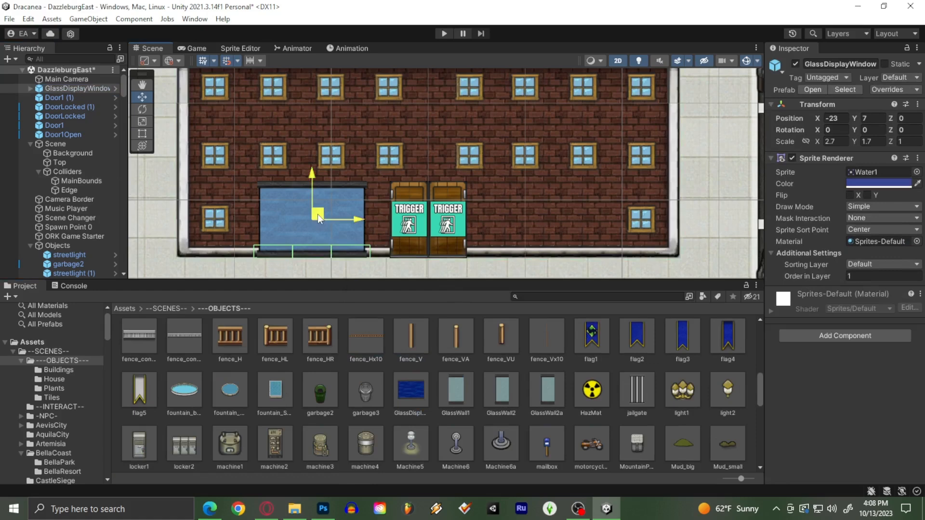
{"action": "key", "text": "ctrl+d"}
{"action": "left_click_drag", "start_coordinate": [322, 215], "coordinate": [551, 219]}
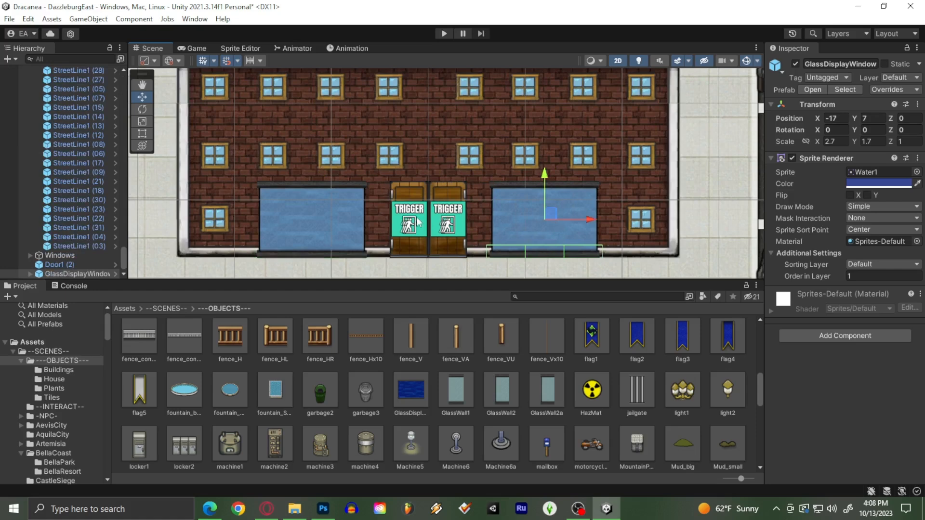
{"action": "left_click", "coordinate": [317, 213]}
{"action": "left_click", "coordinate": [261, 233]}
{"action": "mouse_move", "coordinate": [316, 215]}
{"action": "left_mouse_down"}
{"action": "mouse_move", "coordinate": [306, 216]}
{"action": "mouse_move", "coordinate": [315, 217]}
{"action": "left_mouse_up"}
{"action": "left_click", "coordinate": [512, 228]}
{"action": "scroll", "coordinate": [511, 227], "scroll_direction": "down", "scroll_amount": 3}
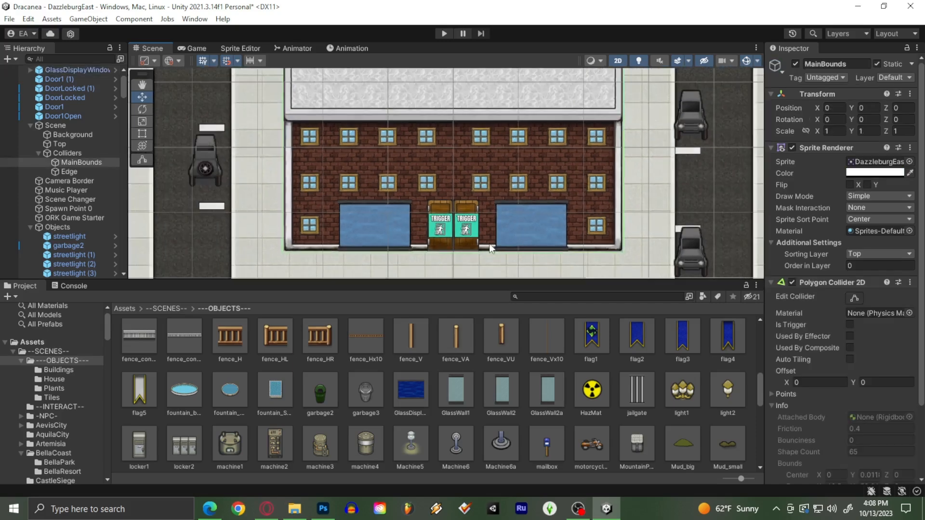
{"action": "middle_click_drag", "start_coordinate": [433, 260], "coordinate": [345, 179]}
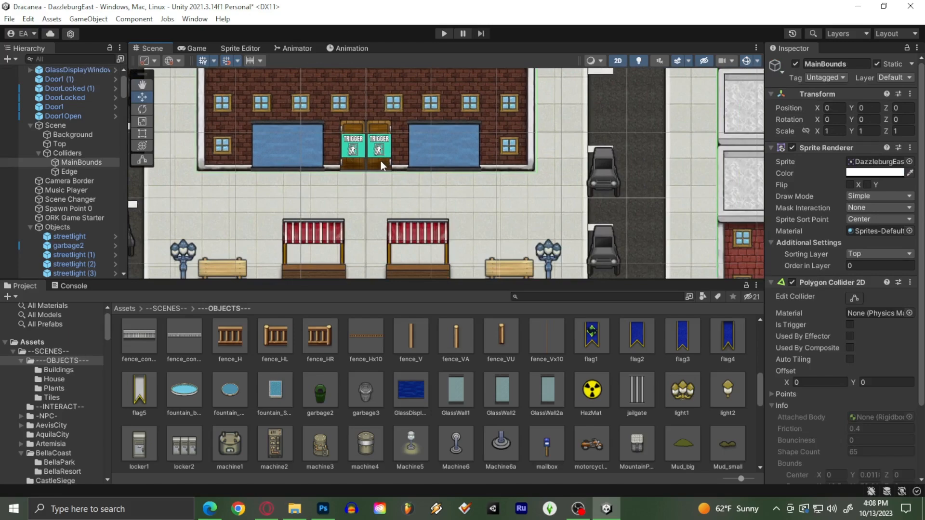
- Examine the brick building's front with both display windows, the double doors and the booths and benches in the plaza
{"action": "scroll", "coordinate": [381, 162], "scroll_direction": "up", "scroll_amount": 3}
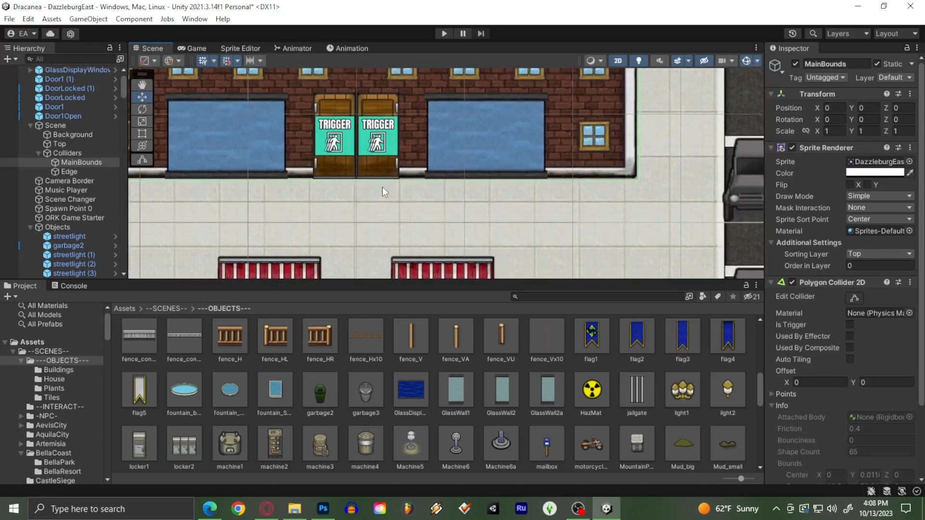
{"action": "left_click", "coordinate": [443, 145]}
{"action": "scroll", "coordinate": [411, 188], "scroll_direction": "down", "scroll_amount": 3}
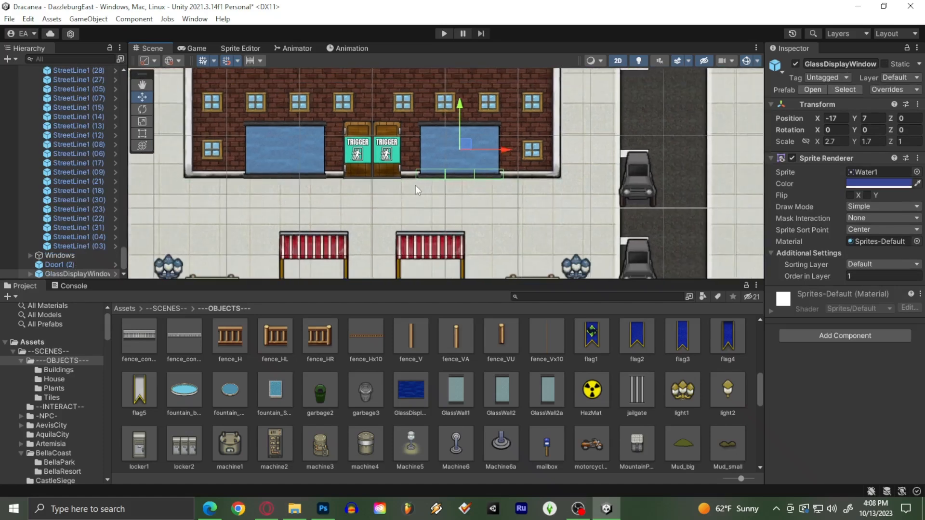
{"action": "middle_click_drag", "start_coordinate": [396, 201], "coordinate": [389, 176]}
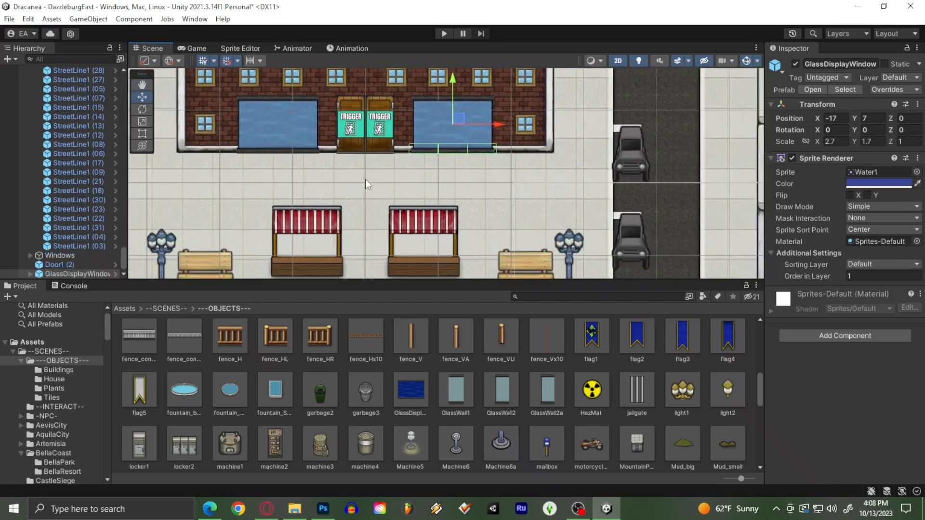
{"action": "scroll", "coordinate": [458, 211], "scroll_direction": "down", "scroll_amount": 4}
{"action": "left_click_drag", "start_coordinate": [403, 279], "coordinate": [394, 370]}
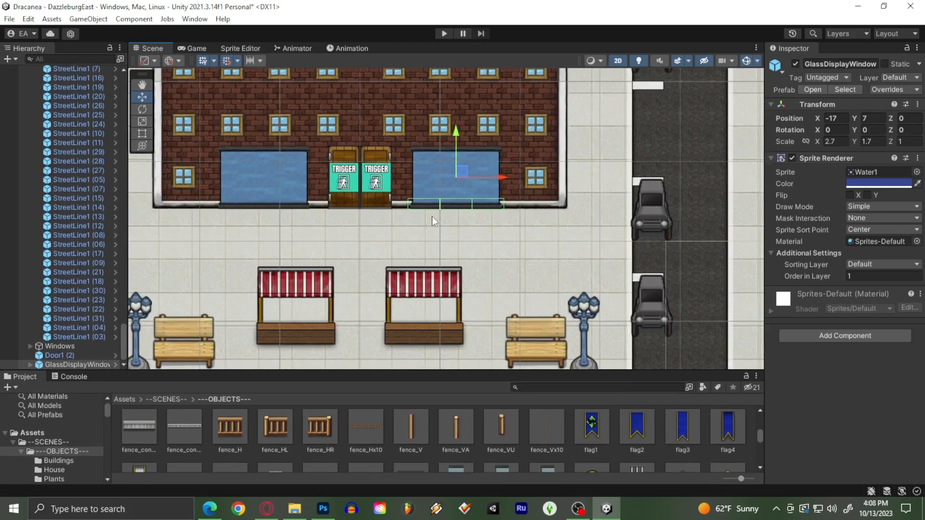
{"action": "middle_click_drag", "start_coordinate": [517, 249], "coordinate": [414, 191]}
{"action": "scroll", "coordinate": [414, 193], "scroll_direction": "down", "scroll_amount": 5}
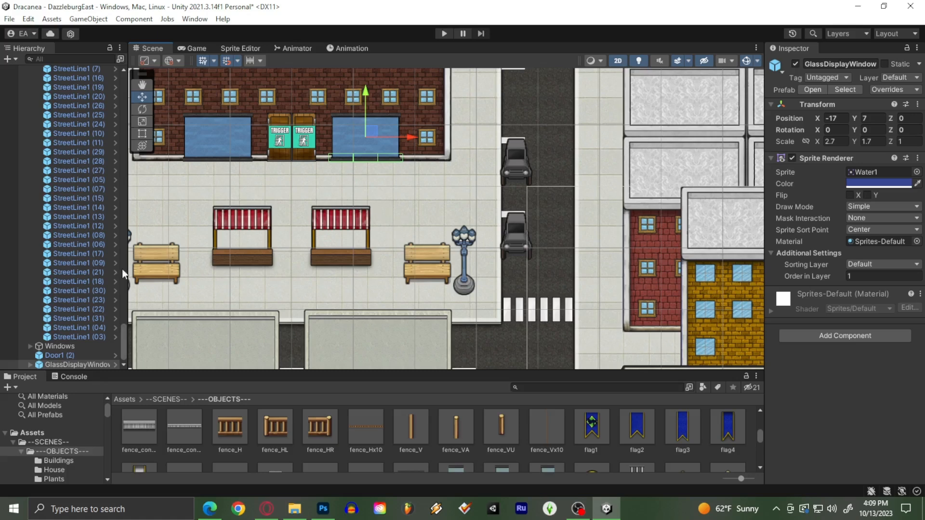
{"action": "left_click_drag", "start_coordinate": [122, 342], "coordinate": [103, 131]}
{"action": "scroll", "coordinate": [261, 171], "scroll_direction": "down", "scroll_amount": 5}
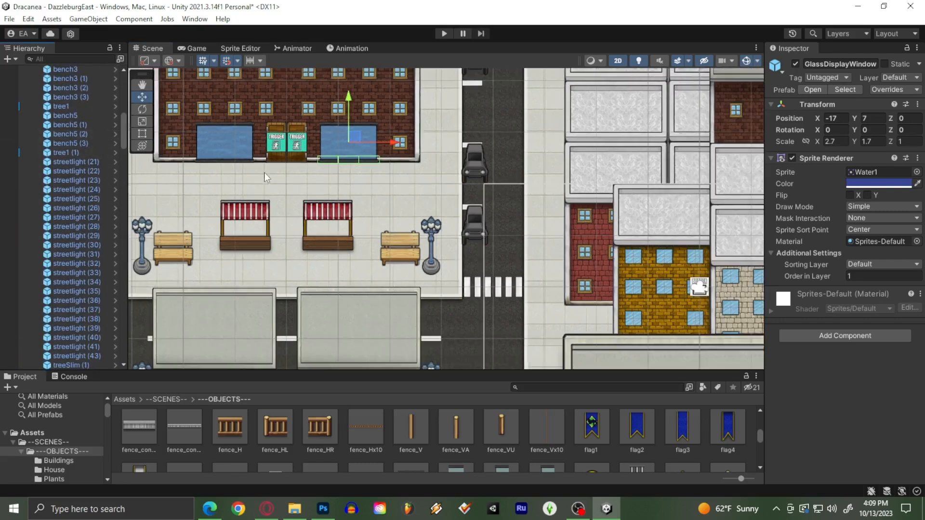
{"action": "left_click", "coordinate": [247, 244]}
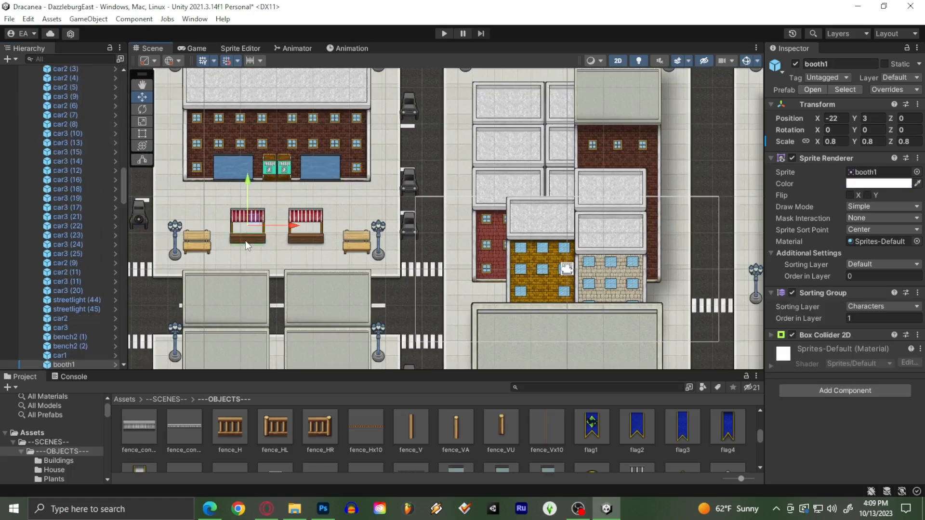
{"action": "left_click", "coordinate": [314, 177]}
{"action": "scroll", "coordinate": [314, 178], "scroll_direction": "up", "scroll_amount": 5}
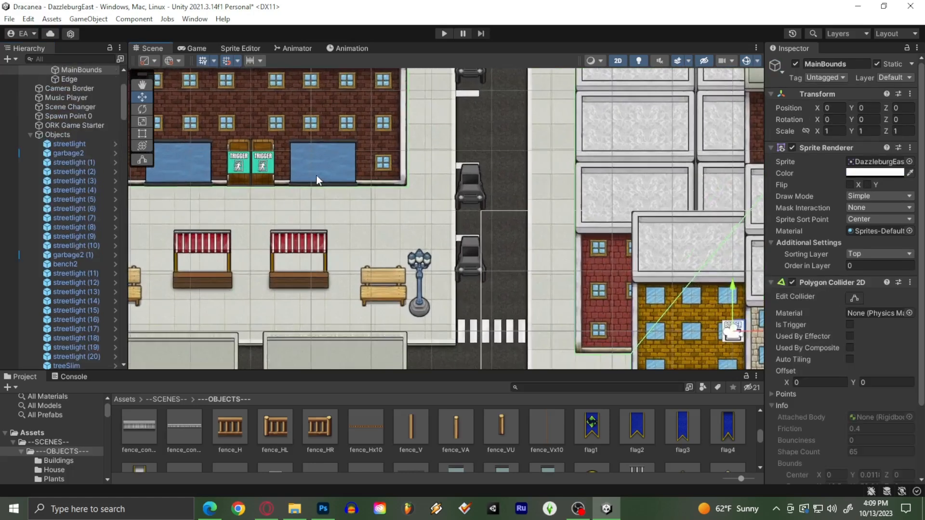
{"action": "scroll", "coordinate": [280, 211], "scroll_direction": "down", "scroll_amount": 1}
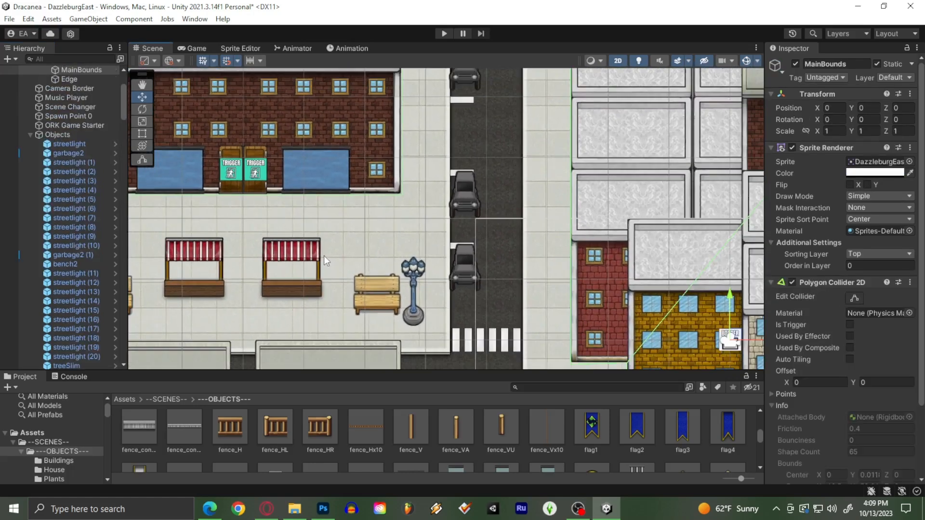
{"action": "middle_click_drag", "start_coordinate": [239, 226], "coordinate": [335, 247]}
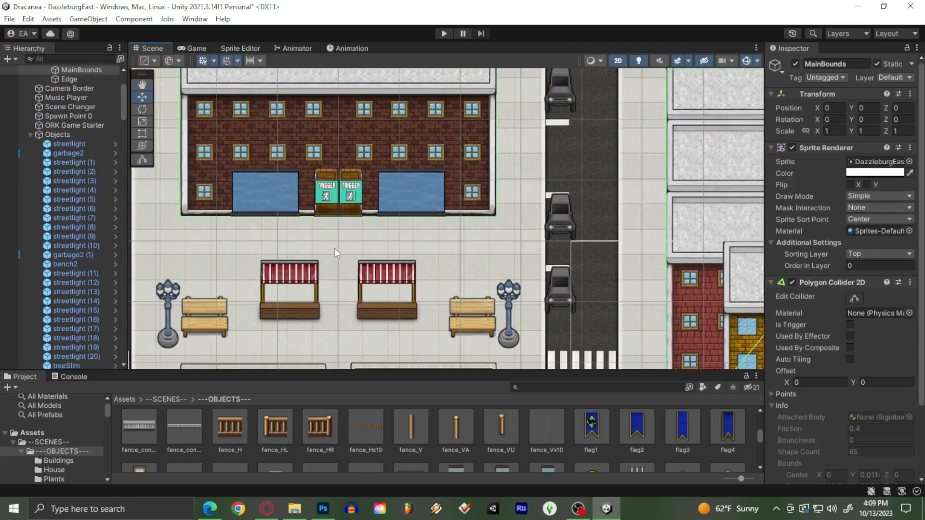
{"action": "scroll", "coordinate": [276, 178], "scroll_direction": "up", "scroll_amount": 1}
{"action": "middle_click_drag", "start_coordinate": [322, 161], "coordinate": [356, 236]}
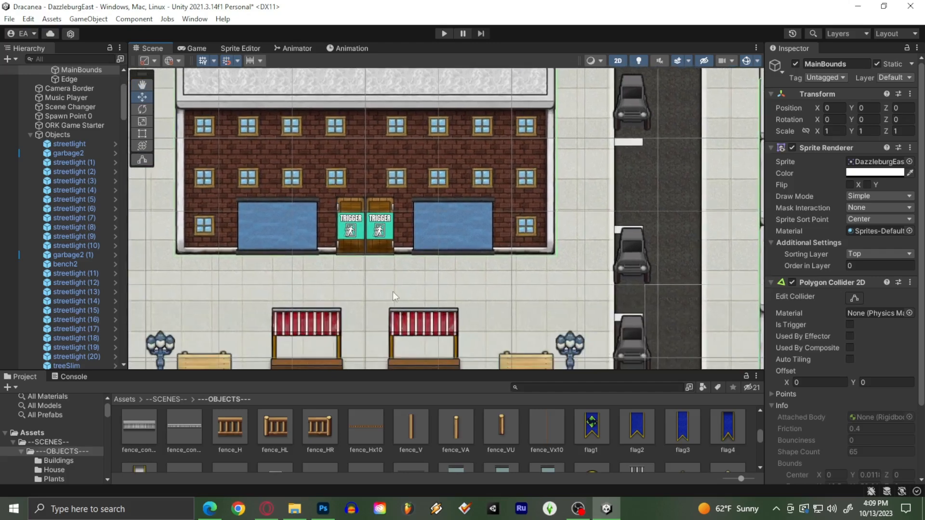
- Find the blue-striped awning2 prefab in the ---OBJECTS--- folder and place it above the display window at X -23, Y 8
{"action": "left_click_drag", "start_coordinate": [359, 371], "coordinate": [357, 334]}
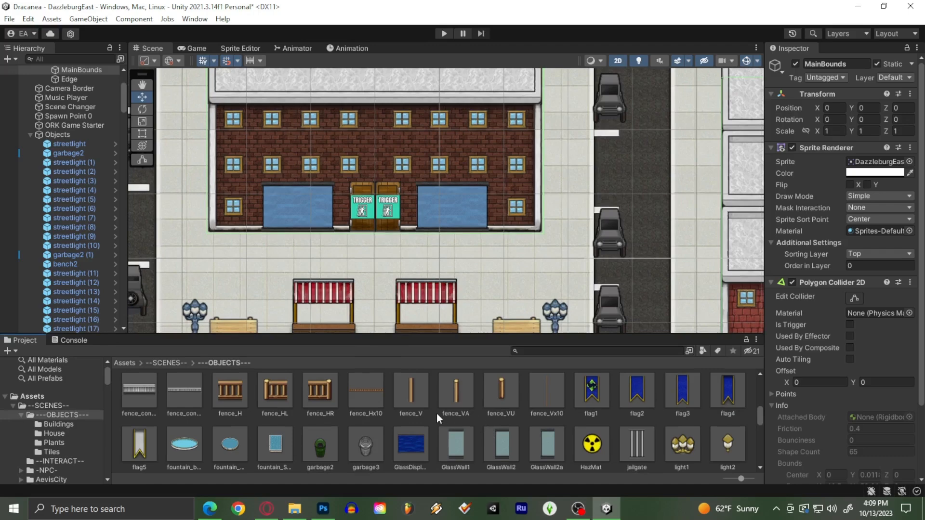
{"action": "scroll", "coordinate": [484, 414], "scroll_direction": "down", "scroll_amount": 5}
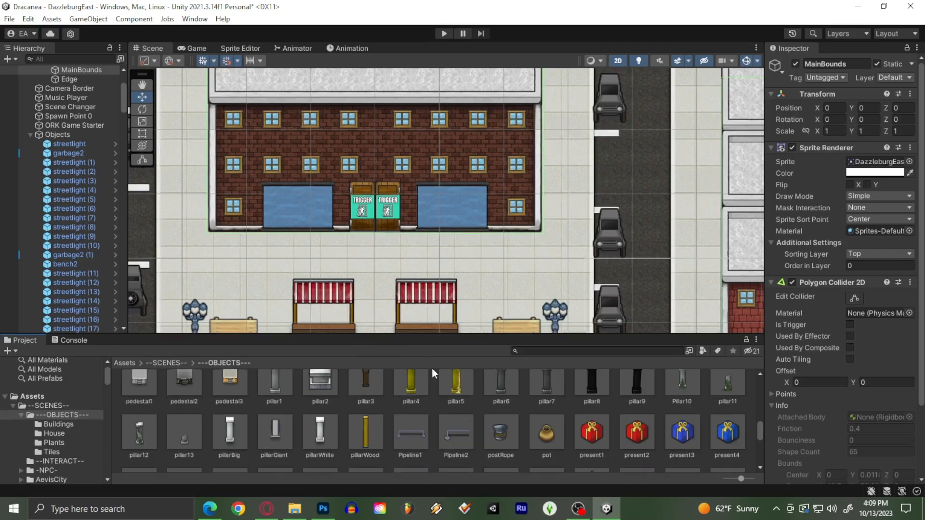
{"action": "middle_click_drag", "start_coordinate": [370, 279], "coordinate": [370, 190]}
{"action": "scroll", "coordinate": [363, 211], "scroll_direction": "up", "scroll_amount": 12}
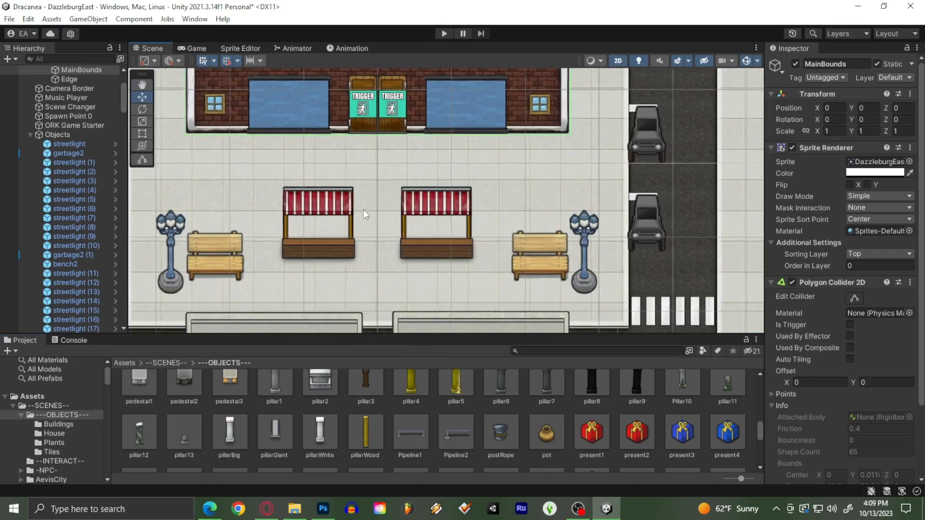
{"action": "left_click", "coordinate": [286, 207]}
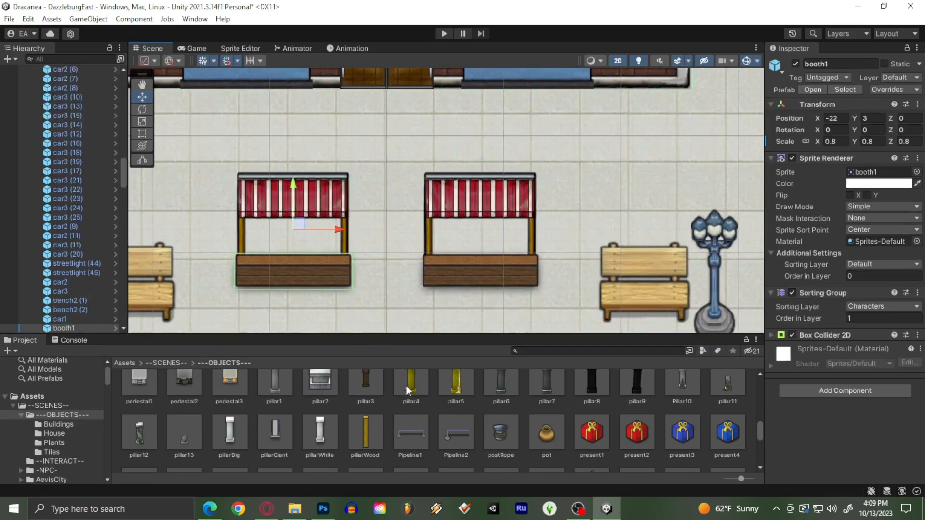
{"action": "scroll", "coordinate": [412, 393], "scroll_direction": "down", "scroll_amount": 1}
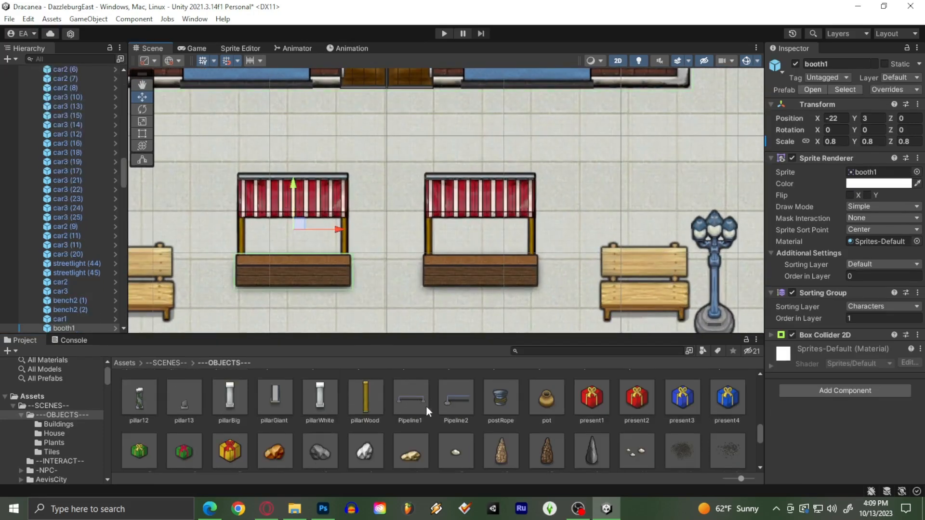
{"action": "scroll", "coordinate": [430, 408], "scroll_direction": "up", "scroll_amount": 15}
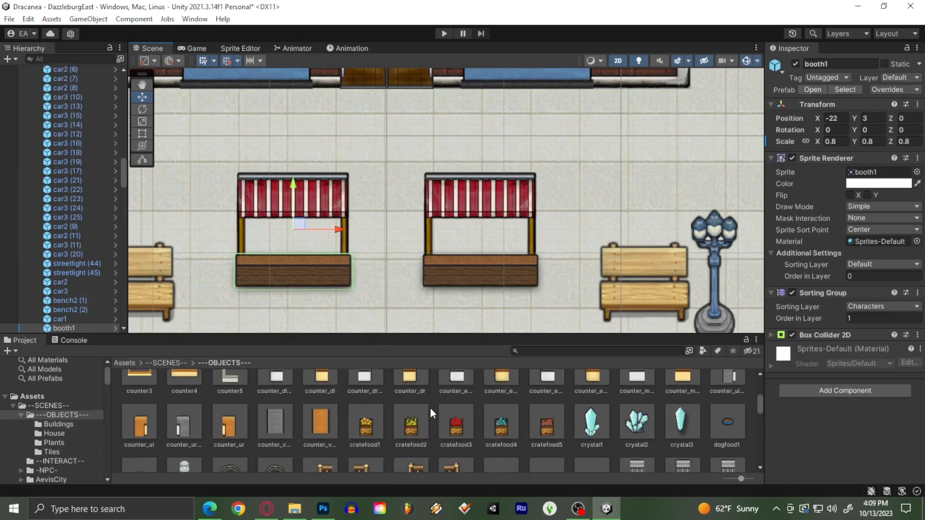
{"action": "scroll", "coordinate": [429, 408], "scroll_direction": "up", "scroll_amount": 3}
{"action": "middle_click_drag", "start_coordinate": [388, 177], "coordinate": [395, 277]}
{"action": "scroll", "coordinate": [358, 250], "scroll_direction": "down", "scroll_amount": 5}
{"action": "left_click_drag", "start_coordinate": [495, 404], "coordinate": [308, 166]}
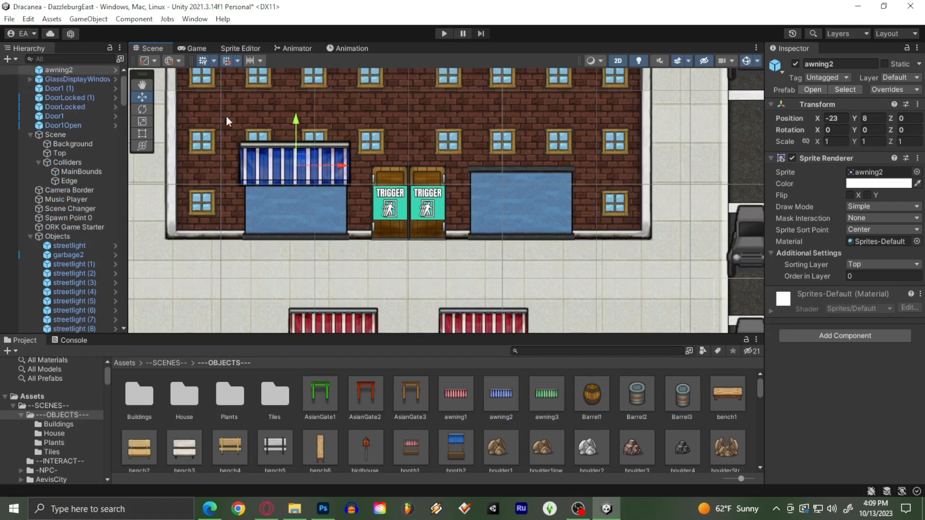
- Duplicate the awning2 object and place the copy above the display window on the other side of the double doors
{"action": "key", "text": "ctrl+d"}
{"action": "left_click_drag", "start_coordinate": [304, 164], "coordinate": [533, 168]}
{"action": "left_click", "coordinate": [448, 291]}
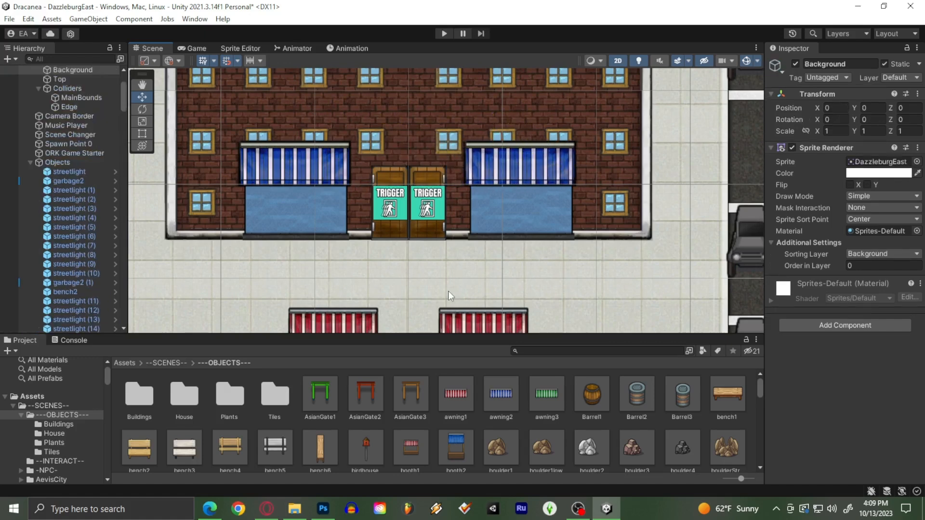
- Place cratefood1, cratefood2 and cratefood3 side by side against the building's west corner at X -25.75, -25 and -24.25, Y 6.5
{"action": "scroll", "coordinate": [384, 408], "scroll_direction": "down", "scroll_amount": 5}
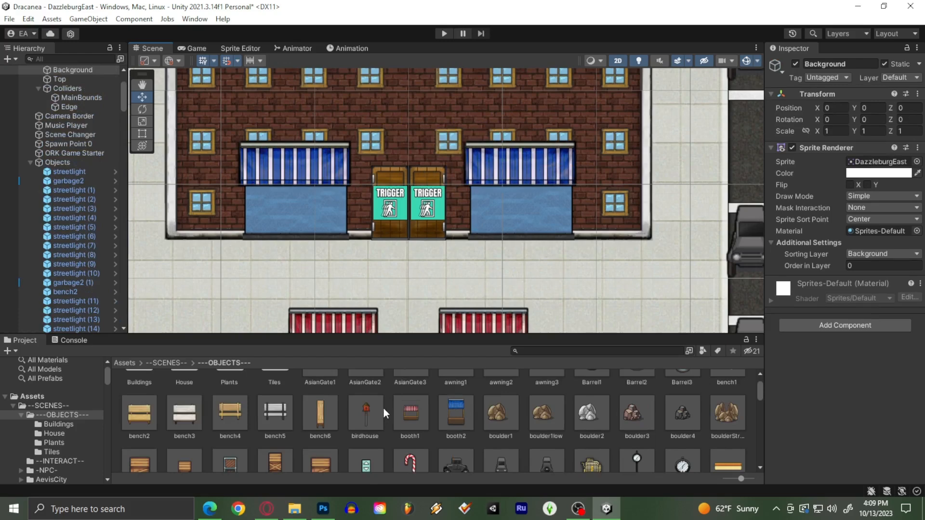
{"action": "scroll", "coordinate": [386, 424], "scroll_direction": "down", "scroll_amount": 3}
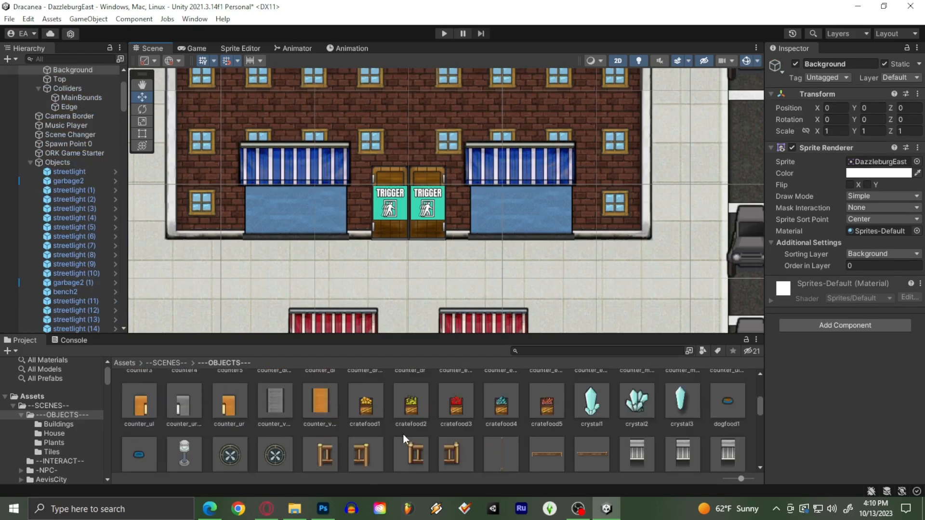
{"action": "left_click_drag", "start_coordinate": [368, 407], "coordinate": [196, 227]}
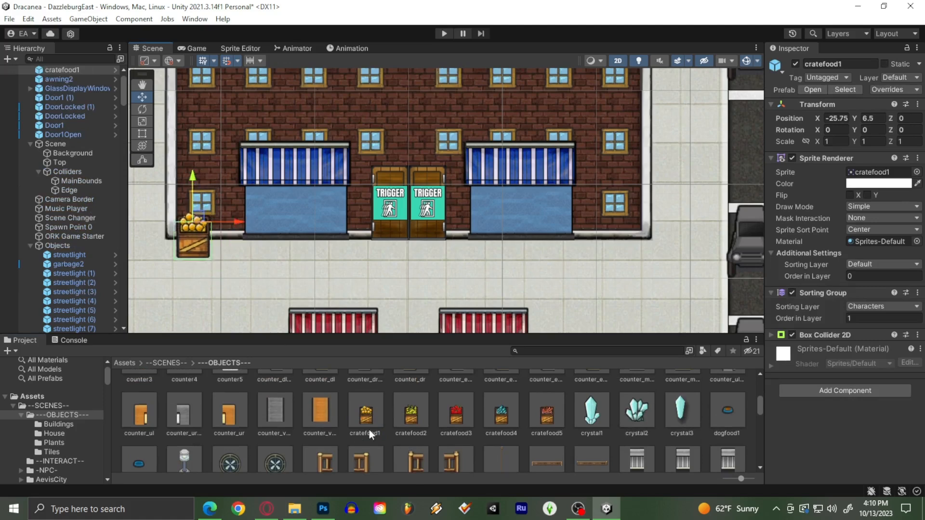
{"action": "left_click_drag", "start_coordinate": [411, 424], "coordinate": [230, 223]}
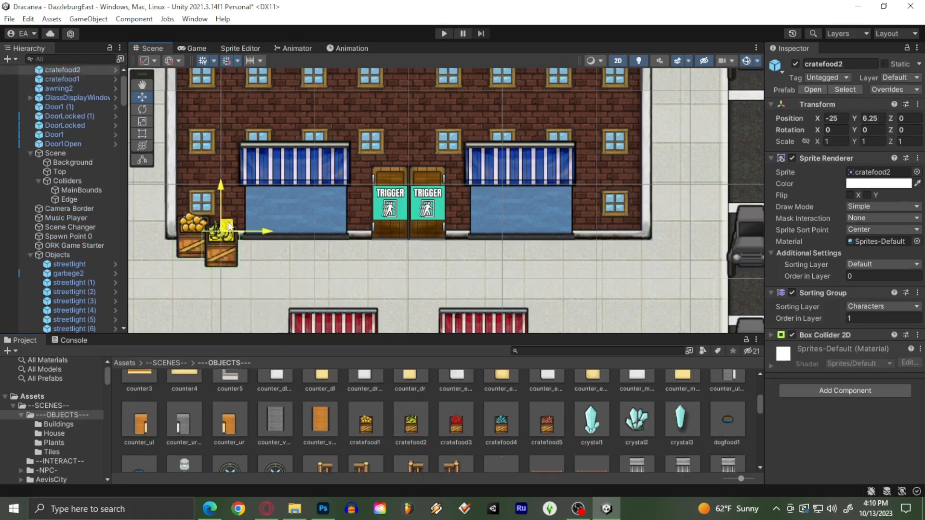
{"action": "left_click_drag", "start_coordinate": [458, 446], "coordinate": [251, 217]}
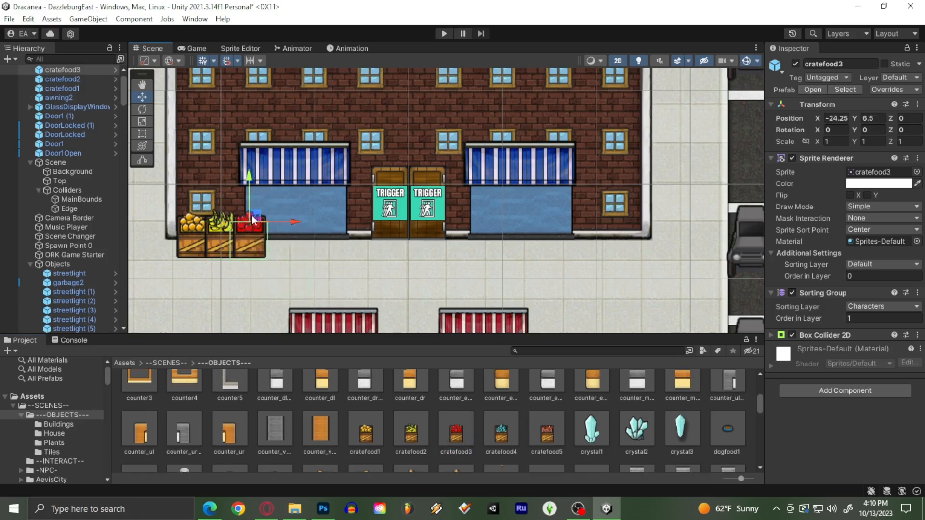
- Select the three food crates together and shift them slightly outward, away from the display window
{"action": "scroll", "coordinate": [320, 293], "scroll_direction": "down", "scroll_amount": 1}
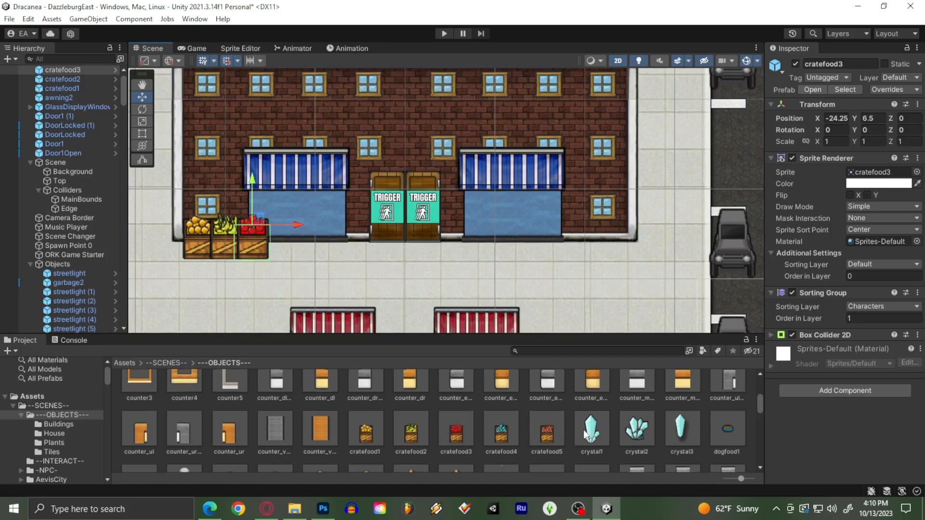
{"action": "scroll", "coordinate": [521, 406], "scroll_direction": "down", "scroll_amount": 1}
{"action": "scroll", "coordinate": [335, 405], "scroll_direction": "up", "scroll_amount": 2}
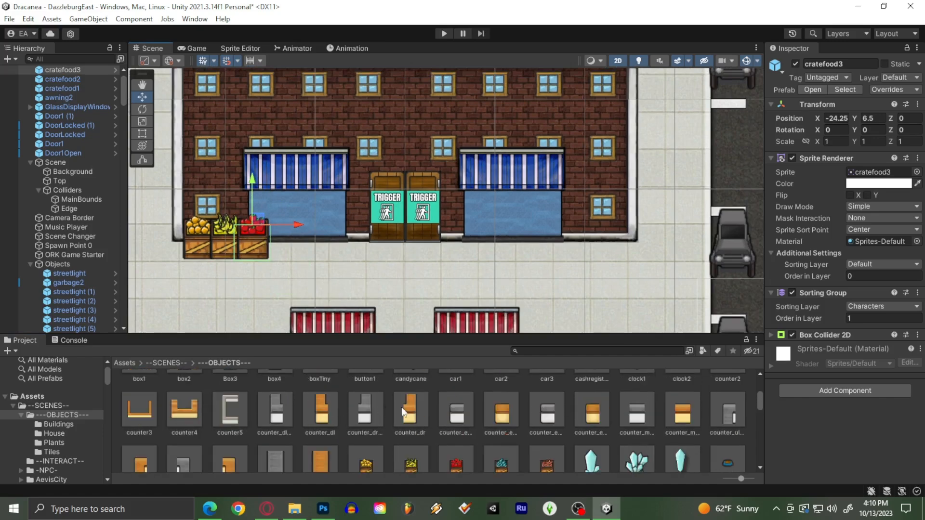
{"action": "scroll", "coordinate": [404, 407], "scroll_direction": "down", "scroll_amount": 2}
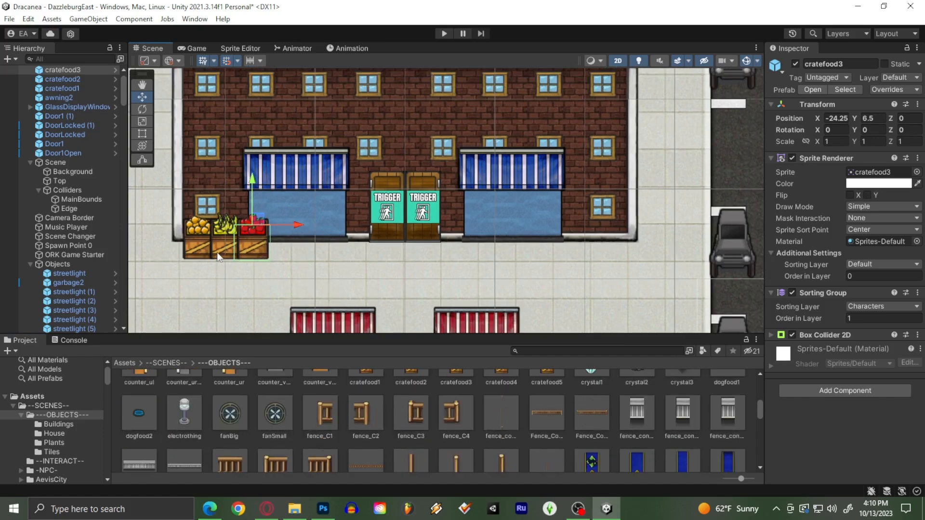
{"action": "left_click", "coordinate": [198, 252]}
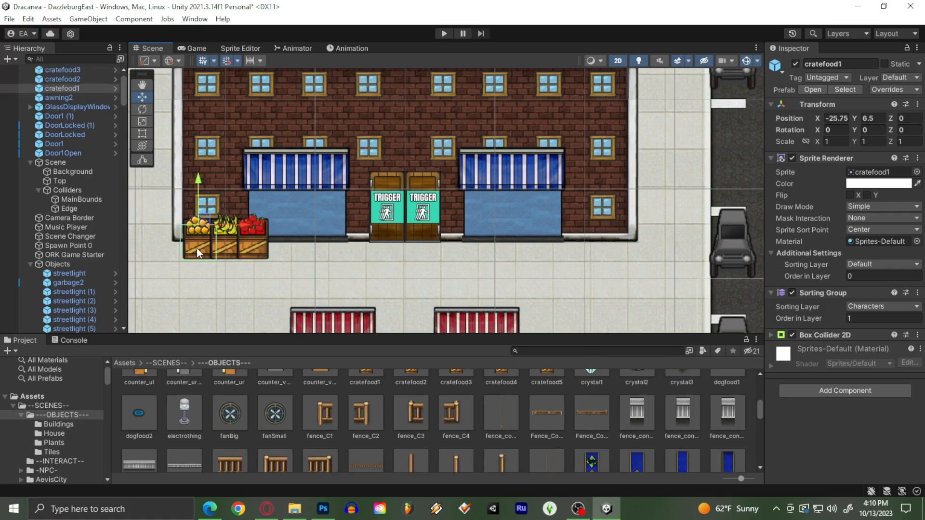
{"action": "left_click", "coordinate": [226, 248], "text": "shift"}
{"action": "left_click", "coordinate": [252, 246], "text": "shift"}
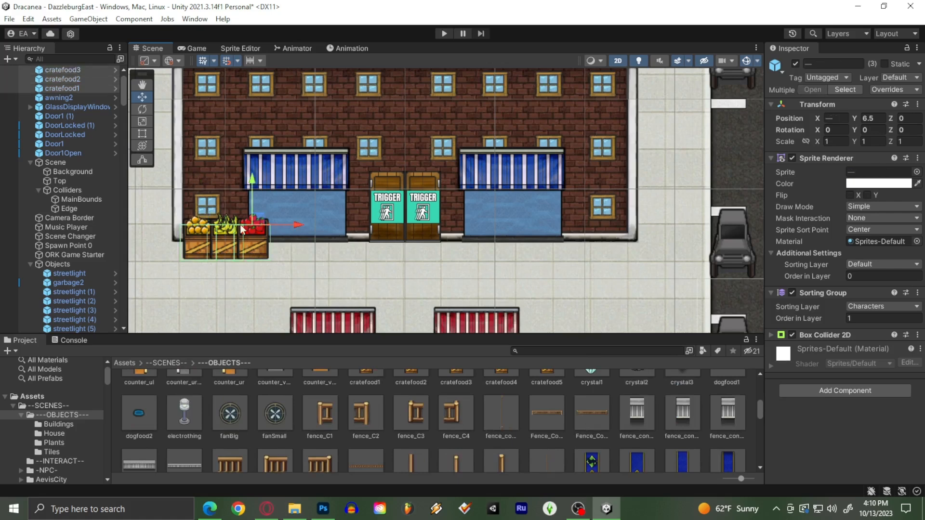
{"action": "left_click_drag", "start_coordinate": [254, 220], "coordinate": [246, 220]}
{"action": "left_click", "coordinate": [297, 268]}
- Place the box4 prefab, a tall crate stack, at the building's opposite corner at X -14.75, Y 6.25
{"action": "middle_click_drag", "start_coordinate": [396, 283], "coordinate": [364, 265]}
{"action": "scroll", "coordinate": [447, 412], "scroll_direction": "down", "scroll_amount": 5}
{"action": "scroll", "coordinate": [426, 406], "scroll_direction": "up", "scroll_amount": 5}
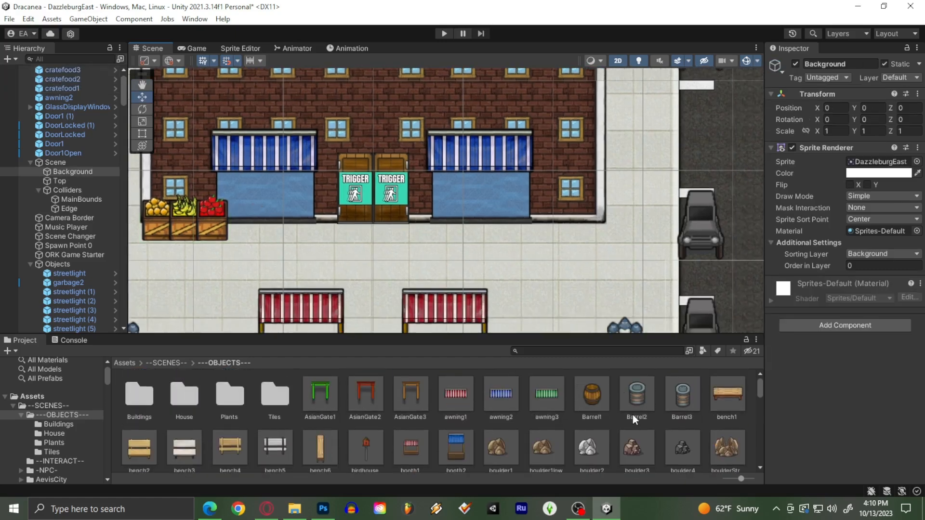
{"action": "scroll", "coordinate": [554, 415], "scroll_direction": "down", "scroll_amount": 1}
{"action": "scroll", "coordinate": [289, 427], "scroll_direction": "down", "scroll_amount": 1}
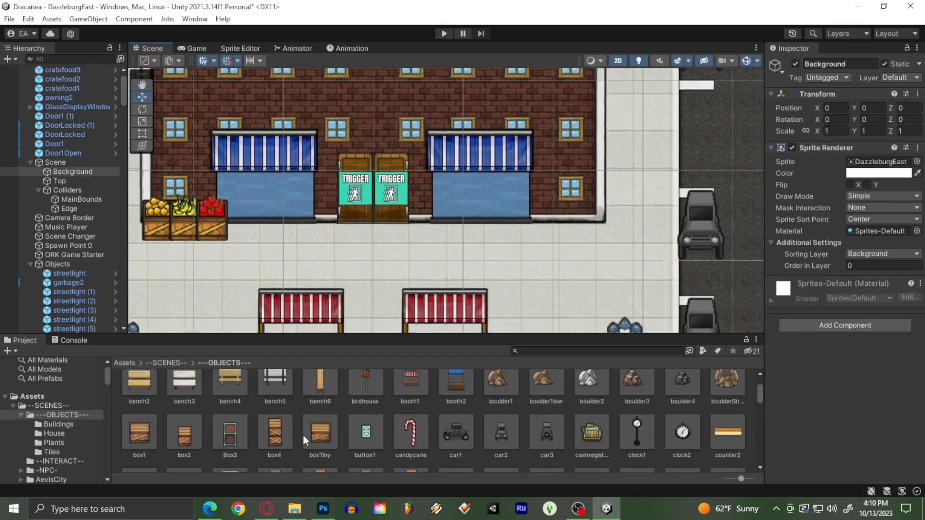
{"action": "left_click_drag", "start_coordinate": [289, 439], "coordinate": [559, 212]}
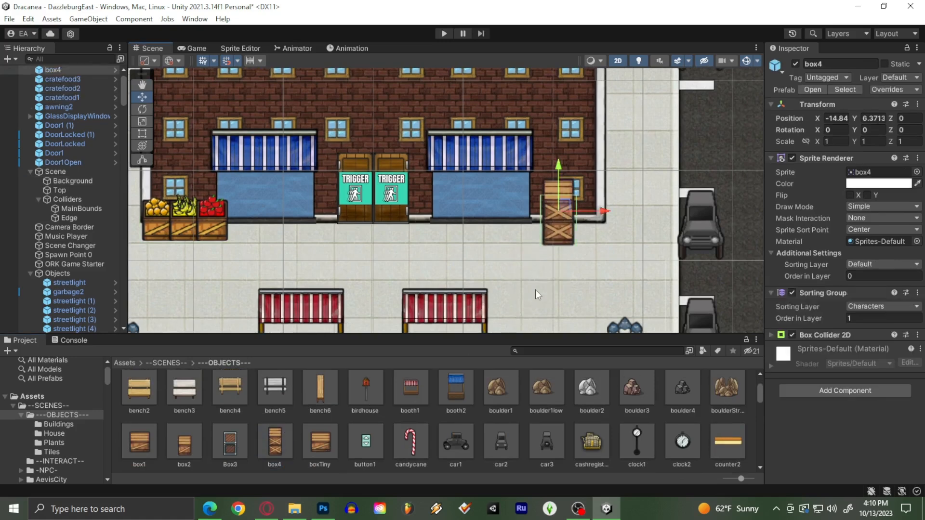
{"action": "key", "text": "ctrl+z"}
{"action": "left_click_drag", "start_coordinate": [277, 442], "coordinate": [567, 212]}
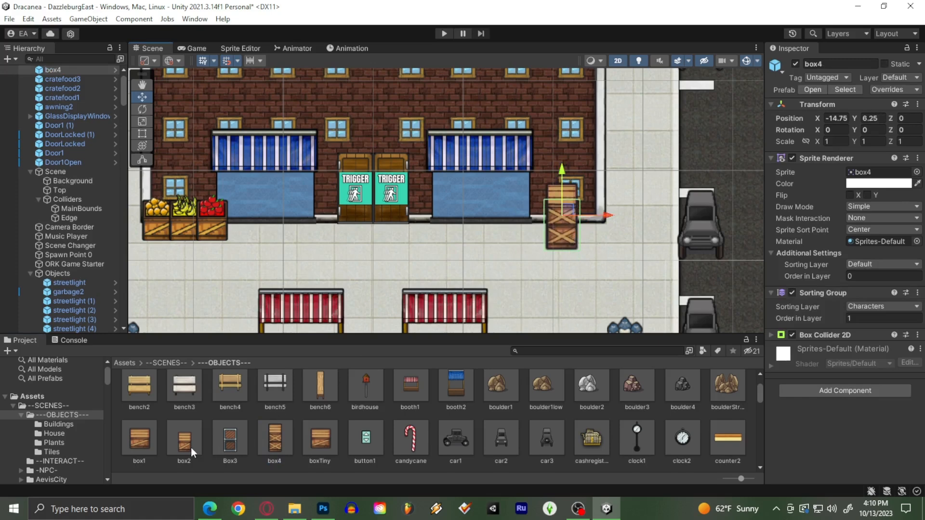
- Add box1 and boxTiny outside the corner beside the box4 stack, and box2 between the stack and the display window
{"action": "left_click_drag", "start_coordinate": [146, 443], "coordinate": [609, 239]}
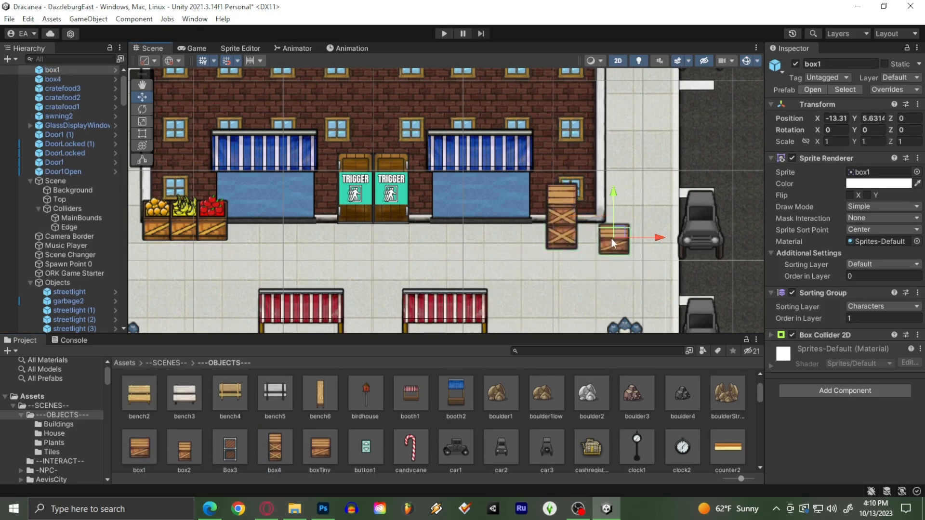
{"action": "left_click_drag", "start_coordinate": [314, 458], "coordinate": [618, 261]}
{"action": "left_click_drag", "start_coordinate": [184, 450], "coordinate": [570, 214]}
{"action": "left_click", "coordinate": [568, 212]}
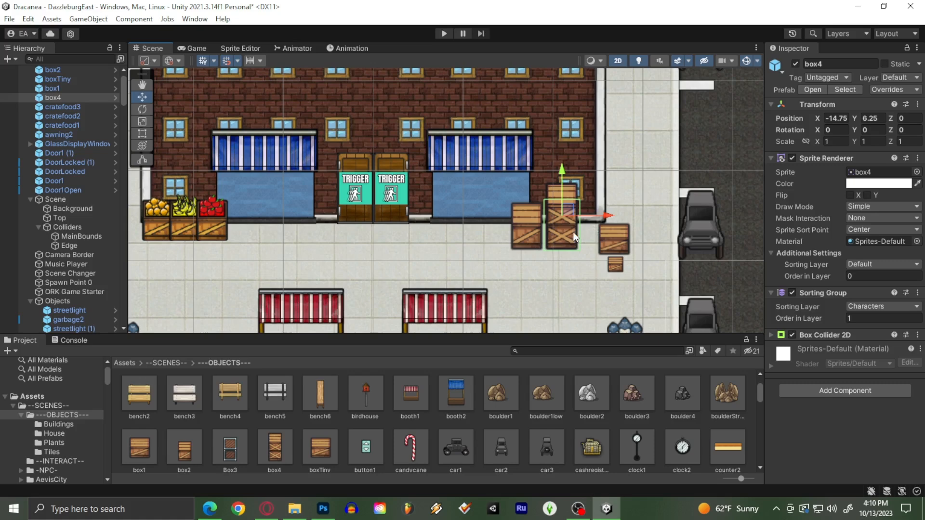
- Delete the box4 stack, boxTiny and box1 from the building's east corner, leaving only box2
{"action": "key", "text": "Delete"}
{"action": "left_click", "coordinate": [603, 236]}
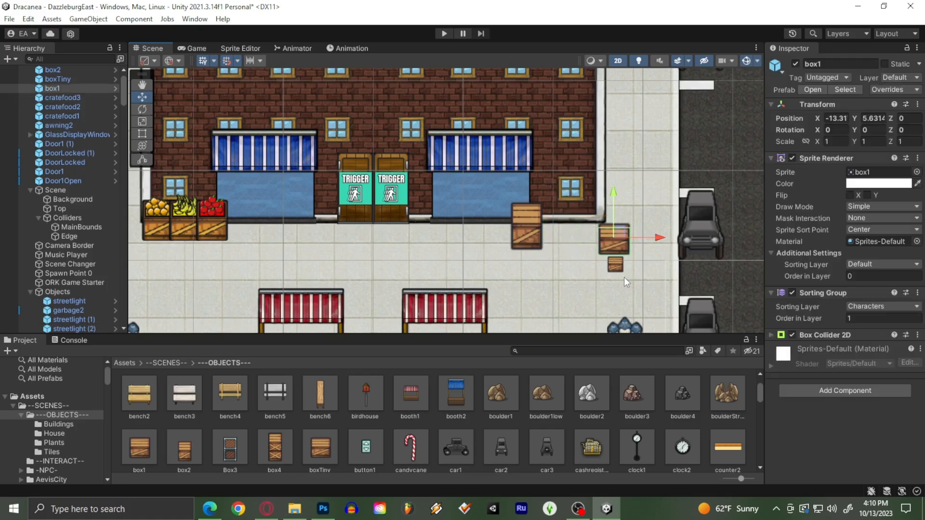
{"action": "left_click", "coordinate": [618, 268]}
{"action": "key", "text": "Delete"}
{"action": "left_click", "coordinate": [619, 249]}
{"action": "key", "text": "Delete"}
- Move box2 toward the building's east corner and place a duplicate beside it at X -14.5, Y 6.5
{"action": "left_click", "coordinate": [538, 228]}
{"action": "left_click_drag", "start_coordinate": [537, 216], "coordinate": [583, 201]}
{"action": "key", "text": "ctrl+d"}
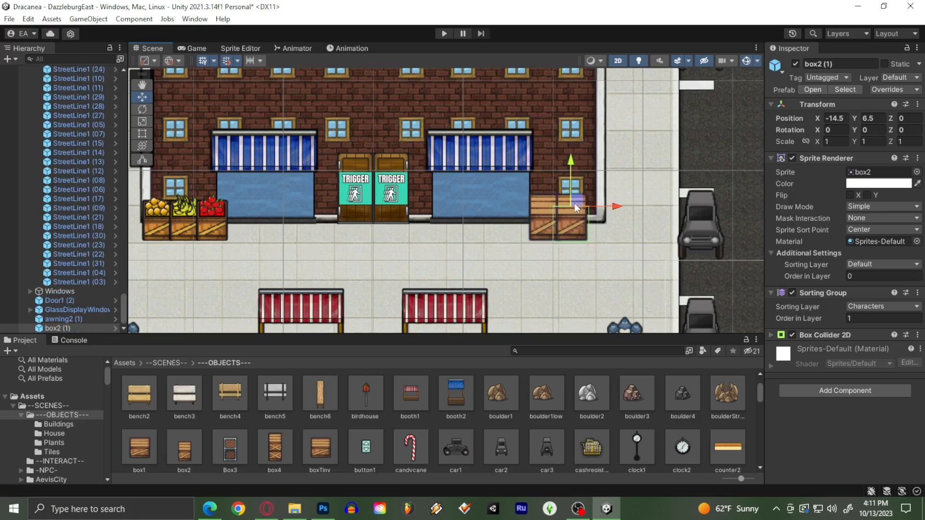
- Select both box2 crates together and shift them slightly toward the display window
{"action": "left_click", "coordinate": [549, 224]}
{"action": "left_click", "coordinate": [577, 236], "text": "shift"}
{"action": "left_click_drag", "start_coordinate": [570, 195], "coordinate": [553, 196]}
{"action": "left_click", "coordinate": [558, 268]}
- Examine the dressed storefront together with the market booths, benches and the street and park north of it
{"action": "scroll", "coordinate": [353, 223], "scroll_direction": "down", "scroll_amount": 1}
{"action": "middle_click_drag", "start_coordinate": [351, 223], "coordinate": [365, 155]}
{"action": "scroll", "coordinate": [342, 185], "scroll_direction": "down", "scroll_amount": 3}
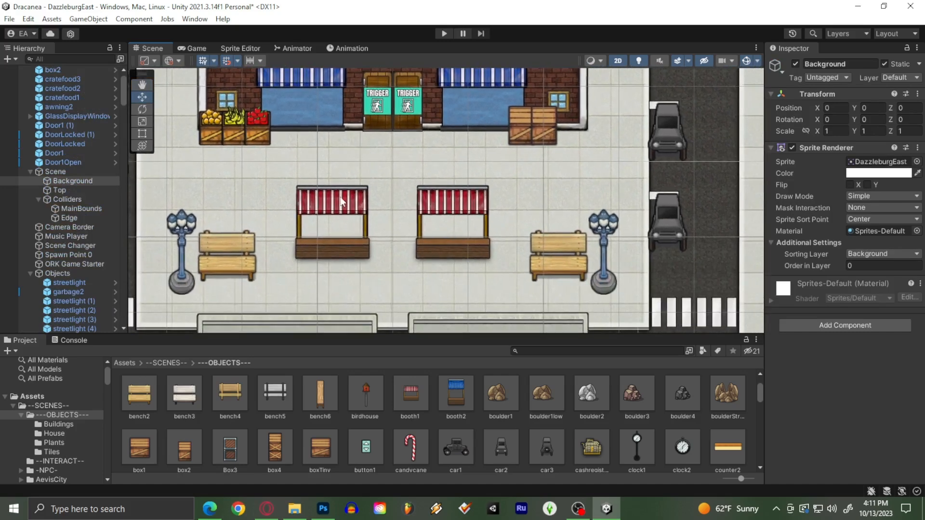
{"action": "middle_click_drag", "start_coordinate": [281, 162], "coordinate": [402, 227]}
{"action": "scroll", "coordinate": [328, 211], "scroll_direction": "down", "scroll_amount": 1}
{"action": "scroll", "coordinate": [323, 216], "scroll_direction": "down", "scroll_amount": 1}
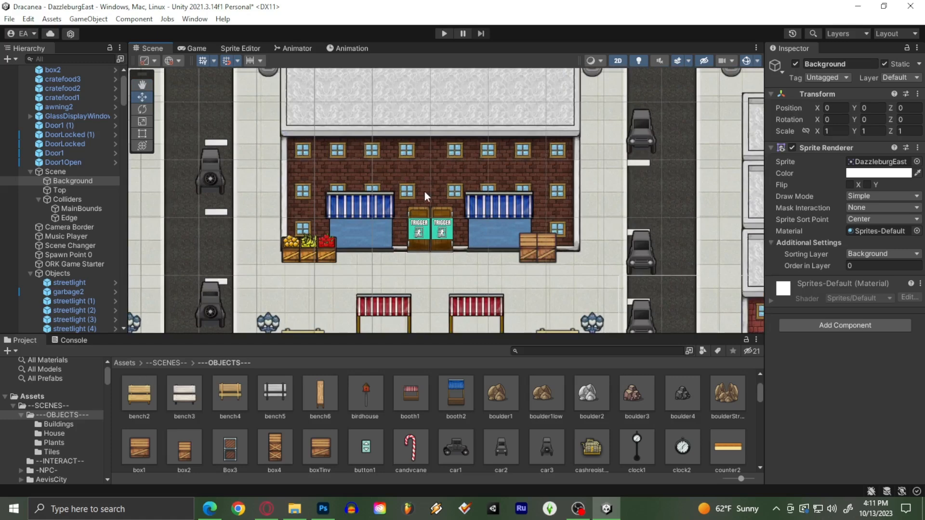
{"action": "scroll", "coordinate": [424, 236], "scroll_direction": "down", "scroll_amount": 1}
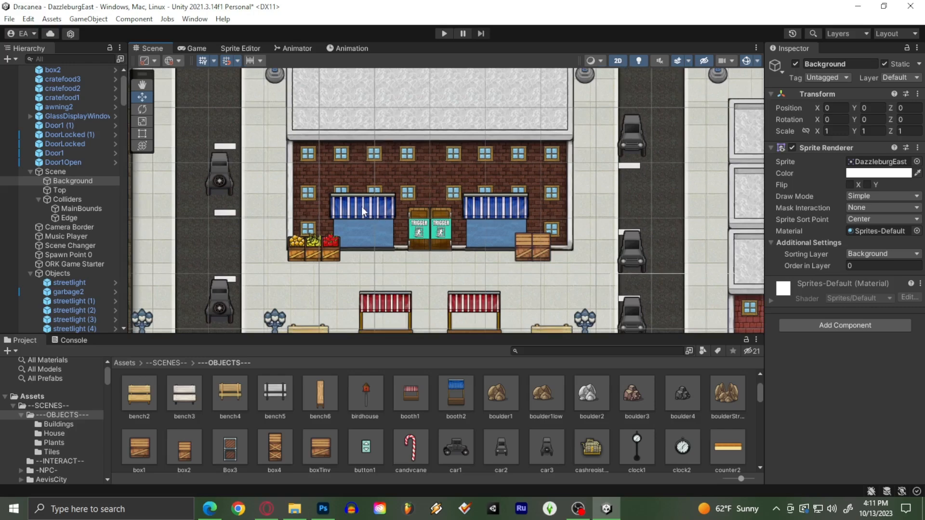
{"action": "middle_click_drag", "start_coordinate": [496, 260], "coordinate": [437, 206]}
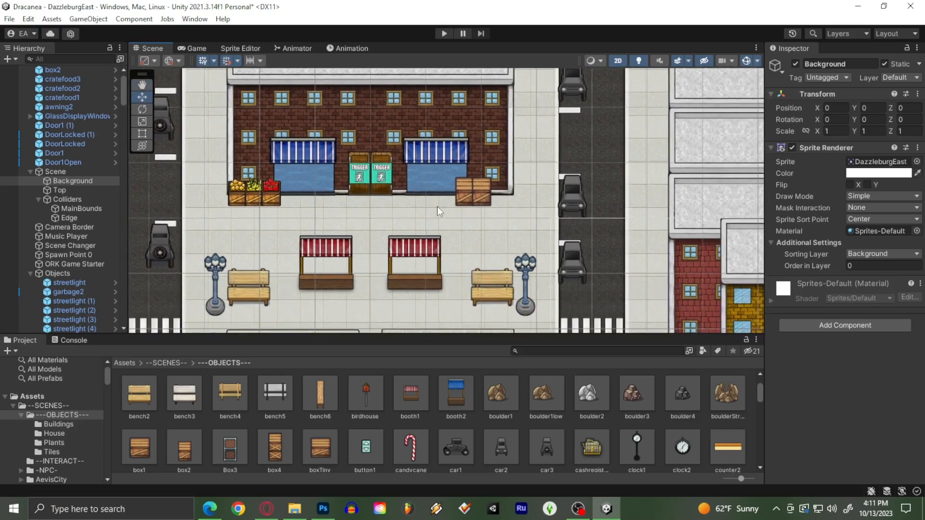
{"action": "scroll", "coordinate": [488, 220], "scroll_direction": "down", "scroll_amount": 1}
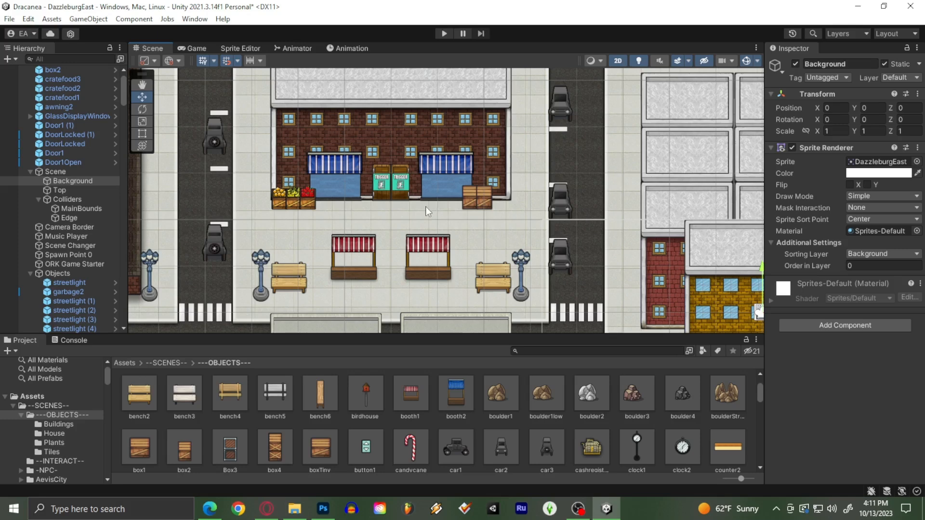
{"action": "middle_click_drag", "start_coordinate": [513, 162], "coordinate": [439, 216]}
{"action": "middle_click_drag", "start_coordinate": [453, 143], "coordinate": [373, 218]}
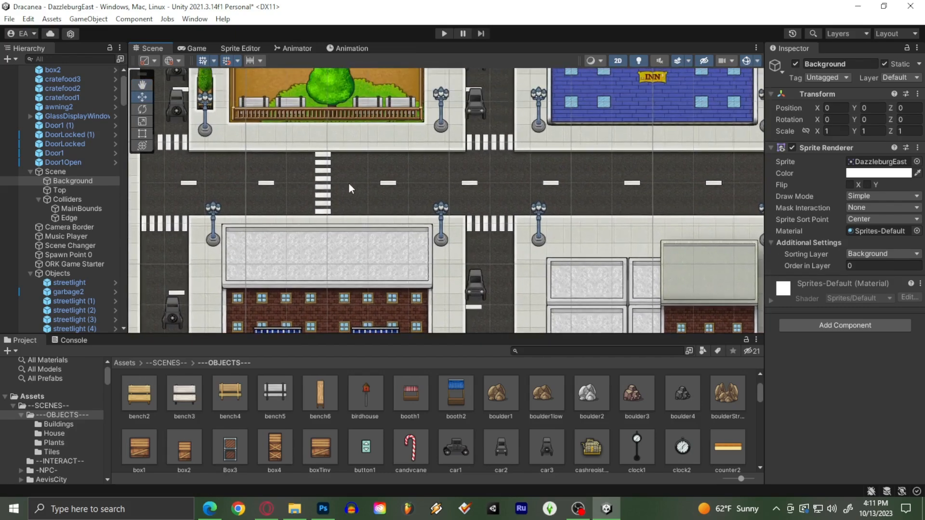
{"action": "middle_click_drag", "start_coordinate": [369, 277], "coordinate": [377, 140]}
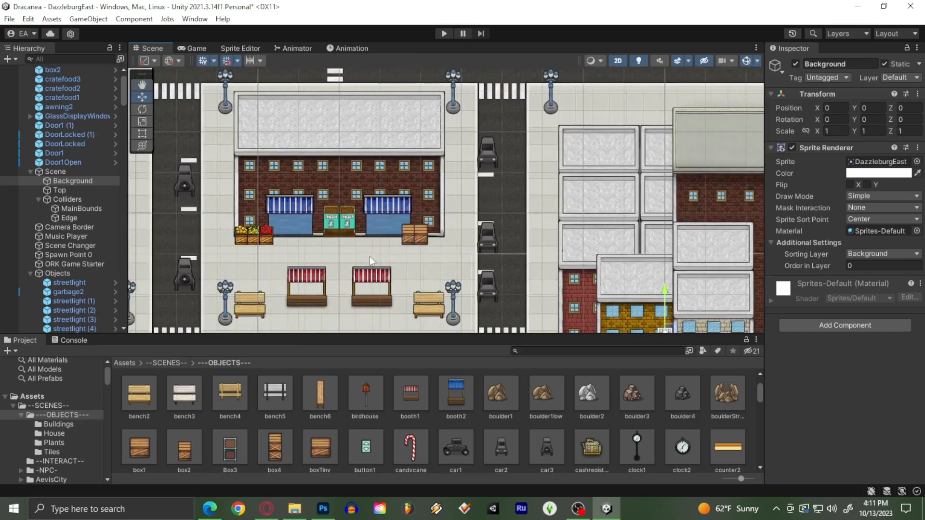
- Survey the blocks east and south of the storefront, including the plain brick buildings and the white brick building
{"action": "scroll", "coordinate": [341, 242], "scroll_direction": "up", "scroll_amount": 4}
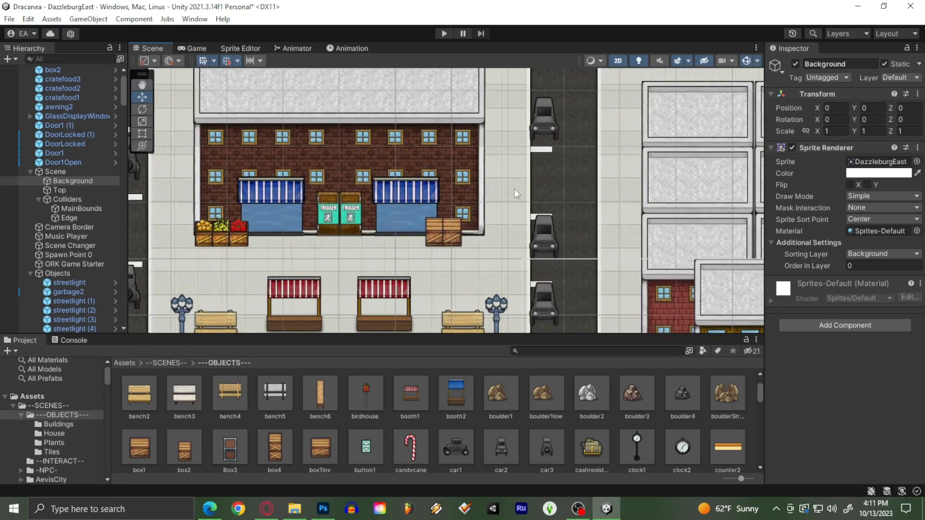
{"action": "middle_click_drag", "start_coordinate": [615, 221], "coordinate": [319, 146]}
{"action": "middle_click_drag", "start_coordinate": [418, 240], "coordinate": [418, 149]}
{"action": "middle_click_drag", "start_coordinate": [399, 258], "coordinate": [533, 148]}
{"action": "scroll", "coordinate": [295, 207], "scroll_direction": "down", "scroll_amount": 3}
{"action": "scroll", "coordinate": [294, 206], "scroll_direction": "down", "scroll_amount": 3}
{"action": "middle_click_drag", "start_coordinate": [288, 217], "coordinate": [407, 143]}
{"action": "middle_click_drag", "start_coordinate": [338, 230], "coordinate": [413, 150]}
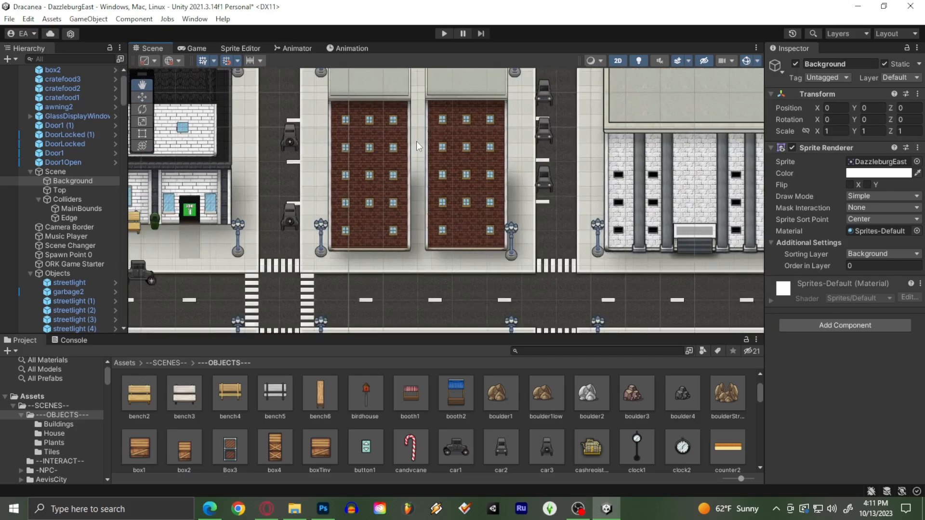
{"action": "middle_click_drag", "start_coordinate": [349, 126], "coordinate": [377, 326]}
{"action": "middle_click_drag", "start_coordinate": [415, 175], "coordinate": [401, 301]}
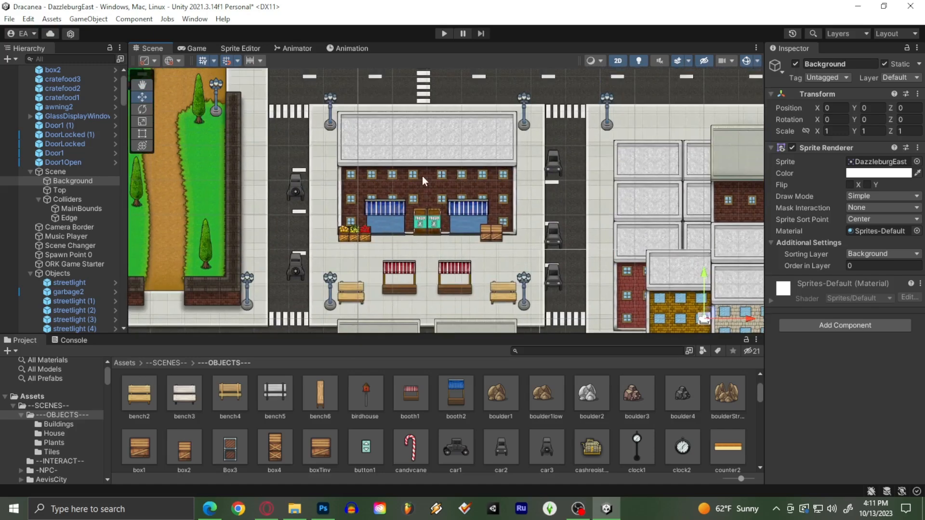
{"action": "middle_click_drag", "start_coordinate": [383, 255], "coordinate": [407, 132]}
{"action": "middle_click_drag", "start_coordinate": [390, 218], "coordinate": [499, 60]}
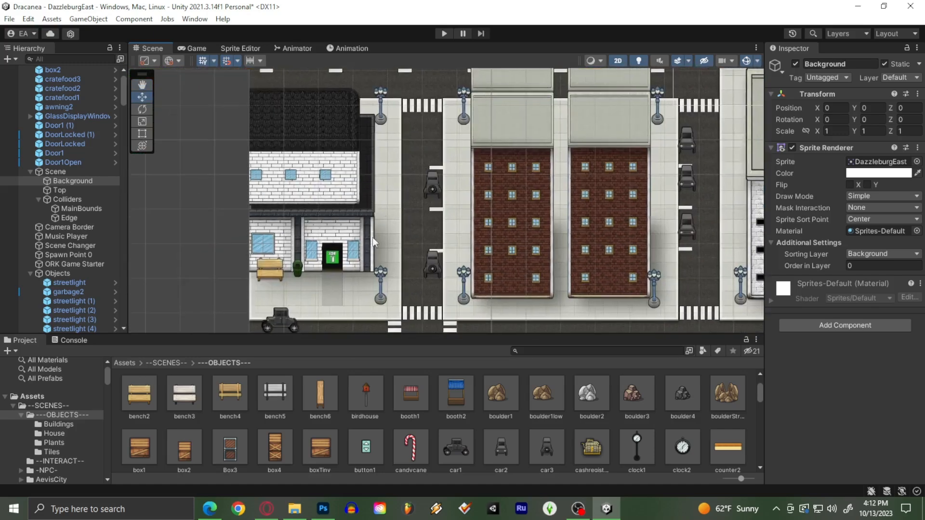
- Duplicate the bench2 outside the white brick building and move the copy to X -28, Y 0 near the storefront block
{"action": "left_click", "coordinate": [278, 274]}
{"action": "scroll", "coordinate": [369, 218], "scroll_direction": "down", "scroll_amount": 4}
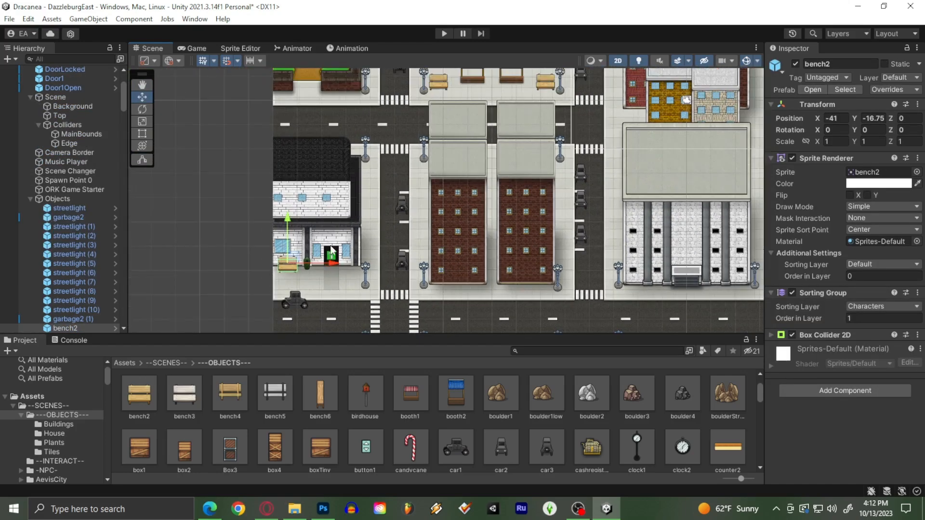
{"action": "key", "text": "ctrl+d"}
{"action": "left_click_drag", "start_coordinate": [293, 258], "coordinate": [420, 96]}
{"action": "middle_click_drag", "start_coordinate": [443, 151], "coordinate": [398, 332]}
{"action": "scroll", "coordinate": [401, 222], "scroll_direction": "up", "scroll_amount": 4}
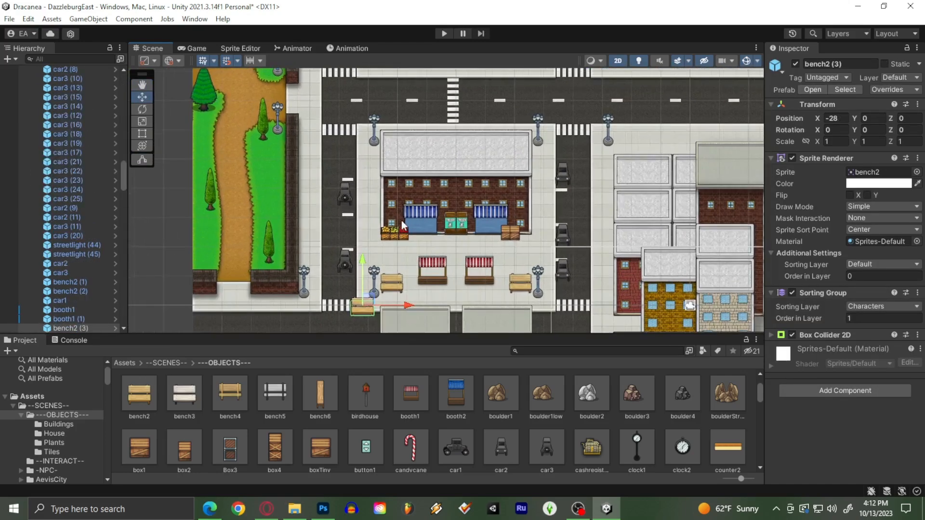
- Carry the duplicated bench north to X -13, Y 36.5, on the street in front of the stone castle
{"action": "left_click_drag", "start_coordinate": [367, 299], "coordinate": [613, 135]}
{"action": "middle_click_drag", "start_coordinate": [588, 155], "coordinate": [310, 254]}
{"action": "middle_click_drag", "start_coordinate": [427, 183], "coordinate": [321, 253]}
{"action": "scroll", "coordinate": [326, 250], "scroll_direction": "down", "scroll_amount": 5}
{"action": "left_click_drag", "start_coordinate": [244, 293], "coordinate": [188, 82]}
{"action": "middle_click_drag", "start_coordinate": [187, 83], "coordinate": [318, 260]}
{"action": "scroll", "coordinate": [286, 233], "scroll_direction": "up", "scroll_amount": 9}
{"action": "middle_click_drag", "start_coordinate": [285, 234], "coordinate": [369, 195]}
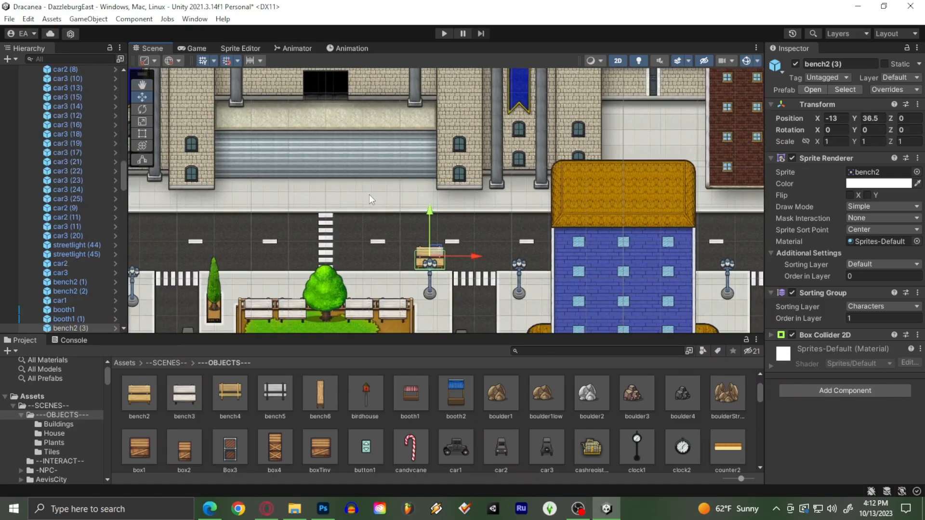
- Move the bench across the castle steps to the west tower's base at X -29.25, Y 41.25
{"action": "left_click_drag", "start_coordinate": [436, 255], "coordinate": [401, 168]}
{"action": "scroll", "coordinate": [466, 182], "scroll_direction": "up", "scroll_amount": 4}
{"action": "middle_click_drag", "start_coordinate": [264, 184], "coordinate": [508, 200]}
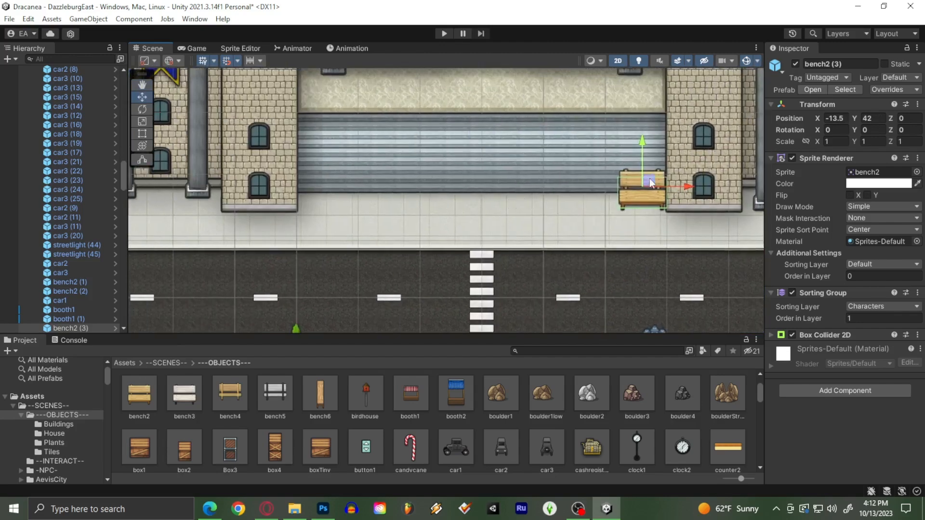
{"action": "left_click_drag", "start_coordinate": [648, 183], "coordinate": [262, 202]}
{"action": "scroll", "coordinate": [378, 244], "scroll_direction": "down", "scroll_amount": 2}
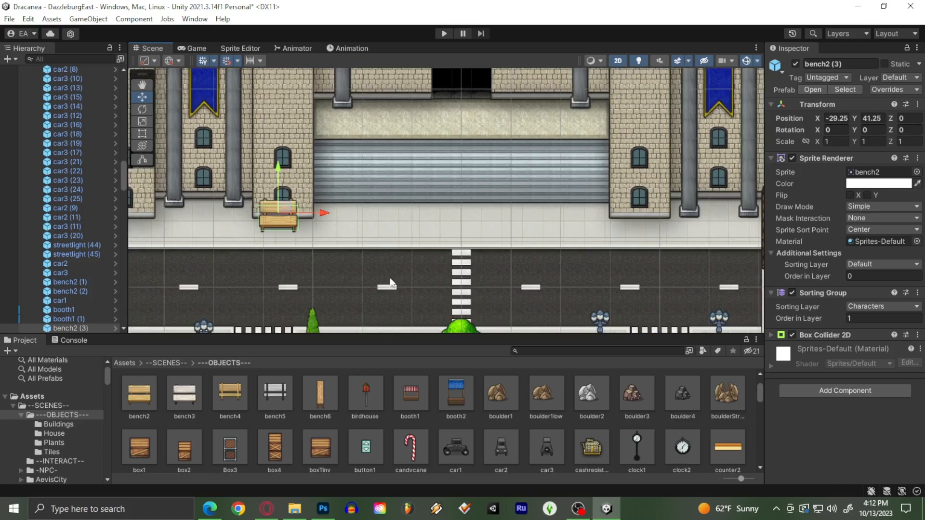
- Compare the bench's position with the park across the street and center it on the tower at X -29
{"action": "middle_click_drag", "start_coordinate": [395, 276], "coordinate": [367, 156]}
{"action": "mouse_move", "coordinate": [366, 239]}
{"action": "middle_mouse_down"}
{"action": "mouse_move", "coordinate": [335, 185]}
{"action": "mouse_move", "coordinate": [424, 308]}
{"action": "middle_mouse_up"}
{"action": "middle_click_drag", "start_coordinate": [392, 278], "coordinate": [396, 173]}
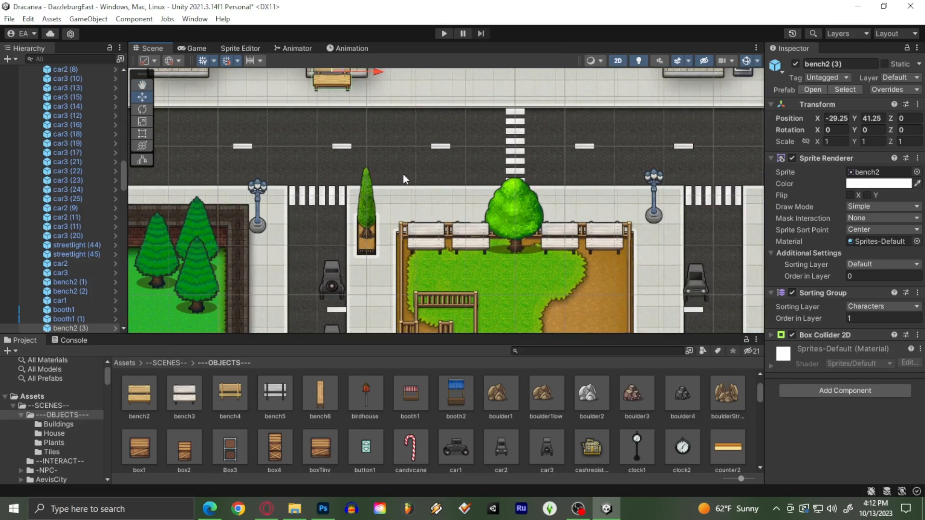
{"action": "middle_click_drag", "start_coordinate": [376, 137], "coordinate": [404, 239]}
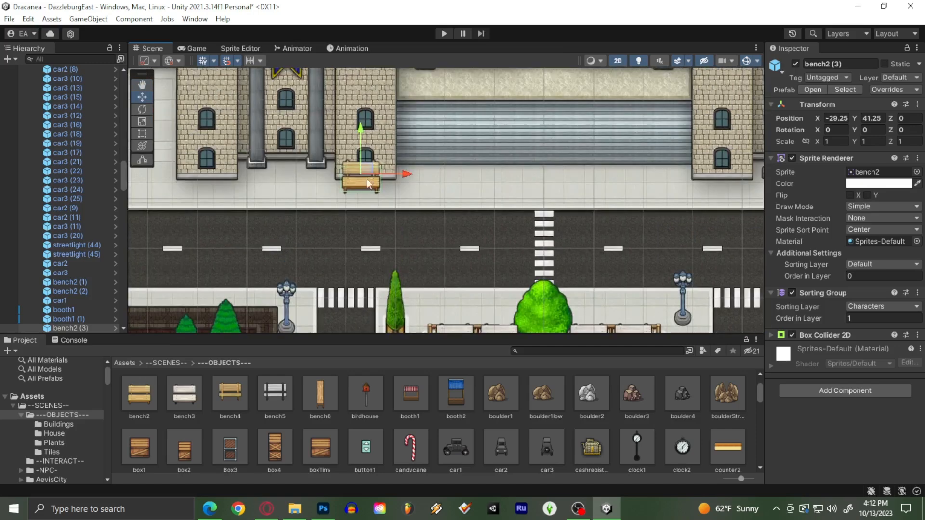
{"action": "scroll", "coordinate": [361, 207], "scroll_direction": "up", "scroll_amount": 2}
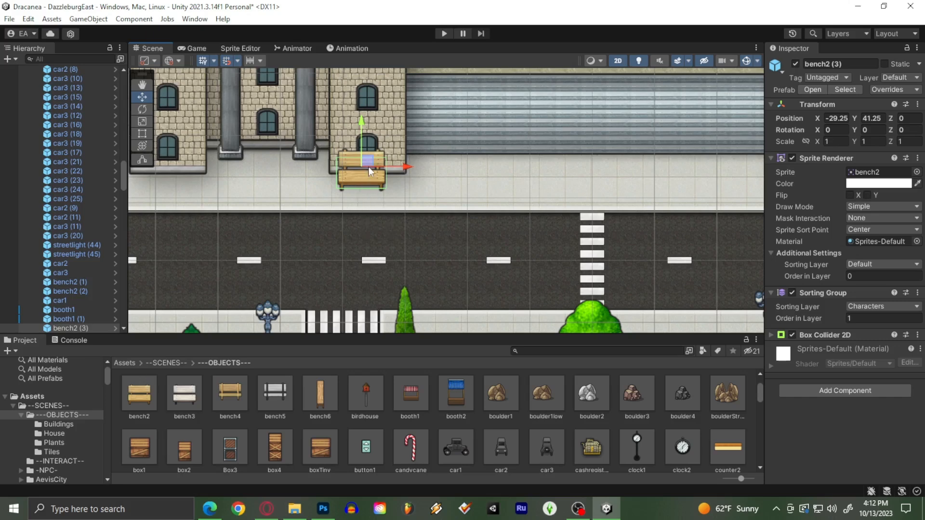
{"action": "left_click_drag", "start_coordinate": [368, 166], "coordinate": [375, 166]}
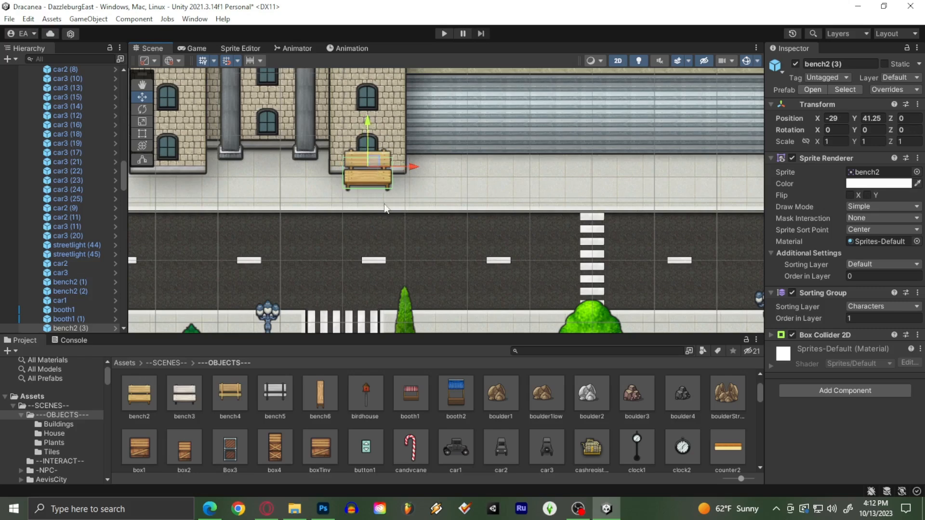
- Examine the slim tree and the fence corner of the park opposite the castle
{"action": "middle_click_drag", "start_coordinate": [433, 322], "coordinate": [385, 136]}
{"action": "scroll", "coordinate": [386, 136], "scroll_direction": "down", "scroll_amount": 5}
{"action": "left_click", "coordinate": [361, 168]}
{"action": "scroll", "coordinate": [377, 171], "scroll_direction": "up", "scroll_amount": 3}
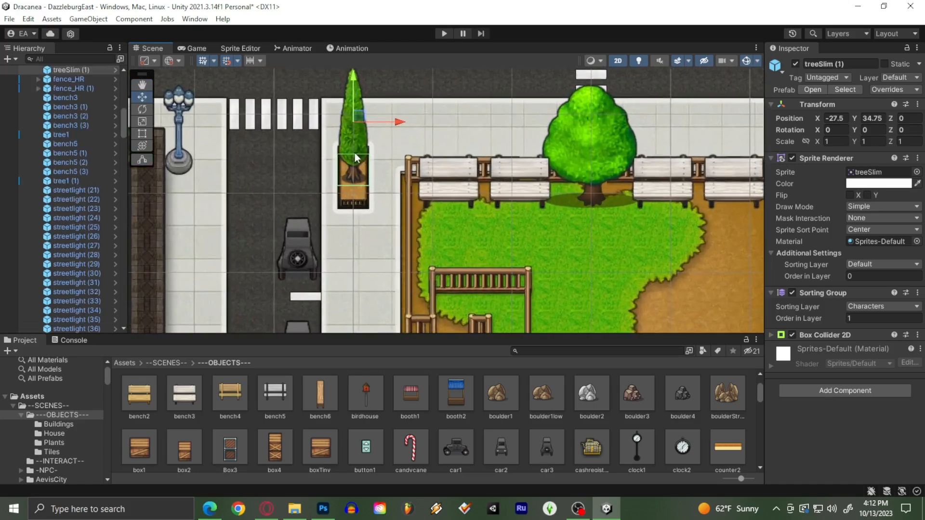
{"action": "left_click", "coordinate": [409, 170]}
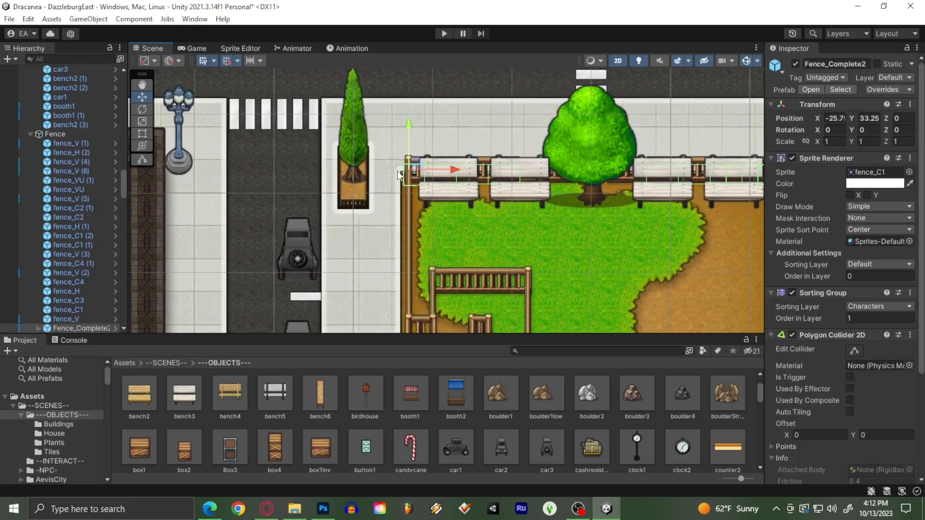
{"action": "left_click", "coordinate": [374, 180]}
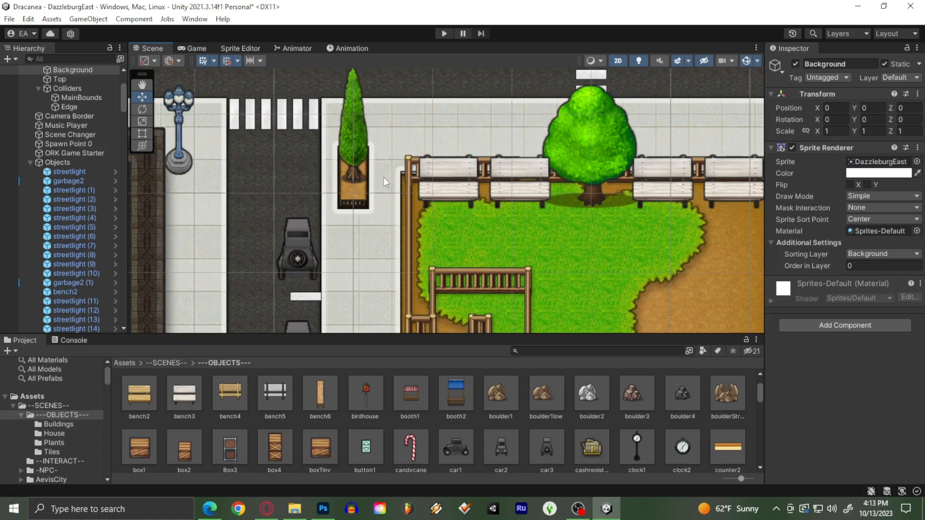
{"action": "scroll", "coordinate": [389, 124], "scroll_direction": "up", "scroll_amount": 1}
{"action": "middle_click_drag", "start_coordinate": [391, 83], "coordinate": [332, 180]}
{"action": "middle_click_drag", "start_coordinate": [312, 140], "coordinate": [335, 238]}
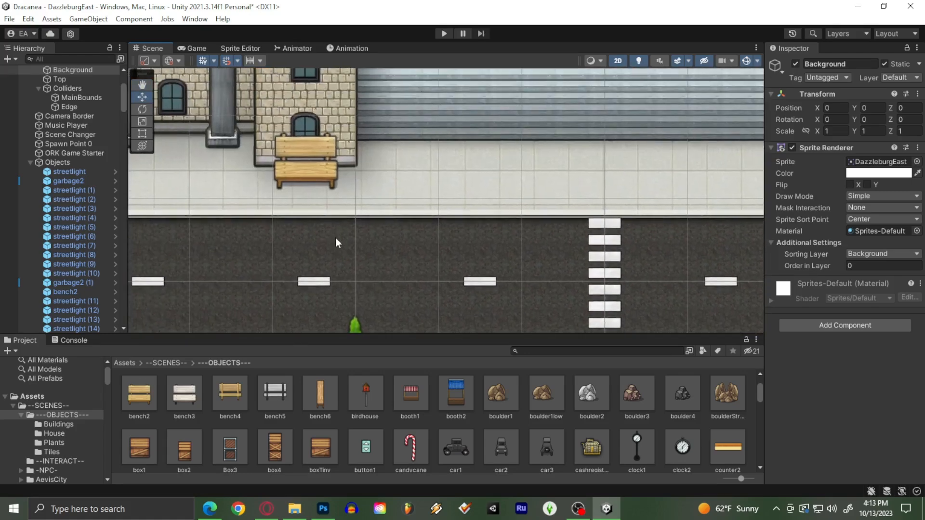
- Move the bench up to the landing above the castle steps, west of the dark entrance, near X -24.25, Y 47.25
{"action": "left_click", "coordinate": [314, 174]}
{"action": "scroll", "coordinate": [314, 174], "scroll_direction": "down", "scroll_amount": 1}
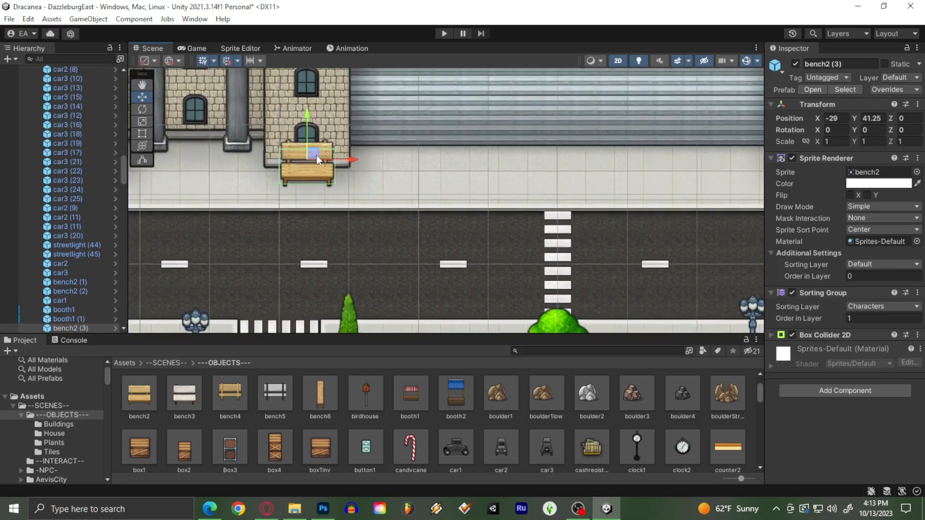
{"action": "left_click_drag", "start_coordinate": [317, 159], "coordinate": [386, 140]}
{"action": "middle_click_drag", "start_coordinate": [444, 145], "coordinate": [324, 221]}
{"action": "scroll", "coordinate": [324, 221], "scroll_direction": "down", "scroll_amount": 1}
{"action": "left_click_drag", "start_coordinate": [273, 216], "coordinate": [324, 85]}
{"action": "middle_click_drag", "start_coordinate": [326, 140], "coordinate": [315, 239]}
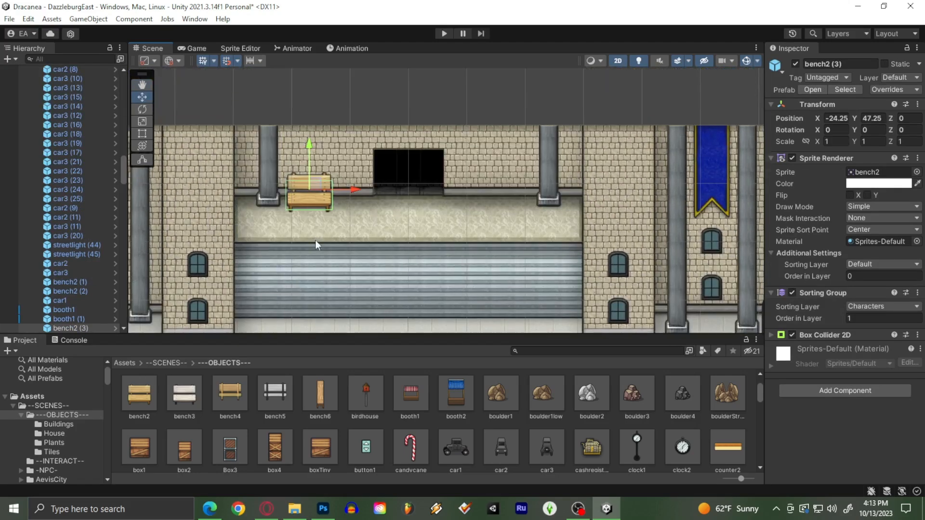
{"action": "mouse_move", "coordinate": [318, 187]}
{"action": "left_mouse_down"}
{"action": "mouse_move", "coordinate": [325, 191]}
{"action": "mouse_move", "coordinate": [316, 190]}
{"action": "left_mouse_up"}
- Switch to Microsoft Edge, open the article about average body temperature in a new tab and read its full text
{"action": "left_click", "coordinate": [210, 509]}
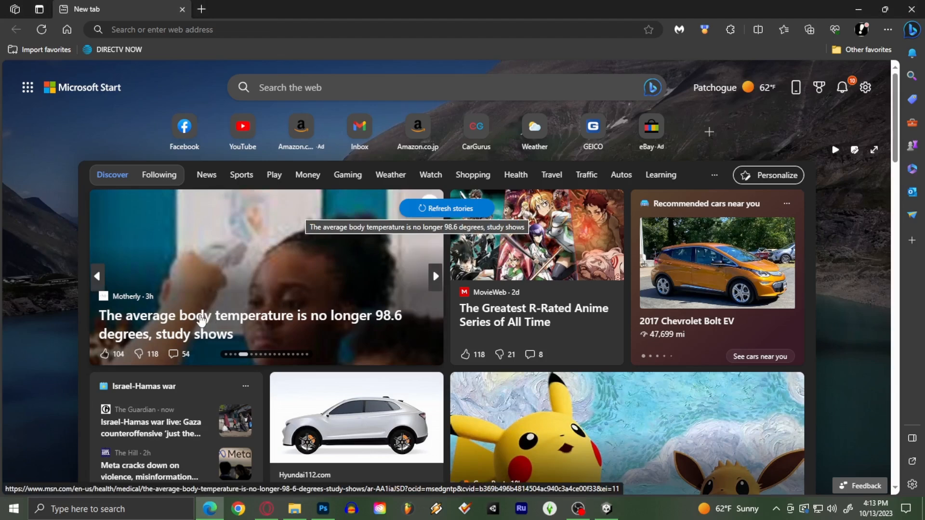
{"action": "middle_click", "coordinate": [201, 319]}
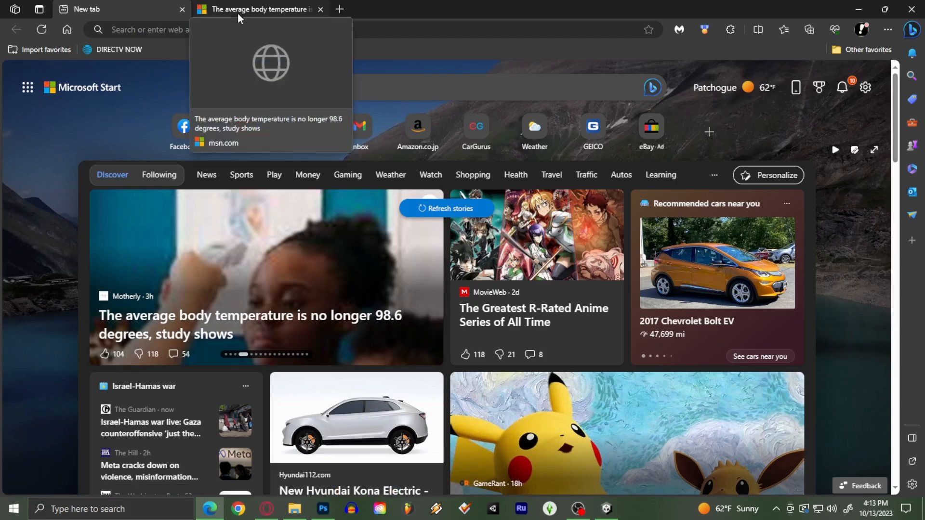
{"action": "left_click", "coordinate": [238, 10]}
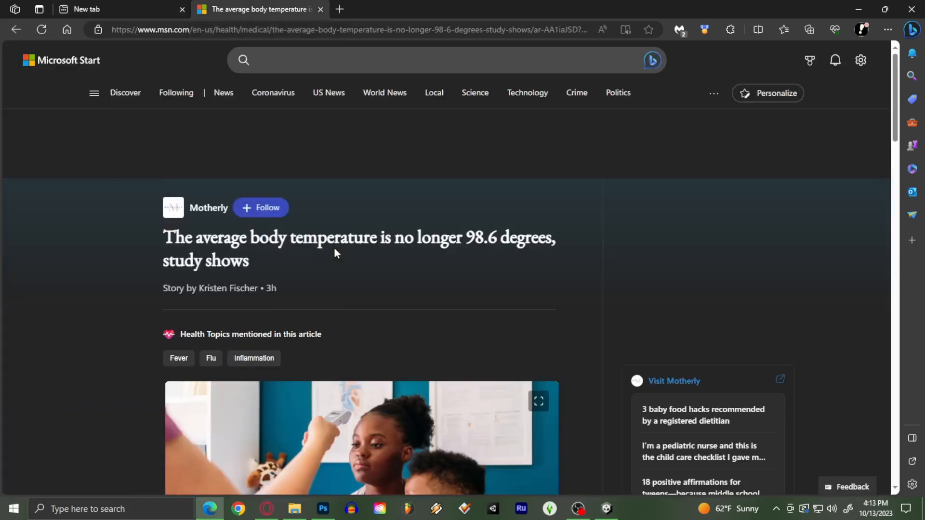
{"action": "scroll", "coordinate": [335, 248], "scroll_direction": "down", "scroll_amount": 10}
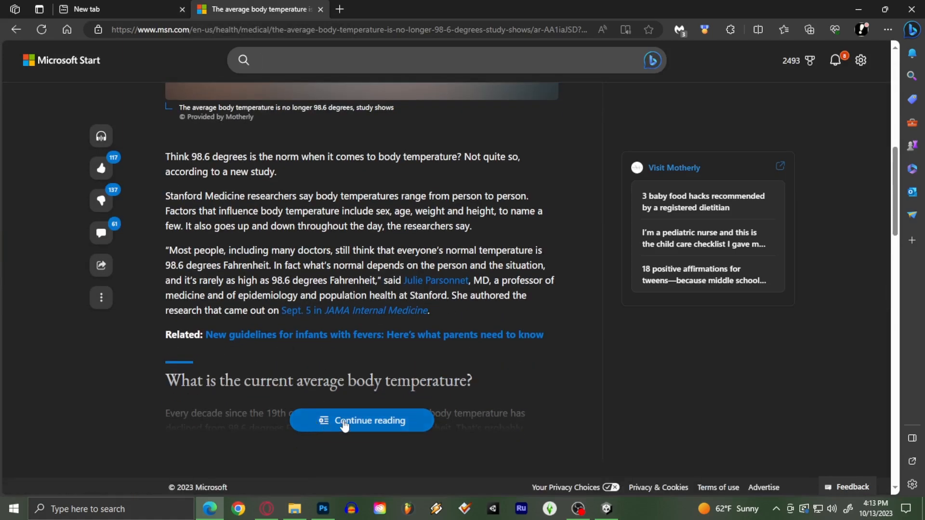
{"action": "left_click", "coordinate": [344, 424]}
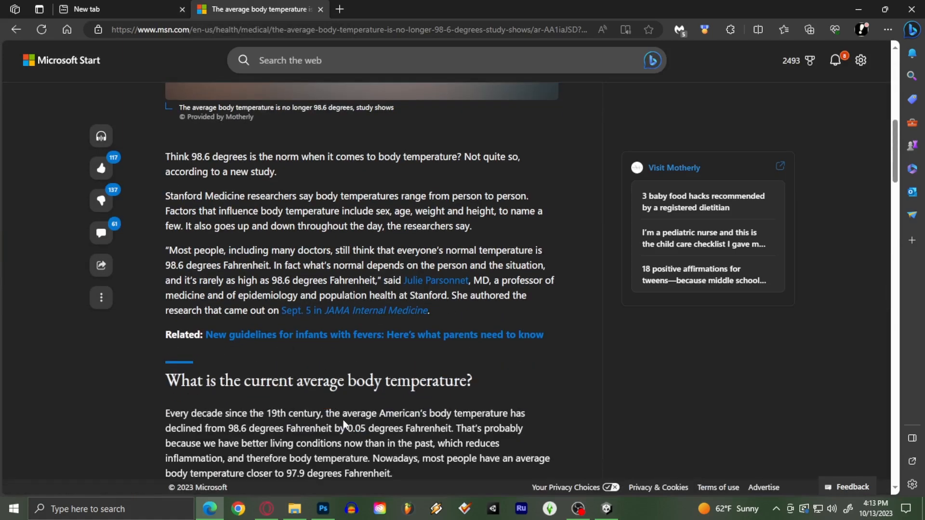
{"action": "scroll", "coordinate": [334, 345], "scroll_direction": "down", "scroll_amount": 4}
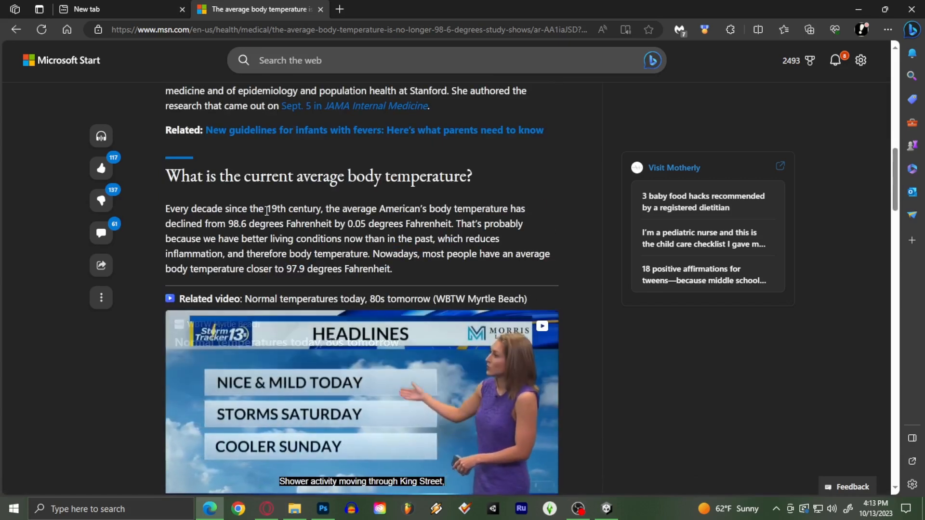
{"action": "scroll", "coordinate": [236, 240], "scroll_direction": "up", "scroll_amount": 2}
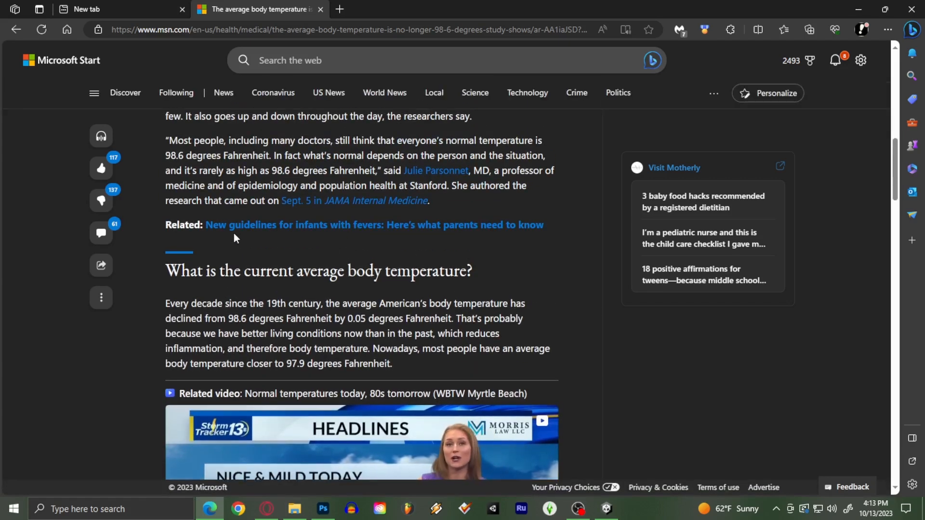
- Read the article's section on the current average body temperature, close the article and switch to Unity
{"action": "scroll", "coordinate": [236, 239], "scroll_direction": "down", "scroll_amount": 3}
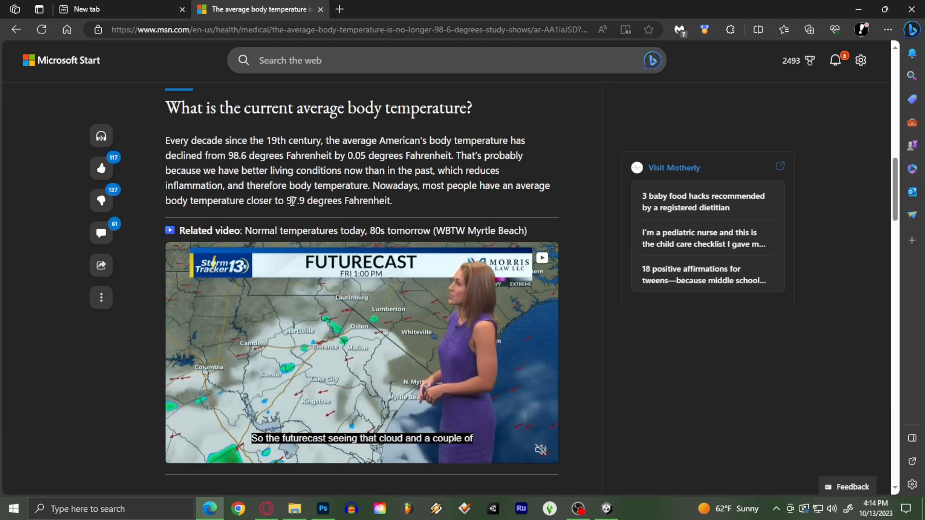
{"action": "left_click_drag", "start_coordinate": [306, 202], "coordinate": [289, 203]}
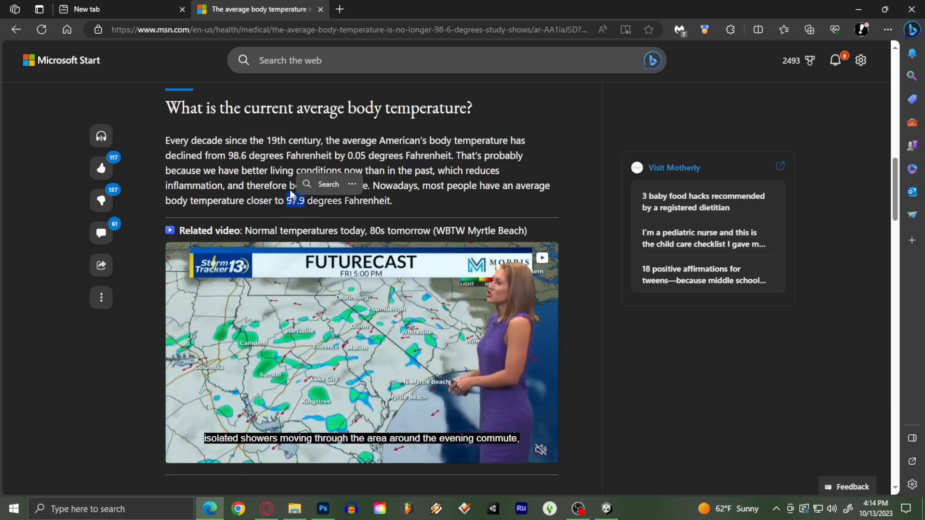
{"action": "scroll", "coordinate": [289, 193], "scroll_direction": "up", "scroll_amount": 3}
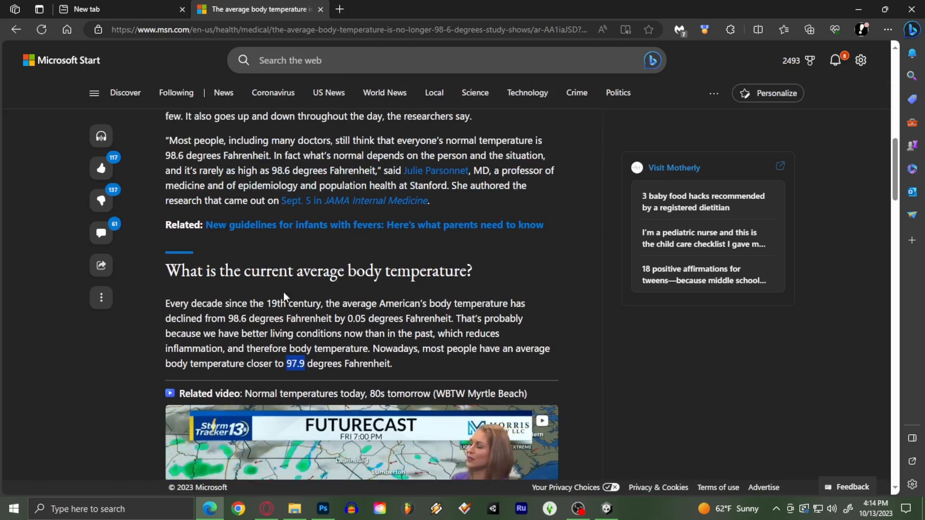
{"action": "middle_click", "coordinate": [249, 17]}
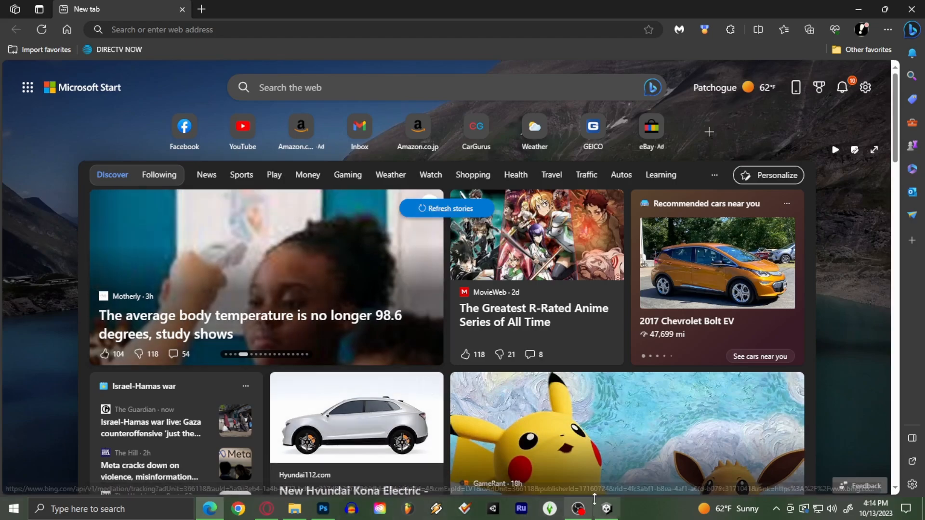
{"action": "left_click", "coordinate": [607, 510]}
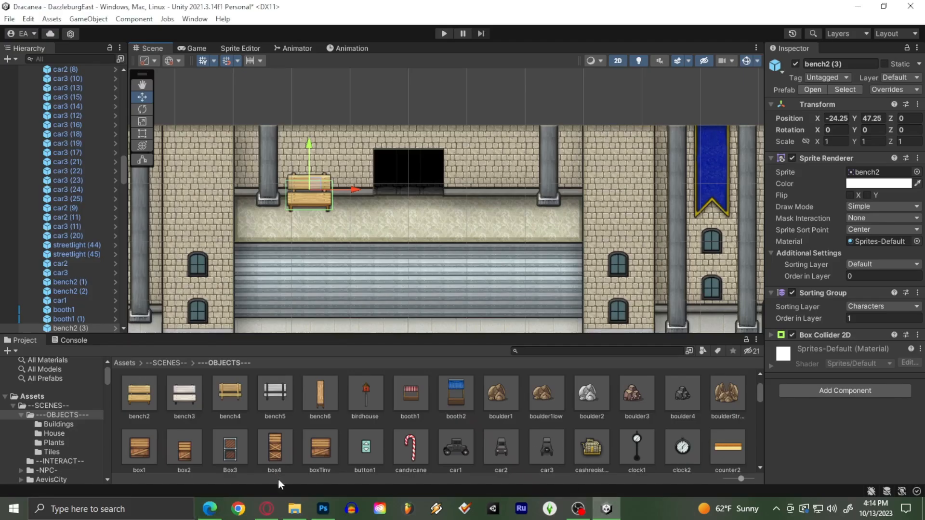
- Switch to Microsoft Edge and run an image search for the Metropolitan Museum of Art
{"action": "left_click", "coordinate": [209, 509]}
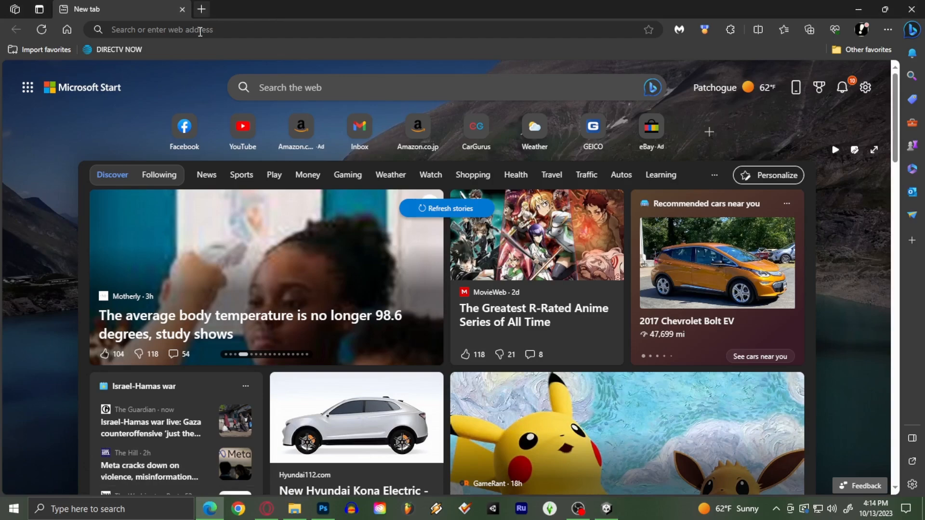
{"action": "left_click", "coordinate": [200, 31]}
{"action": "type", "text": "metropolitan"}
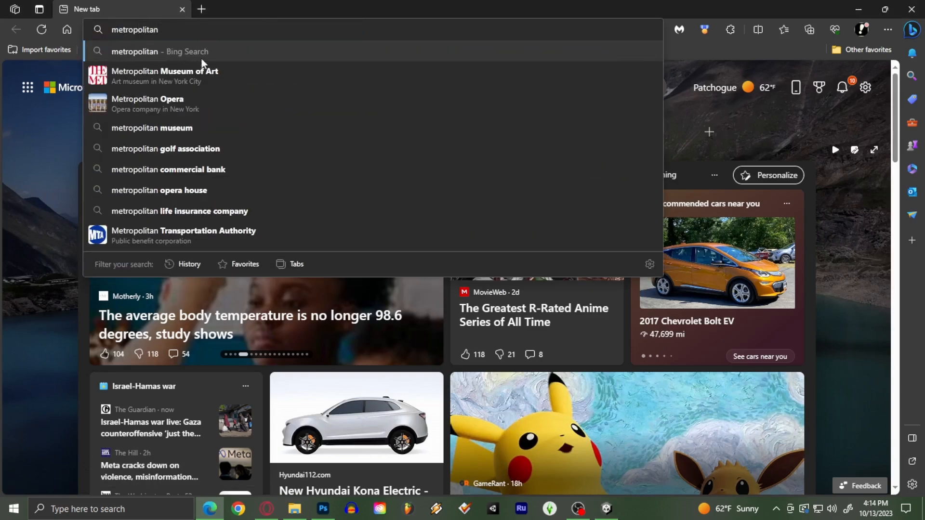
{"action": "left_click", "coordinate": [201, 75]}
{"action": "left_click", "coordinate": [277, 92]}
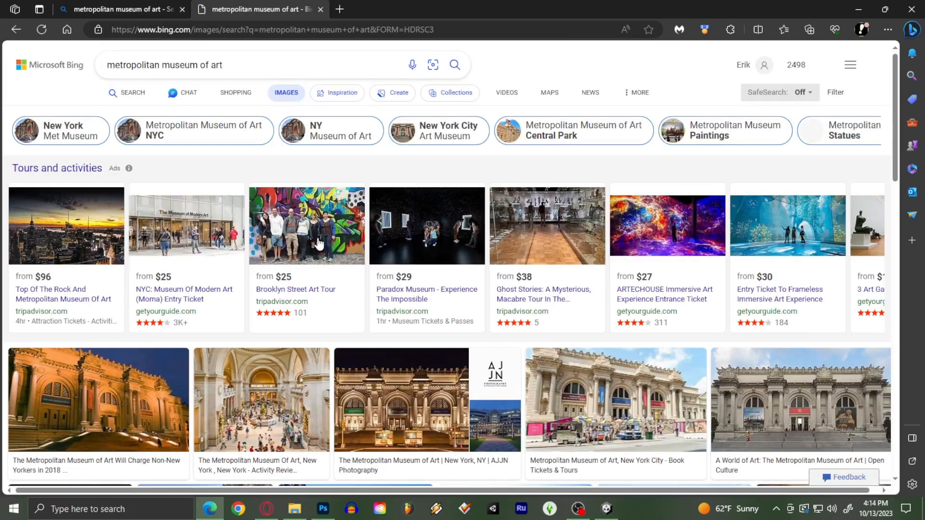
- Examine the museum's front steps and entrance in the night photo and the taxi street photo, and close the image results
{"action": "scroll", "coordinate": [319, 244], "scroll_direction": "down", "scroll_amount": 3}
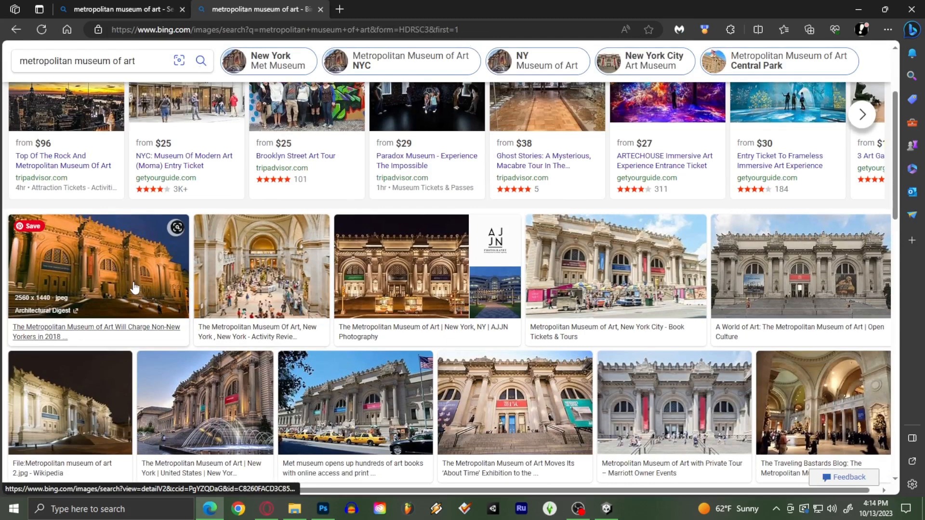
{"action": "left_click", "coordinate": [135, 288]}
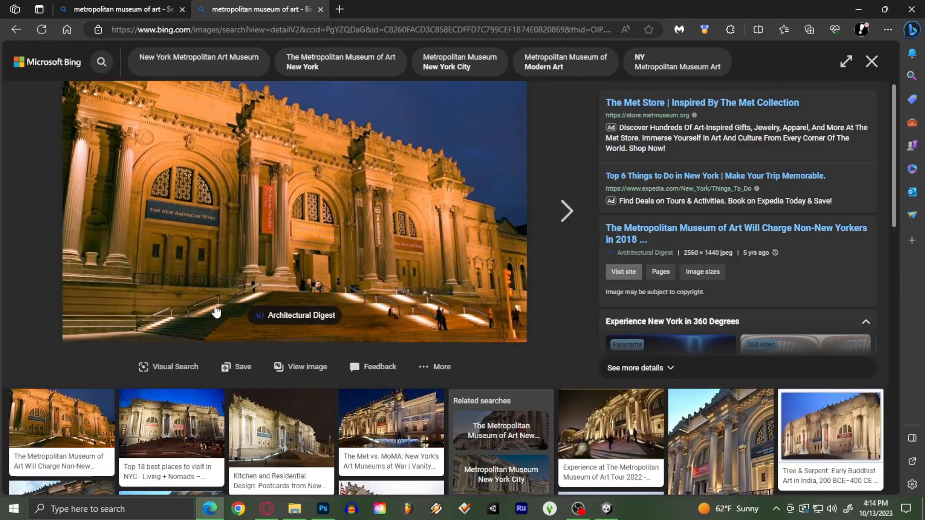
{"action": "key", "text": "Escape"}
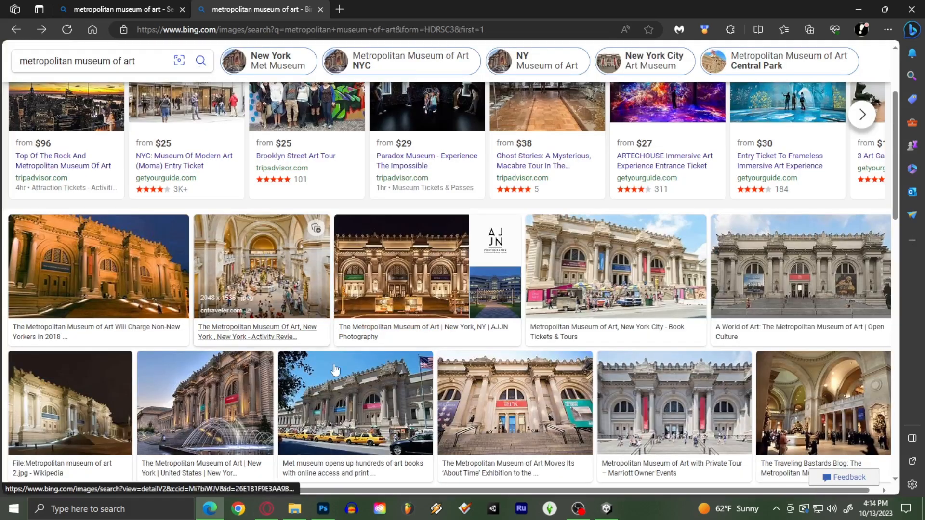
{"action": "left_click", "coordinate": [375, 424]}
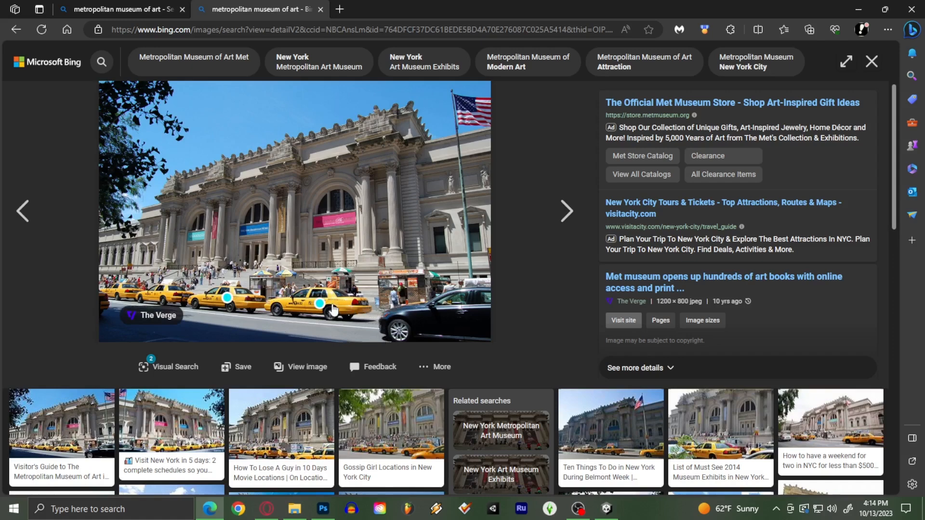
{"action": "key", "text": "Escape"}
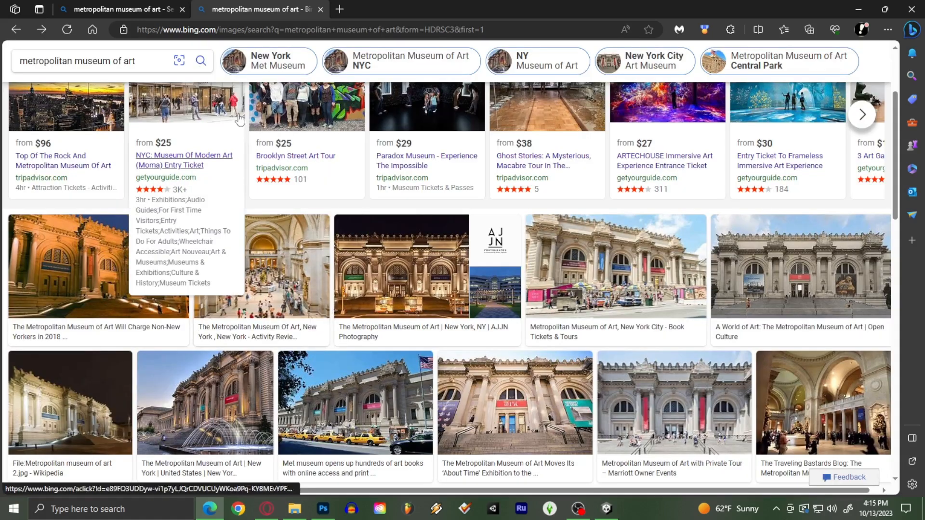
{"action": "middle_click", "coordinate": [252, 13]}
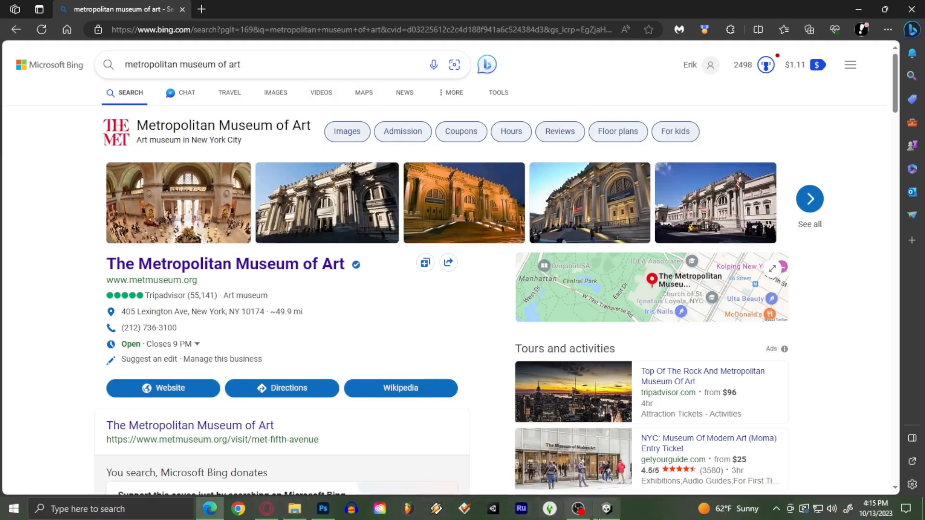
- Switch back to Unity and duplicate the landing bench, placing the copy east of the dark entrance at X -15.75, Y 47.25
{"action": "left_click", "coordinate": [608, 511]}
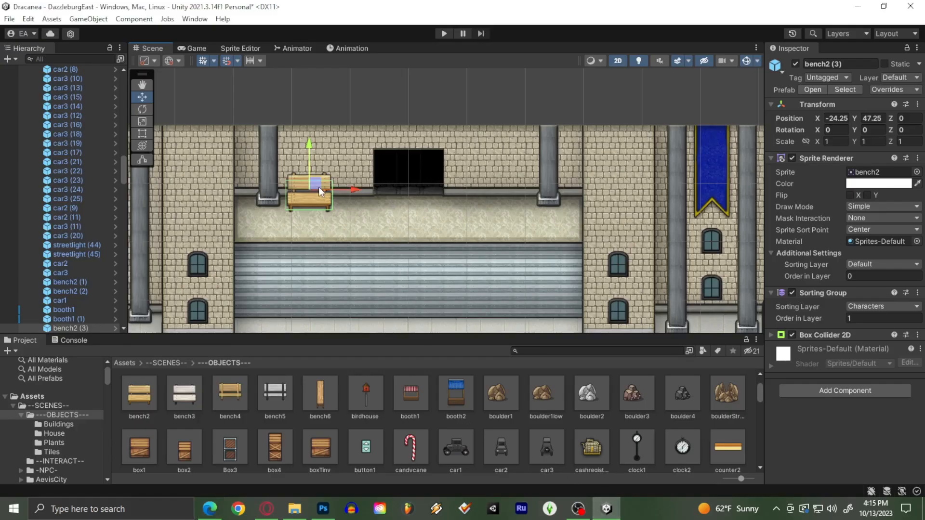
{"action": "key", "text": "ctrl+d"}
{"action": "left_click_drag", "start_coordinate": [319, 191], "coordinate": [516, 185]}
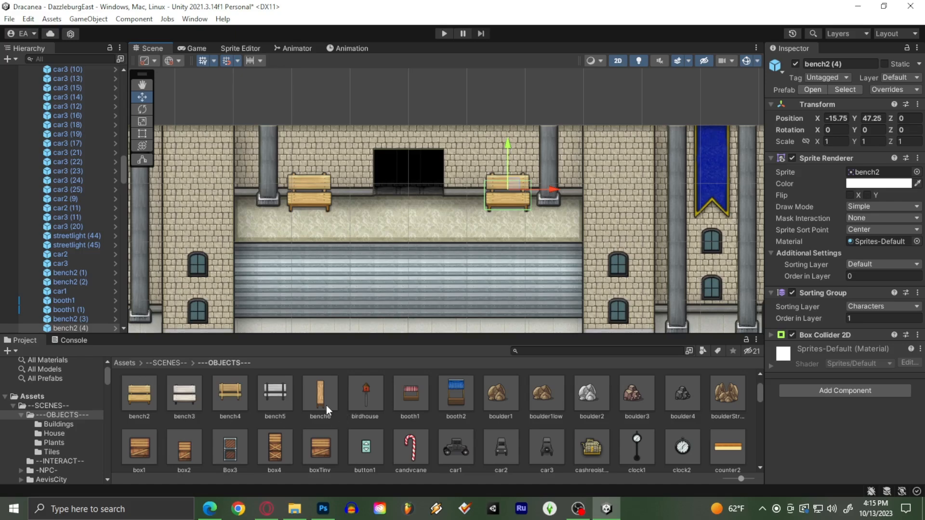
- Place a flag5 banner on the castle wall just west of the dark entrance at X -22.5, Y 49.25
{"action": "scroll", "coordinate": [326, 406], "scroll_direction": "down", "scroll_amount": 6}
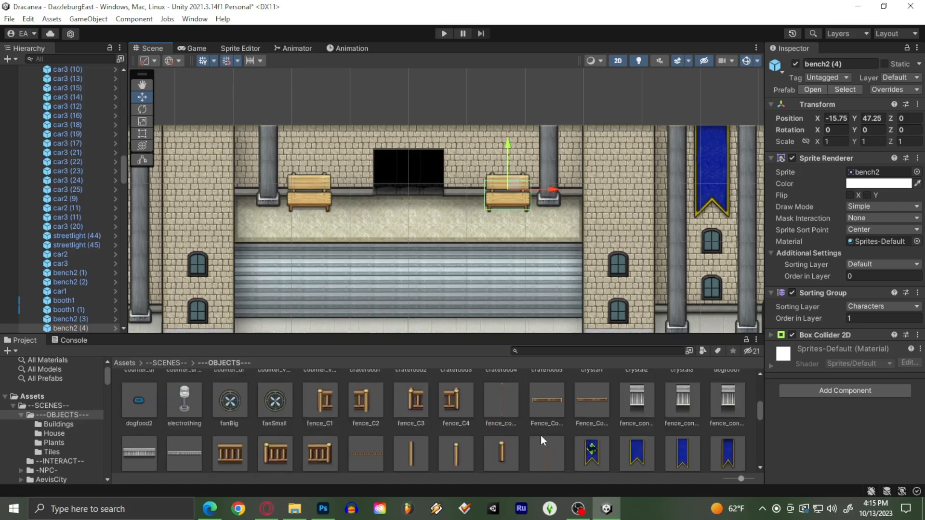
{"action": "scroll", "coordinate": [539, 433], "scroll_direction": "down", "scroll_amount": 1}
{"action": "scroll", "coordinate": [536, 394], "scroll_direction": "down", "scroll_amount": 2}
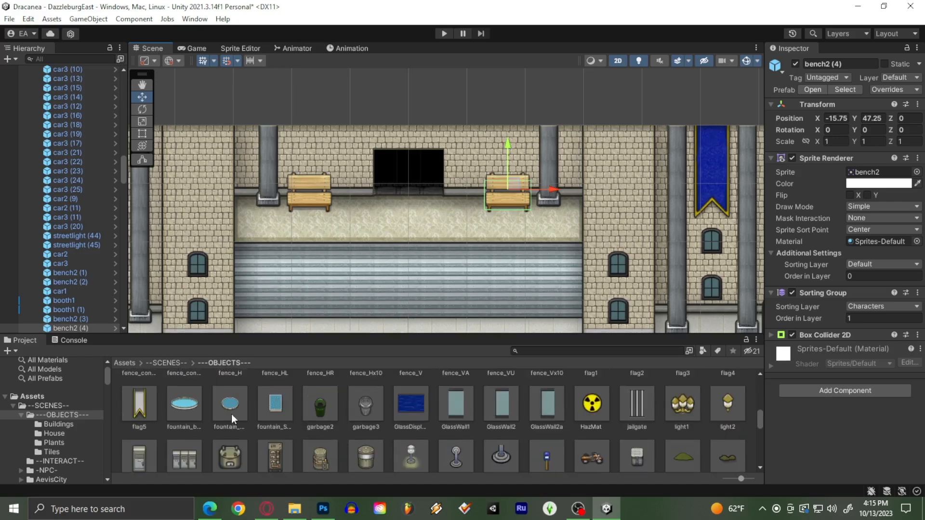
{"action": "left_click_drag", "start_coordinate": [139, 412], "coordinate": [352, 139]}
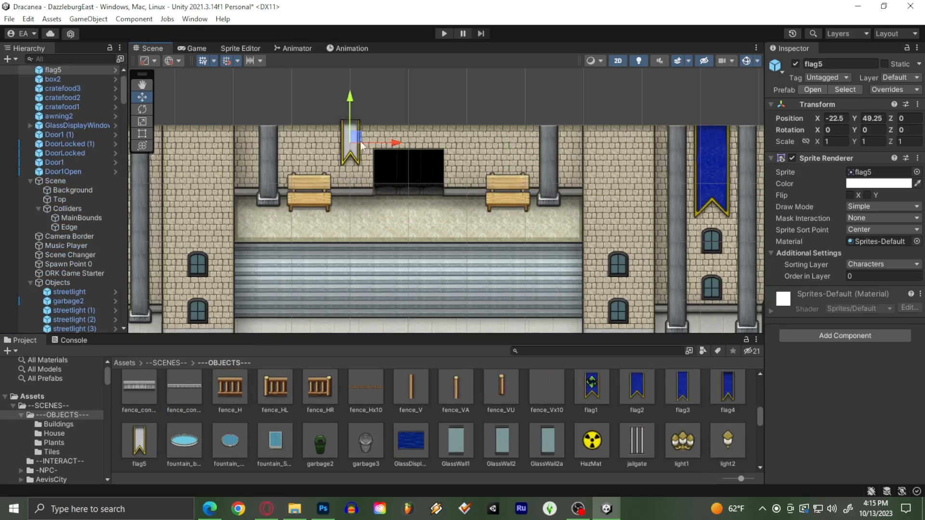
- Tint the new banner light green (B1FFB9)
{"action": "left_click", "coordinate": [894, 185]}
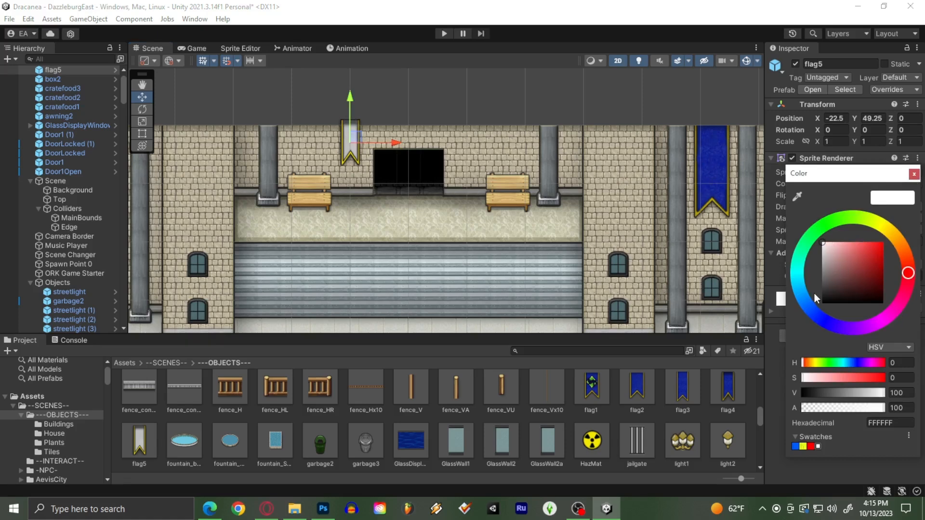
{"action": "left_click_drag", "start_coordinate": [798, 266], "coordinate": [822, 232]}
{"action": "mouse_move", "coordinate": [865, 255]}
{"action": "left_mouse_down"}
{"action": "mouse_move", "coordinate": [879, 253]}
{"action": "mouse_move", "coordinate": [841, 220]}
{"action": "left_mouse_up"}
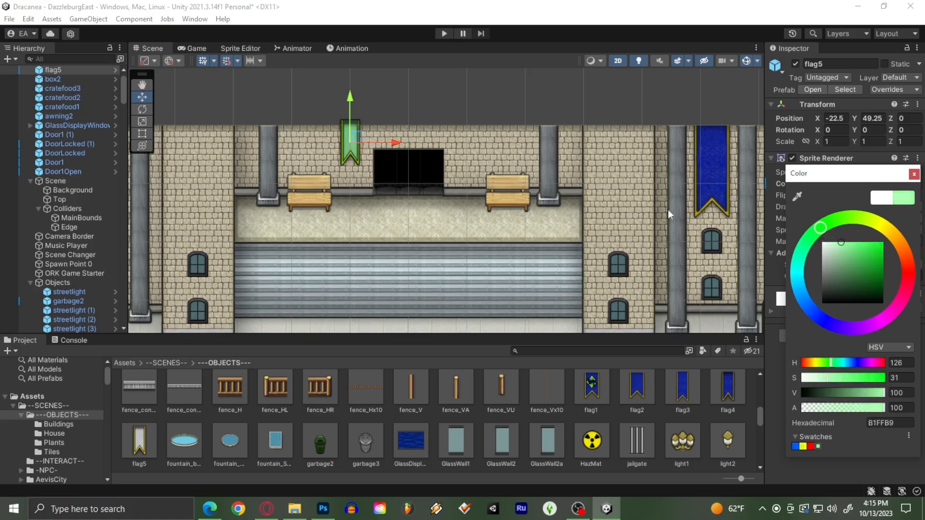
{"action": "left_click", "coordinate": [357, 138]}
- Lower the banner to Y 49 and tint it yellow (FFF051)
{"action": "left_click_drag", "start_coordinate": [357, 138], "coordinate": [357, 144]}
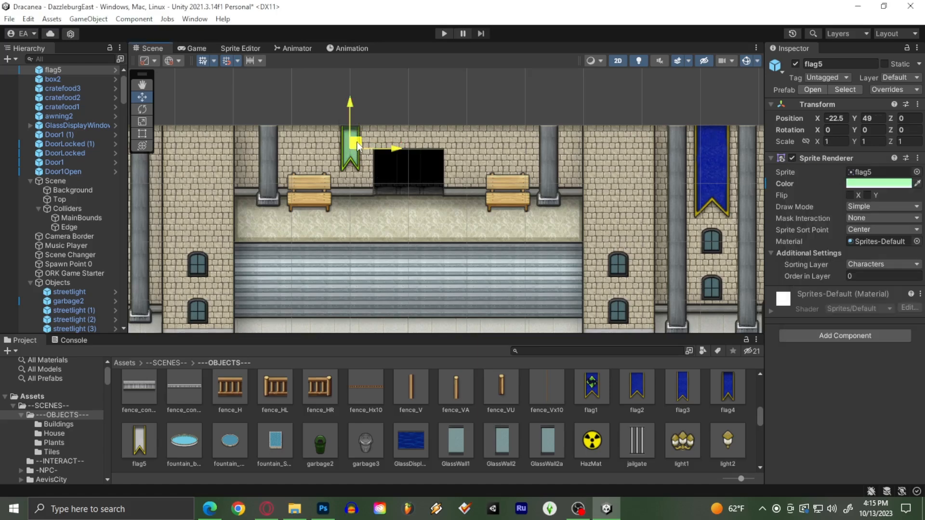
{"action": "scroll", "coordinate": [356, 143], "scroll_direction": "up", "scroll_amount": 2}
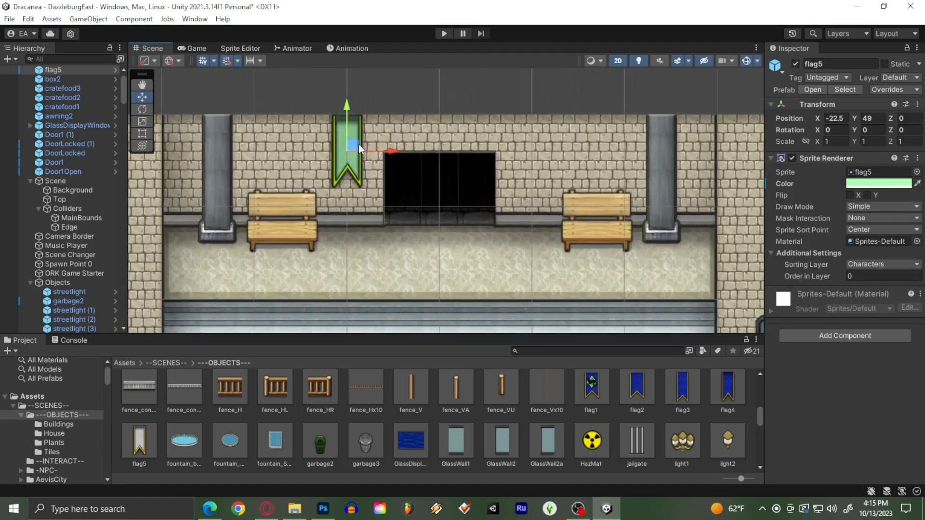
{"action": "left_click", "coordinate": [878, 183]}
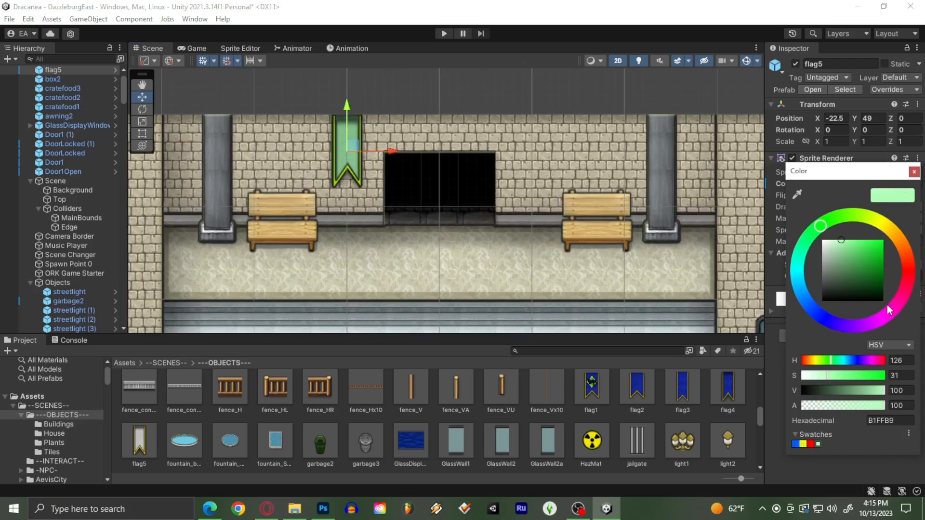
{"action": "mouse_move", "coordinate": [836, 223]}
{"action": "left_mouse_down"}
{"action": "mouse_move", "coordinate": [845, 215]}
{"action": "mouse_move", "coordinate": [803, 257]}
{"action": "mouse_move", "coordinate": [901, 295]}
{"action": "mouse_move", "coordinate": [897, 302]}
{"action": "mouse_move", "coordinate": [860, 336]}
{"action": "mouse_move", "coordinate": [776, 325]}
{"action": "mouse_move", "coordinate": [792, 263]}
{"action": "mouse_move", "coordinate": [892, 239]}
{"action": "mouse_move", "coordinate": [912, 261]}
{"action": "mouse_move", "coordinate": [893, 310]}
{"action": "mouse_move", "coordinate": [875, 215]}
{"action": "mouse_move", "coordinate": [886, 226]}
{"action": "left_mouse_up"}
{"action": "left_click_drag", "start_coordinate": [874, 270], "coordinate": [863, 227]}
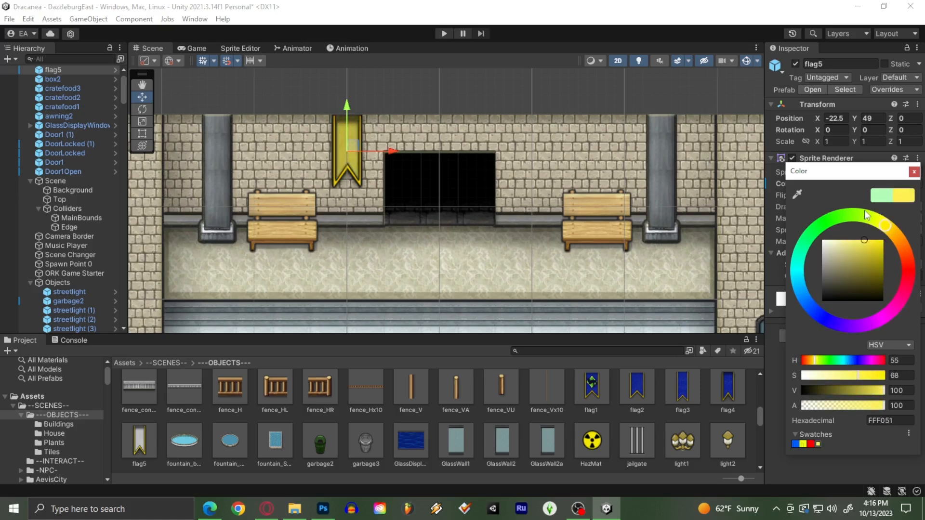
{"action": "left_click", "coordinate": [357, 145]}
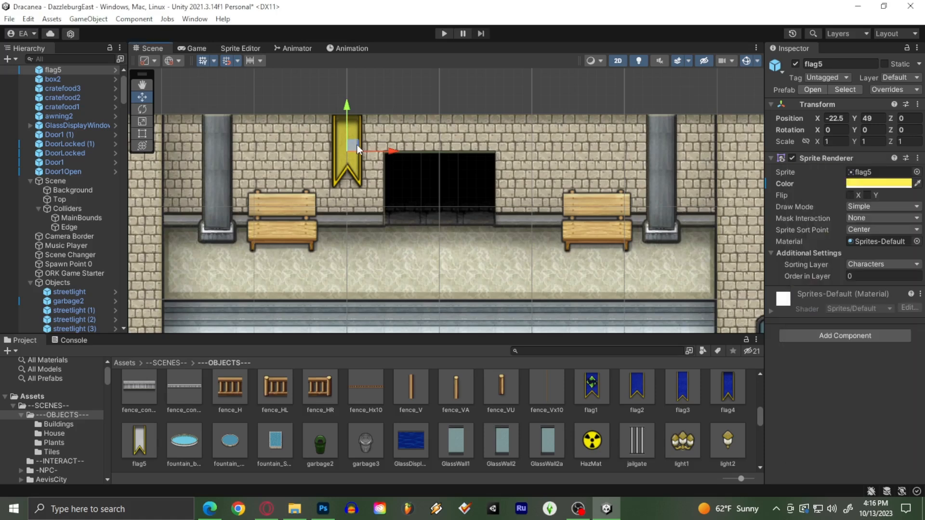
- Duplicate the yellow banner and place the copy east of the entrance at X -17.5, Y 49
{"action": "key", "text": "ctrl+d"}
{"action": "left_click_drag", "start_coordinate": [356, 145], "coordinate": [545, 141]}
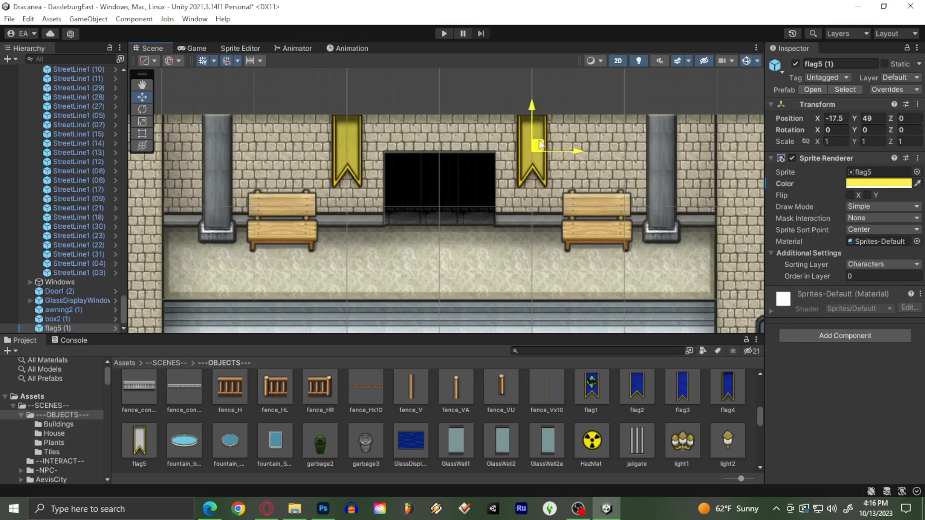
{"action": "scroll", "coordinate": [528, 160], "scroll_direction": "down", "scroll_amount": 2}
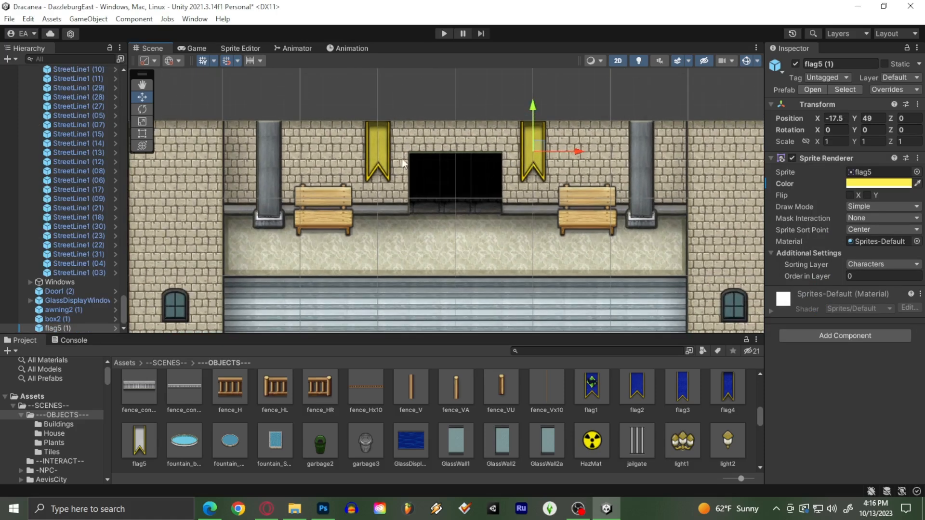
- Duplicate the east banner, place the copy higher at X -16.5, Y 49.75 and set its scale to 0.75
{"action": "key", "text": "ctrl+d"}
{"action": "left_click_drag", "start_coordinate": [542, 148], "coordinate": [573, 125]}
{"action": "left_click", "coordinate": [806, 142]}
{"action": "left_click_drag", "start_coordinate": [819, 143], "coordinate": [850, 145]}
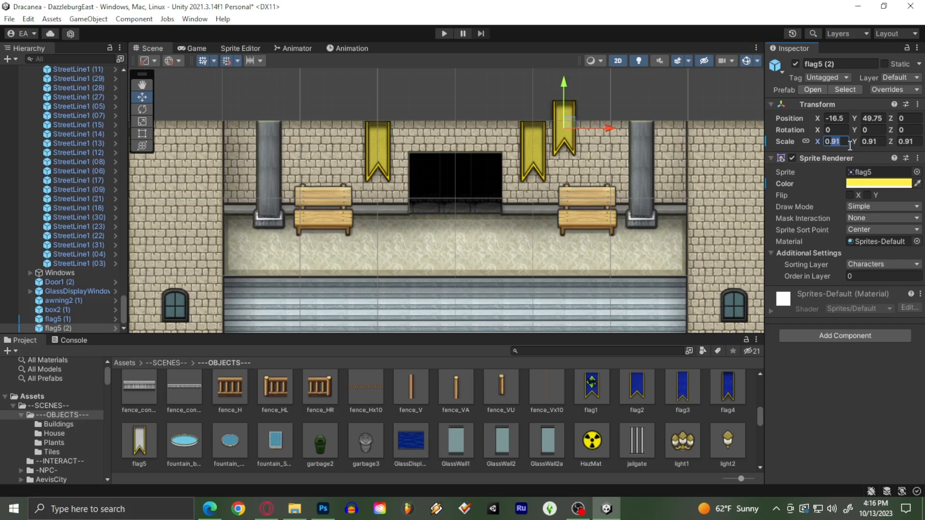
{"action": "type", "text": "0.75"}
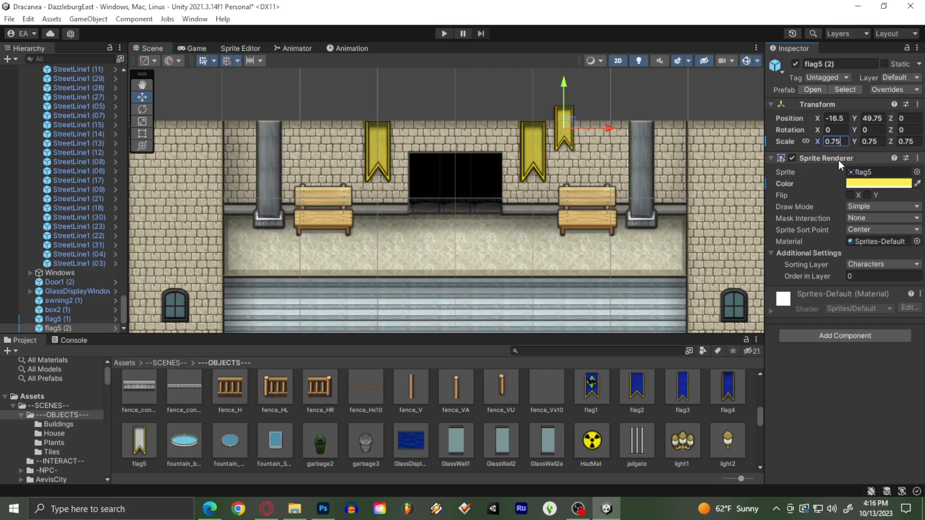
{"action": "left_click", "coordinate": [571, 126]}
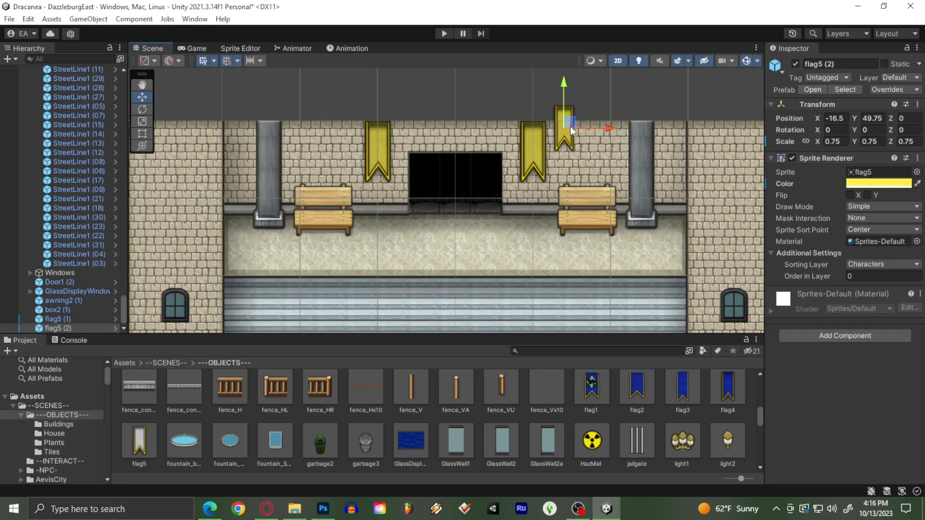
- Duplicate the small banner and place the copy beside it at X -15.75, Y 49.75
{"action": "key", "text": "ctrl+d"}
{"action": "left_click_drag", "start_coordinate": [570, 125], "coordinate": [596, 124]}
{"action": "key", "text": "ctrl+d"}
{"action": "key", "text": "ctrl+z"}
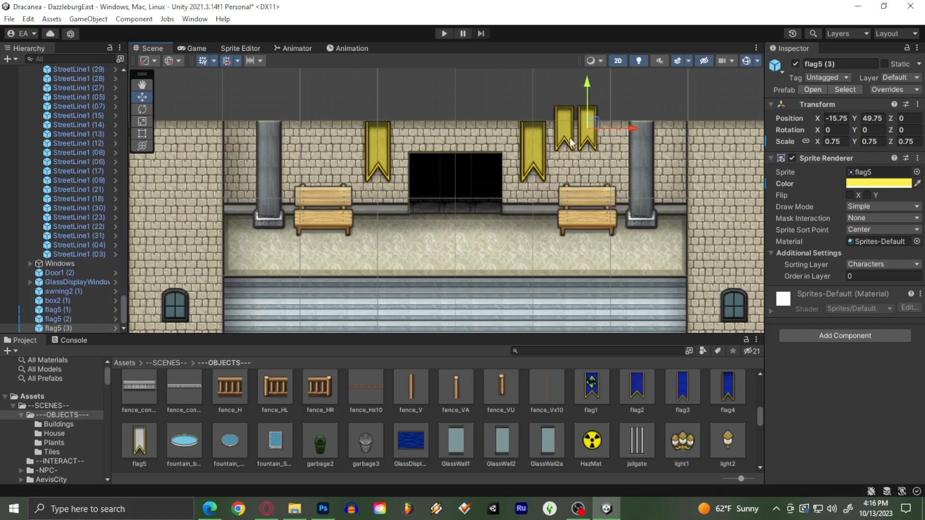
- Duplicate the two small banners together and place the copies above the west bench at Y 49.75
{"action": "left_click", "coordinate": [564, 136], "text": "shift"}
{"action": "left_click", "coordinate": [564, 126]}
{"action": "left_click", "coordinate": [564, 125]}
{"action": "left_click", "coordinate": [585, 112], "text": "shift"}
{"action": "key", "text": "ctrl+d"}
{"action": "left_click_drag", "start_coordinate": [594, 124], "coordinate": [357, 123]}
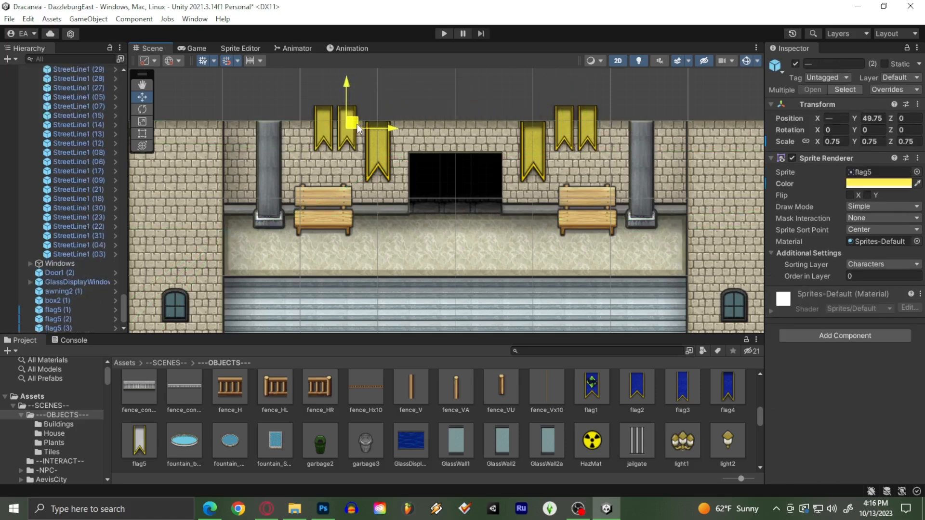
- Duplicate the large banner west of the entrance, place the copy beyond the west column at X -27, Y 49, and save the scene
{"action": "left_click", "coordinate": [459, 256]}
{"action": "left_click", "coordinate": [380, 138]}
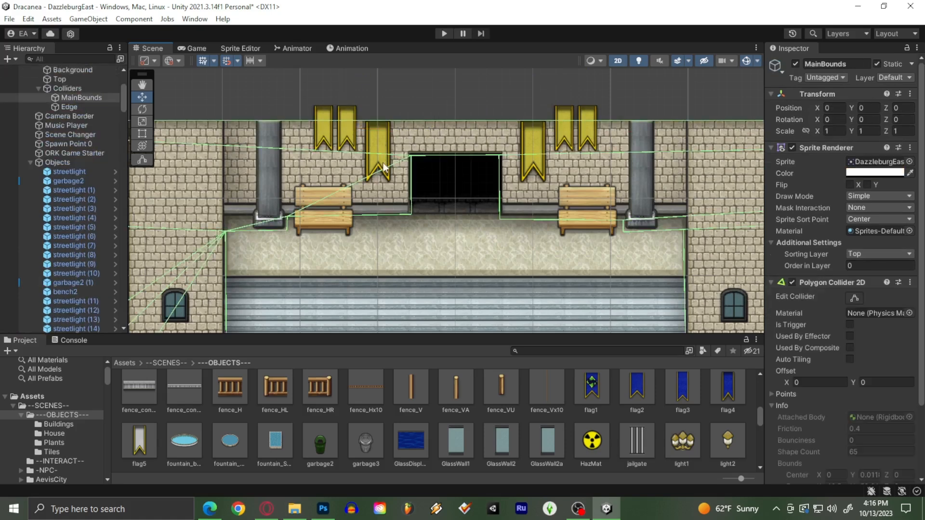
{"action": "left_click", "coordinate": [385, 166]}
{"action": "key", "text": "ctrl+d"}
{"action": "left_click_drag", "start_coordinate": [387, 149], "coordinate": [612, 150]}
{"action": "key", "text": "ctrl+s"}
{"action": "key", "text": "ctrl+z"}
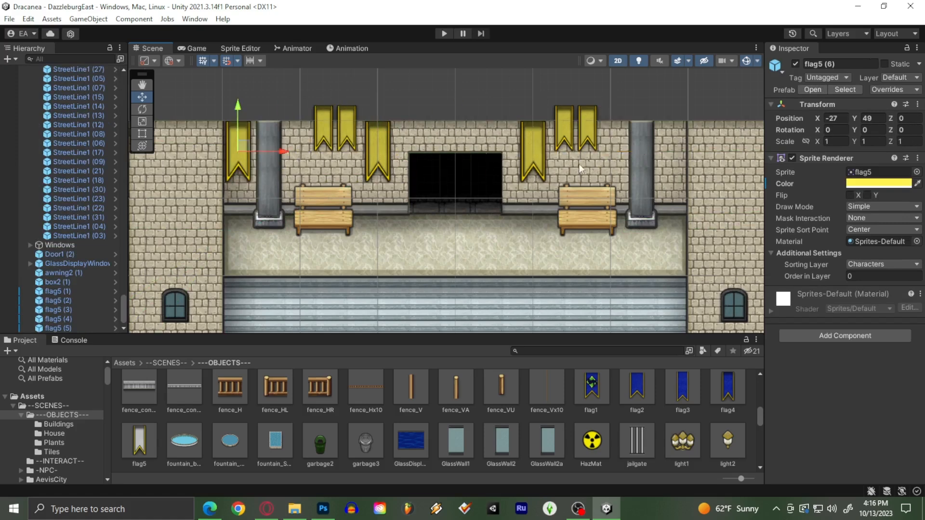
- Duplicate the outer west banner and place the copy beyond the east column at X -13, Y 49
{"action": "key", "text": "ctrl+d"}
{"action": "left_click_drag", "start_coordinate": [241, 145], "coordinate": [674, 147]}
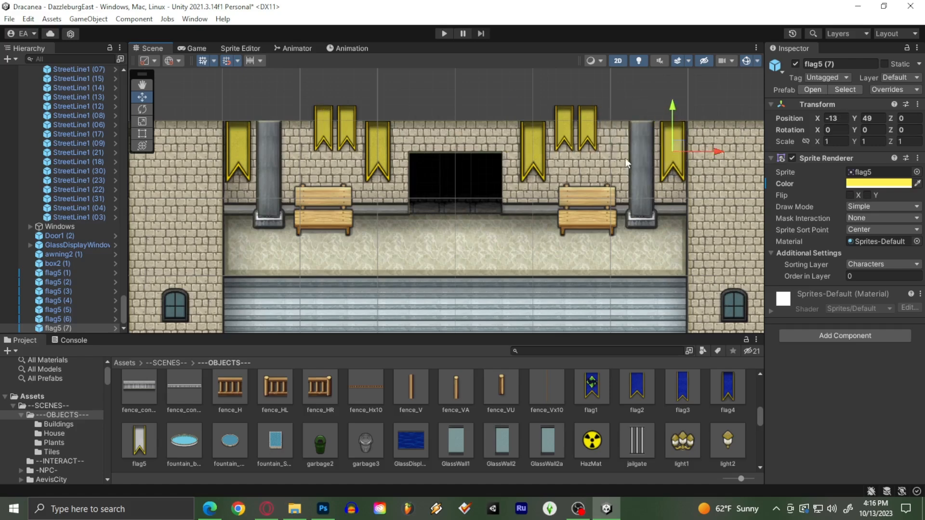
{"action": "scroll", "coordinate": [430, 221], "scroll_direction": "up", "scroll_amount": 2}
{"action": "middle_click_drag", "start_coordinate": [408, 237], "coordinate": [378, 198]}
{"action": "scroll", "coordinate": [335, 183], "scroll_direction": "down", "scroll_amount": 3}
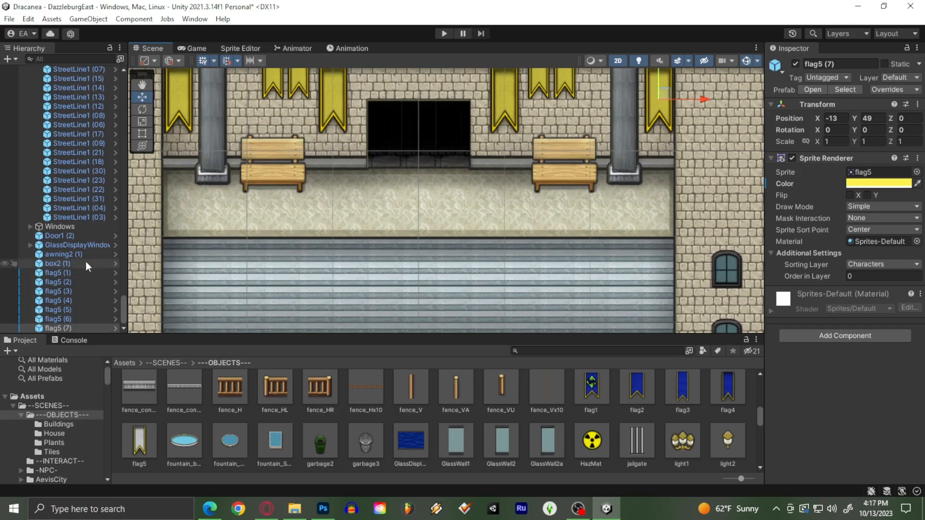
- Move the root items from GlassDisplayWindow through flag5 (7) into the Objects group, collapsing the Streetlines and Fence groups
{"action": "left_click", "coordinate": [62, 245]}
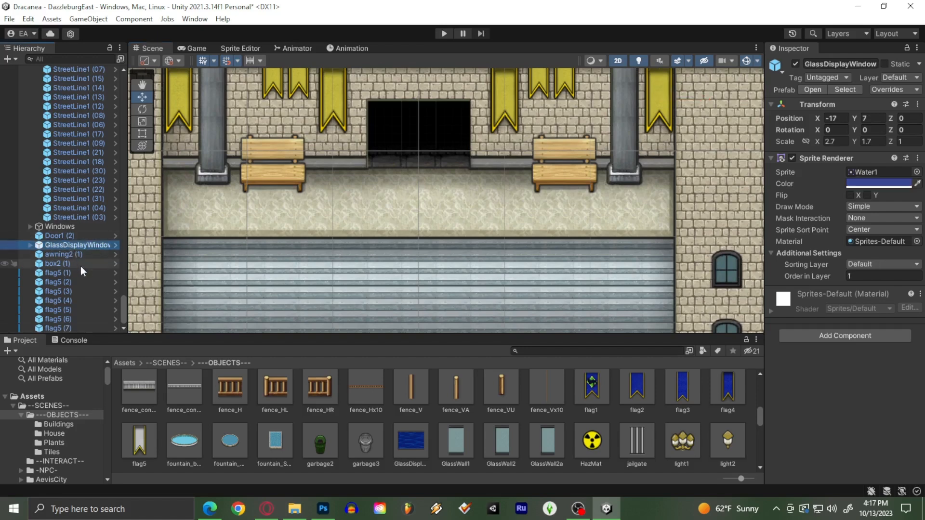
{"action": "left_click", "coordinate": [68, 328], "text": "shift"}
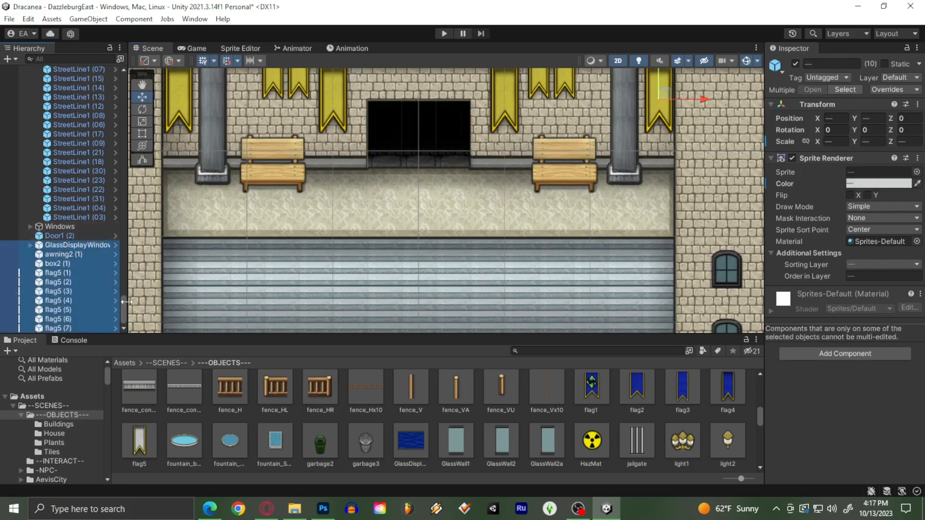
{"action": "left_click_drag", "start_coordinate": [123, 313], "coordinate": [122, 306]}
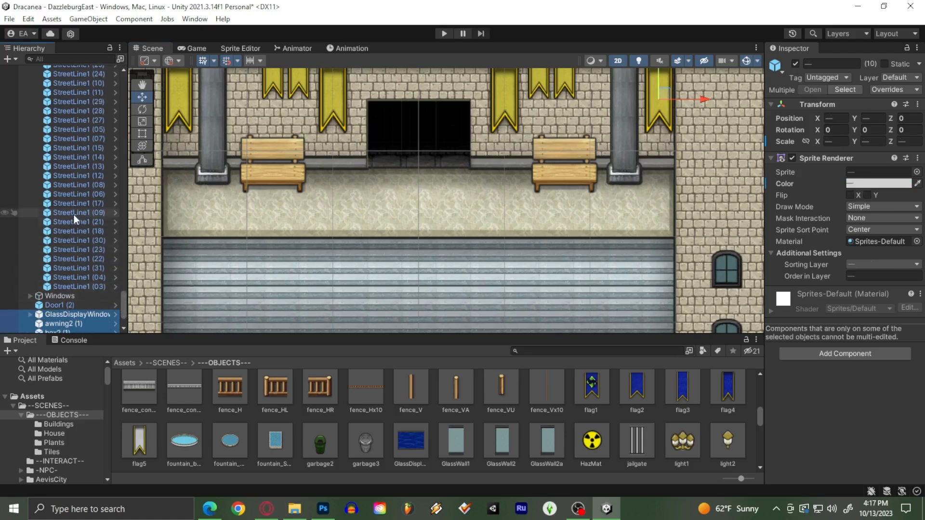
{"action": "scroll", "coordinate": [75, 213], "scroll_direction": "up", "scroll_amount": 9}
{"action": "scroll", "coordinate": [38, 317], "scroll_direction": "up", "scroll_amount": 10}
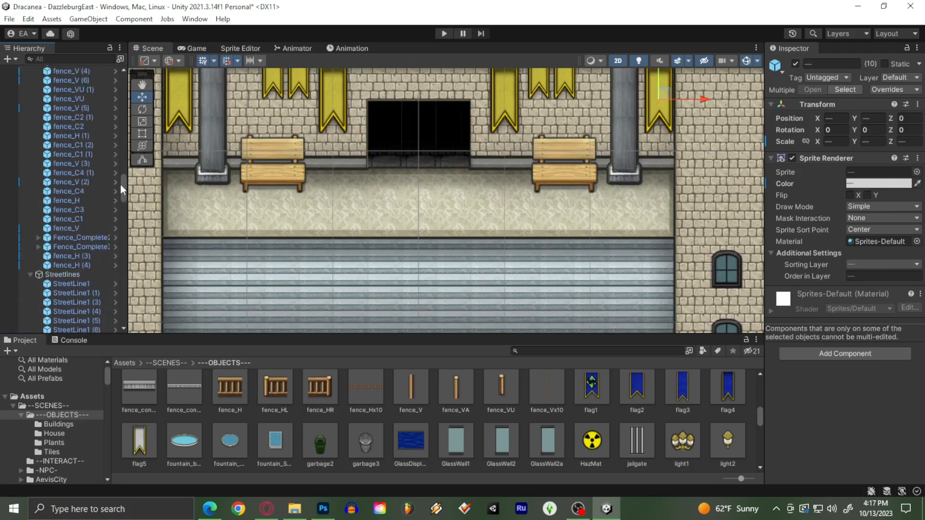
{"action": "left_click", "coordinate": [30, 310]}
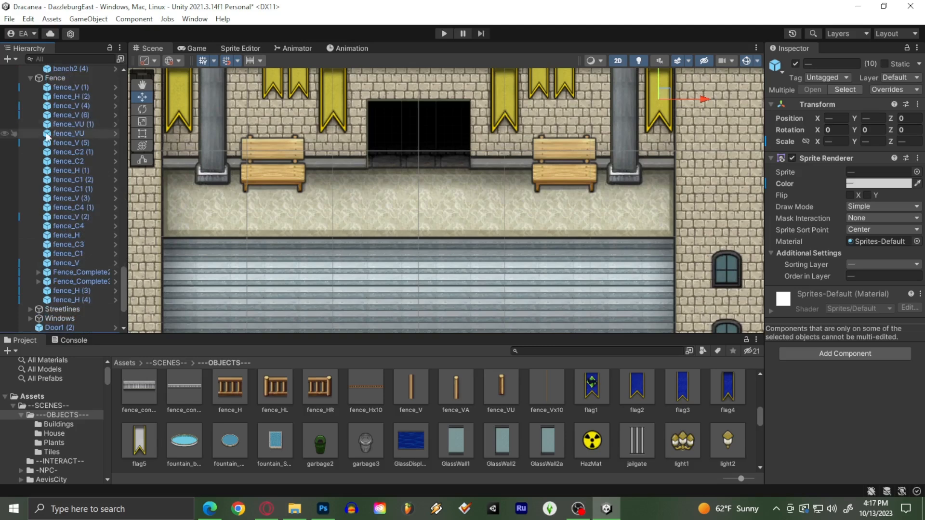
{"action": "left_click", "coordinate": [30, 78]}
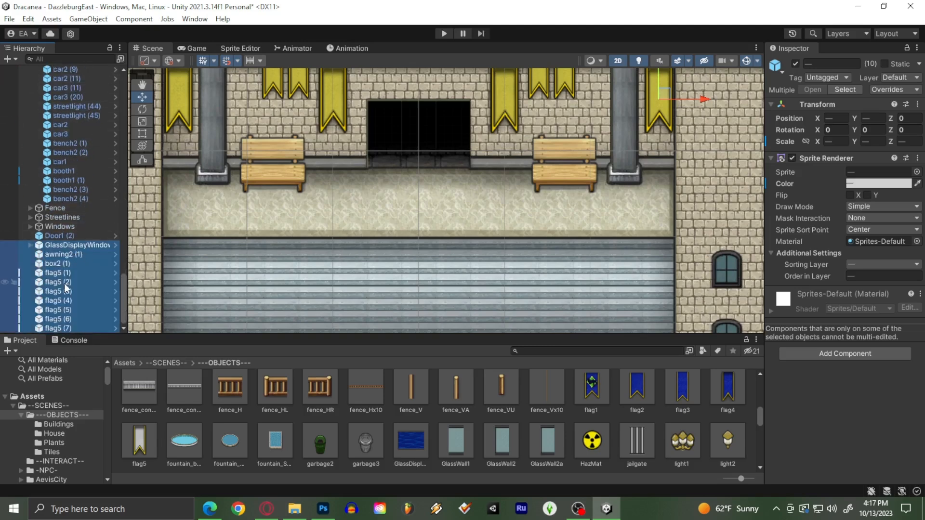
{"action": "left_click_drag", "start_coordinate": [70, 253], "coordinate": [75, 206]}
- Move the root items from flag5 through GlassDisplayWindow, including box2, the cratefood items and awning2, into the Objects group
{"action": "left_click_drag", "start_coordinate": [125, 292], "coordinate": [128, 118]}
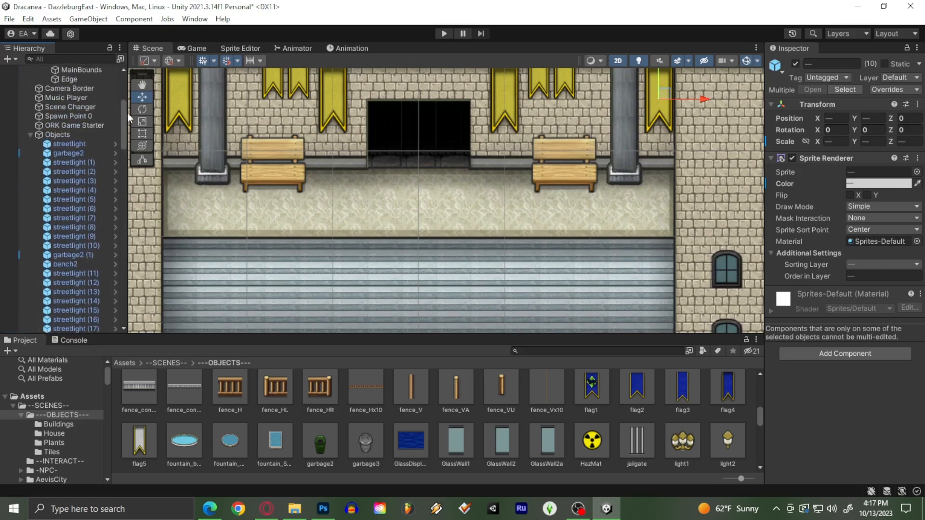
{"action": "left_click", "coordinate": [29, 135]}
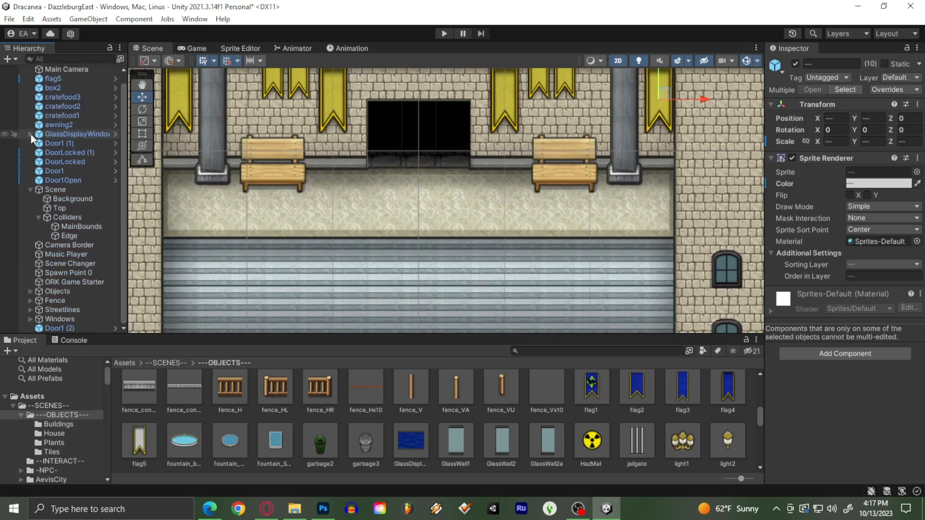
{"action": "scroll", "coordinate": [72, 125], "scroll_direction": "up", "scroll_amount": 5}
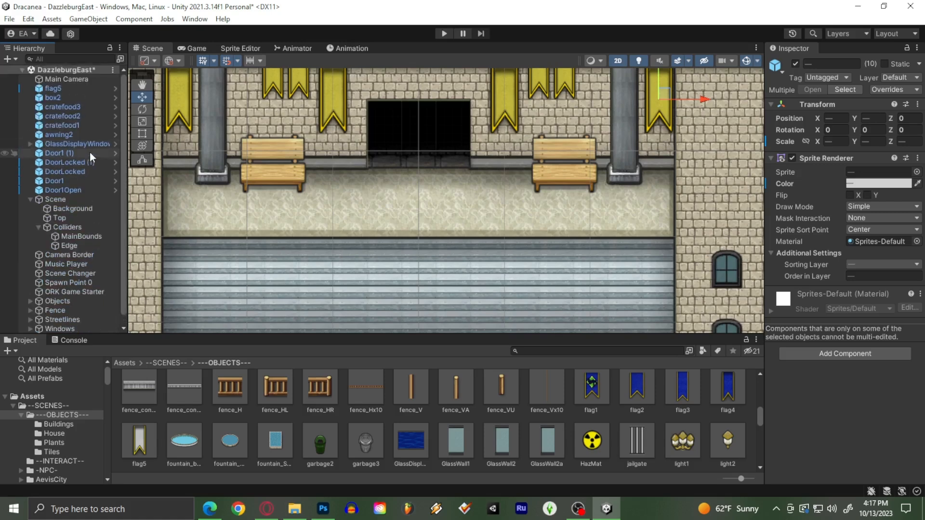
{"action": "left_click", "coordinate": [72, 89]}
{"action": "left_click", "coordinate": [85, 143], "text": "shift"}
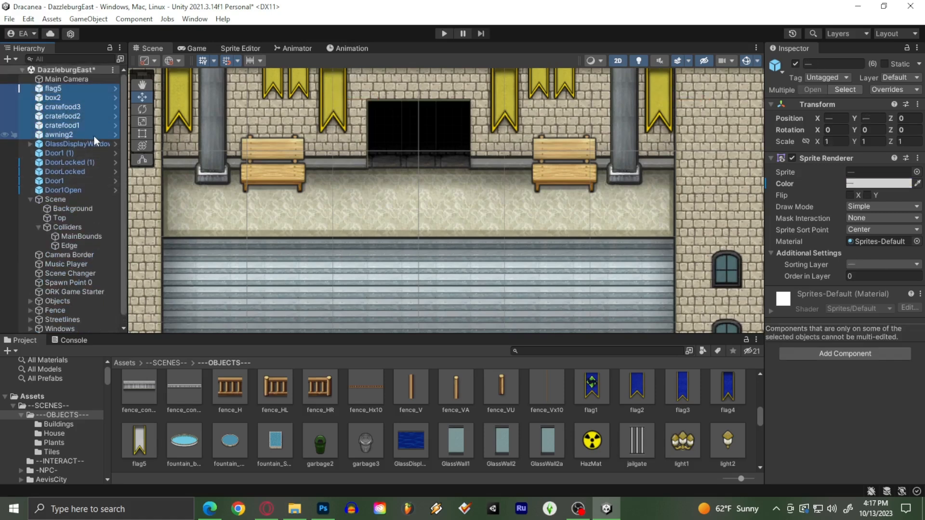
{"action": "left_click_drag", "start_coordinate": [85, 143], "coordinate": [56, 302]}
- Duplicate the small yellow flag twice to make a row of three on each side of the entrance, with the right-hand copy at X -15, Y 49.75
{"action": "scroll", "coordinate": [355, 247], "scroll_direction": "down", "scroll_amount": 2}
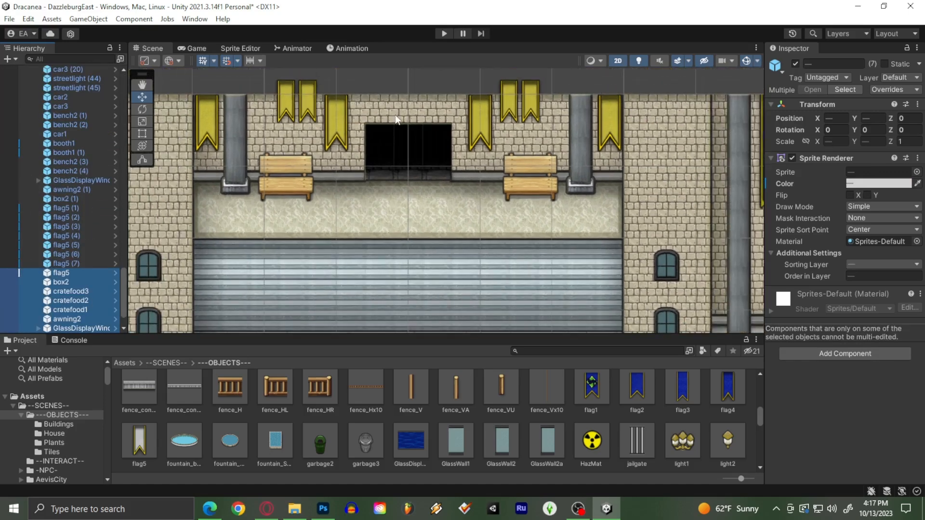
{"action": "left_click", "coordinate": [301, 183]}
{"action": "left_click", "coordinate": [288, 113]}
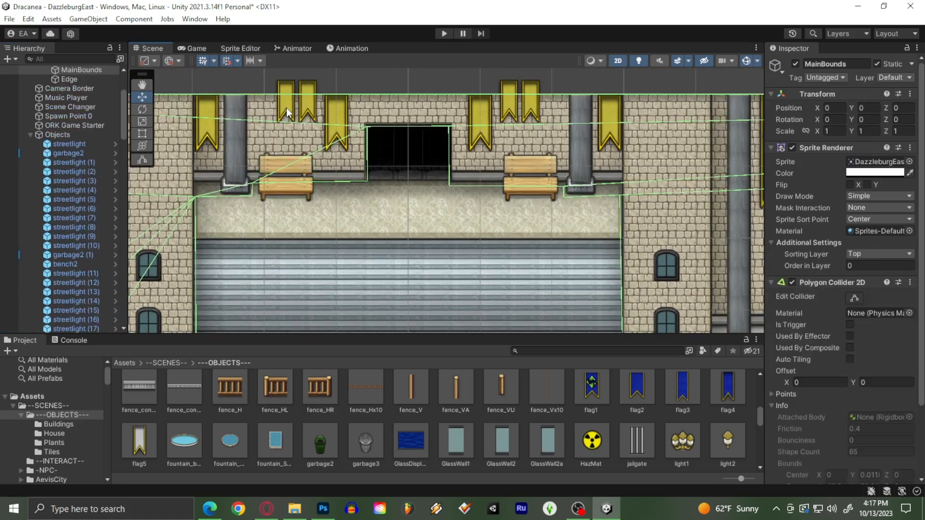
{"action": "left_click", "coordinate": [286, 109]}
{"action": "left_click_drag", "start_coordinate": [293, 97], "coordinate": [561, 95]}
{"action": "key", "text": "ctrl+d"}
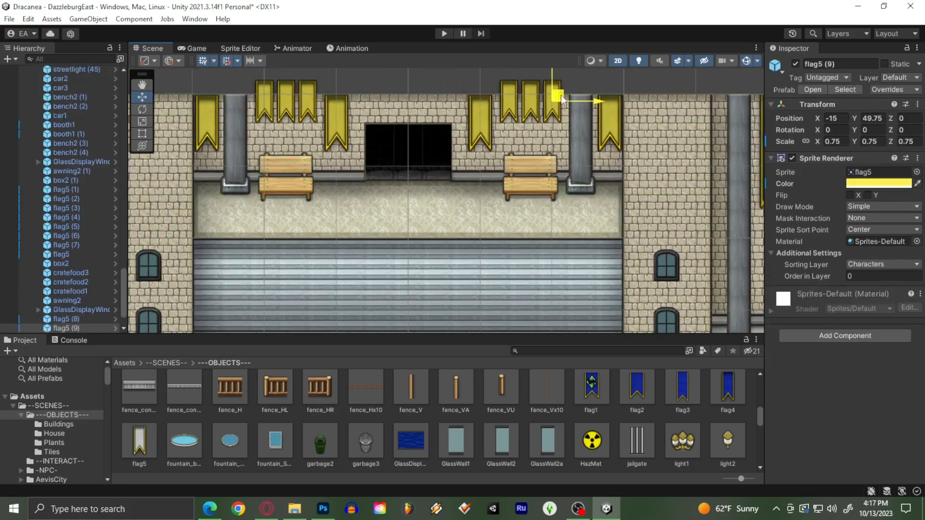
- Duplicate the bench left of the dark entrance and place the copy against the alley wall at X -0.25, Y 47.25
{"action": "left_click", "coordinate": [275, 186]}
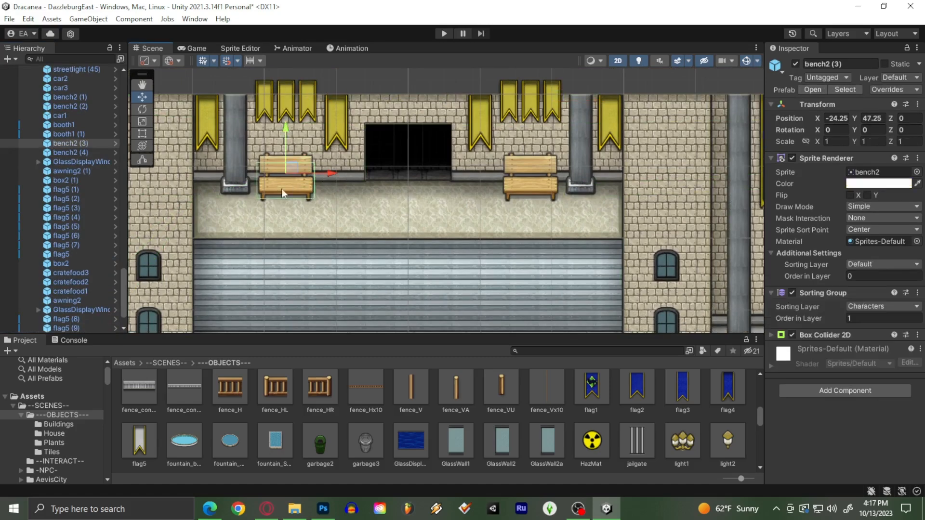
{"action": "scroll", "coordinate": [289, 188], "scroll_direction": "down", "scroll_amount": 5}
{"action": "key", "text": "ctrl+d"}
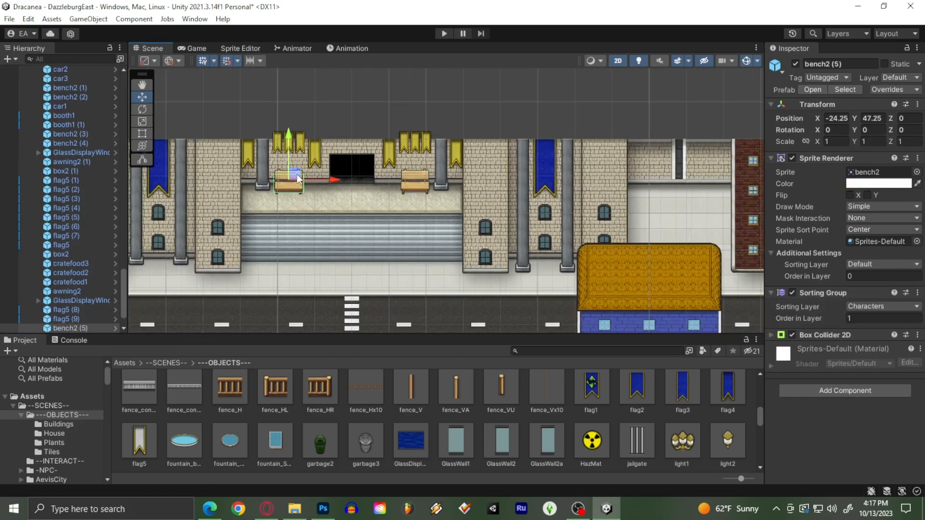
{"action": "left_click_drag", "start_coordinate": [296, 174], "coordinate": [341, 272]}
{"action": "middle_click_drag", "start_coordinate": [341, 271], "coordinate": [193, 219]}
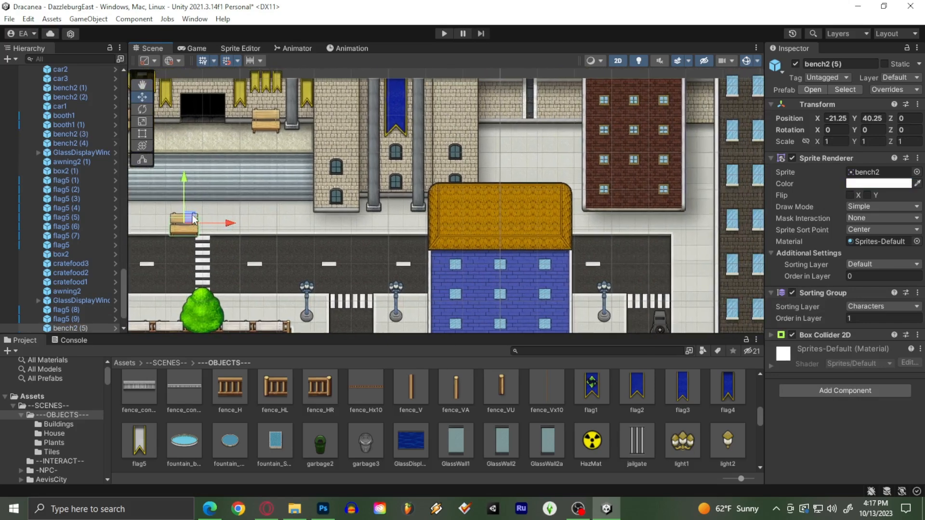
{"action": "left_click_drag", "start_coordinate": [190, 218], "coordinate": [507, 115]}
{"action": "scroll", "coordinate": [501, 113], "scroll_direction": "up", "scroll_amount": 6}
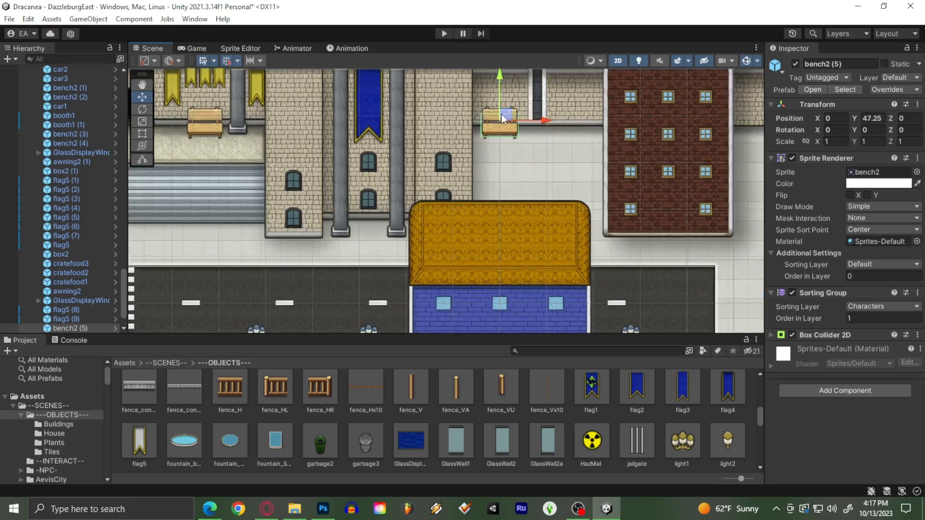
{"action": "left_click_drag", "start_coordinate": [499, 117], "coordinate": [498, 122]}
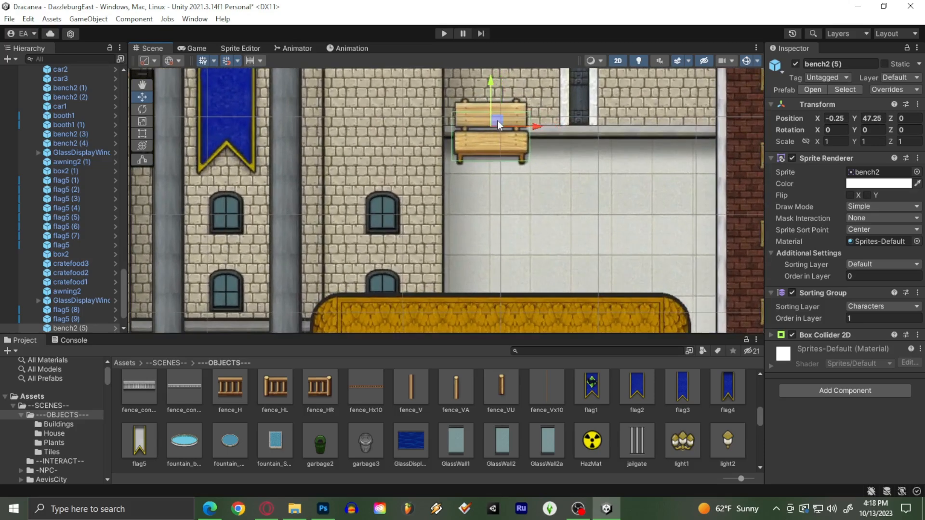
- Duplicate the alley bench and place the copy beside the red brick building at X 4.25, Y 47.25
{"action": "key", "text": "ctrl+d"}
{"action": "left_click_drag", "start_coordinate": [498, 121], "coordinate": [675, 121]}
{"action": "scroll", "coordinate": [547, 153], "scroll_direction": "down", "scroll_amount": 5}
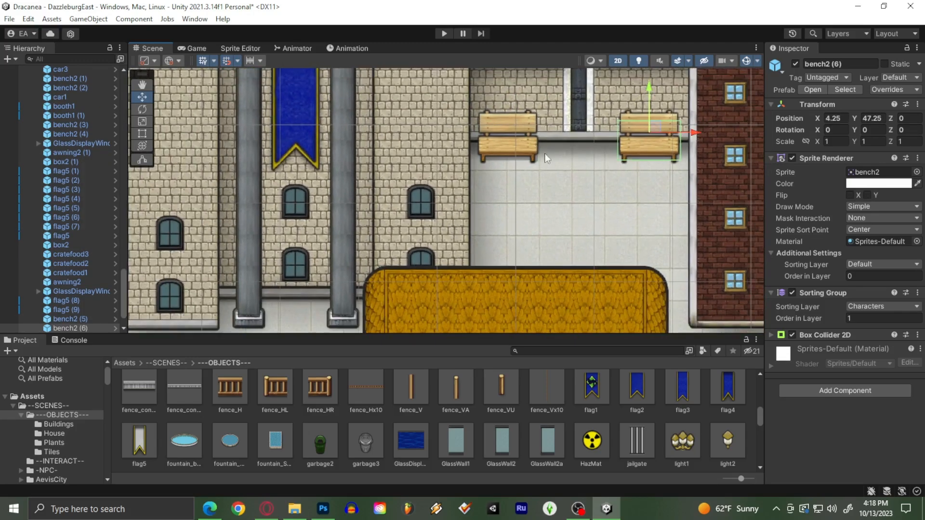
{"action": "middle_click_drag", "start_coordinate": [251, 192], "coordinate": [643, 175]}
{"action": "middle_click_drag", "start_coordinate": [563, 176], "coordinate": [173, 183]}
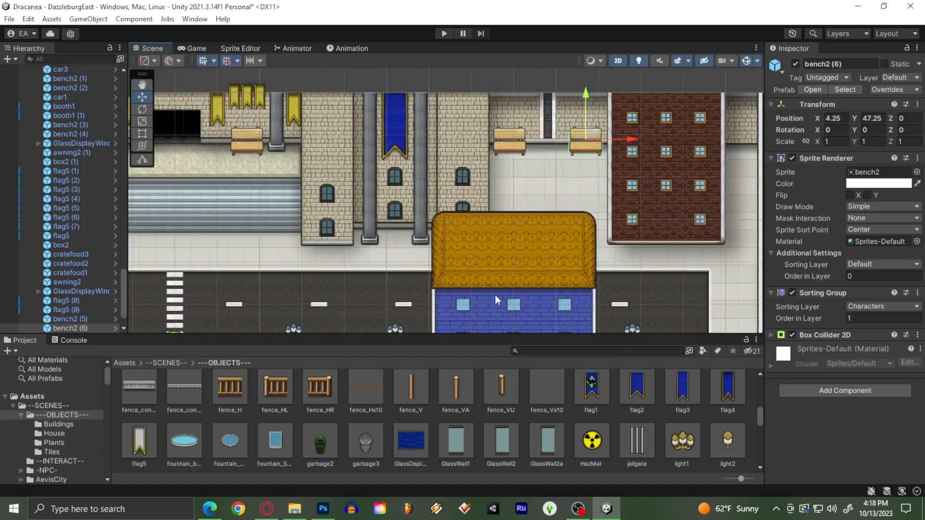
- Try a third bench between the two alley benches at X 2, Y 47.25, and delete it
{"action": "key", "text": "ctrl+d"}
{"action": "scroll", "coordinate": [573, 165], "scroll_direction": "down", "scroll_amount": 2}
{"action": "left_click_drag", "start_coordinate": [594, 143], "coordinate": [561, 138]}
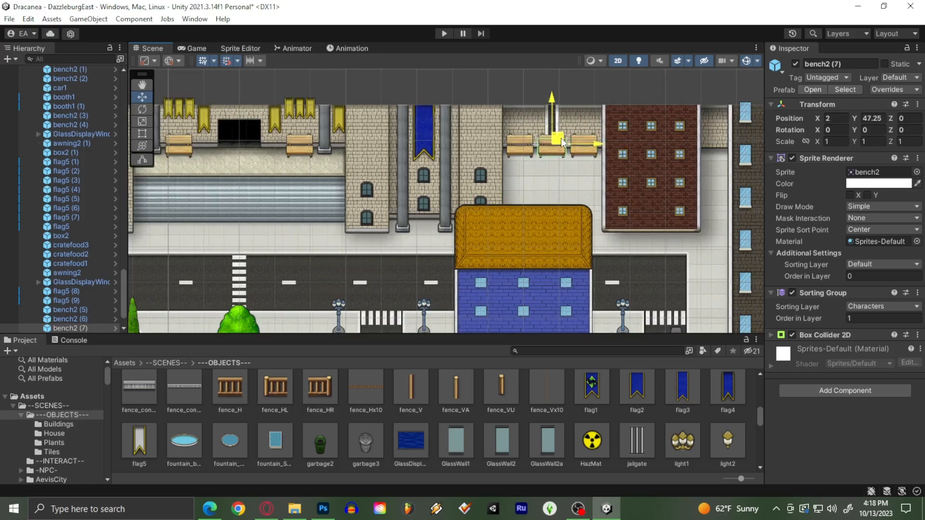
{"action": "scroll", "coordinate": [561, 138], "scroll_direction": "up", "scroll_amount": 5}
{"action": "middle_click_drag", "start_coordinate": [487, 147], "coordinate": [366, 147]}
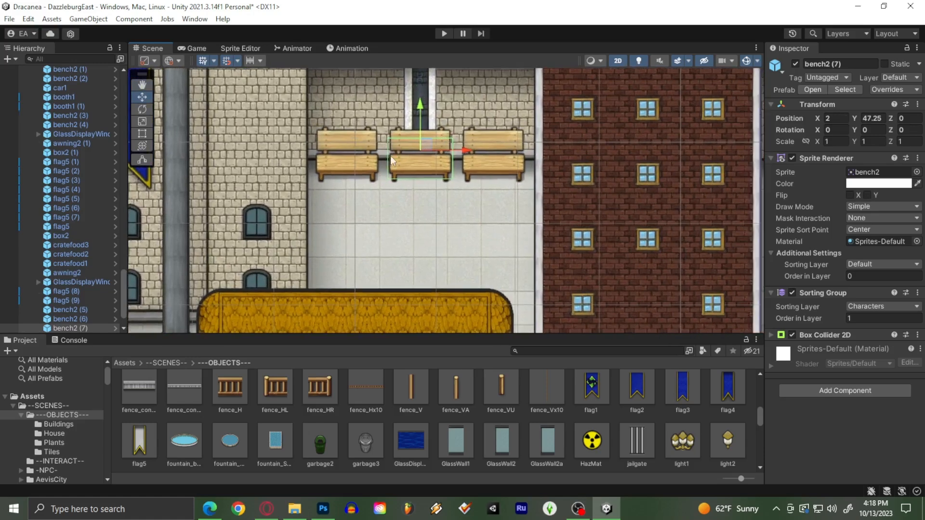
{"action": "key", "text": "Delete"}
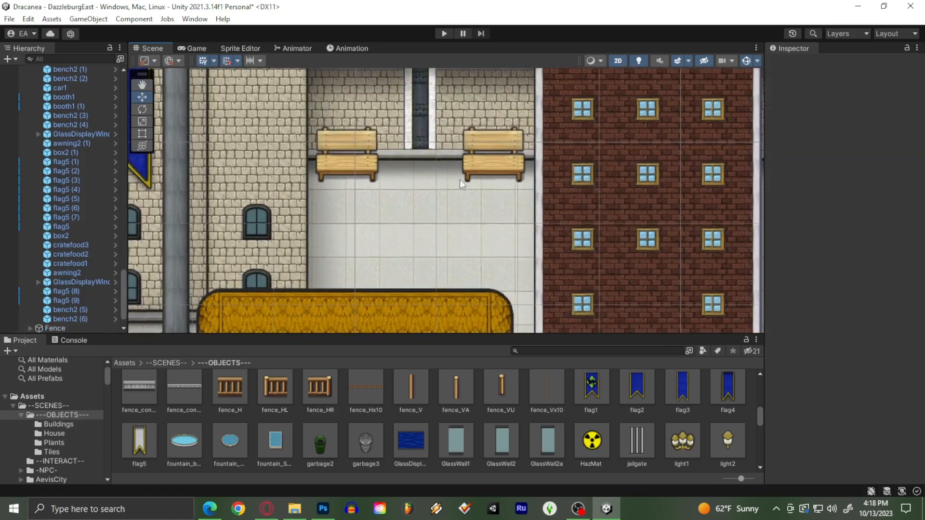
- Duplicate the right alley bench and place the copy in front of the inn's left windows at X -4, Y 21.25
{"action": "left_click", "coordinate": [488, 164]}
{"action": "scroll", "coordinate": [433, 178], "scroll_direction": "down", "scroll_amount": 1}
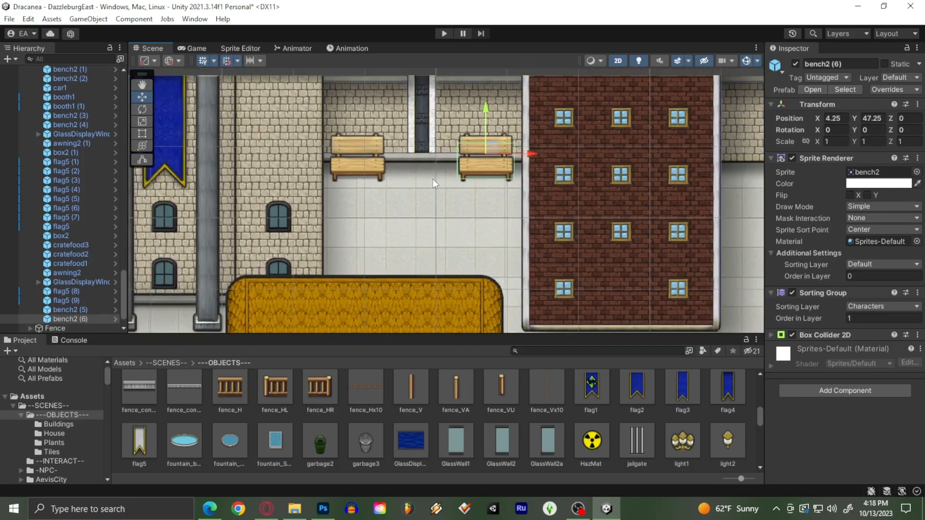
{"action": "scroll", "coordinate": [426, 189], "scroll_direction": "up", "scroll_amount": 3}
{"action": "scroll", "coordinate": [405, 211], "scroll_direction": "down", "scroll_amount": 5}
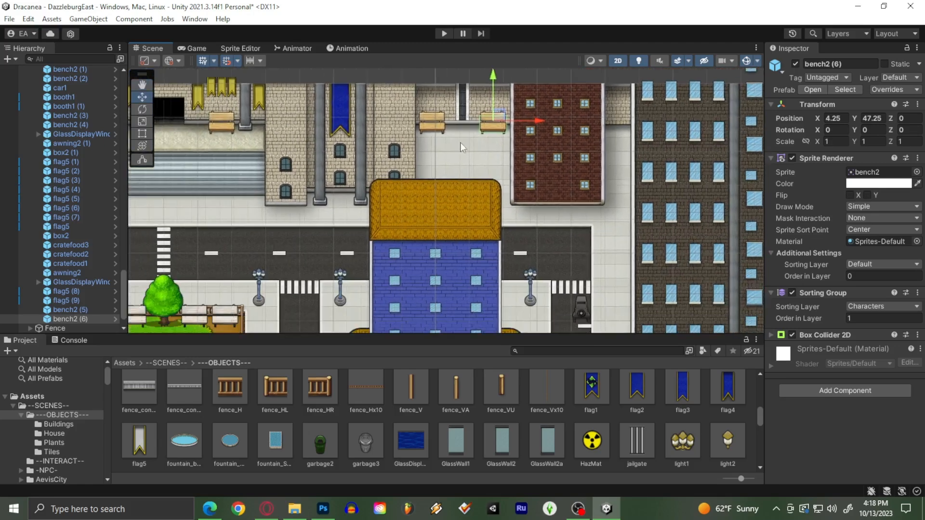
{"action": "key", "text": "ctrl+d"}
{"action": "left_click_drag", "start_coordinate": [498, 116], "coordinate": [422, 269]}
{"action": "middle_click_drag", "start_coordinate": [422, 268], "coordinate": [444, 131]}
{"action": "left_click_drag", "start_coordinate": [444, 130], "coordinate": [418, 241]}
{"action": "middle_click_drag", "start_coordinate": [425, 189], "coordinate": [440, 105]}
{"action": "scroll", "coordinate": [440, 220], "scroll_direction": "up", "scroll_amount": 5}
{"action": "left_click_drag", "start_coordinate": [429, 127], "coordinate": [431, 248]}
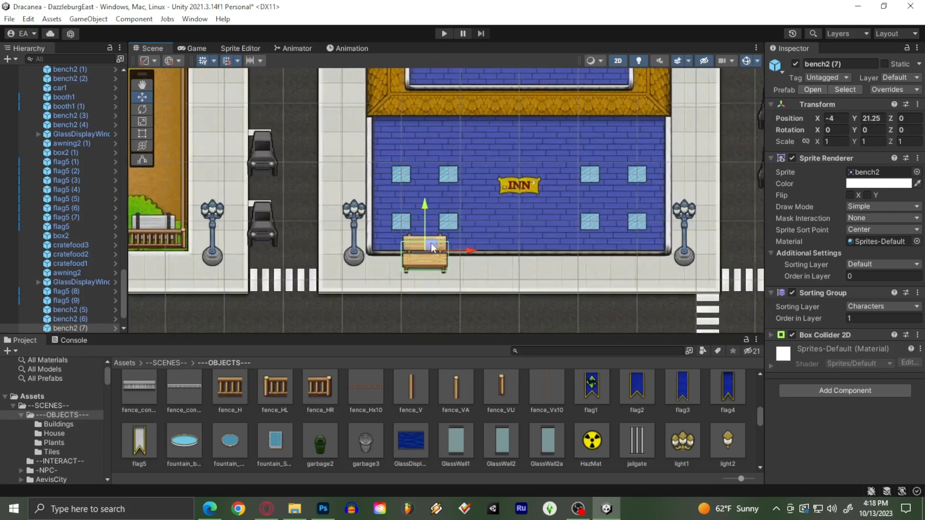
- Shift the inn bench to Y 21.5 and place a duplicate under the inn's right windows at X 4, Y 21.5
{"action": "middle_click_drag", "start_coordinate": [432, 247], "coordinate": [369, 219]}
{"action": "scroll", "coordinate": [368, 219], "scroll_direction": "up", "scroll_amount": 2}
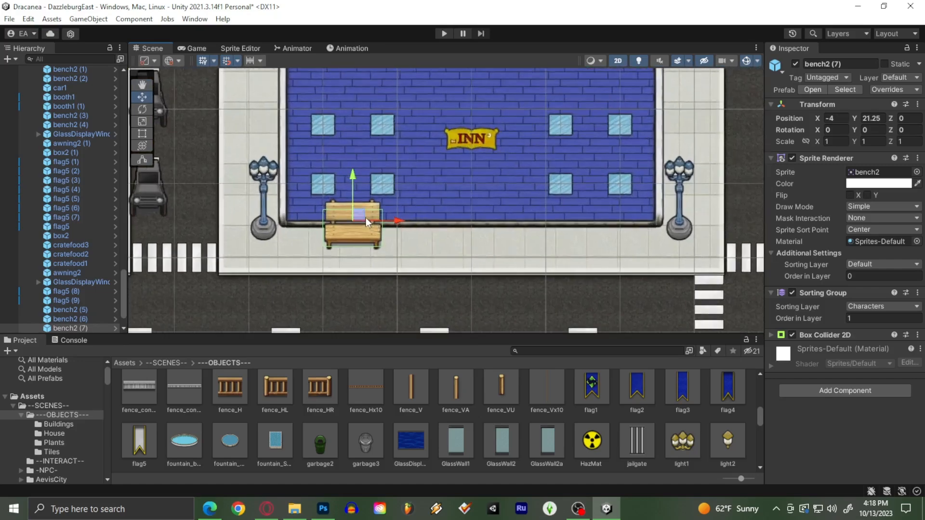
{"action": "left_click_drag", "start_coordinate": [366, 219], "coordinate": [600, 213]}
{"action": "key", "text": "ctrl+d"}
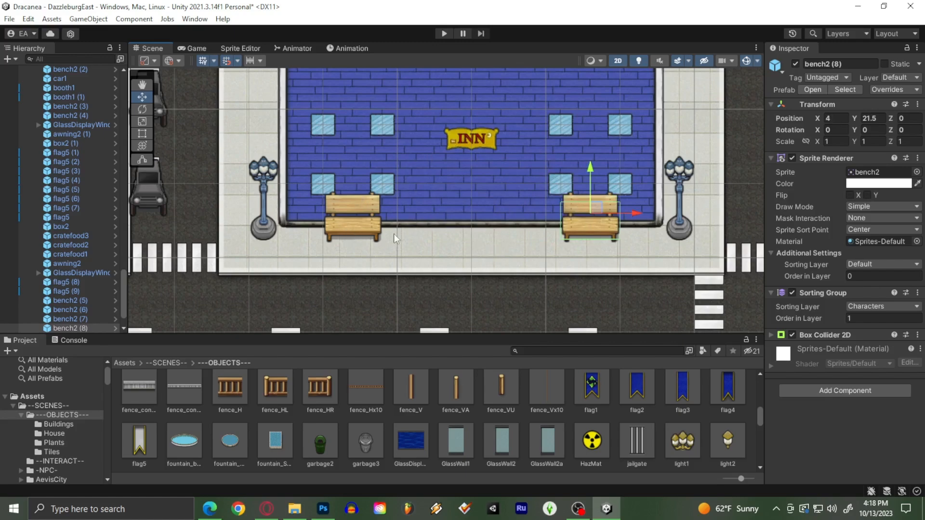
- Duplicate the inn's left bench and carry the copy south along the street to X -9.75, Y -3
{"action": "left_click", "coordinate": [348, 230]}
{"action": "scroll", "coordinate": [352, 235], "scroll_direction": "down", "scroll_amount": 3}
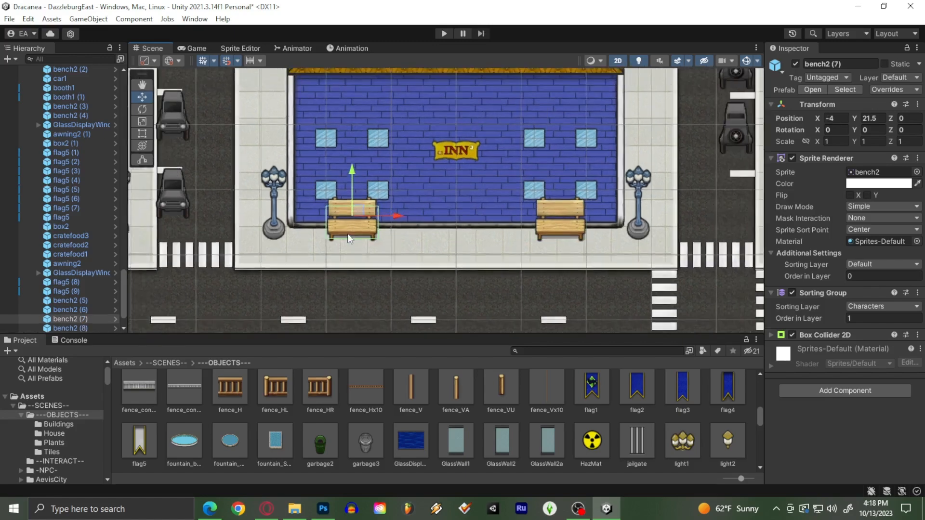
{"action": "middle_click_drag", "start_coordinate": [360, 239], "coordinate": [461, 251]}
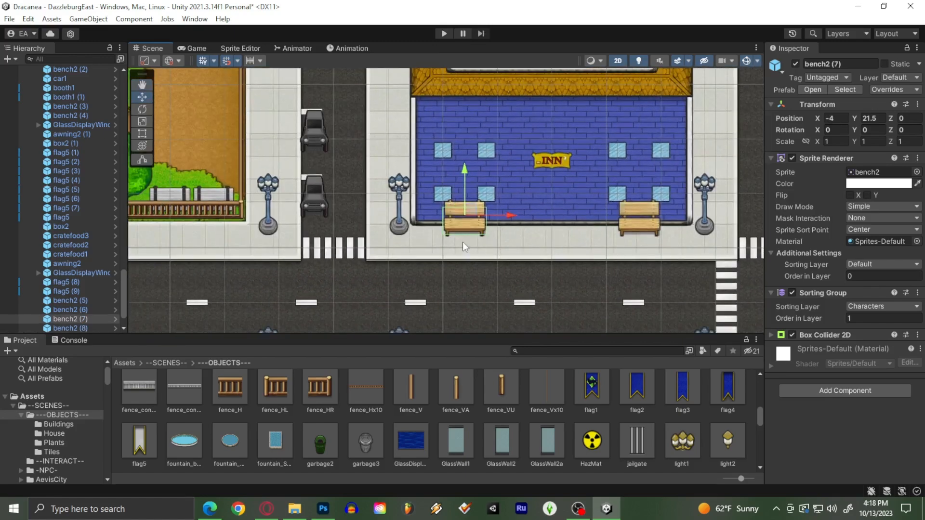
{"action": "scroll", "coordinate": [471, 234], "scroll_direction": "down", "scroll_amount": 1}
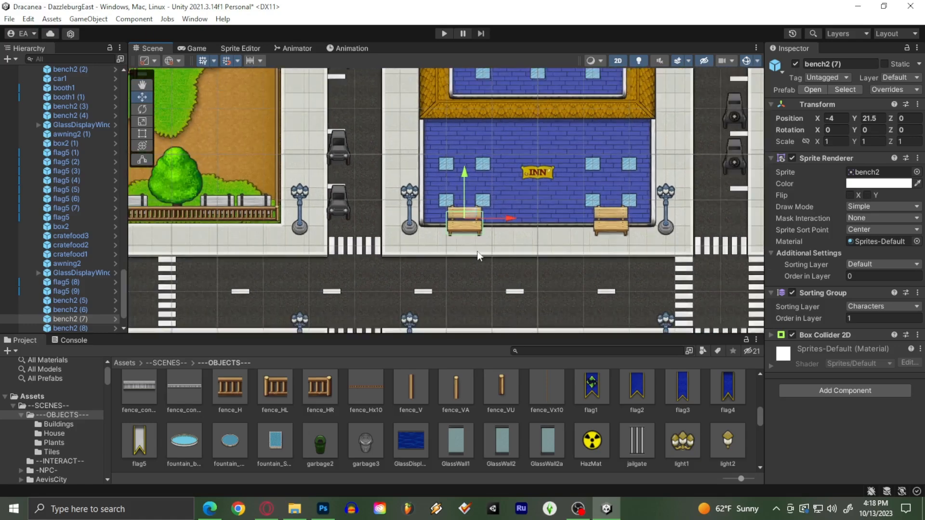
{"action": "middle_click_drag", "start_coordinate": [471, 234], "coordinate": [417, 236]}
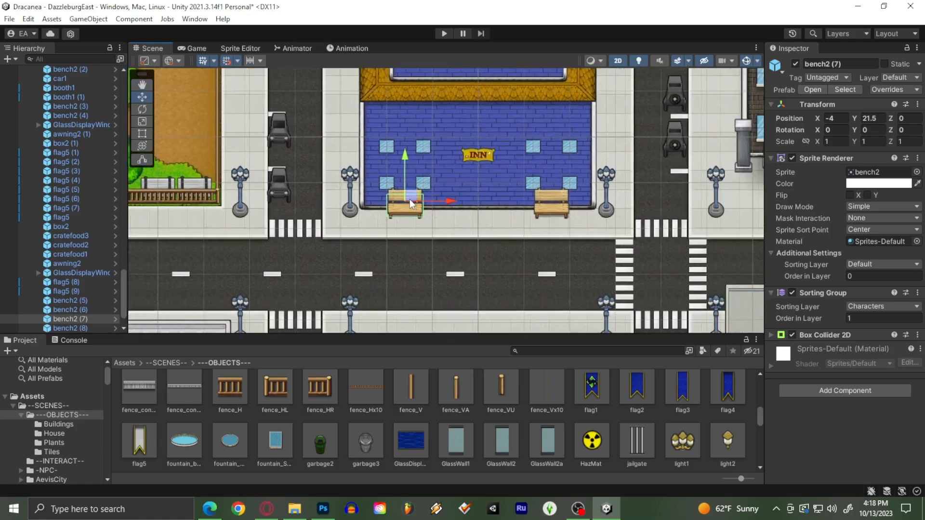
{"action": "key", "text": "ctrl+d"}
{"action": "left_click_drag", "start_coordinate": [414, 197], "coordinate": [407, 271]}
{"action": "middle_click_drag", "start_coordinate": [407, 271], "coordinate": [409, 164]}
{"action": "left_click_drag", "start_coordinate": [409, 164], "coordinate": [376, 247]}
{"action": "middle_click_drag", "start_coordinate": [376, 248], "coordinate": [335, 164]}
{"action": "left_click_drag", "start_coordinate": [333, 161], "coordinate": [325, 246]}
{"action": "middle_click_drag", "start_coordinate": [325, 246], "coordinate": [355, 98]}
{"action": "left_click_drag", "start_coordinate": [356, 98], "coordinate": [316, 273]}
{"action": "middle_click_drag", "start_coordinate": [321, 256], "coordinate": [340, 159]}
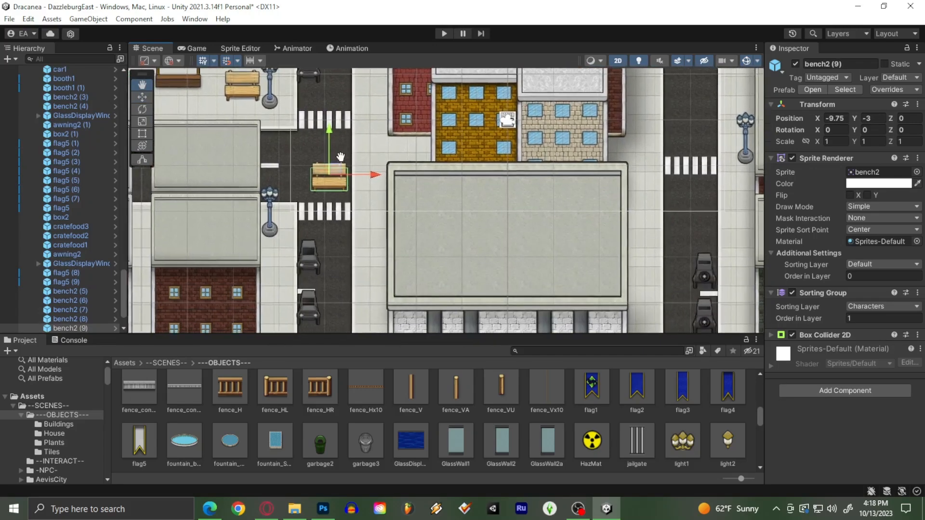
- Examine the streets and sidewalks between the inn and the buildings to its south
{"action": "middle_click_drag", "start_coordinate": [409, 120], "coordinate": [328, 302]}
{"action": "middle_click_drag", "start_coordinate": [439, 77], "coordinate": [359, 328]}
{"action": "mouse_move", "coordinate": [357, 148]}
{"action": "middle_mouse_down"}
{"action": "mouse_move", "coordinate": [416, 278]}
{"action": "mouse_move", "coordinate": [462, 174]}
{"action": "middle_mouse_up"}
{"action": "scroll", "coordinate": [409, 246], "scroll_direction": "up", "scroll_amount": 8}
{"action": "scroll", "coordinate": [364, 263], "scroll_direction": "down", "scroll_amount": 6}
{"action": "middle_click_drag", "start_coordinate": [340, 313], "coordinate": [389, 213]}
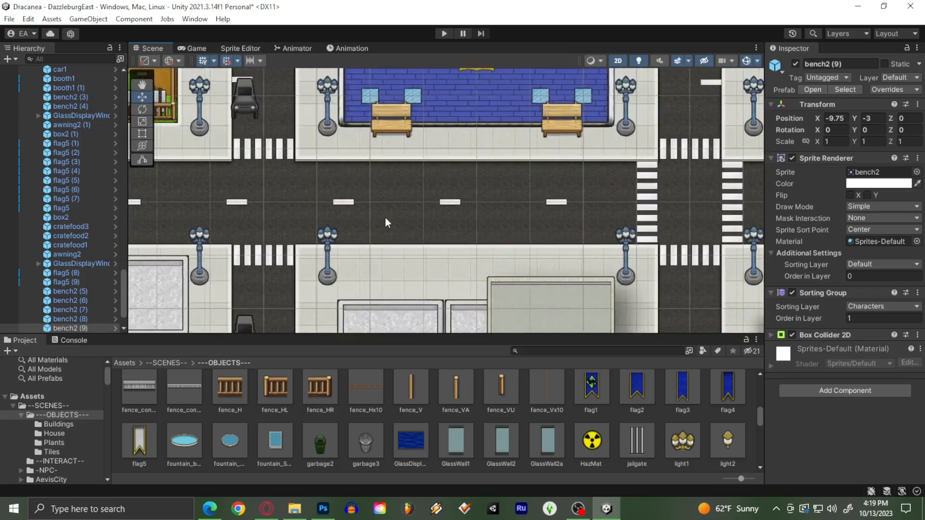
{"action": "middle_click_drag", "start_coordinate": [602, 274], "coordinate": [224, 126]}
{"action": "middle_click_drag", "start_coordinate": [356, 309], "coordinate": [405, 158]}
- Move the duplicated bench south to the front of the right brown brick building at X -16.5, Y -18.5
{"action": "left_click_drag", "start_coordinate": [411, 192], "coordinate": [428, 257]}
{"action": "middle_click_drag", "start_coordinate": [435, 270], "coordinate": [460, 117]}
{"action": "left_click_drag", "start_coordinate": [462, 120], "coordinate": [461, 256]}
{"action": "middle_click_drag", "start_coordinate": [462, 256], "coordinate": [468, 121]}
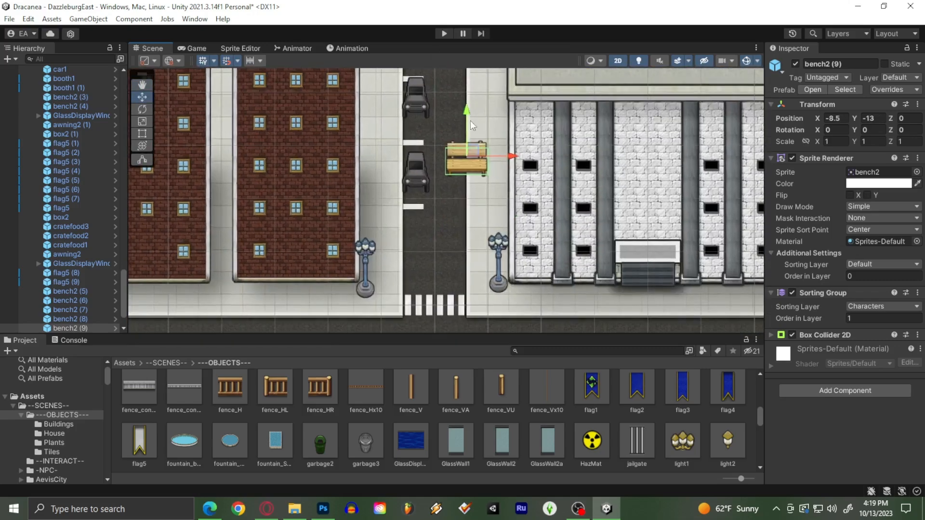
{"action": "left_click_drag", "start_coordinate": [470, 154], "coordinate": [312, 271]}
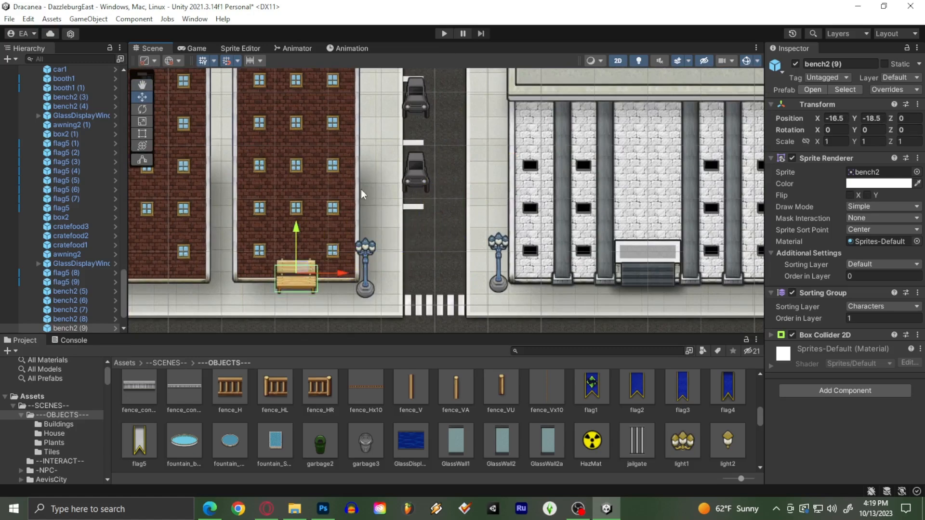
- Duplicate that bench and place the copy in front of the left brown brick building at X -23.5, Y -18.5
{"action": "middle_click_drag", "start_coordinate": [336, 205], "coordinate": [479, 145]}
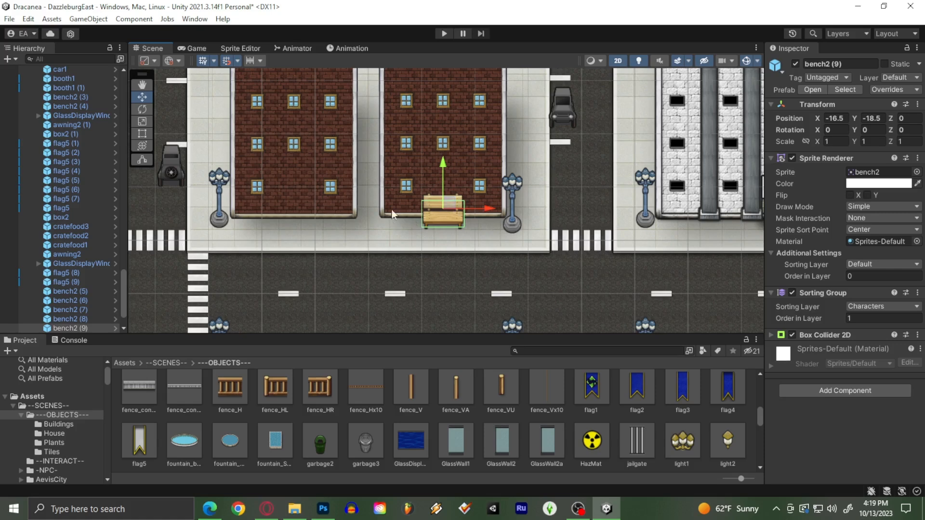
{"action": "key", "text": "ctrl+d"}
{"action": "left_click_drag", "start_coordinate": [453, 204], "coordinate": [298, 201]}
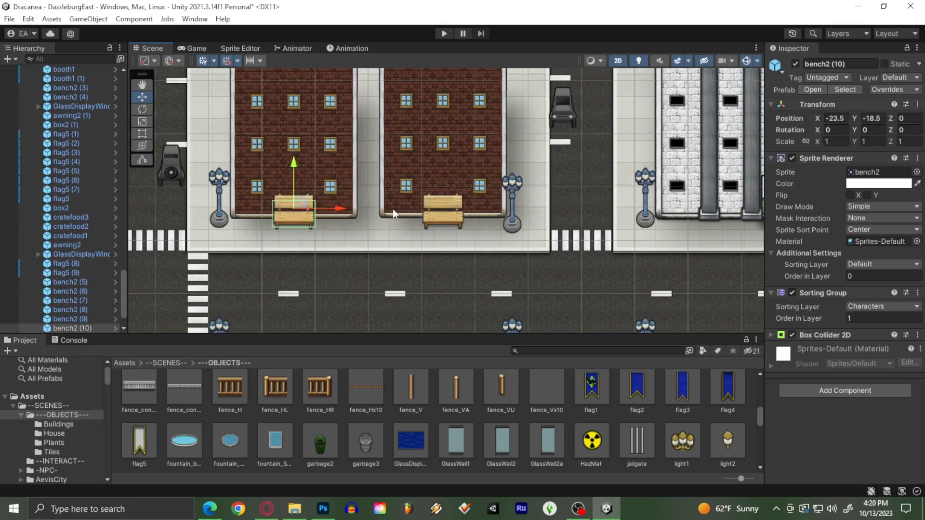
- Duplicate the bench of the right brown brick building and carry the copy onto the street to X -22.75, Y -23
{"action": "left_click", "coordinate": [444, 219]}
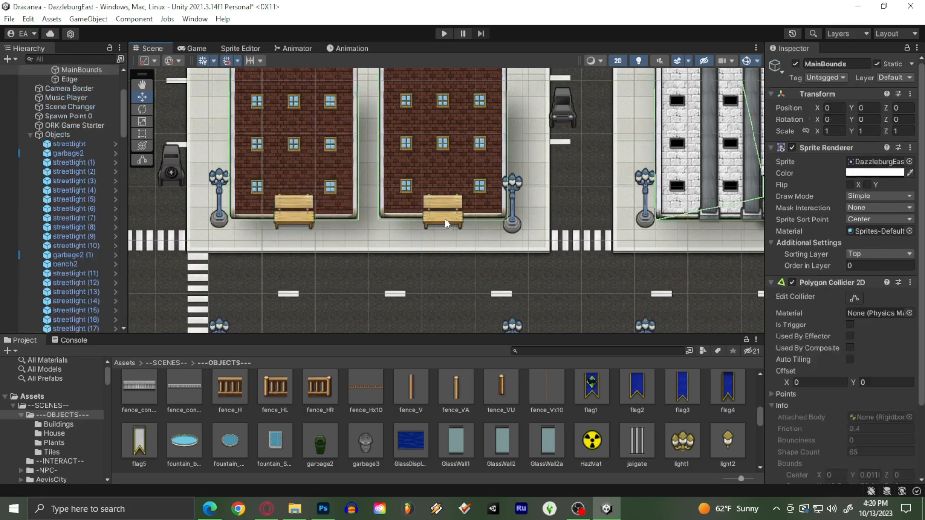
{"action": "scroll", "coordinate": [383, 236], "scroll_direction": "up", "scroll_amount": 3}
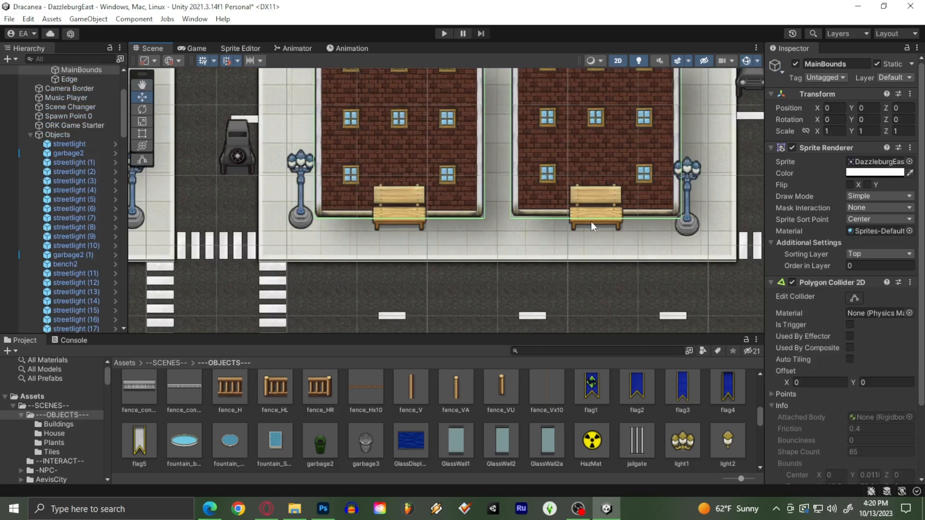
{"action": "left_click", "coordinate": [591, 222]}
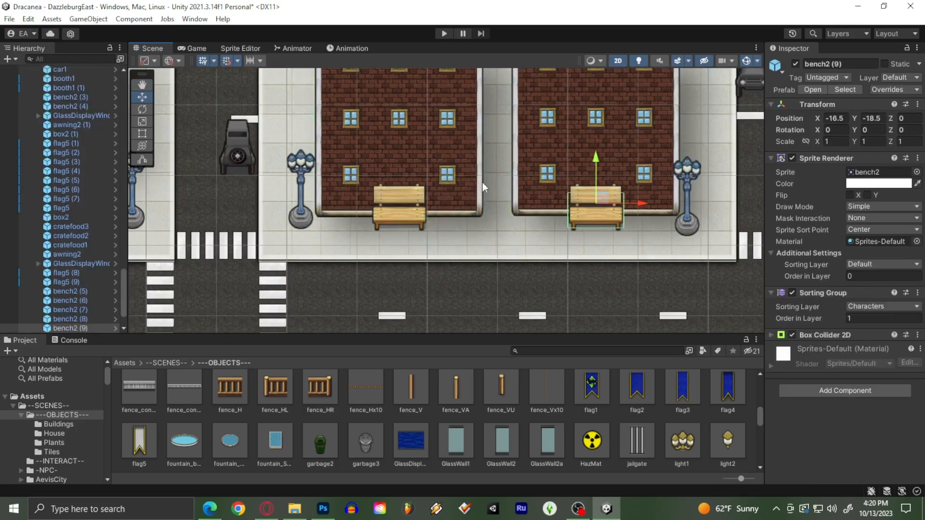
{"action": "scroll", "coordinate": [463, 202], "scroll_direction": "down", "scroll_amount": 3}
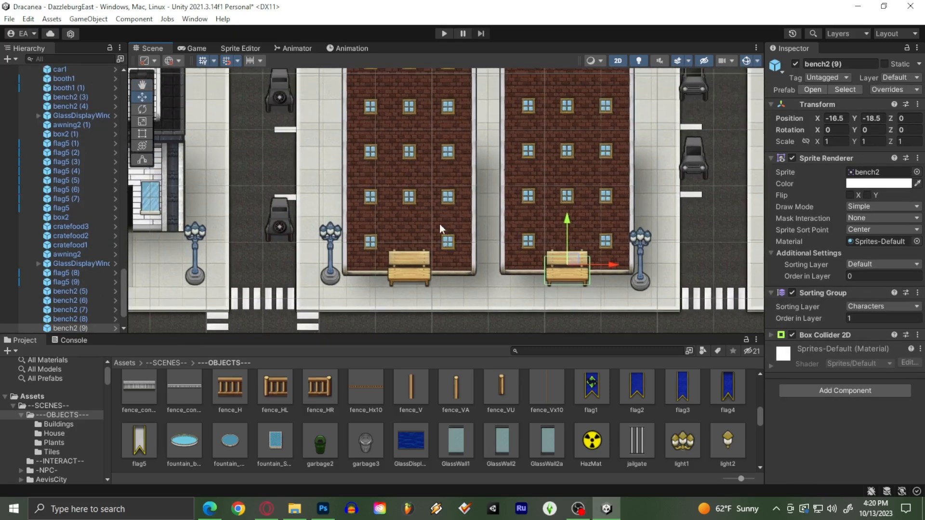
{"action": "scroll", "coordinate": [380, 202], "scroll_direction": "down", "scroll_amount": 2}
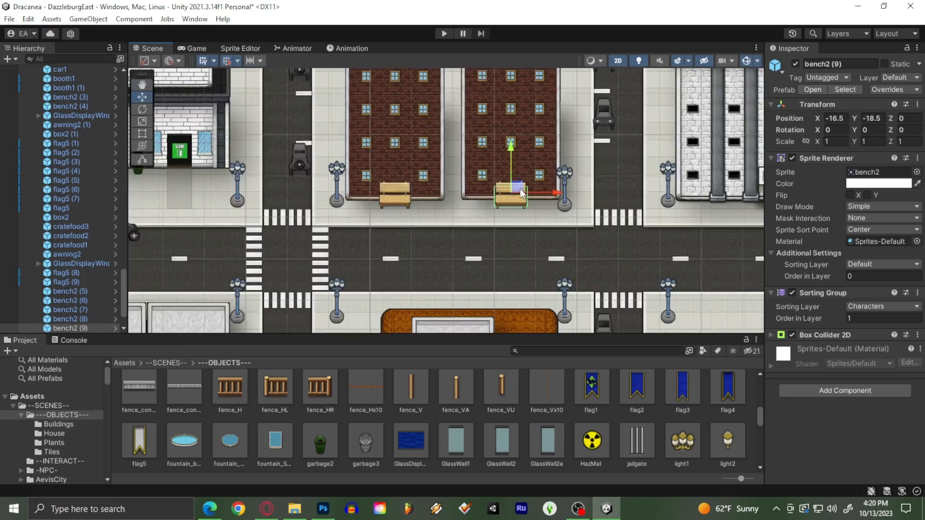
{"action": "key", "text": "ctrl+d"}
{"action": "key", "text": "ctrl+d"}
{"action": "left_click_drag", "start_coordinate": [525, 192], "coordinate": [416, 268]}
{"action": "middle_click_drag", "start_coordinate": [418, 269], "coordinate": [477, 243]}
{"action": "scroll", "coordinate": [469, 126], "scroll_direction": "down", "scroll_amount": 5}
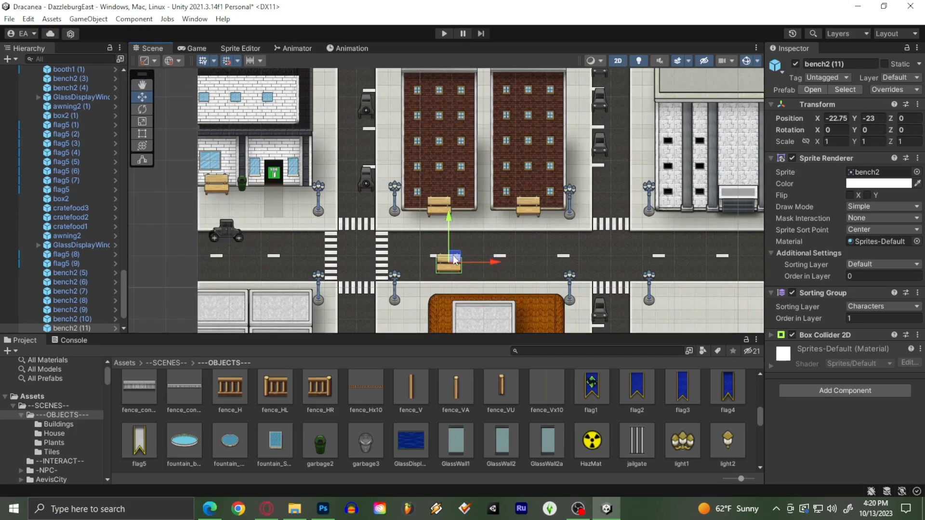
- Try the bench copy beside the white building's entrance at X -34.5 and X -33.25, Y -16.75, and delete it
{"action": "left_click_drag", "start_coordinate": [450, 263], "coordinate": [499, 257]}
{"action": "left_click_drag", "start_coordinate": [561, 264], "coordinate": [299, 183]}
{"action": "scroll", "coordinate": [306, 180], "scroll_direction": "up", "scroll_amount": 2}
{"action": "scroll", "coordinate": [306, 182], "scroll_direction": "up", "scroll_amount": 3}
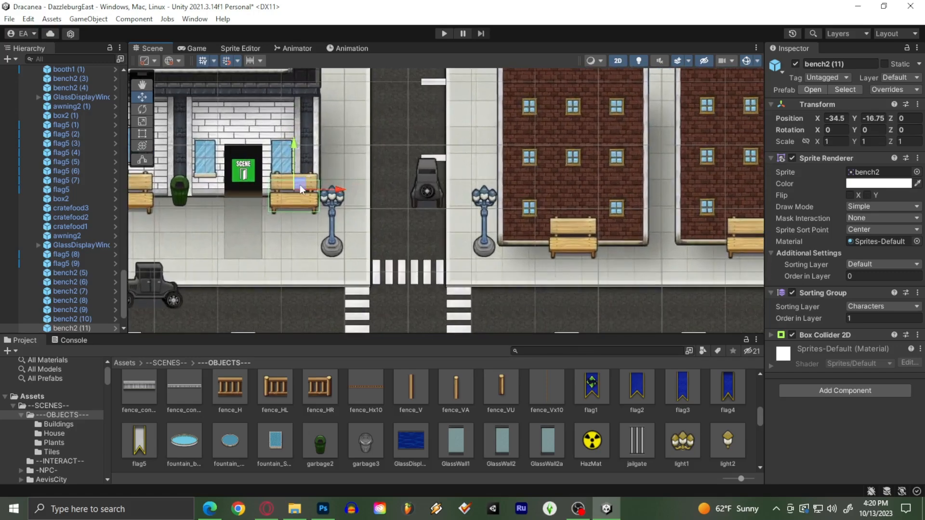
{"action": "left_click_drag", "start_coordinate": [299, 186], "coordinate": [299, 188]}
{"action": "middle_click_drag", "start_coordinate": [217, 202], "coordinate": [253, 213]}
{"action": "scroll", "coordinate": [254, 213], "scroll_direction": "up", "scroll_amount": 2}
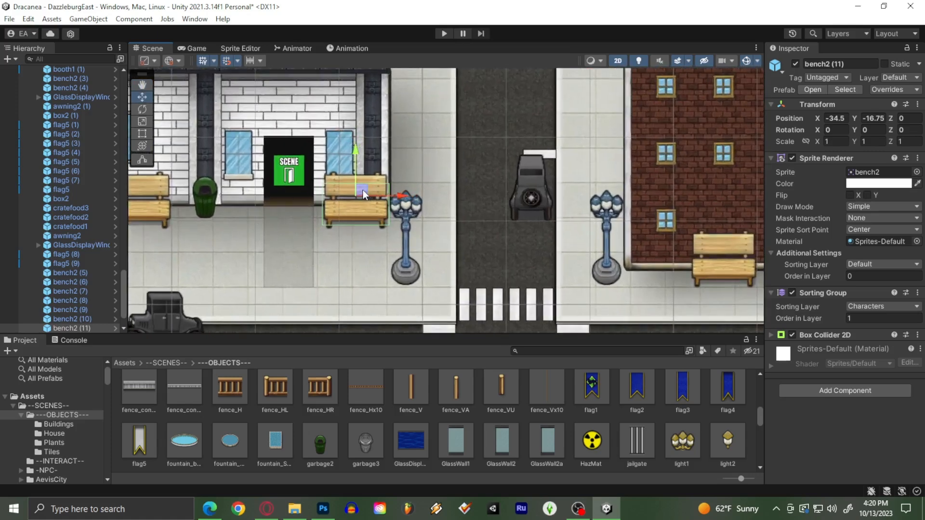
{"action": "left_click_drag", "start_coordinate": [363, 194], "coordinate": [406, 210]}
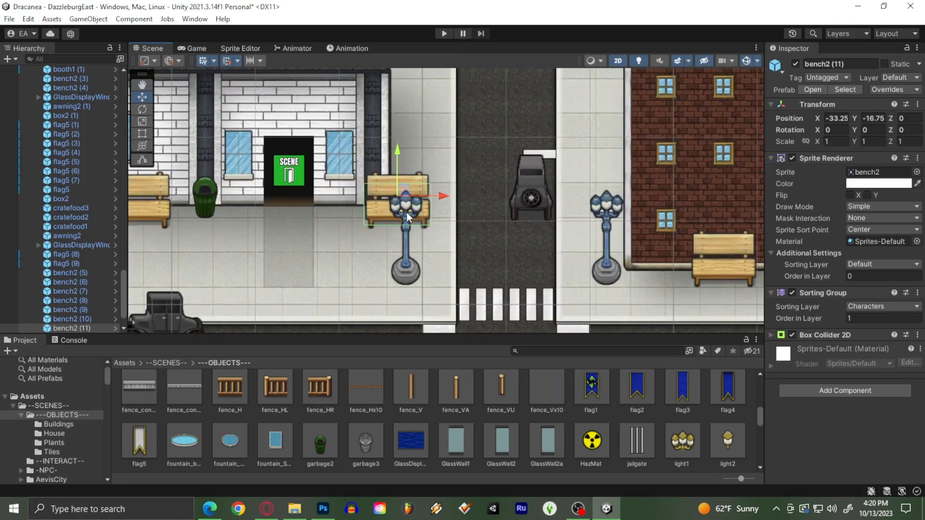
{"action": "key", "text": "Delete"}
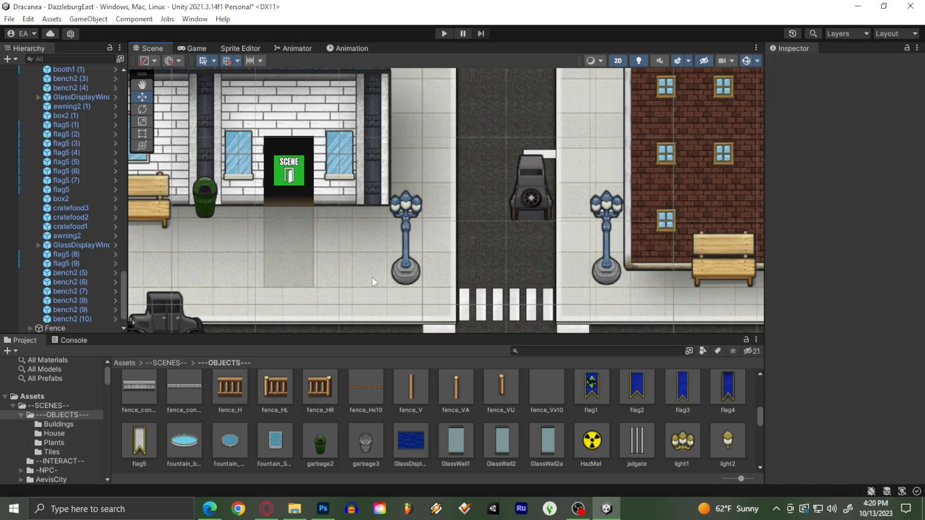
- Examine the garbage can by the white building and the sidewalks around the brown, red and yellow brick buildings
{"action": "left_click", "coordinate": [210, 204]}
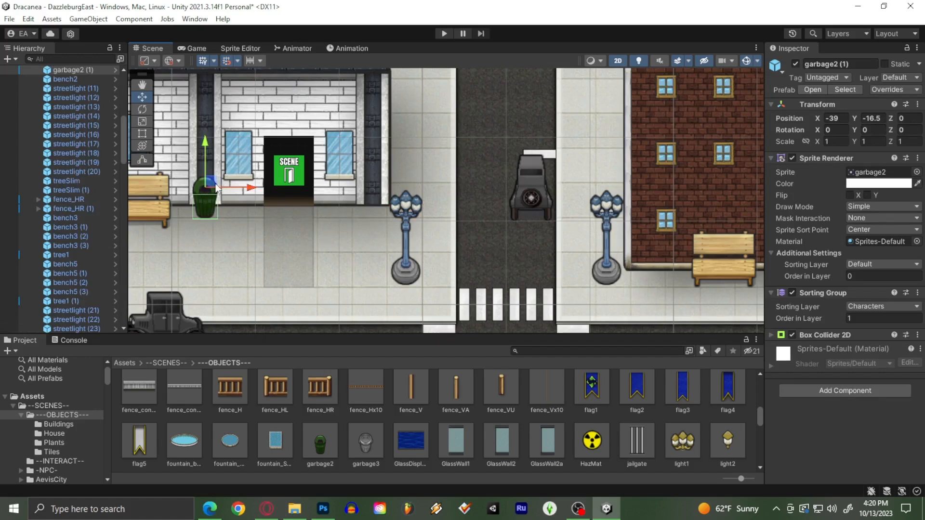
{"action": "scroll", "coordinate": [215, 188], "scroll_direction": "down", "scroll_amount": 2}
{"action": "middle_click_drag", "start_coordinate": [449, 230], "coordinate": [323, 179]}
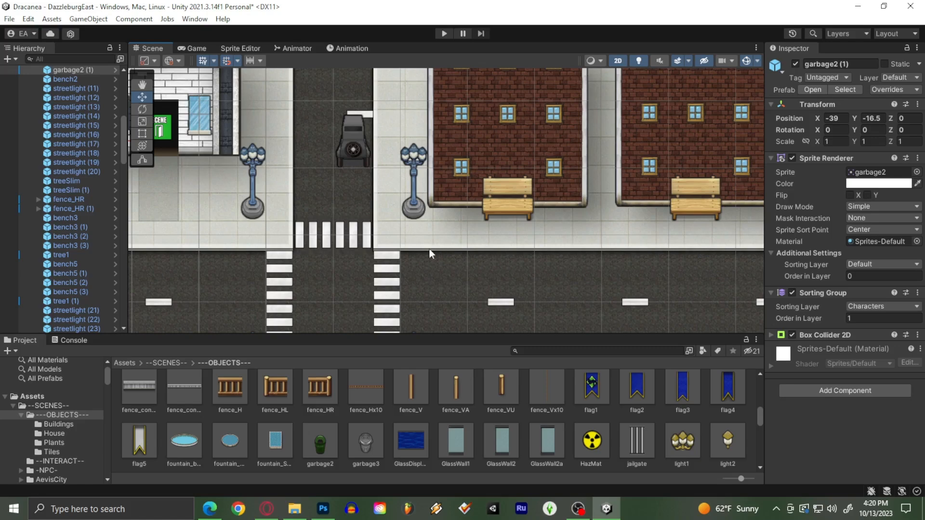
{"action": "middle_click_drag", "start_coordinate": [179, 207], "coordinate": [374, 239]}
{"action": "middle_click_drag", "start_coordinate": [324, 213], "coordinate": [227, 215]}
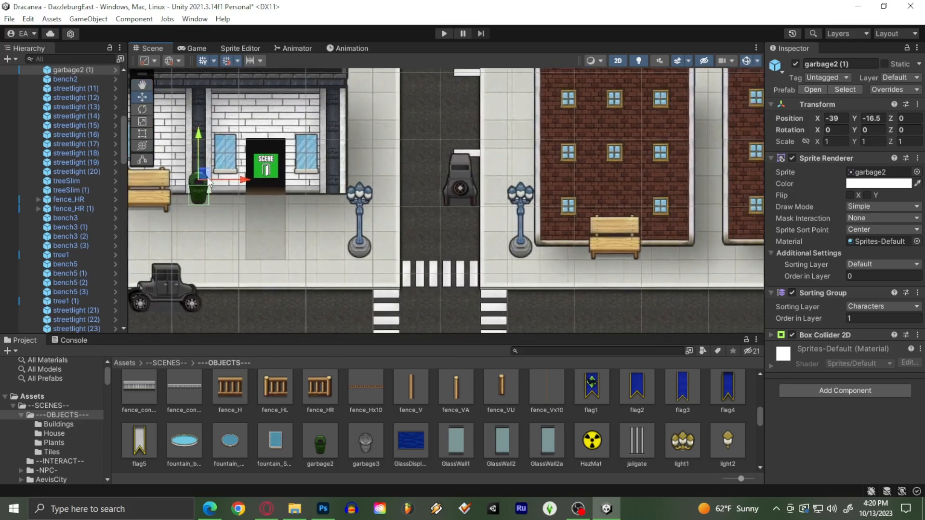
{"action": "scroll", "coordinate": [373, 193], "scroll_direction": "down", "scroll_amount": 6}
{"action": "middle_click_drag", "start_coordinate": [629, 299], "coordinate": [428, 181]}
{"action": "middle_click_drag", "start_coordinate": [404, 289], "coordinate": [361, 112]}
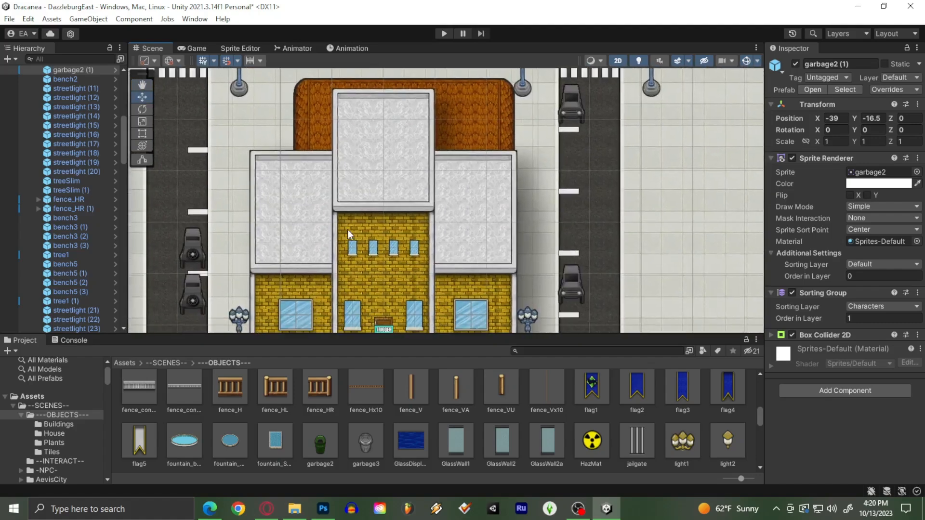
{"action": "middle_click_drag", "start_coordinate": [280, 331], "coordinate": [308, 256]}
{"action": "middle_click_drag", "start_coordinate": [263, 227], "coordinate": [461, 227]}
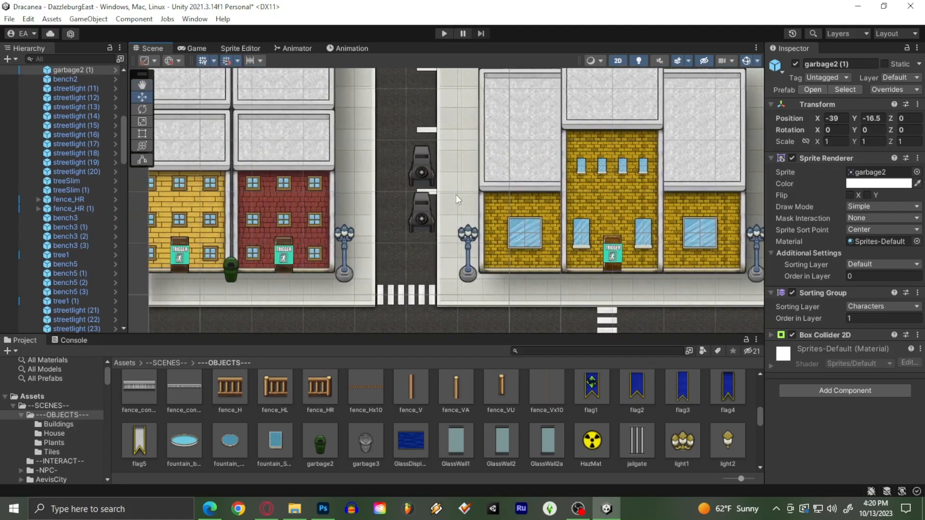
{"action": "middle_click_drag", "start_coordinate": [458, 144], "coordinate": [294, 272]}
{"action": "middle_click_drag", "start_coordinate": [387, 87], "coordinate": [348, 292]}
{"action": "scroll", "coordinate": [352, 203], "scroll_direction": "up", "scroll_amount": 3}
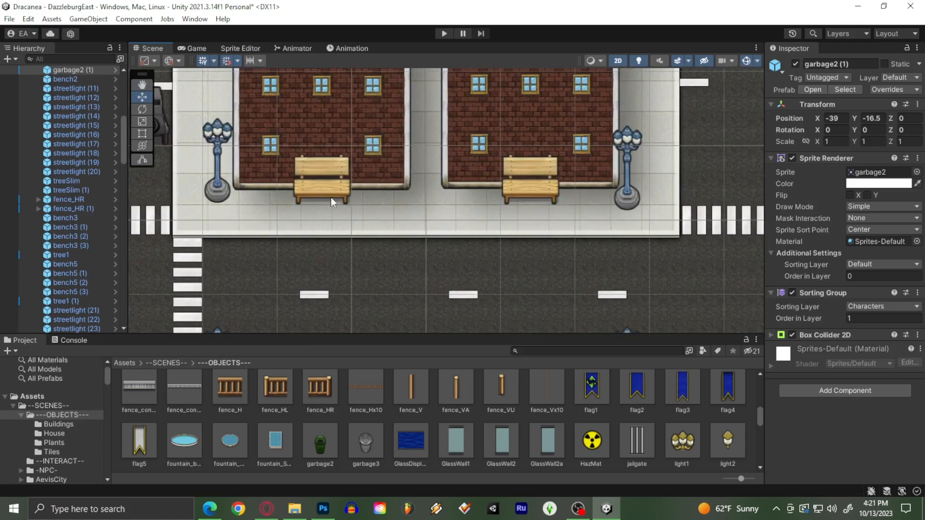
- Duplicate the left brown brick building's bench and place the copy under the yellow building's left window at X -24.75, Y -38.5
{"action": "left_click", "coordinate": [311, 191]}
{"action": "left_click", "coordinate": [330, 191]}
{"action": "scroll", "coordinate": [325, 175], "scroll_direction": "down", "scroll_amount": 1}
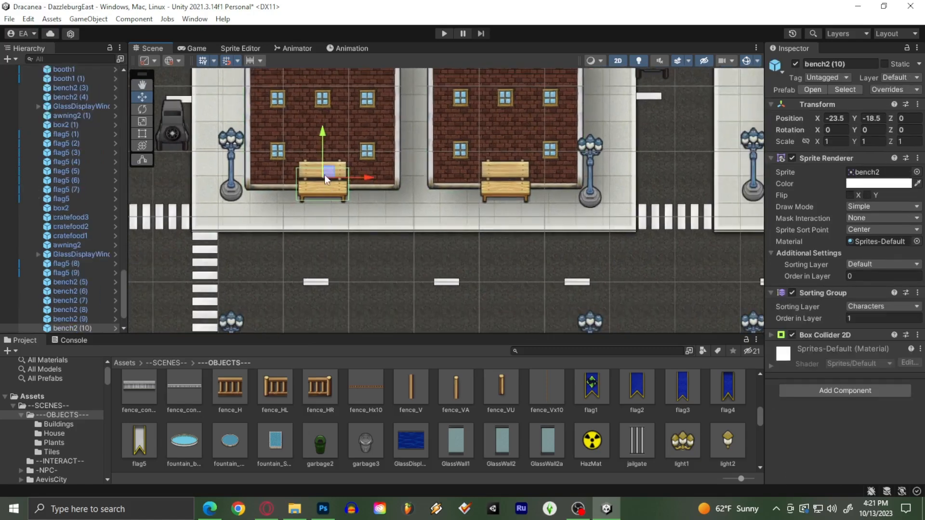
{"action": "scroll", "coordinate": [328, 179], "scroll_direction": "down", "scroll_amount": 5}
{"action": "middle_click_drag", "start_coordinate": [347, 220], "coordinate": [323, 164]}
{"action": "key", "text": "ctrl+d"}
{"action": "left_click_drag", "start_coordinate": [309, 117], "coordinate": [364, 281]}
{"action": "middle_click_drag", "start_coordinate": [381, 310], "coordinate": [381, 151]}
{"action": "left_click_drag", "start_coordinate": [357, 122], "coordinate": [347, 266]}
{"action": "middle_click_drag", "start_coordinate": [348, 267], "coordinate": [377, 153]}
{"action": "left_click_drag", "start_coordinate": [377, 153], "coordinate": [318, 199]}
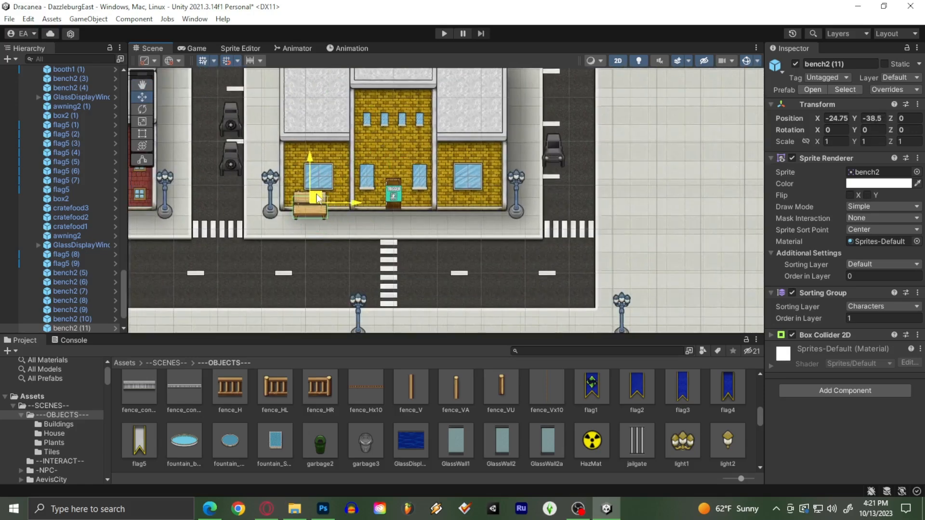
- Duplicate the yellow building's bench and place the copy under its right window at X -15.25, Y -38.5
{"action": "scroll", "coordinate": [318, 199], "scroll_direction": "up", "scroll_amount": 5}
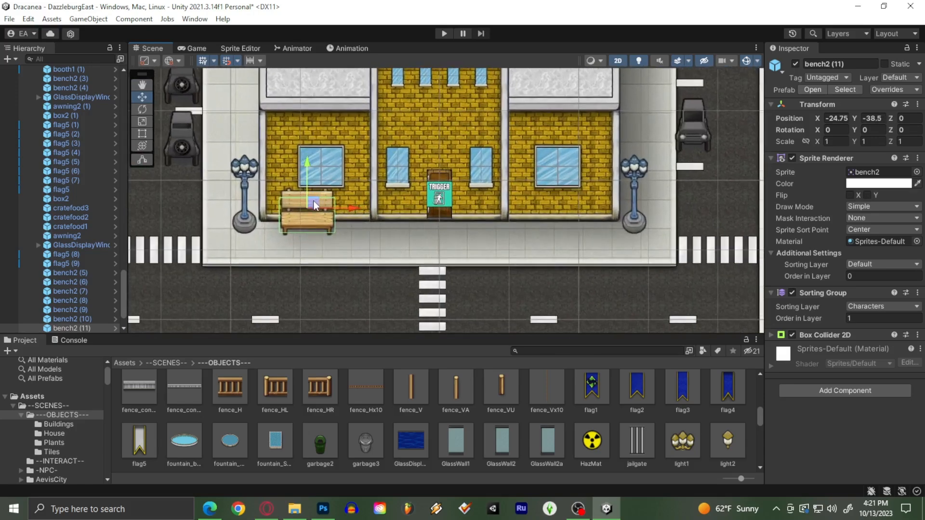
{"action": "key", "text": "ctrl+d"}
{"action": "left_click_drag", "start_coordinate": [313, 205], "coordinate": [575, 203]}
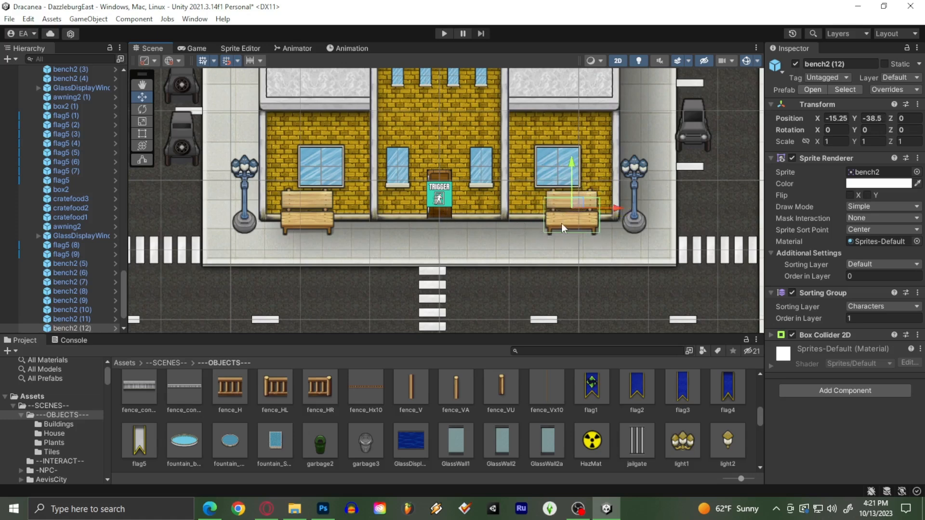
- Duplicate the right brown brick building's bench and try the copy in front of the green brick building at X 16.5, Y -18.5
{"action": "scroll", "coordinate": [422, 249], "scroll_direction": "down", "scroll_amount": 2}
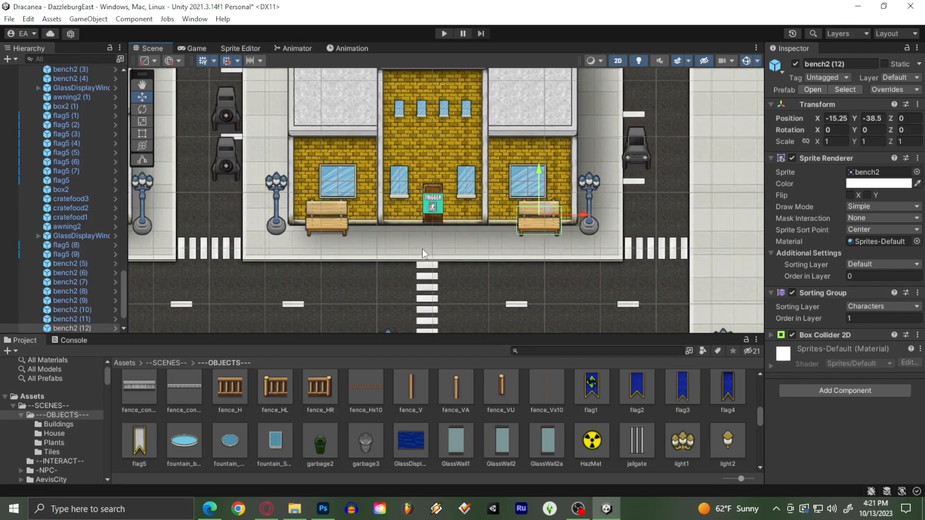
{"action": "middle_click_drag", "start_coordinate": [272, 233], "coordinate": [388, 230]}
{"action": "scroll", "coordinate": [326, 233], "scroll_direction": "up", "scroll_amount": 1}
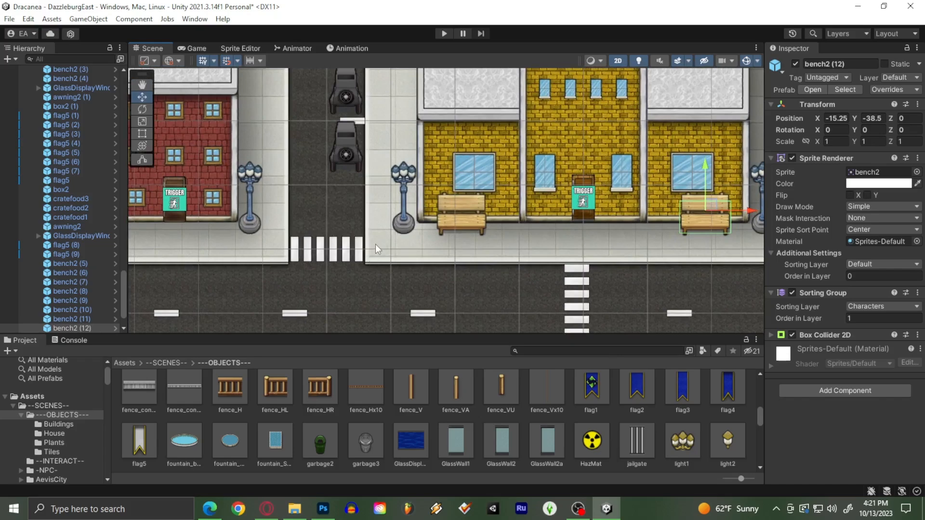
{"action": "middle_click_drag", "start_coordinate": [448, 91], "coordinate": [405, 279]}
{"action": "middle_click_drag", "start_coordinate": [425, 121], "coordinate": [324, 308]}
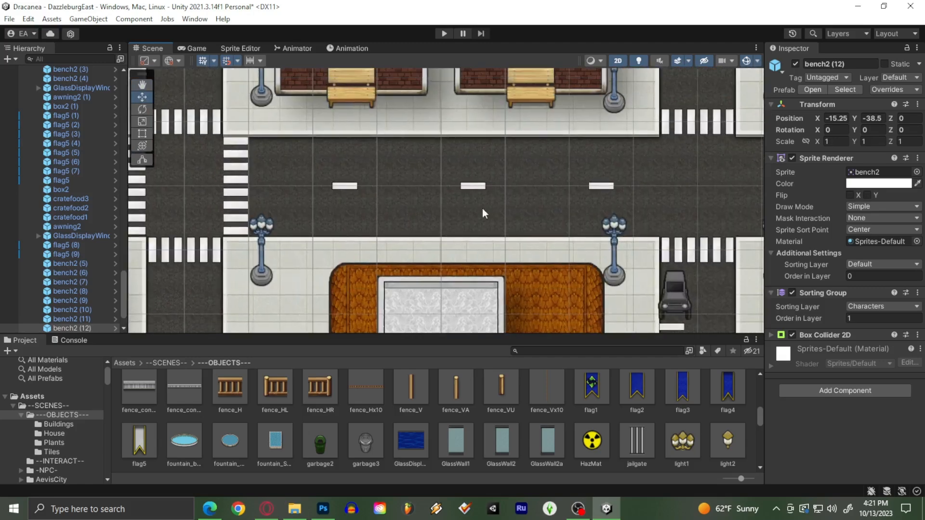
{"action": "middle_click_drag", "start_coordinate": [449, 220], "coordinate": [309, 286]}
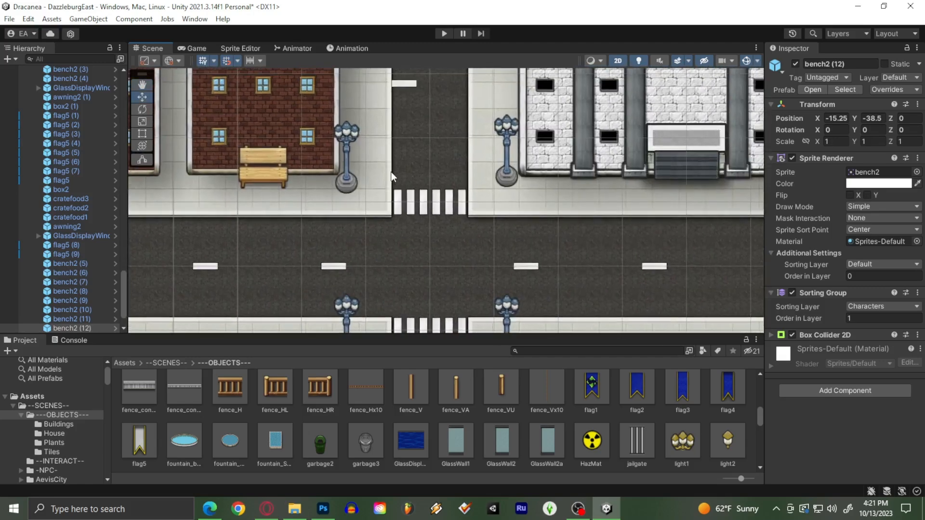
{"action": "left_click", "coordinate": [270, 178]}
{"action": "scroll", "coordinate": [318, 216], "scroll_direction": "down", "scroll_amount": 4}
{"action": "middle_click_drag", "start_coordinate": [270, 221], "coordinate": [176, 243]}
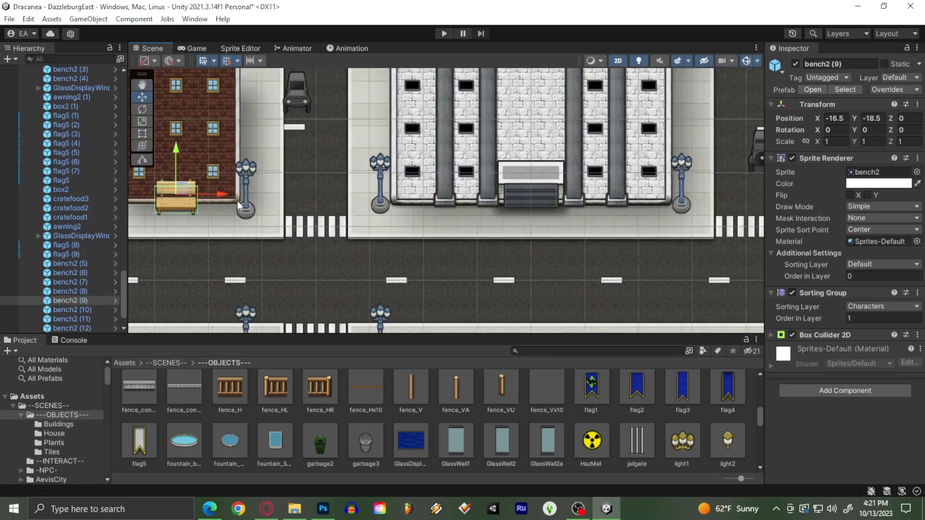
{"action": "scroll", "coordinate": [192, 195], "scroll_direction": "up", "scroll_amount": 1}
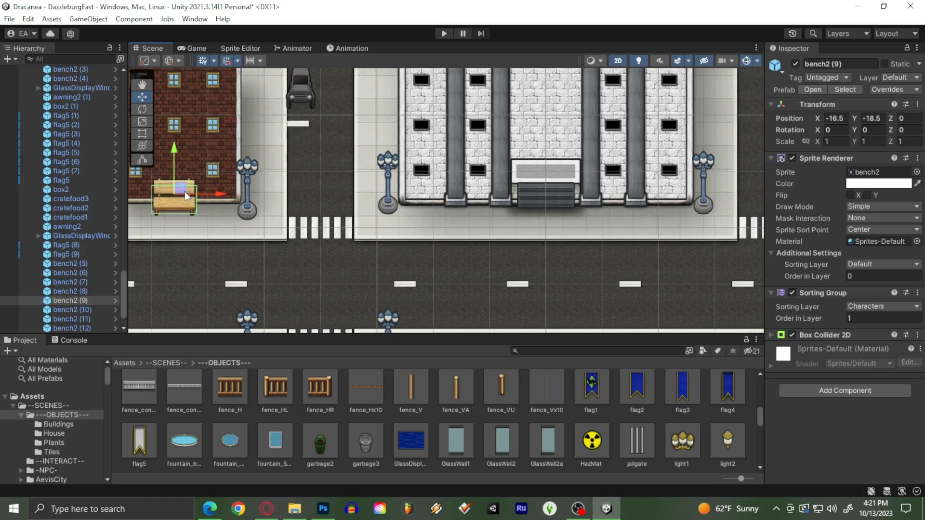
{"action": "key", "text": "ctrl+d"}
{"action": "left_click_drag", "start_coordinate": [184, 192], "coordinate": [540, 215]}
{"action": "middle_click_drag", "start_coordinate": [583, 222], "coordinate": [324, 226]}
{"action": "left_click_drag", "start_coordinate": [275, 216], "coordinate": [663, 192]}
{"action": "middle_click_drag", "start_coordinate": [612, 197], "coordinate": [463, 207]}
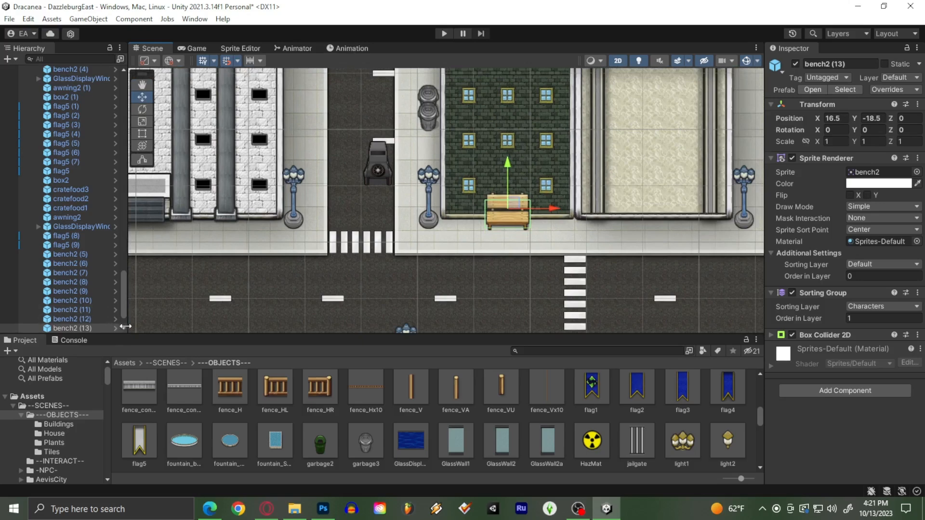
- Delete the bench copy in front of the green brick building
{"action": "middle_click_drag", "start_coordinate": [437, 204], "coordinate": [282, 241]}
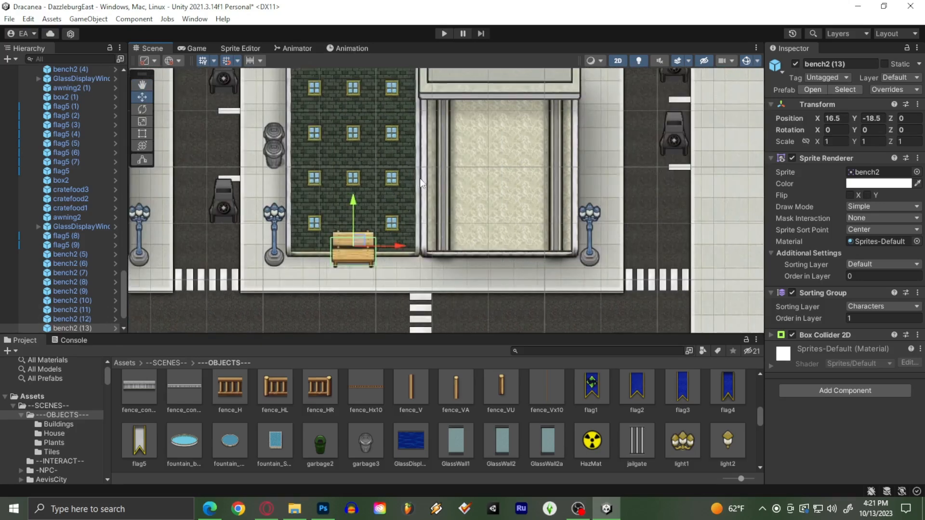
{"action": "scroll", "coordinate": [302, 190], "scroll_direction": "down", "scroll_amount": 3}
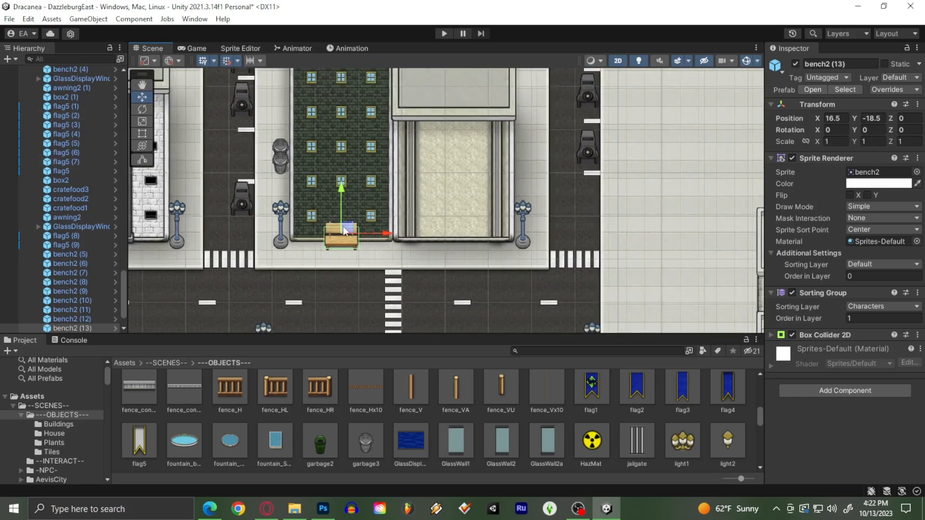
{"action": "scroll", "coordinate": [343, 231], "scroll_direction": "up", "scroll_amount": 4}
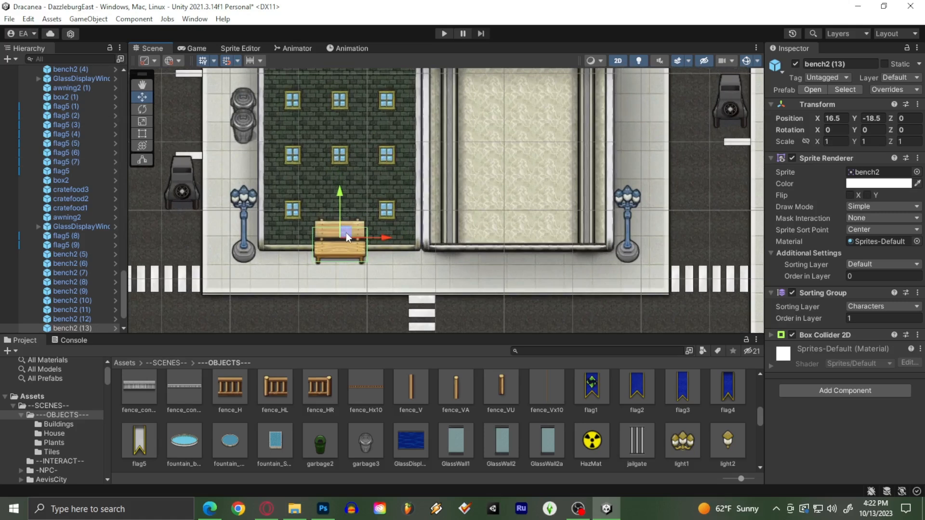
{"action": "key", "text": "Delete"}
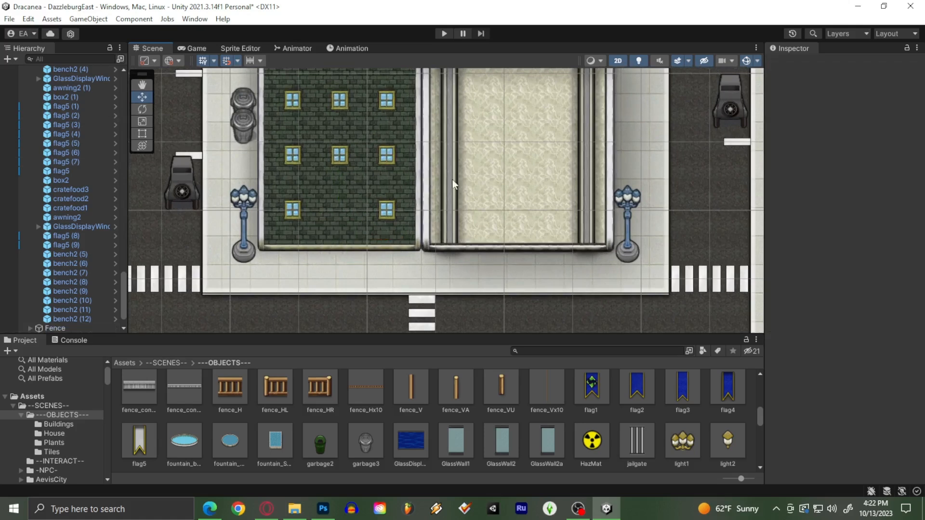
- Look over the street fronts around the green brick building, the clock plaza, the inn and the fenced park for missing furnishings
{"action": "middle_click_drag", "start_coordinate": [377, 193], "coordinate": [265, 226]}
{"action": "scroll", "coordinate": [573, 169], "scroll_direction": "up", "scroll_amount": 1}
{"action": "middle_click_drag", "start_coordinate": [573, 169], "coordinate": [332, 251]}
{"action": "middle_click_drag", "start_coordinate": [441, 150], "coordinate": [414, 260]}
{"action": "middle_click_drag", "start_coordinate": [413, 118], "coordinate": [422, 299]}
{"action": "scroll", "coordinate": [422, 231], "scroll_direction": "down", "scroll_amount": 2}
{"action": "mouse_move", "coordinate": [402, 187]}
{"action": "middle_mouse_down"}
{"action": "mouse_move", "coordinate": [453, 392]}
{"action": "mouse_move", "coordinate": [439, 383]}
{"action": "middle_mouse_up"}
{"action": "middle_click_drag", "start_coordinate": [310, 130], "coordinate": [324, 294]}
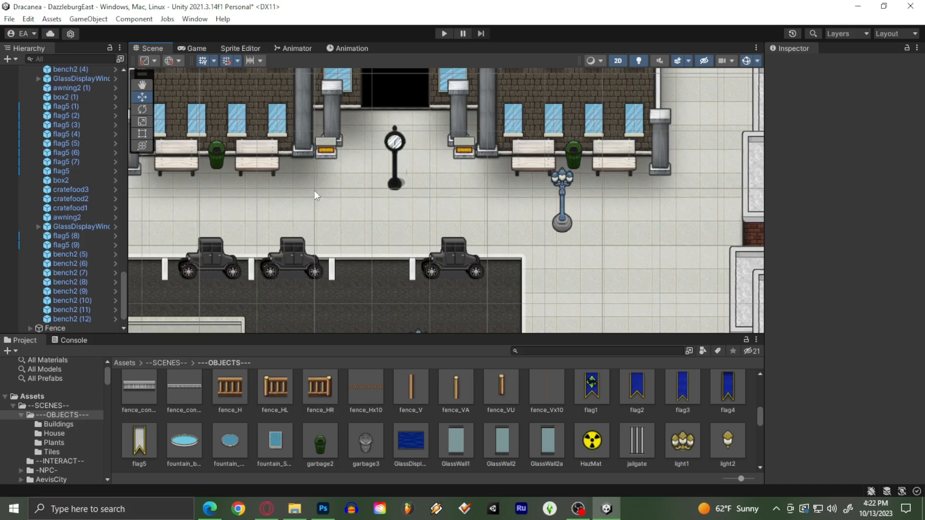
{"action": "middle_click_drag", "start_coordinate": [419, 163], "coordinate": [439, 248]}
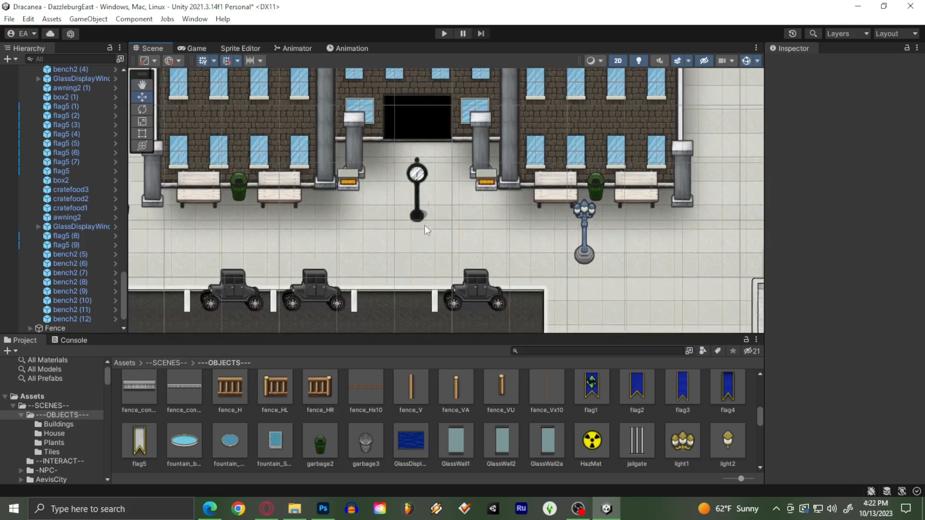
{"action": "middle_click_drag", "start_coordinate": [317, 233], "coordinate": [684, 170]}
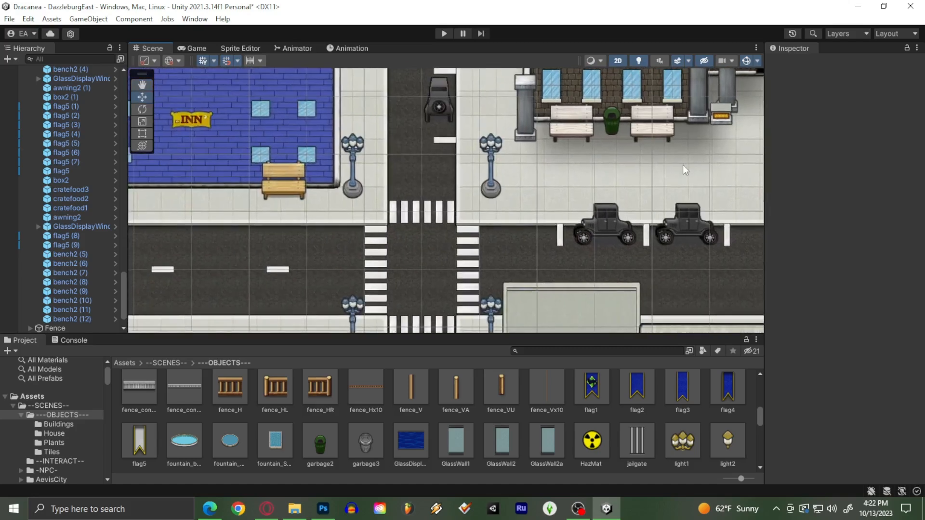
{"action": "middle_click_drag", "start_coordinate": [383, 212], "coordinate": [701, 206]}
{"action": "middle_click_drag", "start_coordinate": [413, 218], "coordinate": [748, 233]}
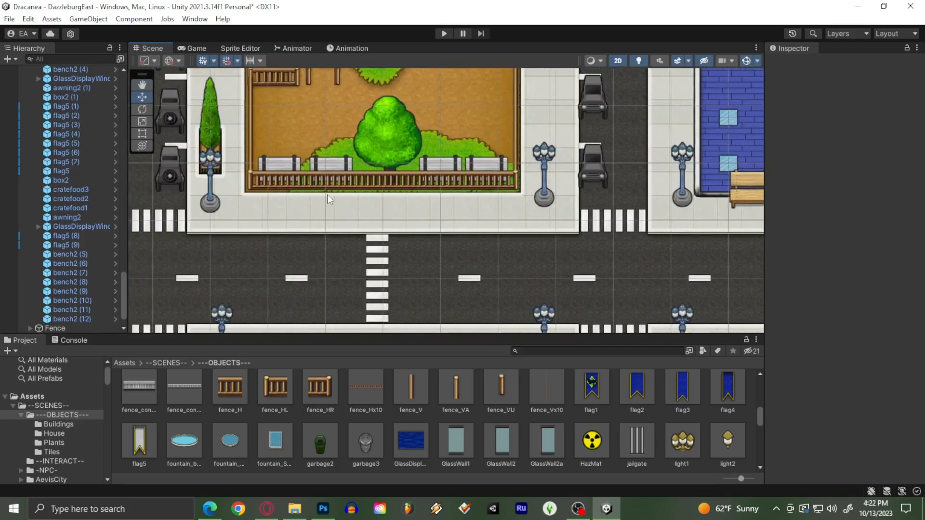
{"action": "middle_click_drag", "start_coordinate": [313, 193], "coordinate": [364, 319]}
{"action": "mouse_move", "coordinate": [426, 178]}
{"action": "middle_mouse_down"}
{"action": "mouse_move", "coordinate": [425, 293]}
{"action": "mouse_move", "coordinate": [411, 317]}
{"action": "mouse_move", "coordinate": [450, 226]}
{"action": "middle_mouse_up"}
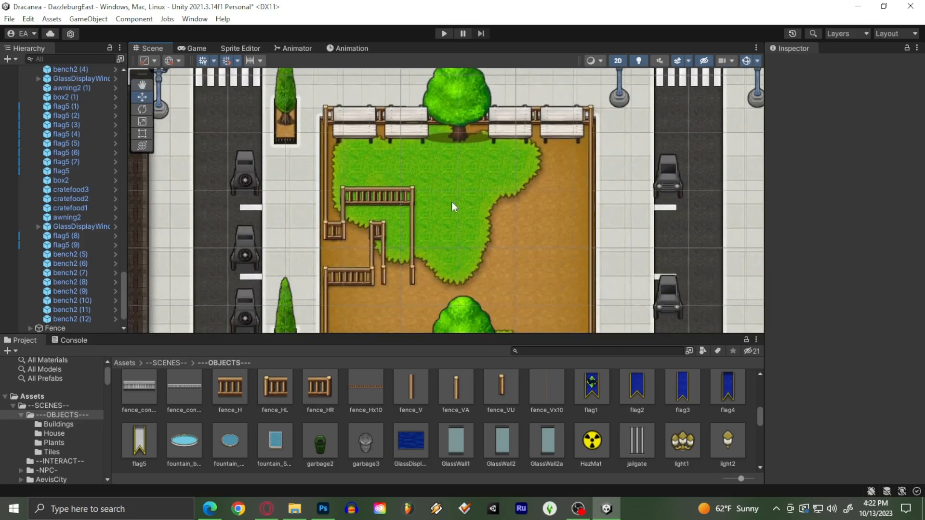
{"action": "scroll", "coordinate": [447, 203], "scroll_direction": "down", "scroll_amount": 6}
{"action": "middle_click_drag", "start_coordinate": [390, 233], "coordinate": [456, 121]}
{"action": "middle_click_drag", "start_coordinate": [427, 245], "coordinate": [460, 159]}
{"action": "middle_click_drag", "start_coordinate": [481, 149], "coordinate": [319, 334]}
{"action": "scroll", "coordinate": [420, 157], "scroll_direction": "up", "scroll_amount": 10}
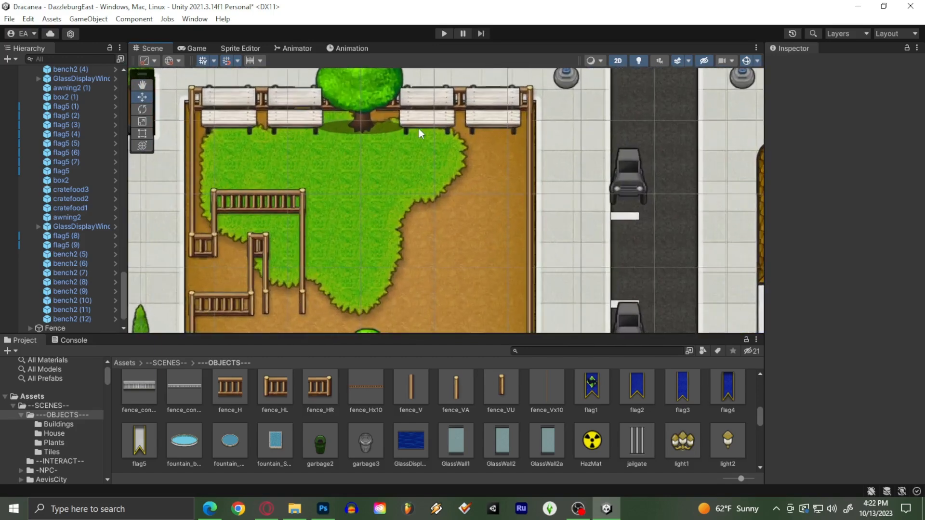
- Survey the blocks from the park down to the yellow building and back to the green brick building for bare facades
{"action": "scroll", "coordinate": [368, 212], "scroll_direction": "down", "scroll_amount": 4}
{"action": "middle_click_drag", "start_coordinate": [345, 242], "coordinate": [575, 175]}
{"action": "middle_click_drag", "start_coordinate": [407, 234], "coordinate": [463, 126]}
{"action": "middle_click_drag", "start_coordinate": [369, 242], "coordinate": [427, 133]}
{"action": "middle_click_drag", "start_coordinate": [512, 299], "coordinate": [547, 177]}
{"action": "mouse_move", "coordinate": [588, 279]}
{"action": "middle_mouse_down"}
{"action": "mouse_move", "coordinate": [479, 128]}
{"action": "mouse_move", "coordinate": [363, 47]}
{"action": "middle_mouse_up"}
{"action": "middle_click_drag", "start_coordinate": [432, 238], "coordinate": [451, 141]}
{"action": "scroll", "coordinate": [435, 263], "scroll_direction": "down", "scroll_amount": 12}
{"action": "middle_click_drag", "start_coordinate": [480, 268], "coordinate": [431, 123]}
{"action": "middle_click_drag", "start_coordinate": [455, 218], "coordinate": [439, 127]}
{"action": "middle_click_drag", "start_coordinate": [408, 260], "coordinate": [429, 107]}
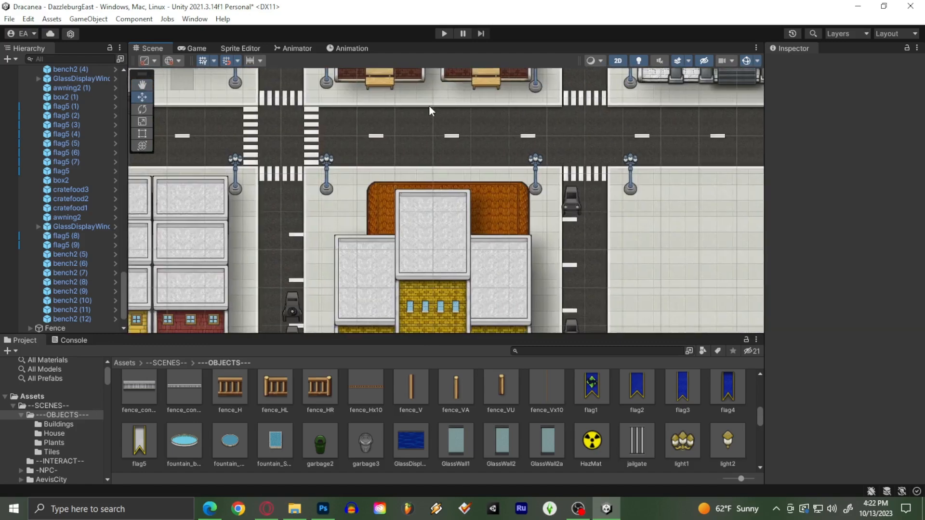
{"action": "middle_click_drag", "start_coordinate": [448, 237], "coordinate": [453, 126]}
{"action": "scroll", "coordinate": [299, 214], "scroll_direction": "up", "scroll_amount": 5}
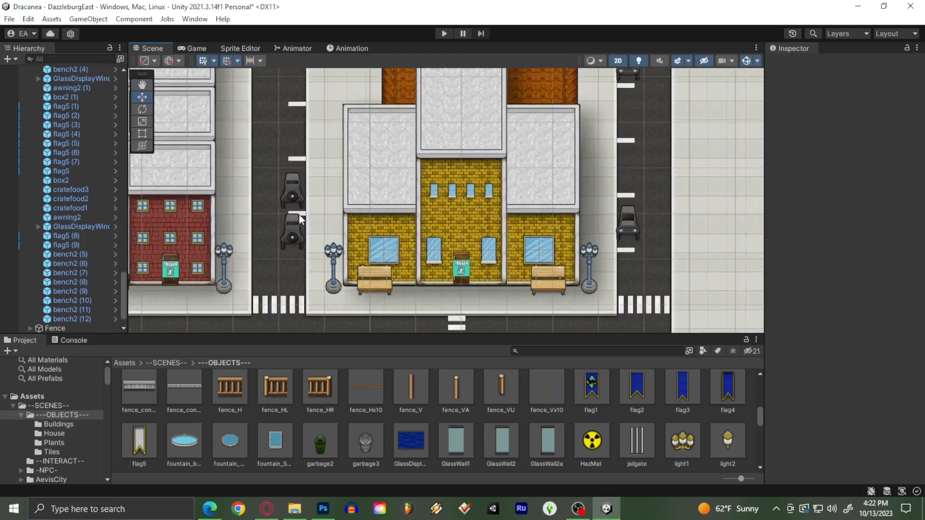
{"action": "middle_click_drag", "start_coordinate": [299, 215], "coordinate": [468, 164]}
{"action": "mouse_move", "coordinate": [548, 172]}
{"action": "middle_mouse_down"}
{"action": "mouse_move", "coordinate": [236, 237]}
{"action": "mouse_move", "coordinate": [354, 337]}
{"action": "middle_mouse_up"}
{"action": "middle_click_drag", "start_coordinate": [458, 195], "coordinate": [285, 275]}
{"action": "middle_click_drag", "start_coordinate": [566, 182], "coordinate": [263, 248]}
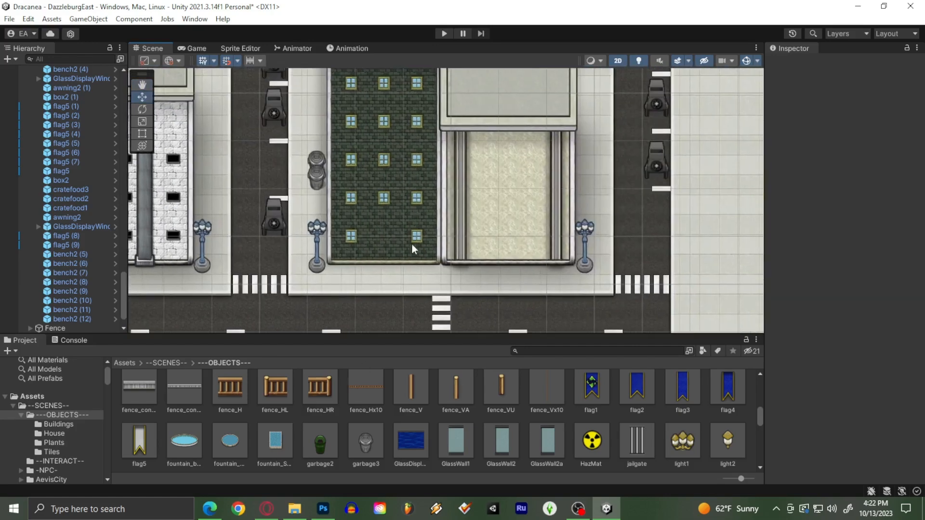
{"action": "scroll", "coordinate": [426, 243], "scroll_direction": "up", "scroll_amount": 1}
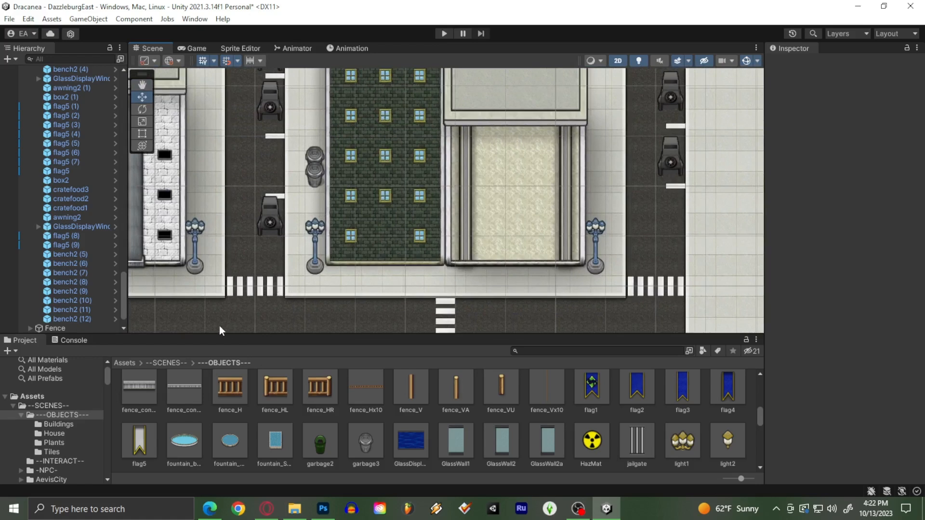
- Place the Door1 prefab from the --INTERACT-- folder at the base of the green brick building at X 16.5, Y -18
{"action": "left_click", "coordinate": [69, 417]}
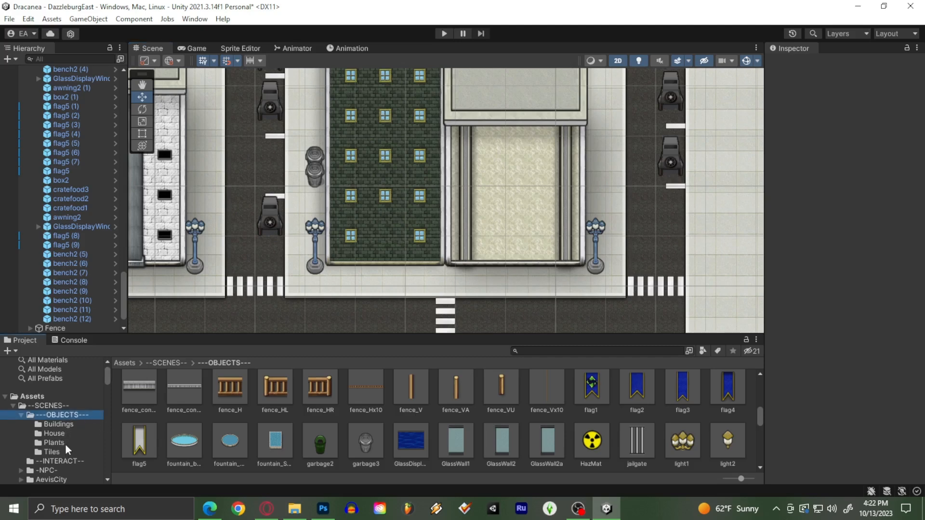
{"action": "left_click", "coordinate": [62, 460]}
{"action": "scroll", "coordinate": [239, 247], "scroll_direction": "down", "scroll_amount": 5}
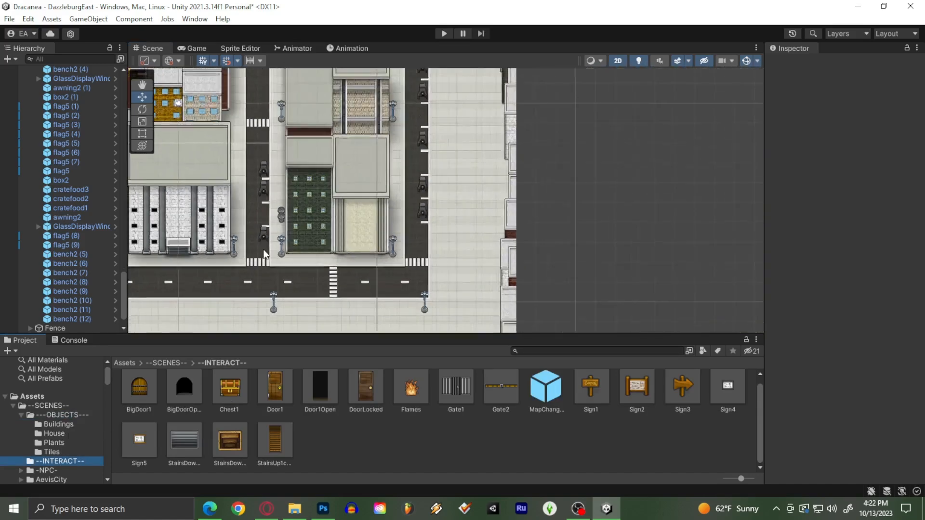
{"action": "middle_click_drag", "start_coordinate": [240, 247], "coordinate": [514, 226]}
{"action": "scroll", "coordinate": [510, 224], "scroll_direction": "down", "scroll_amount": 3}
{"action": "middle_click_drag", "start_coordinate": [481, 182], "coordinate": [467, 223]}
{"action": "scroll", "coordinate": [466, 226], "scroll_direction": "down", "scroll_amount": 7}
{"action": "middle_click_drag", "start_coordinate": [433, 185], "coordinate": [425, 226]}
{"action": "middle_click_drag", "start_coordinate": [464, 286], "coordinate": [414, 223]}
{"action": "scroll", "coordinate": [413, 220], "scroll_direction": "up", "scroll_amount": 4}
{"action": "scroll", "coordinate": [412, 223], "scroll_direction": "up", "scroll_amount": 8}
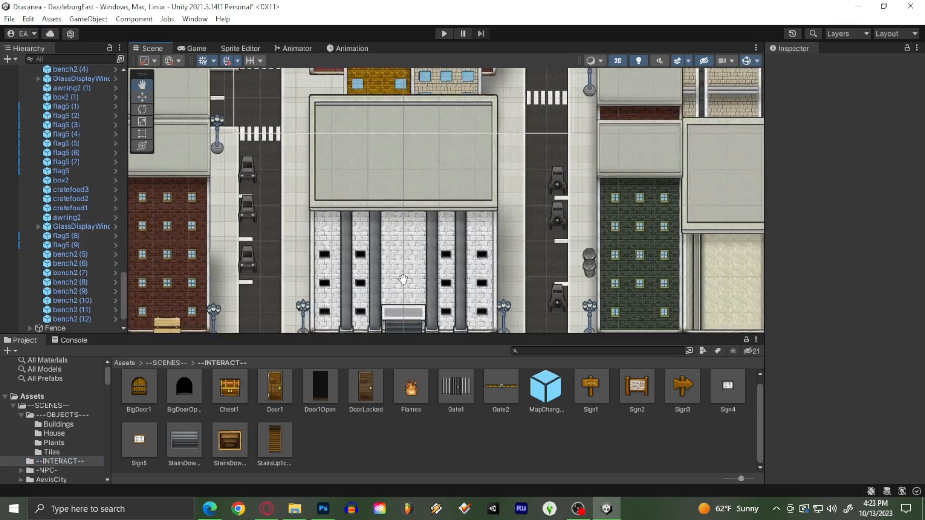
{"action": "scroll", "coordinate": [389, 217], "scroll_direction": "up", "scroll_amount": 4}
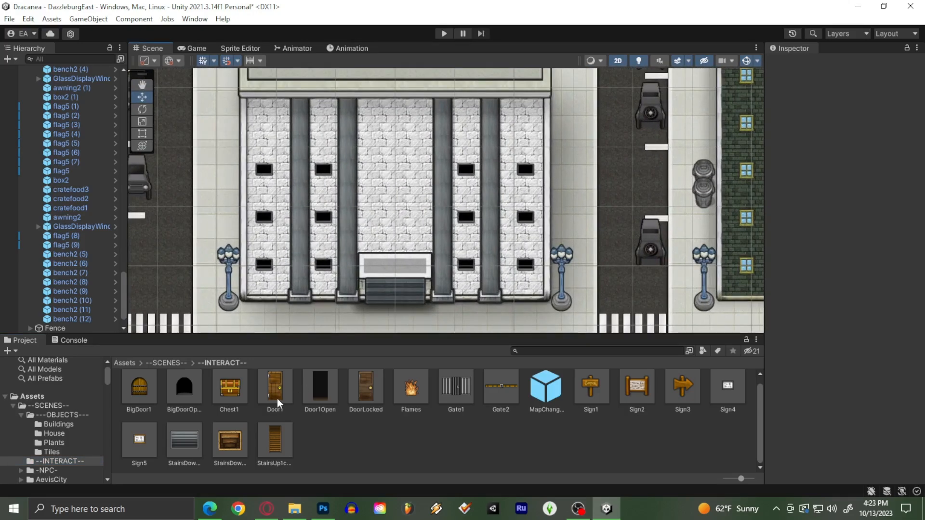
{"action": "middle_click_drag", "start_coordinate": [526, 236], "coordinate": [163, 211]}
{"action": "middle_click_drag", "start_coordinate": [366, 266], "coordinate": [254, 214]}
{"action": "scroll", "coordinate": [282, 289], "scroll_direction": "up", "scroll_amount": 4}
{"action": "scroll", "coordinate": [283, 306], "scroll_direction": "up", "scroll_amount": 1}
{"action": "left_click_drag", "start_coordinate": [269, 389], "coordinate": [336, 172]}
- Place the BigDoor1 prefab above the entrance stairs of the white brick building at X 0, Y -16
{"action": "scroll", "coordinate": [325, 210], "scroll_direction": "down", "scroll_amount": 2}
{"action": "scroll", "coordinate": [294, 221], "scroll_direction": "down", "scroll_amount": 4}
{"action": "middle_click_drag", "start_coordinate": [287, 227], "coordinate": [523, 260]}
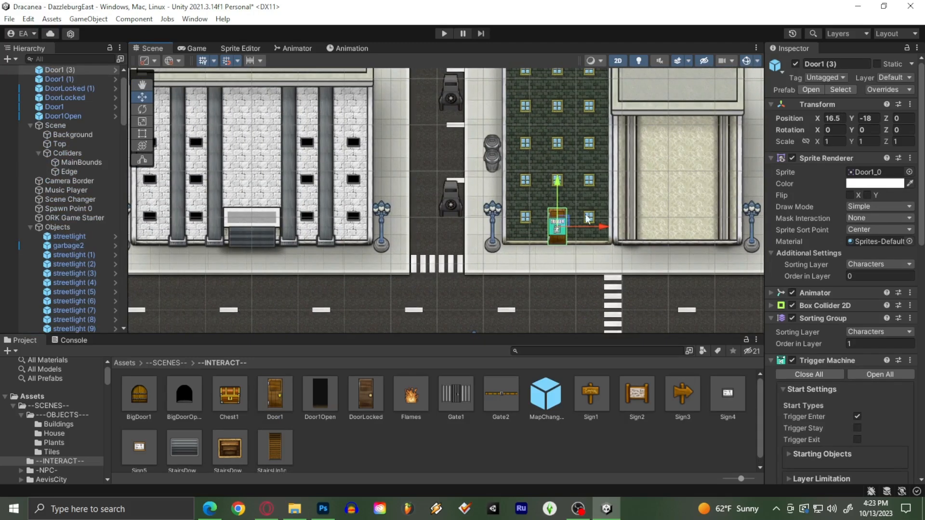
{"action": "middle_click_drag", "start_coordinate": [260, 185], "coordinate": [376, 207]}
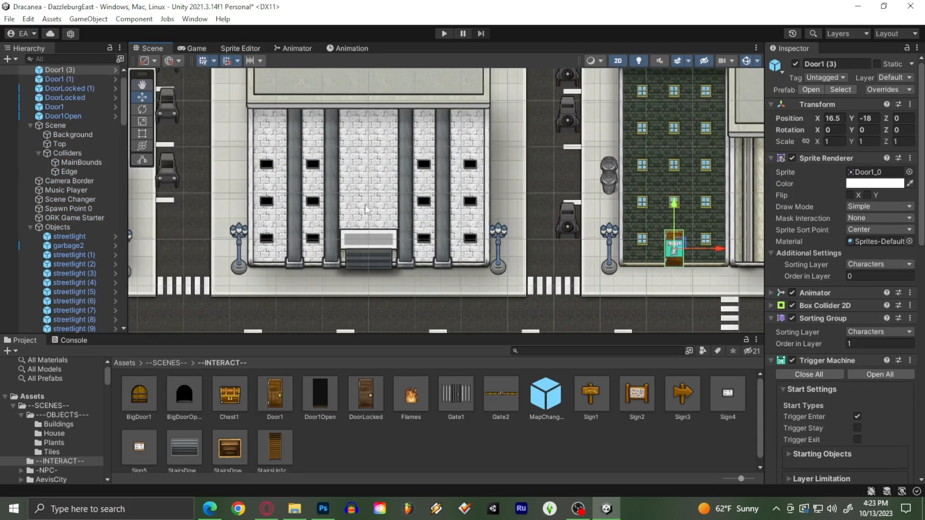
{"action": "scroll", "coordinate": [358, 203], "scroll_direction": "up", "scroll_amount": 10}
{"action": "left_click_drag", "start_coordinate": [137, 414], "coordinate": [384, 225]}
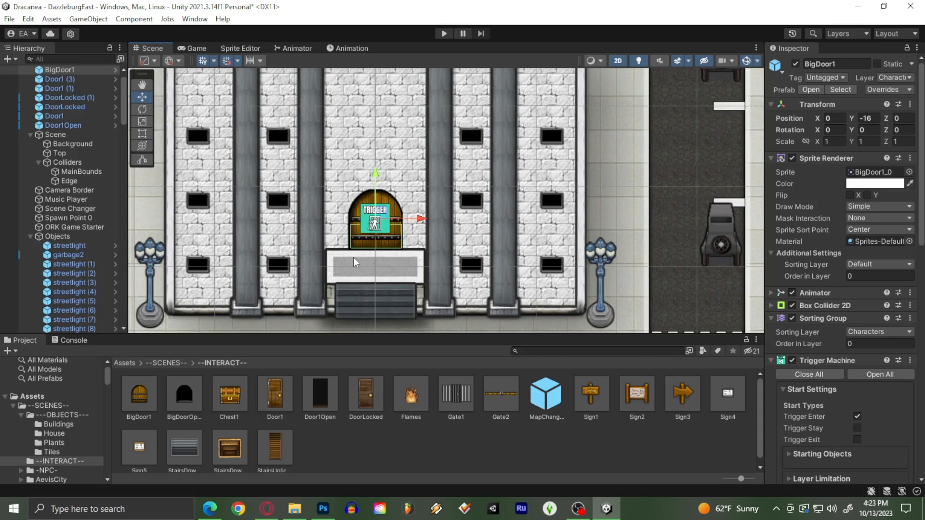
- Select the green brick building's door and inspect the surrounding entrances, ending at the double doors of the shop with blue awnings
{"action": "middle_click_drag", "start_coordinate": [492, 270], "coordinate": [125, 250]}
{"action": "left_click", "coordinate": [511, 260]}
{"action": "middle_click_drag", "start_coordinate": [512, 260], "coordinate": [350, 256]}
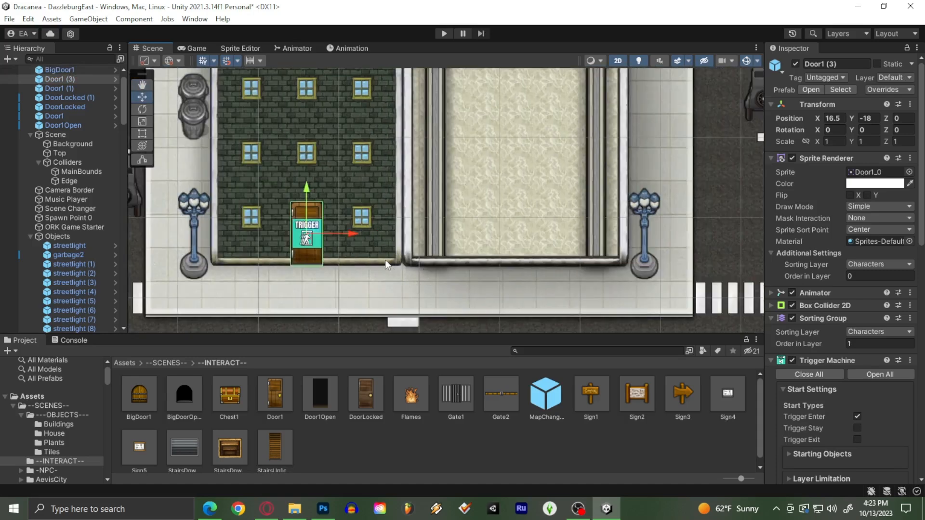
{"action": "middle_click_drag", "start_coordinate": [286, 201], "coordinate": [403, 352]}
{"action": "middle_click_drag", "start_coordinate": [269, 183], "coordinate": [457, 452]}
{"action": "scroll", "coordinate": [347, 275], "scroll_direction": "down", "scroll_amount": 5}
{"action": "middle_click_drag", "start_coordinate": [309, 209], "coordinate": [422, 486]}
{"action": "middle_click_drag", "start_coordinate": [331, 189], "coordinate": [245, 367]}
{"action": "middle_click_drag", "start_coordinate": [303, 271], "coordinate": [599, 238]}
{"action": "middle_click_drag", "start_coordinate": [343, 245], "coordinate": [493, 130]}
{"action": "scroll", "coordinate": [502, 252], "scroll_direction": "down", "scroll_amount": 12}
{"action": "middle_click_drag", "start_coordinate": [502, 252], "coordinate": [511, 106]}
{"action": "scroll", "coordinate": [369, 251], "scroll_direction": "up", "scroll_amount": 5}
{"action": "scroll", "coordinate": [370, 252], "scroll_direction": "up", "scroll_amount": 4}
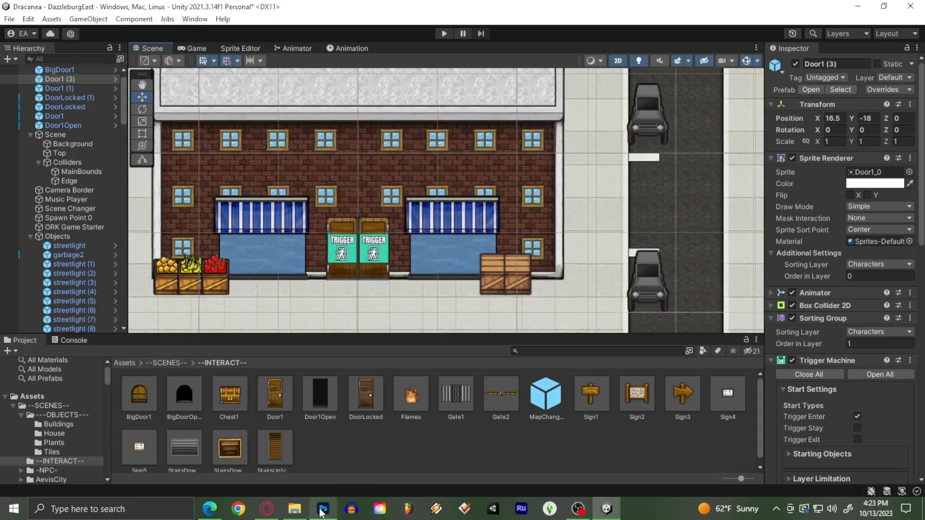
- Switch to Photoshop and browse for an image to open in the Dracanea project's Assets/Graphics folder
{"action": "mouse_move", "coordinate": [322, 512]}
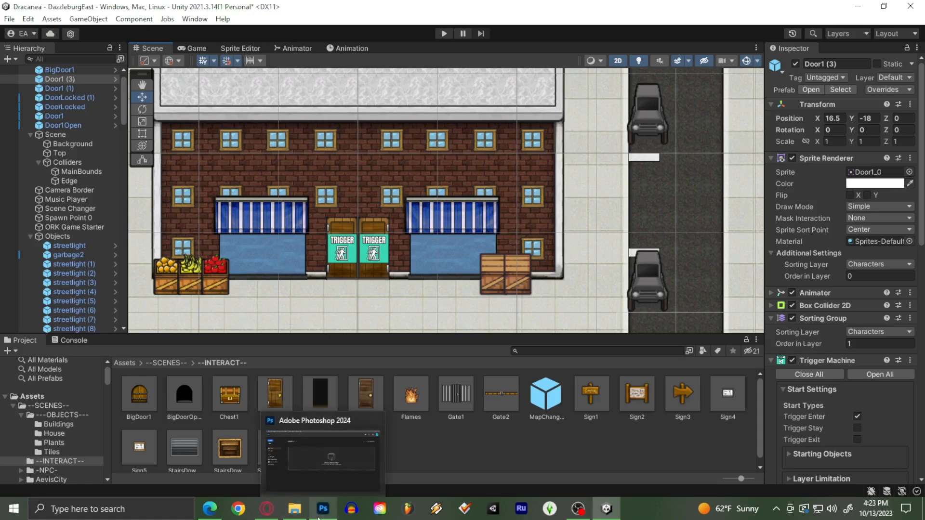
{"action": "left_click", "coordinate": [319, 516]}
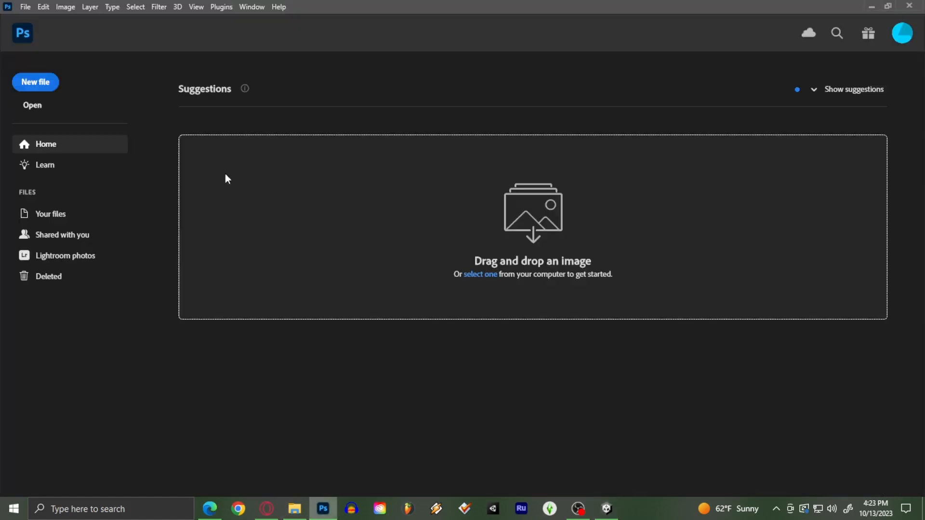
{"action": "left_click", "coordinate": [25, 7]}
{"action": "left_click", "coordinate": [39, 30]}
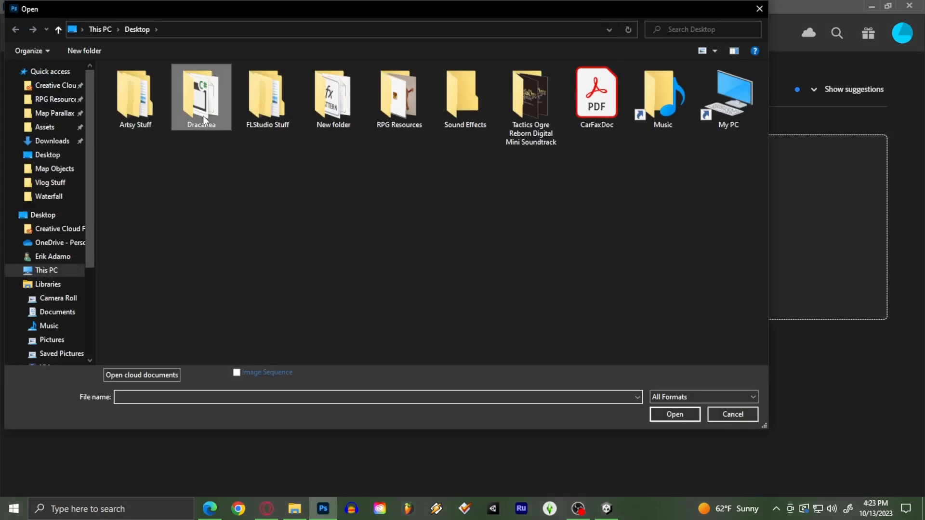
{"action": "double_click", "coordinate": [200, 99]}
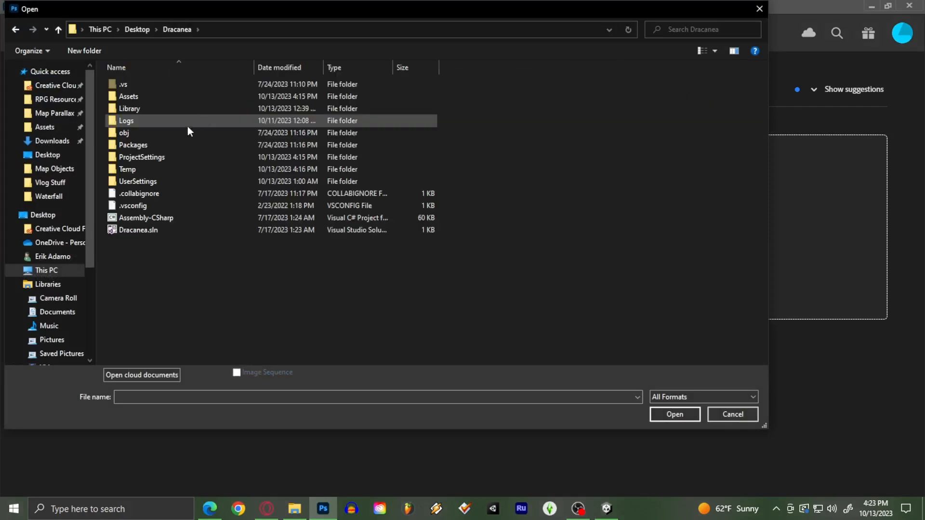
{"action": "left_click", "coordinate": [138, 98]}
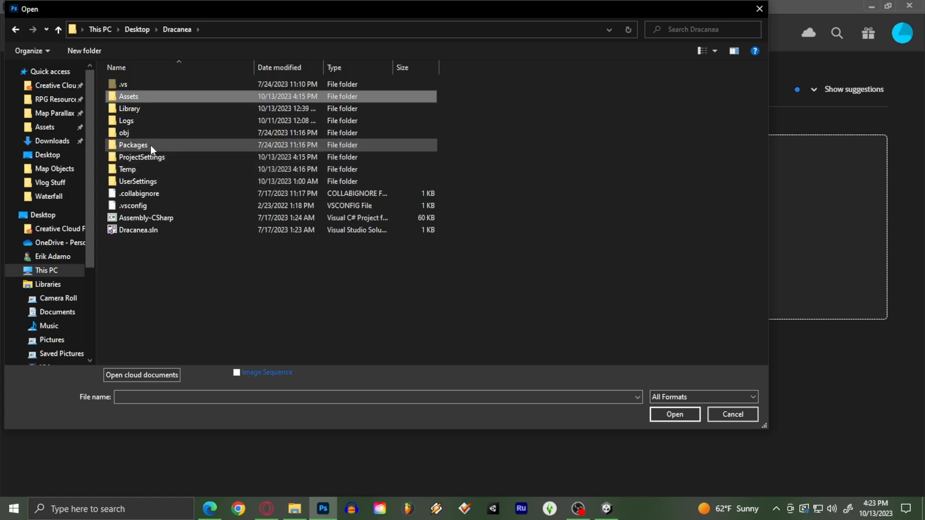
{"action": "double_click", "coordinate": [149, 96]}
{"action": "double_click", "coordinate": [139, 109]}
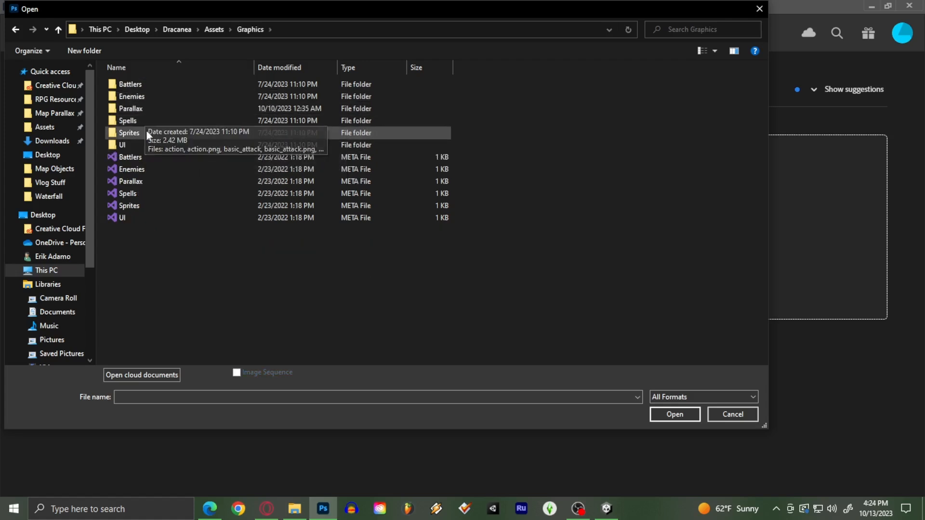
- Open the Door1 image from the Sprites/Objects folder
{"action": "double_click", "coordinate": [134, 109]}
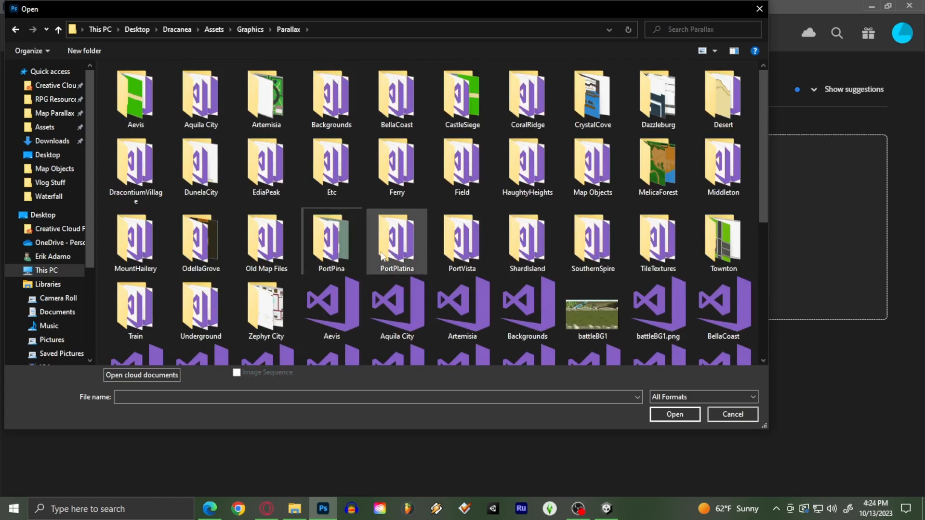
{"action": "key", "text": "alt+Up"}
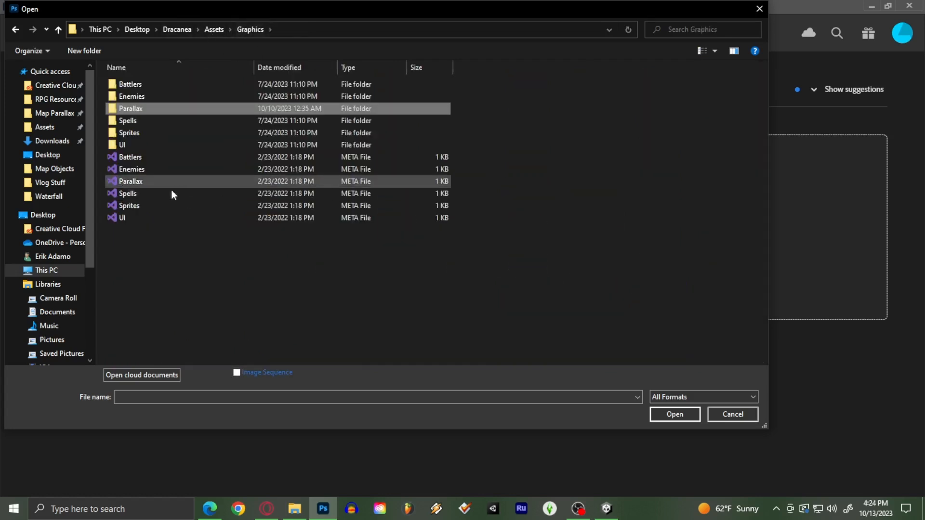
{"action": "double_click", "coordinate": [144, 132]}
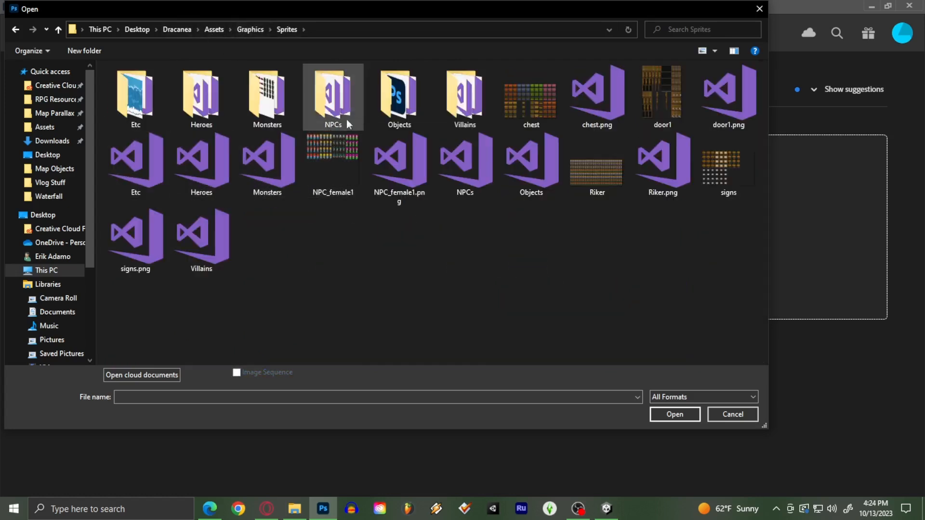
{"action": "double_click", "coordinate": [399, 99]}
{"action": "scroll", "coordinate": [496, 202], "scroll_direction": "down", "scroll_amount": 2}
{"action": "scroll", "coordinate": [530, 197], "scroll_direction": "up", "scroll_amount": 2}
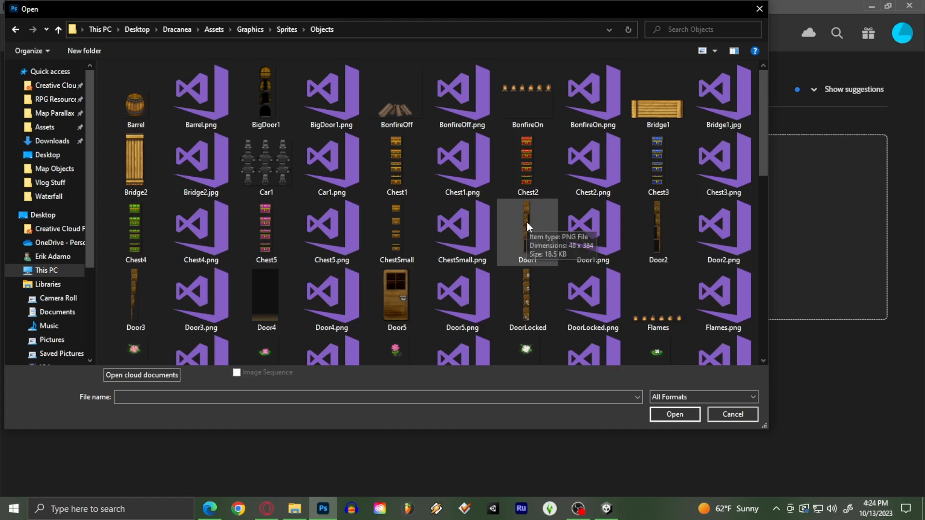
{"action": "left_click", "coordinate": [140, 304]}
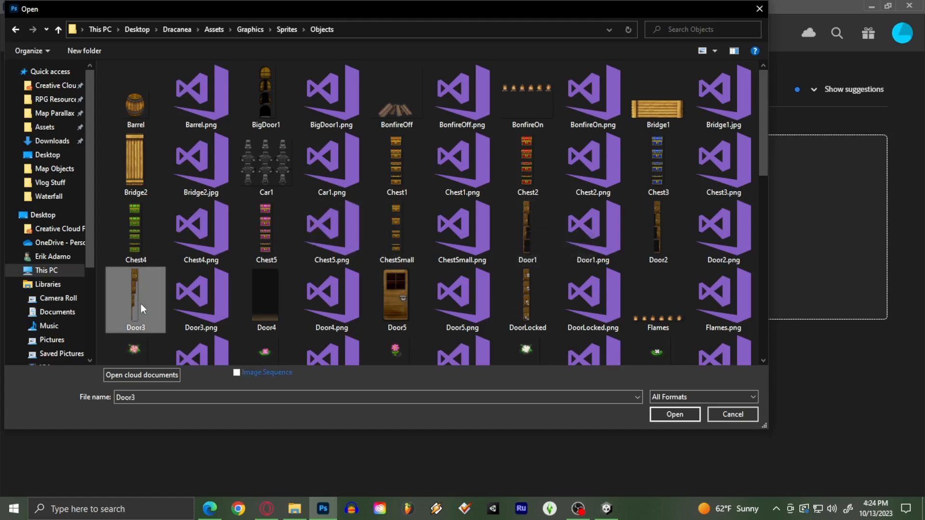
{"action": "double_click", "coordinate": [533, 237]}
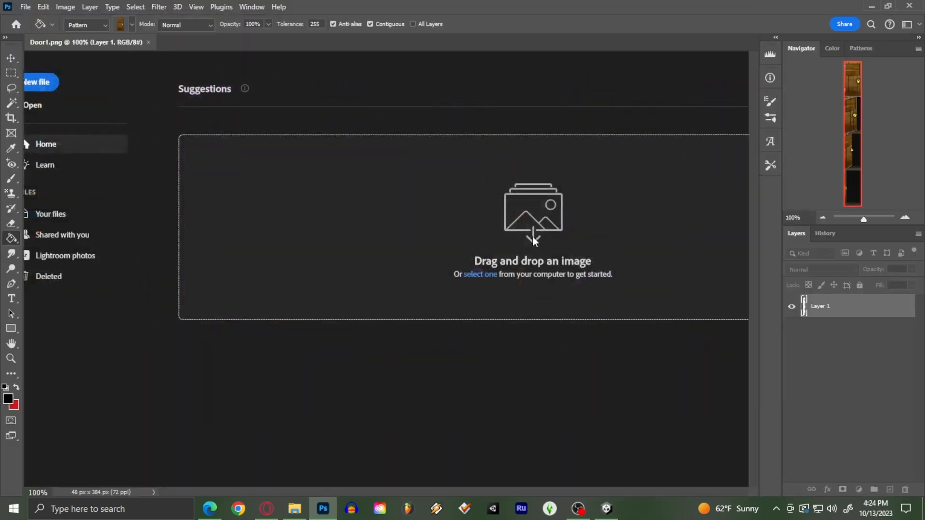
- Crop the Door1 sprite sheet to its topmost frame, the closed door, at 48 x 96 px
{"action": "scroll", "coordinate": [365, 193], "scroll_direction": "up", "scroll_amount": 2, "text": "alt"}
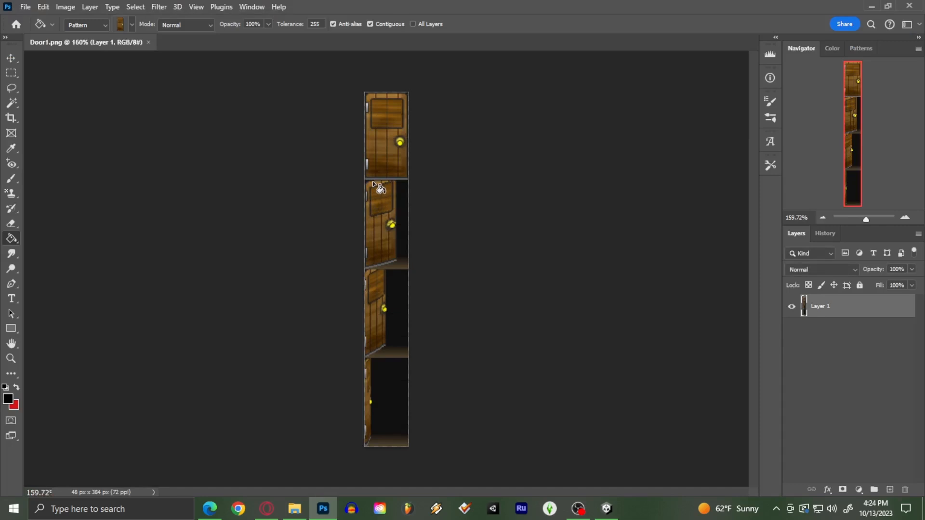
{"action": "key", "text": "m"}
{"action": "mouse_move", "coordinate": [363, 91]}
{"action": "left_mouse_down"}
{"action": "mouse_move", "coordinate": [417, 132]}
{"action": "mouse_move", "coordinate": [443, 177]}
{"action": "left_mouse_up"}
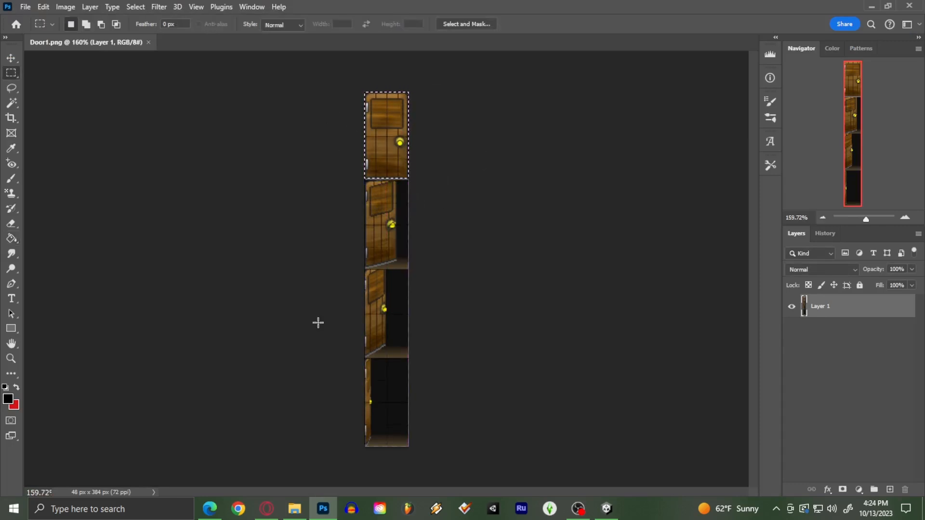
{"action": "left_click_drag", "start_coordinate": [364, 91], "coordinate": [434, 182]}
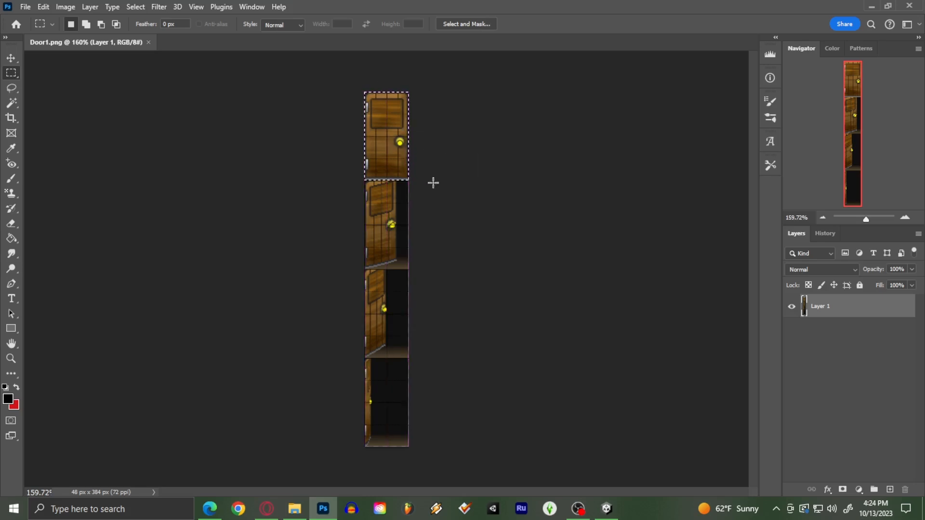
{"action": "key", "text": "ctrl+shift+c"}
{"action": "scroll", "coordinate": [349, 260], "scroll_direction": "up", "scroll_amount": 2, "text": "alt"}
{"action": "scroll", "coordinate": [349, 260], "scroll_direction": "up", "scroll_amount": 4, "text": "alt"}
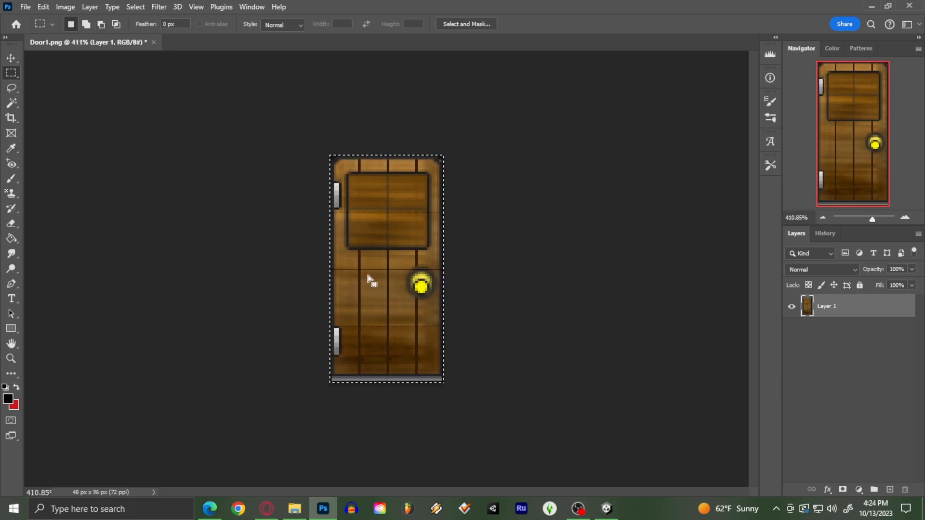
- Clear the wooden interior of the door so only its frame remains, and reselect the emptied opening
{"action": "left_click", "coordinate": [360, 354]}
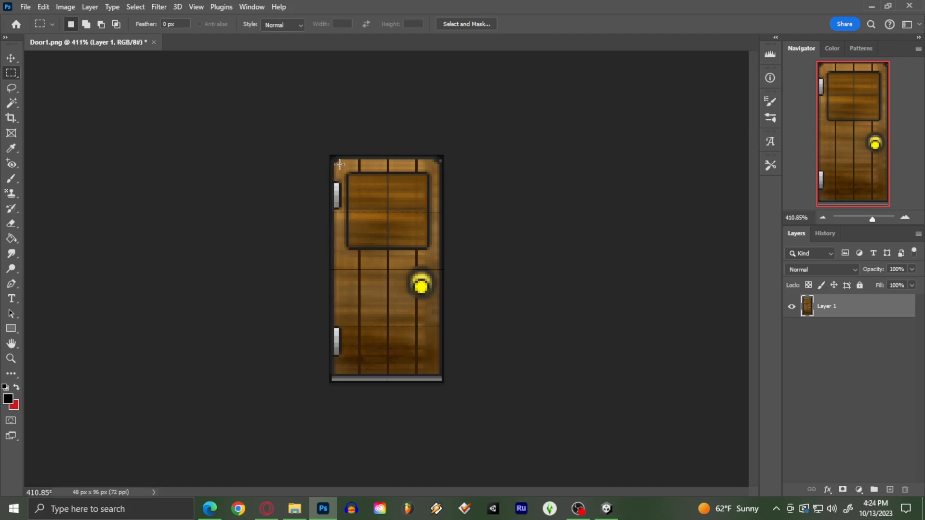
{"action": "left_click_drag", "start_coordinate": [417, 337], "coordinate": [433, 372]}
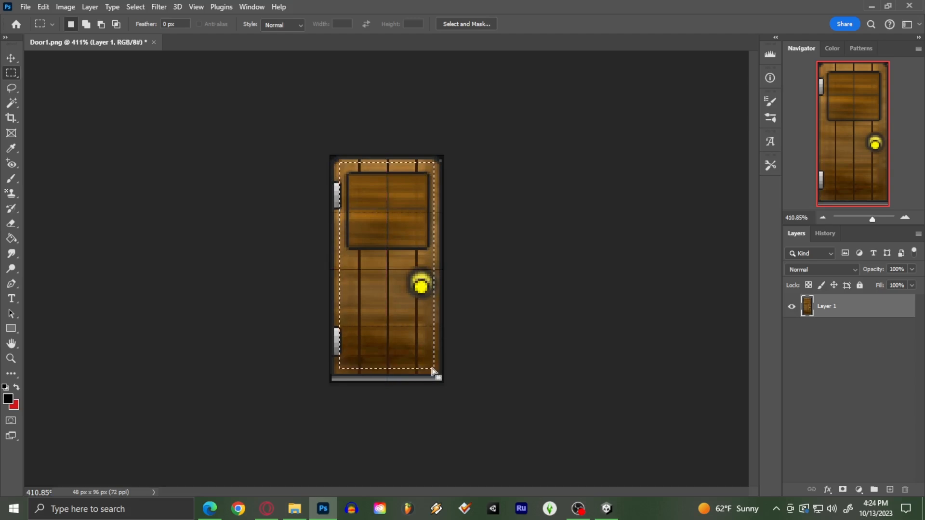
{"action": "key", "text": "Delete"}
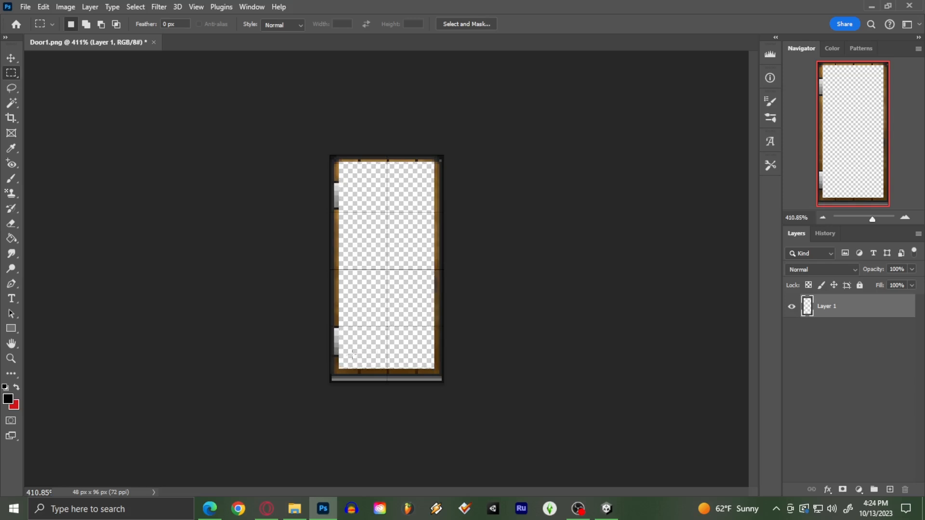
{"action": "key", "text": "g"}
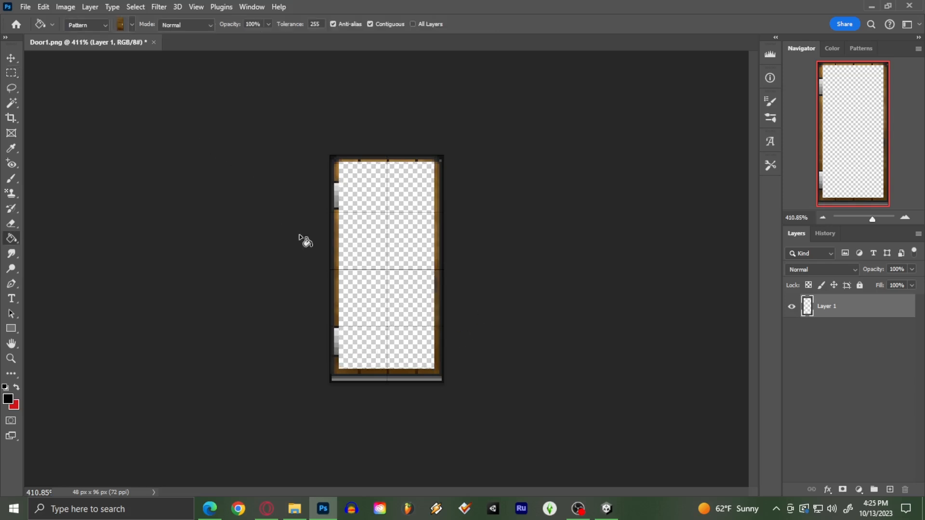
{"action": "key", "text": "m"}
{"action": "left_click_drag", "start_coordinate": [340, 162], "coordinate": [396, 267]}
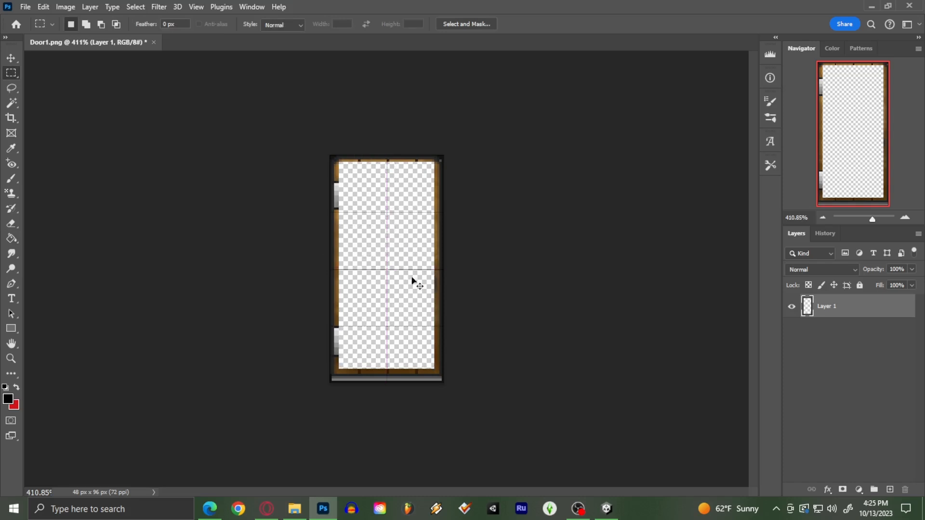
- Fill the selected opening with the smooth light blue pattern from the Textures group on a new layer, and deselect
{"action": "key", "text": "g"}
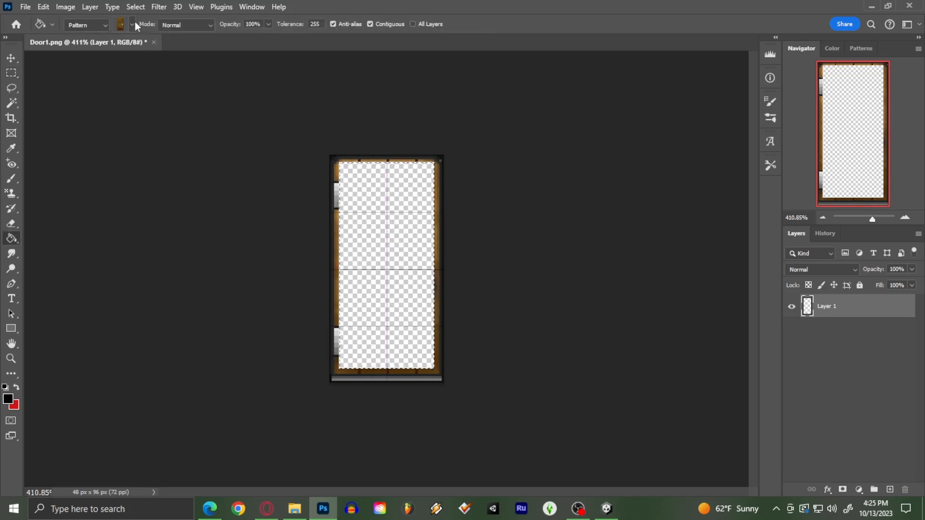
{"action": "left_click", "coordinate": [132, 24]}
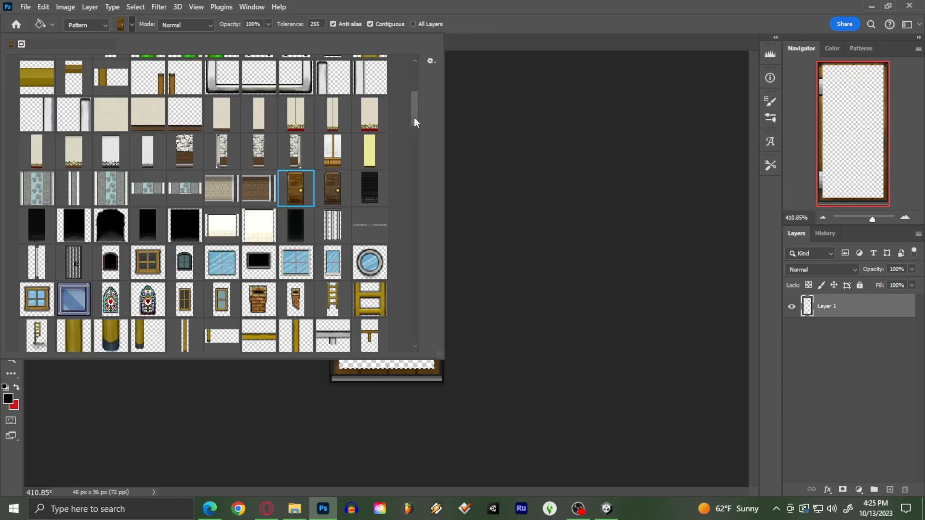
{"action": "left_click_drag", "start_coordinate": [413, 117], "coordinate": [412, 75]}
{"action": "left_click", "coordinate": [13, 97]}
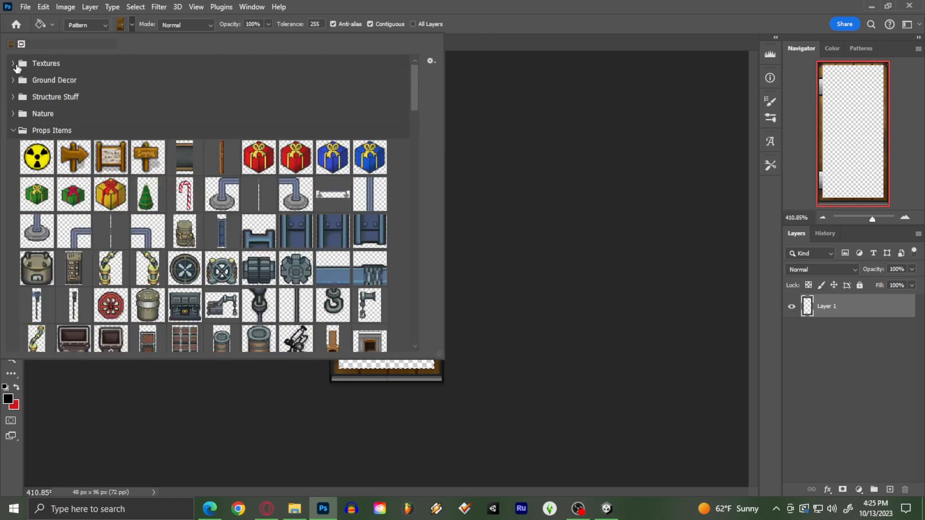
{"action": "left_click", "coordinate": [13, 64]}
{"action": "scroll", "coordinate": [198, 241], "scroll_direction": "down", "scroll_amount": 1}
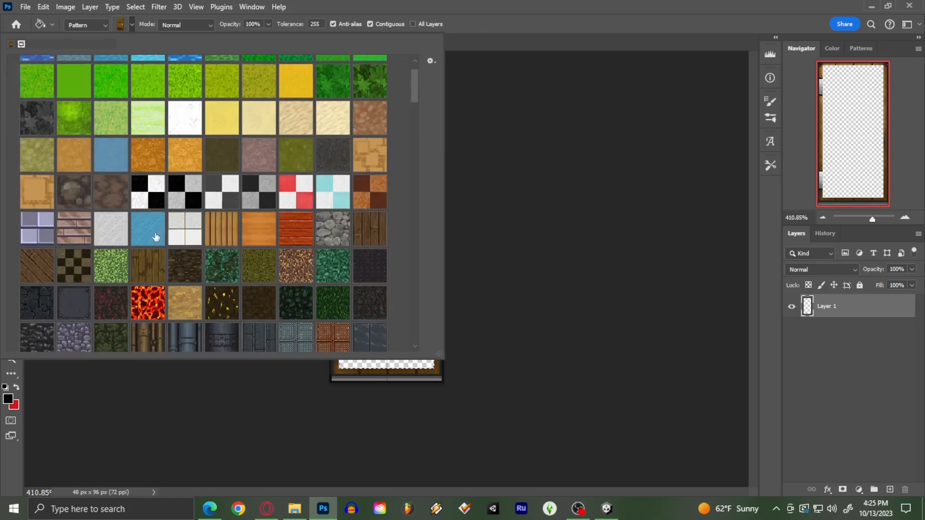
{"action": "left_click", "coordinate": [146, 235]}
{"action": "left_click_drag", "start_coordinate": [415, 115], "coordinate": [417, 149]}
{"action": "left_click", "coordinate": [515, 33]}
{"action": "left_click", "coordinate": [890, 489]}
{"action": "left_click", "coordinate": [401, 274]}
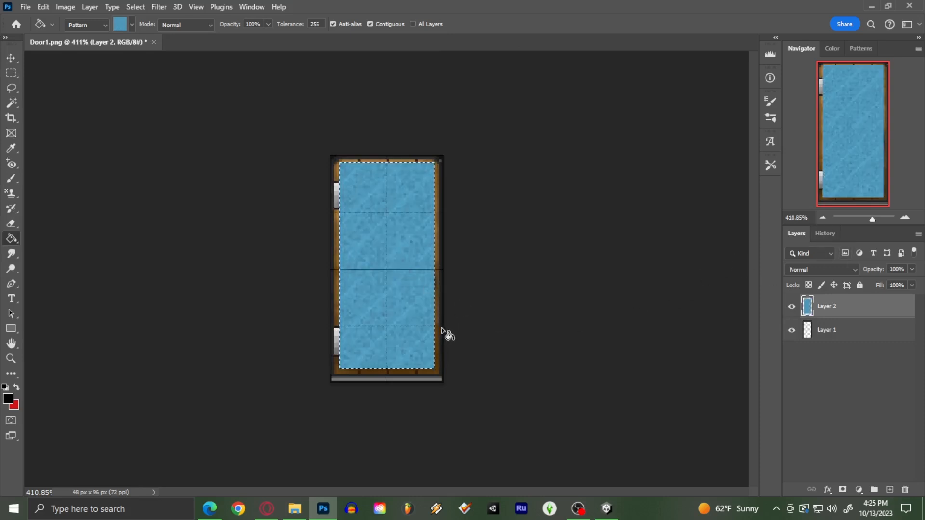
{"action": "key", "text": "m"}
{"action": "key", "text": "ctrl+d"}
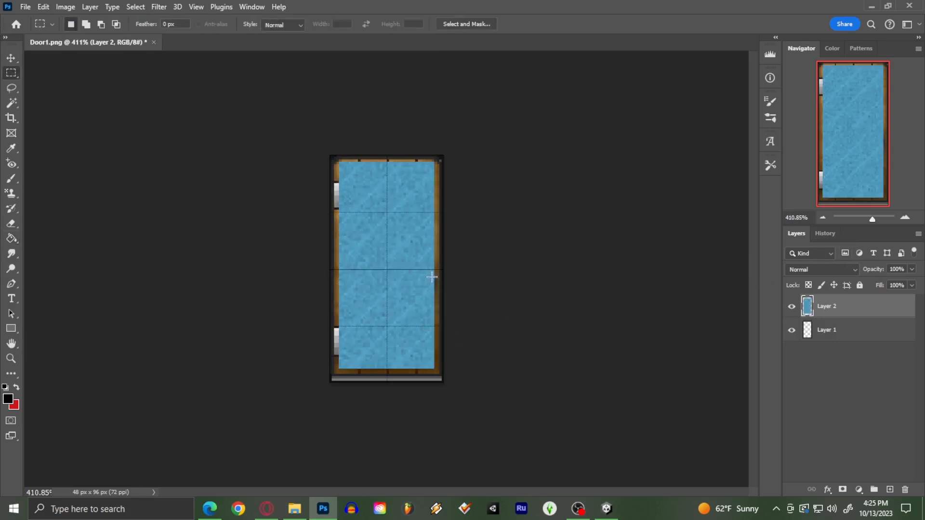
- Add an Outer Glow to the blue panel layer with a spread of 50% and a size of 1 px
{"action": "right_click", "coordinate": [839, 314]}
{"action": "left_click", "coordinate": [792, 34]}
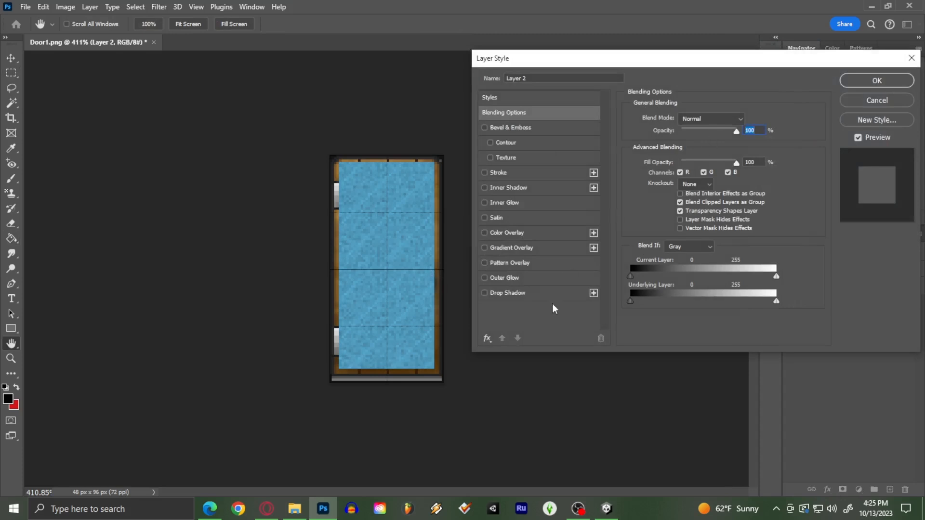
{"action": "left_click", "coordinate": [534, 280]}
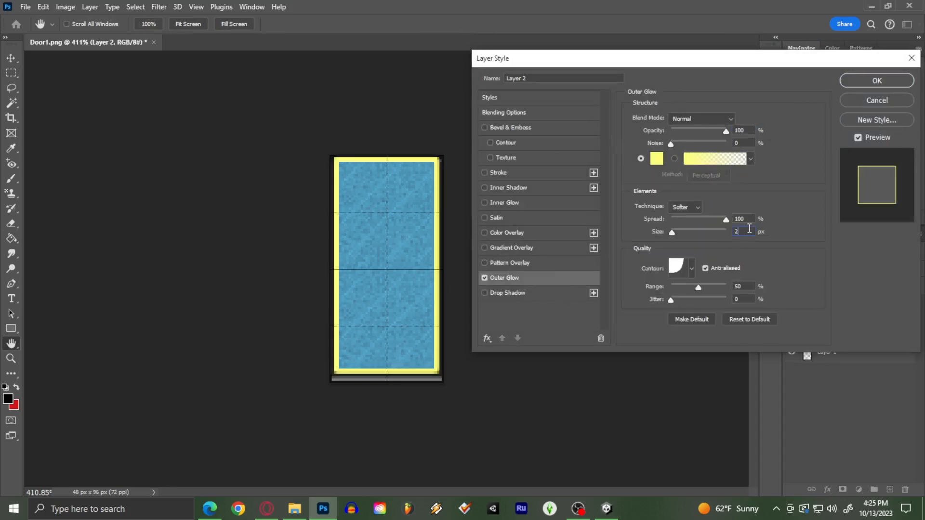
{"action": "type", "text": "1"}
{"action": "left_click_drag", "start_coordinate": [726, 219], "coordinate": [698, 220]}
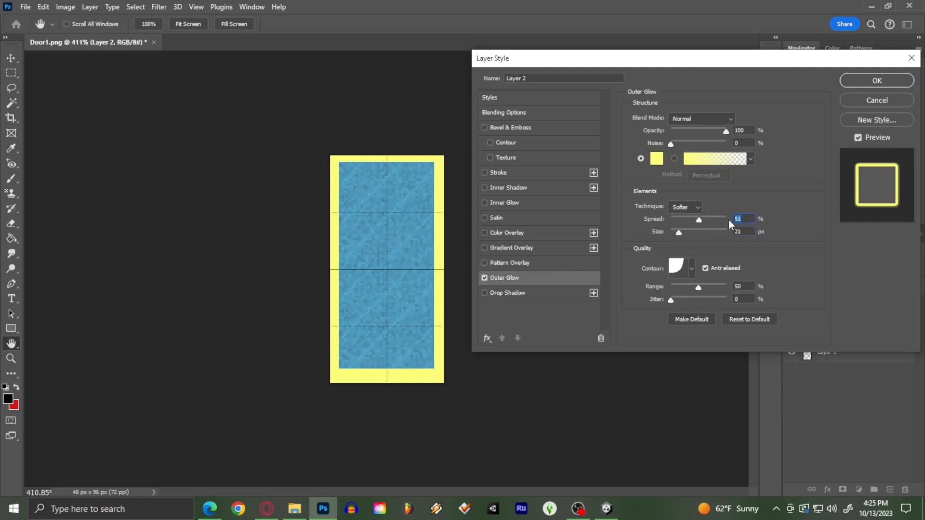
{"action": "type", "text": "50"}
{"action": "double_click", "coordinate": [748, 235]}
{"action": "type", "text": "1"}
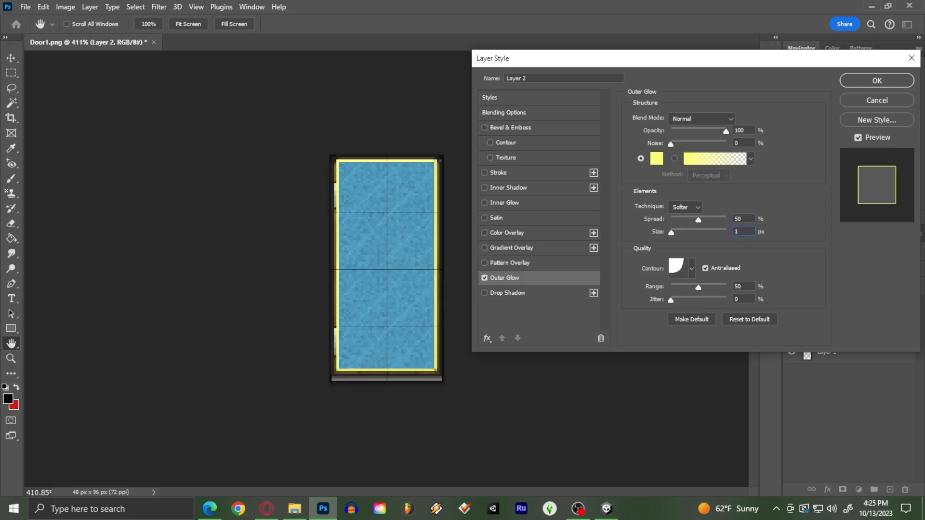
{"action": "key", "text": "Return"}
- Set the blue panel's outer glow colour to black and lower the layer's opacity to 84%
{"action": "left_click", "coordinate": [656, 158]}
{"action": "left_click_drag", "start_coordinate": [481, 332], "coordinate": [409, 357]}
{"action": "left_click", "coordinate": [673, 212]}
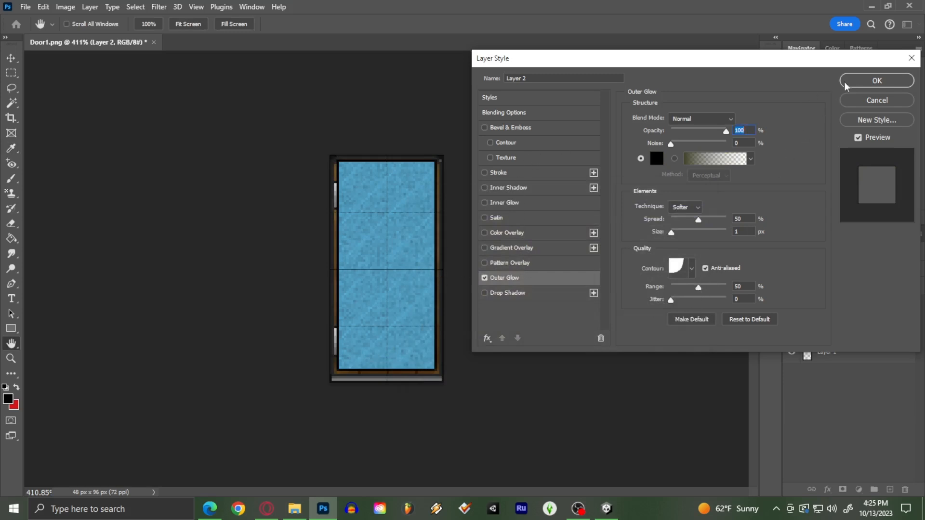
{"action": "left_click", "coordinate": [870, 81]}
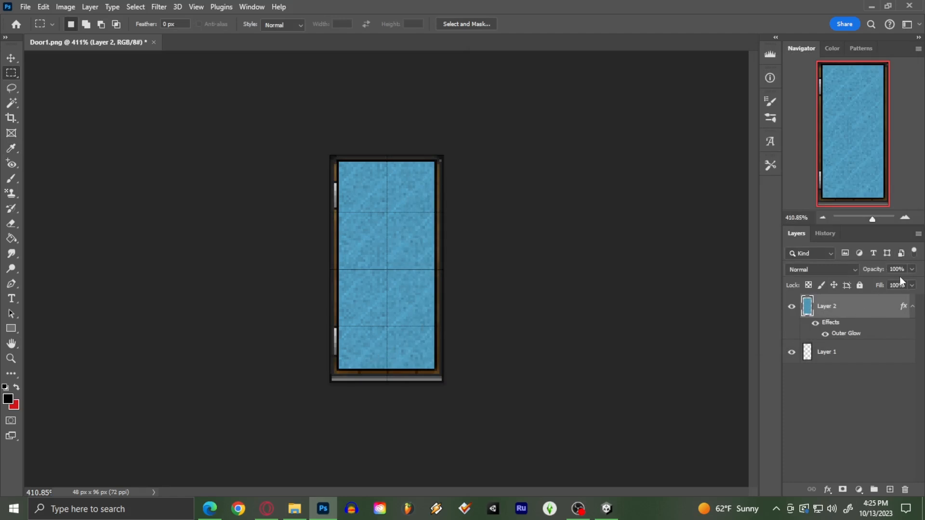
{"action": "left_click", "coordinate": [912, 285]}
{"action": "left_click_drag", "start_coordinate": [884, 283], "coordinate": [905, 282]}
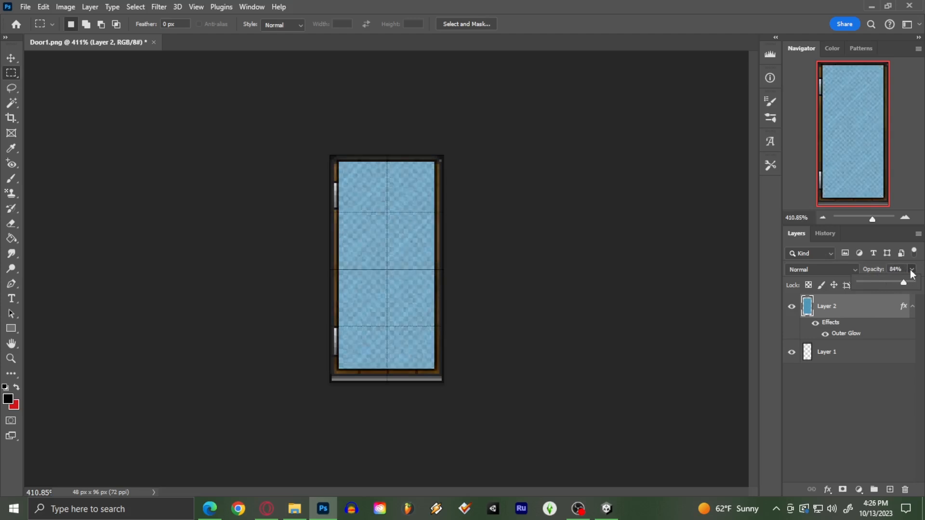
- Fill the opening inside the door frame on Layer 1 with the white tile pattern from the Textures group
{"action": "left_click", "coordinate": [827, 355]}
{"action": "left_click", "coordinate": [826, 355]}
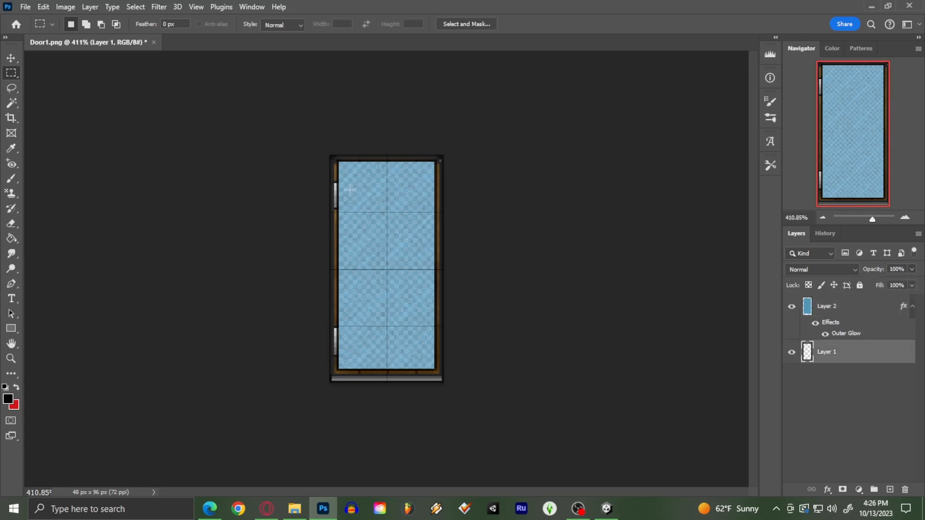
{"action": "scroll", "coordinate": [350, 189], "scroll_direction": "up", "scroll_amount": 3, "text": "alt"}
{"action": "mouse_move", "coordinate": [311, 97]}
{"action": "left_mouse_down"}
{"action": "mouse_move", "coordinate": [370, 190]}
{"action": "mouse_move", "coordinate": [464, 429]}
{"action": "left_mouse_up"}
{"action": "key", "text": "g"}
{"action": "left_click", "coordinate": [133, 23]}
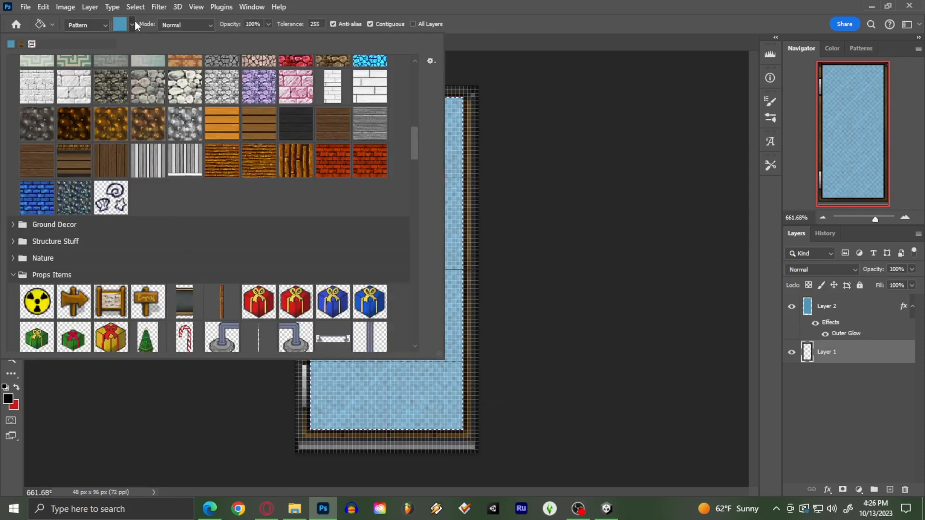
{"action": "scroll", "coordinate": [200, 200], "scroll_direction": "up", "scroll_amount": 5}
{"action": "scroll", "coordinate": [203, 201], "scroll_direction": "up", "scroll_amount": 5}
{"action": "left_click_drag", "start_coordinate": [412, 121], "coordinate": [414, 79]}
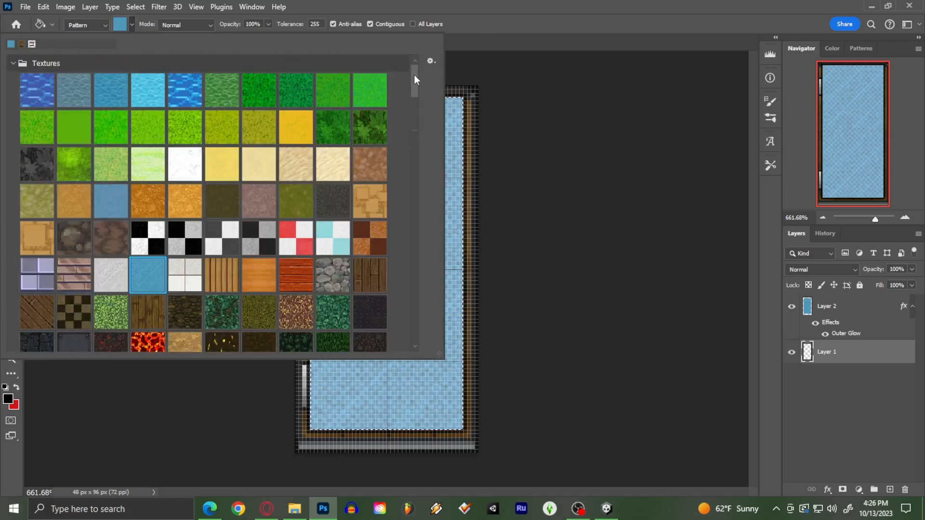
{"action": "left_click", "coordinate": [184, 275]}
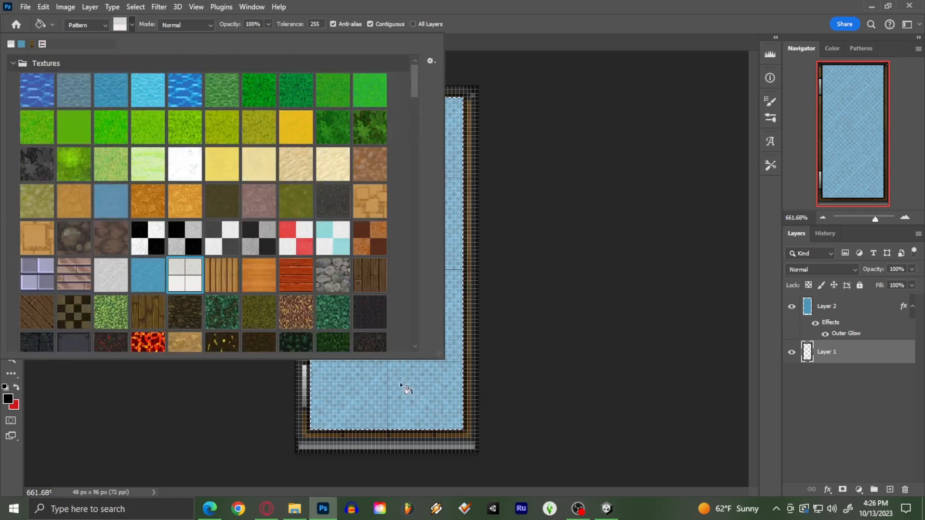
{"action": "left_click", "coordinate": [401, 381]}
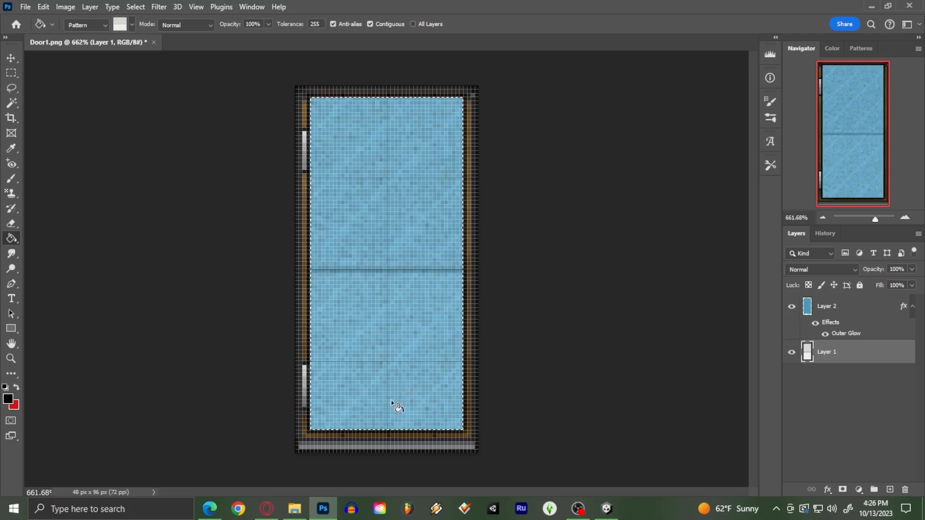
{"action": "key", "text": "ctrl+t"}
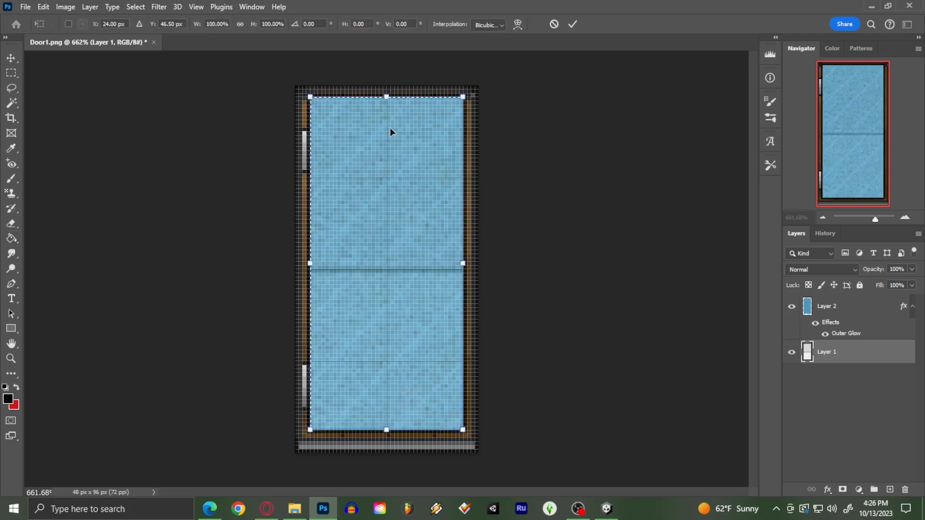
{"action": "left_click", "coordinate": [553, 24]}
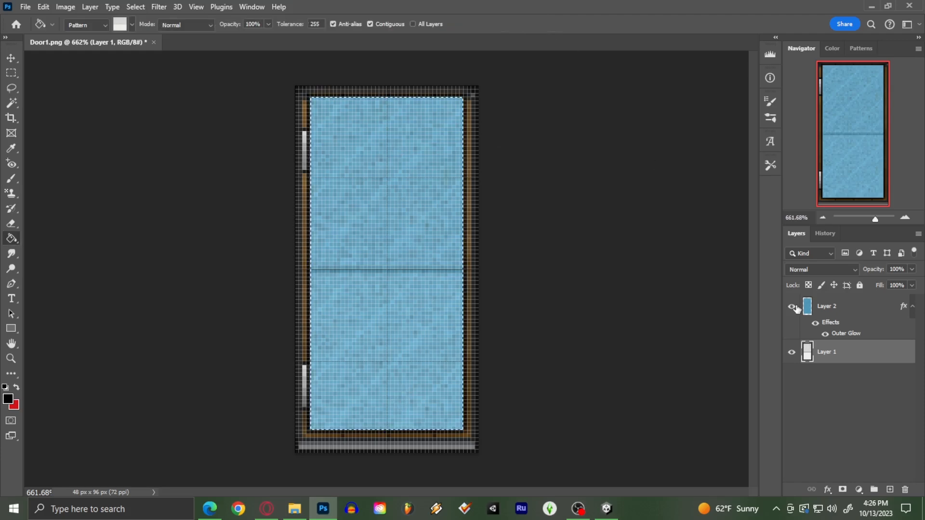
- Add a layer above Layer 1 with a dark grey checkerboard Pattern Overlay and fill the selected opening on it
{"action": "left_click", "coordinate": [889, 489]}
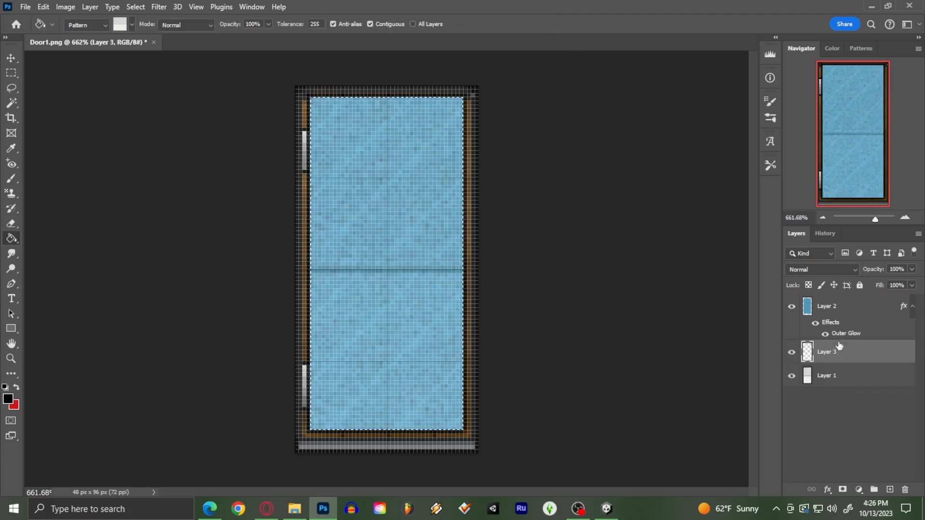
{"action": "right_click", "coordinate": [839, 362]}
{"action": "left_click", "coordinate": [761, 35]}
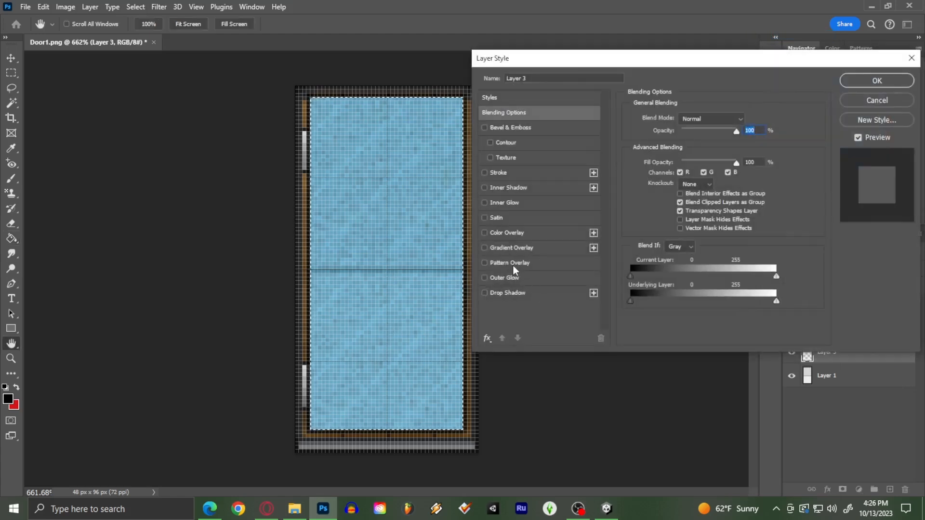
{"action": "left_click", "coordinate": [567, 264]}
{"action": "left_click", "coordinate": [700, 156]}
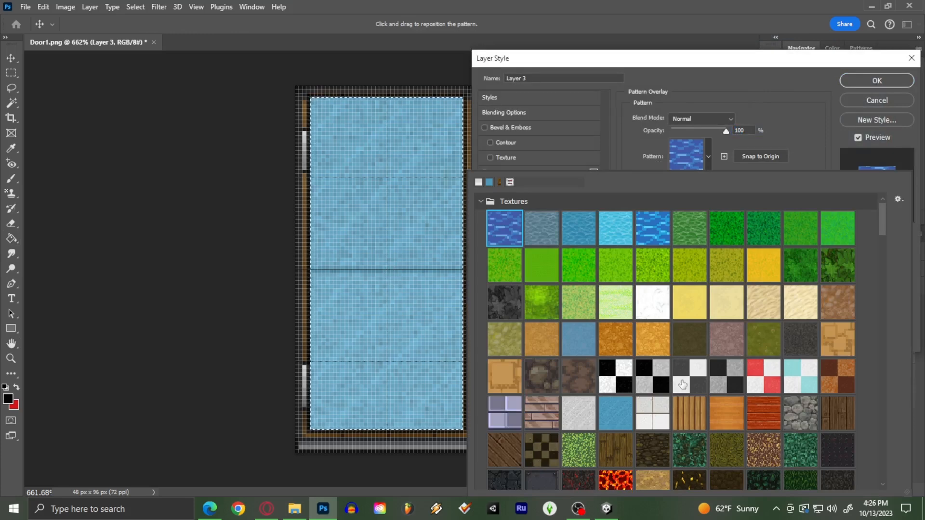
{"action": "left_click", "coordinate": [721, 382]}
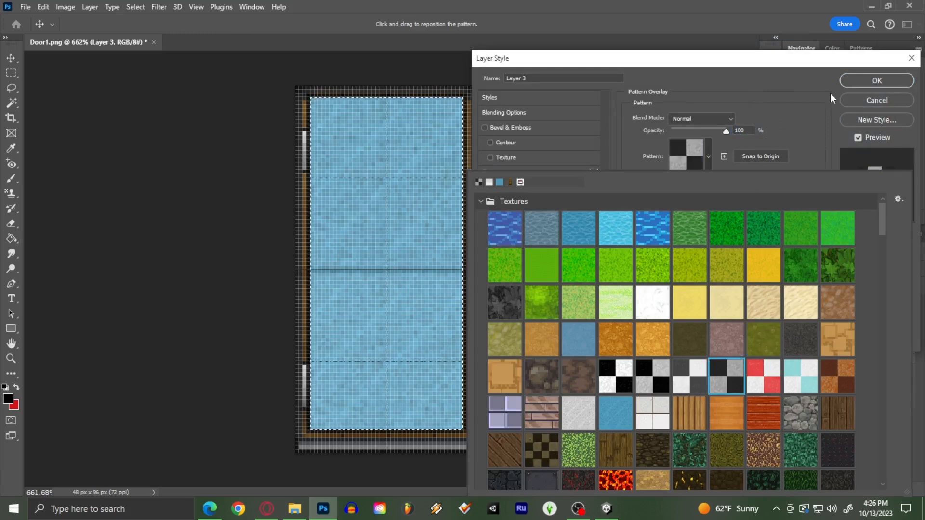
{"action": "left_click", "coordinate": [857, 82]}
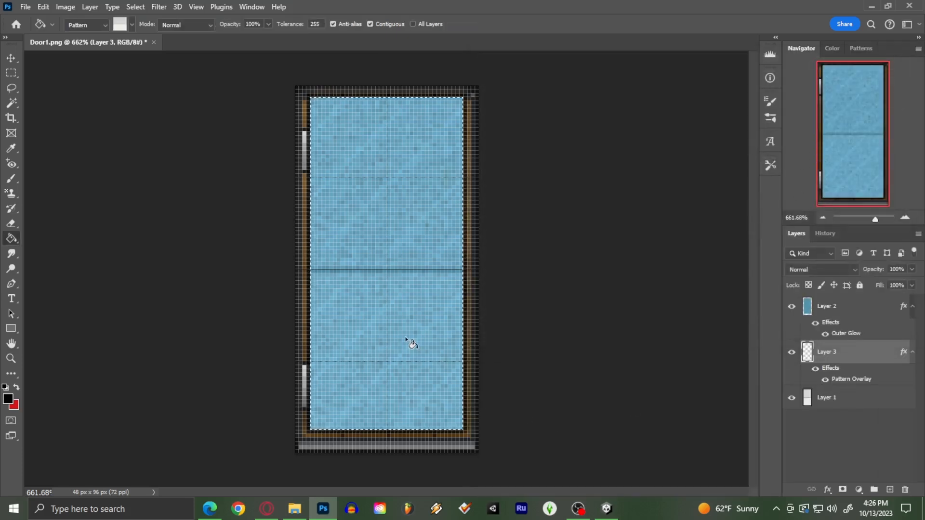
{"action": "left_click", "coordinate": [407, 342]}
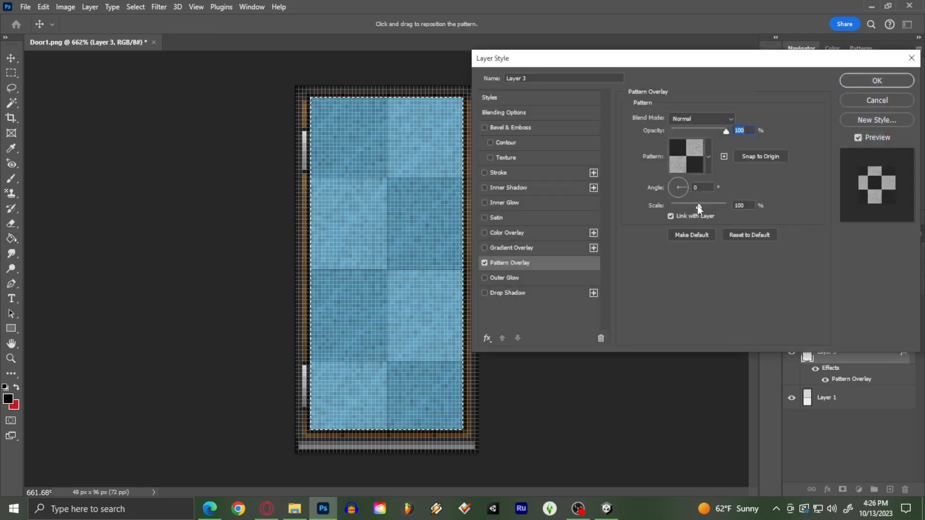
- Scale the checkerboard Pattern Overlay on Layer 3 to 13% and rasterize its layer style
{"action": "left_click_drag", "start_coordinate": [701, 207], "coordinate": [676, 208]}
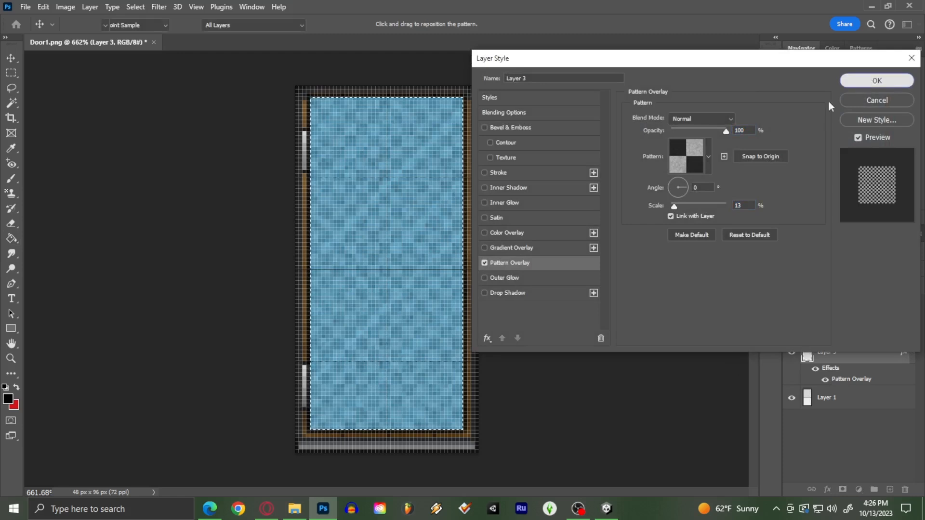
{"action": "left_click", "coordinate": [874, 81]}
{"action": "right_click", "coordinate": [848, 359]}
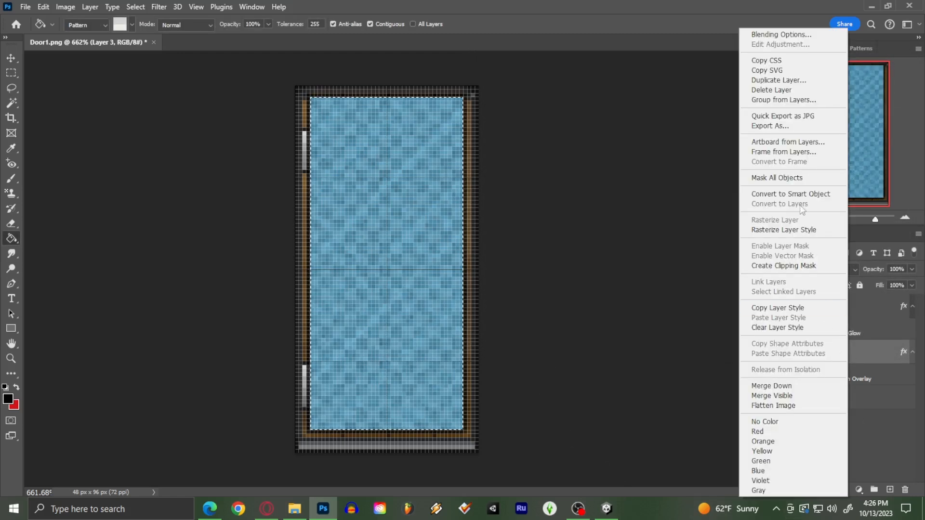
{"action": "left_click", "coordinate": [788, 230]}
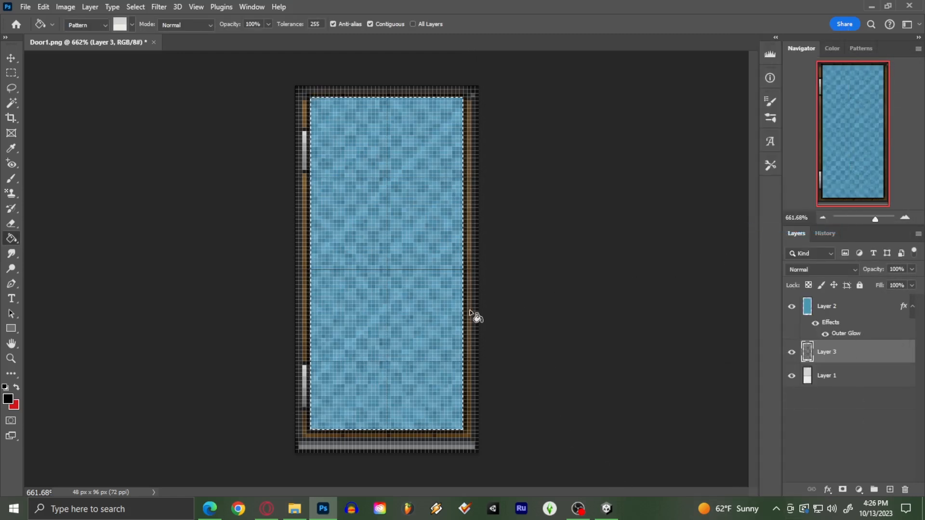
{"action": "key", "text": "ctrl+t"}
{"action": "left_click_drag", "start_coordinate": [388, 96], "coordinate": [393, 179]}
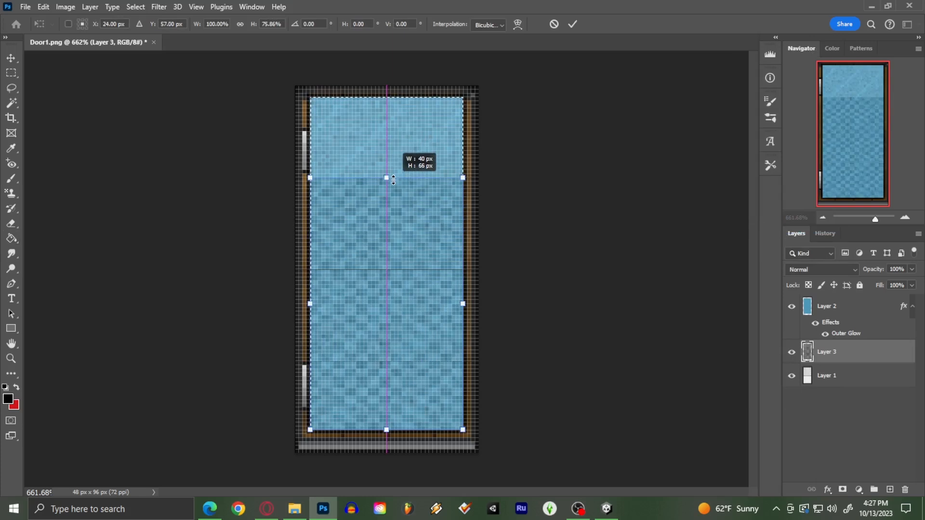
{"action": "left_click_drag", "start_coordinate": [393, 180], "coordinate": [394, 181]}
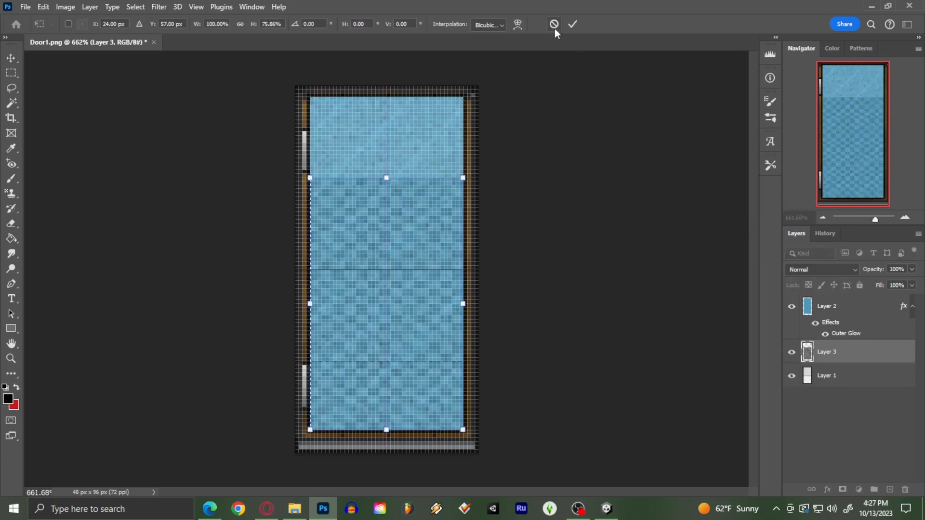
{"action": "left_click", "coordinate": [554, 24]}
{"action": "key", "text": "g"}
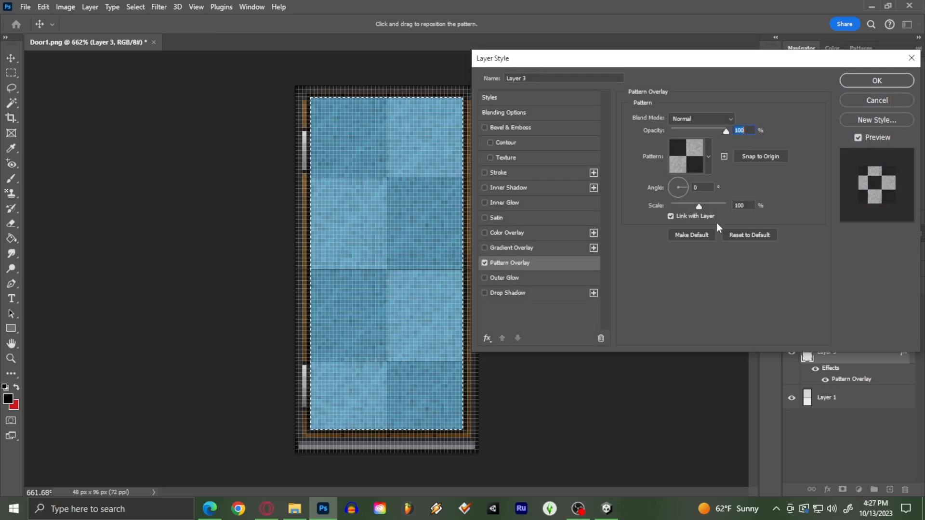
- Set the scale of Layer 3's checkerboard Pattern Overlay to 50% and rasterize the layer style
{"action": "left_click_drag", "start_coordinate": [696, 207], "coordinate": [684, 206]}
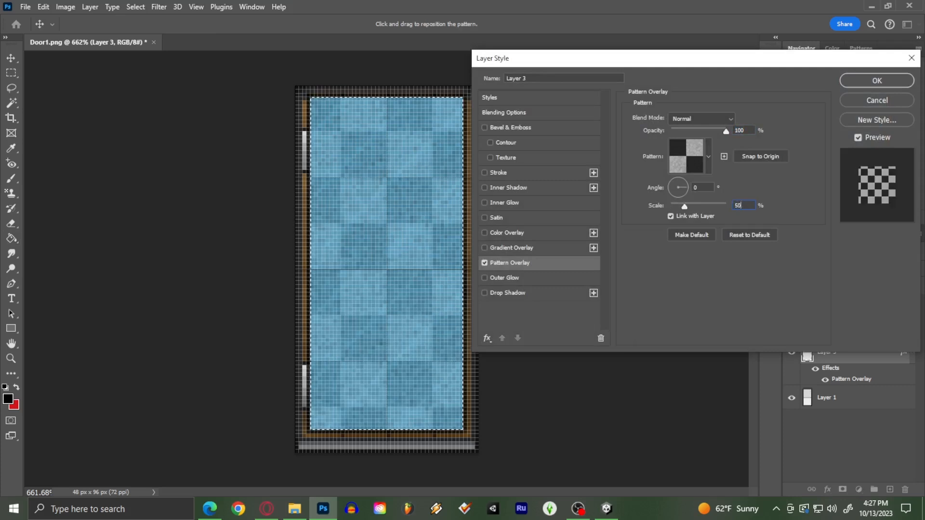
{"action": "key", "text": "Return"}
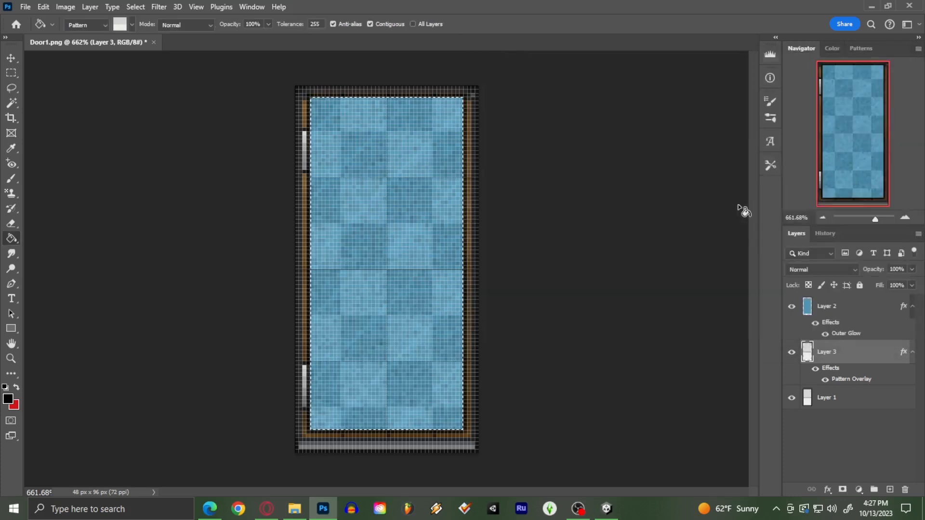
{"action": "right_click", "coordinate": [854, 359]}
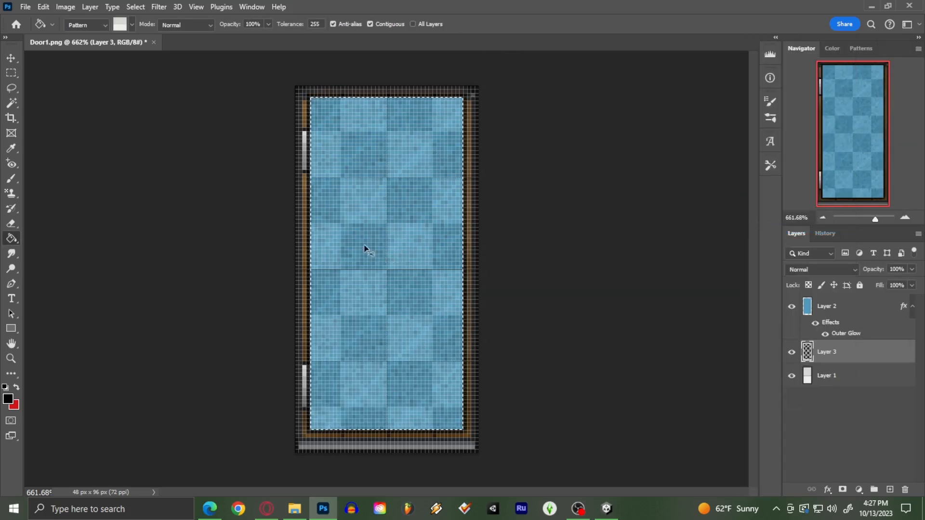
- Squash the checkerboard on Layer 3 to about 37% of its height and position it just below the middle of the door
{"action": "key", "text": "ctrl+t"}
{"action": "left_click_drag", "start_coordinate": [383, 98], "coordinate": [403, 315]}
{"action": "key", "text": "Up"}
{"action": "key", "text": "Up"}
{"action": "key", "text": "Up"}
{"action": "key", "text": "Up"}
{"action": "key", "text": "Up"}
{"action": "key", "text": "Up"}
{"action": "key", "text": "Up"}
{"action": "key", "text": "Up"}
{"action": "key", "text": "Up"}
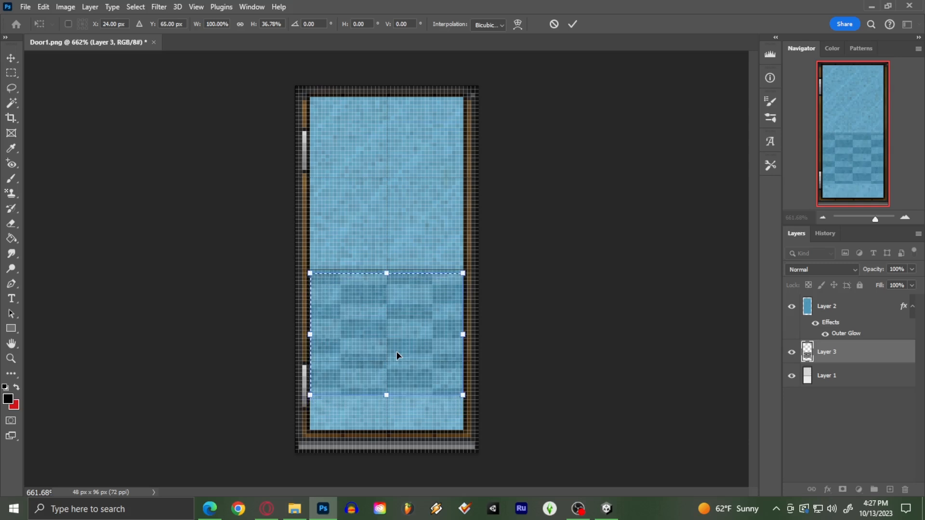
{"action": "key", "text": "Up"}
{"action": "key", "text": "Up"}
{"action": "key", "text": "Up"}
{"action": "key", "text": "Up"}
{"action": "key", "text": "Up"}
{"action": "key", "text": "Down"}
{"action": "key", "text": "Down"}
{"action": "key", "text": "Down"}
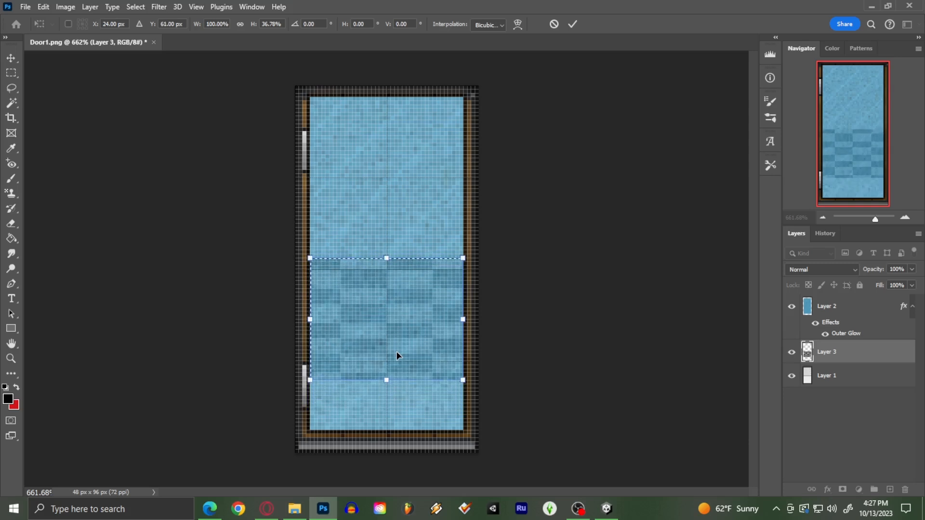
{"action": "key", "text": "Down"}
{"action": "key", "text": "Return"}
{"action": "key", "text": "g"}
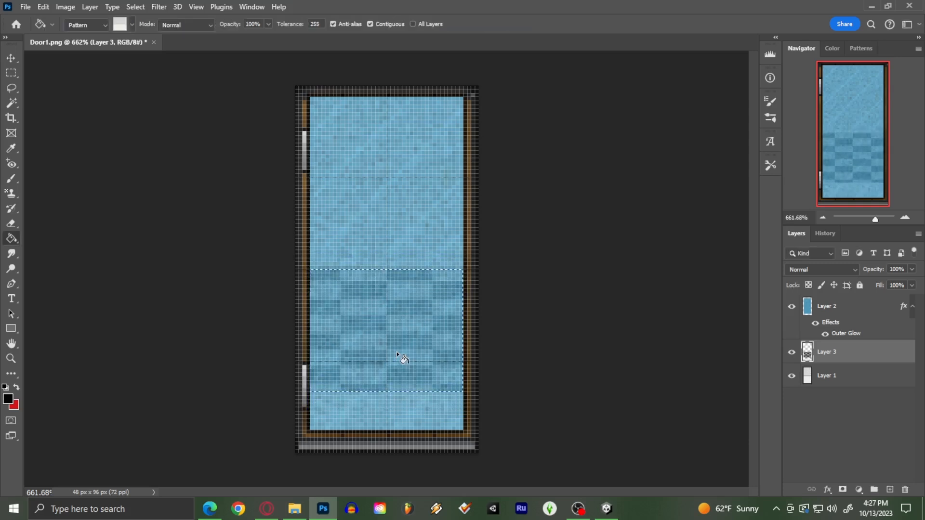
- Duplicate the checkerboard strip downward to cover the lower opening and delete the part extending below the door opening
{"action": "key", "text": "v"}
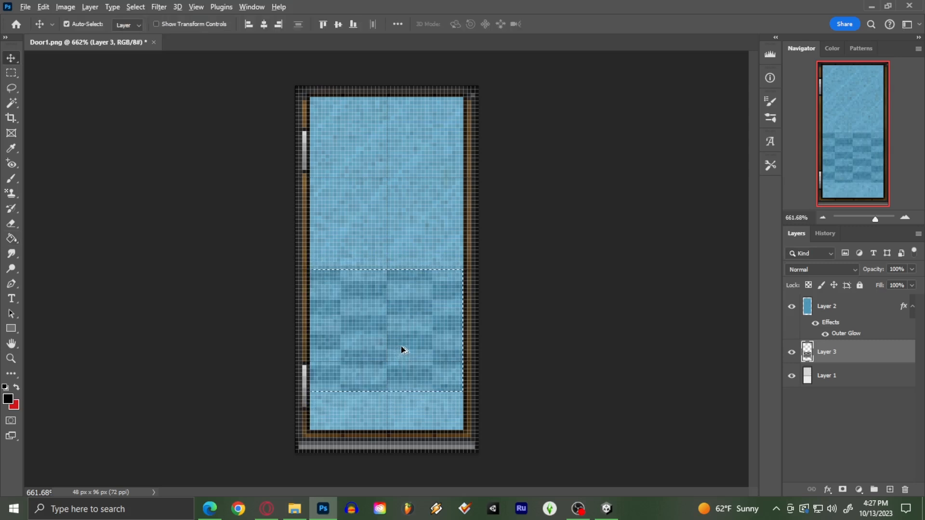
{"action": "left_click_drag", "start_coordinate": [400, 342], "coordinate": [404, 407]}
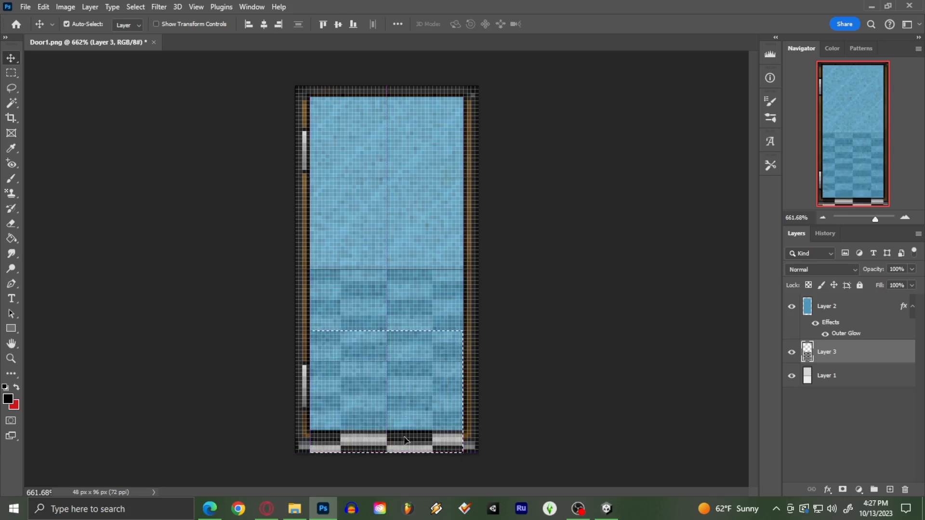
{"action": "key", "text": "m"}
{"action": "left_click_drag", "start_coordinate": [295, 453], "coordinate": [493, 431]}
{"action": "key", "text": "Delete"}
{"action": "key", "text": "ctrl+d"}
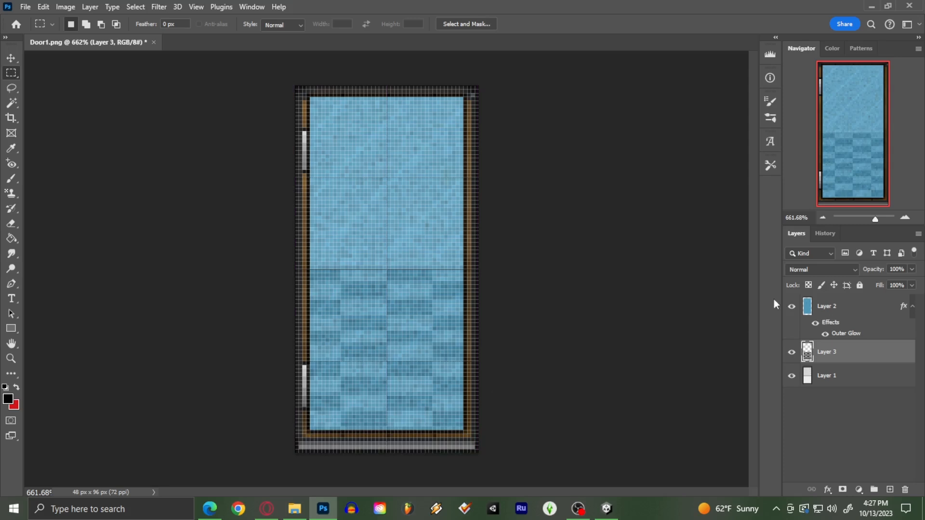
- Delete the uppermost rows of the checkerboard on Layer 3 and clear the selection
{"action": "left_click_drag", "start_coordinate": [232, 212], "coordinate": [506, 299]}
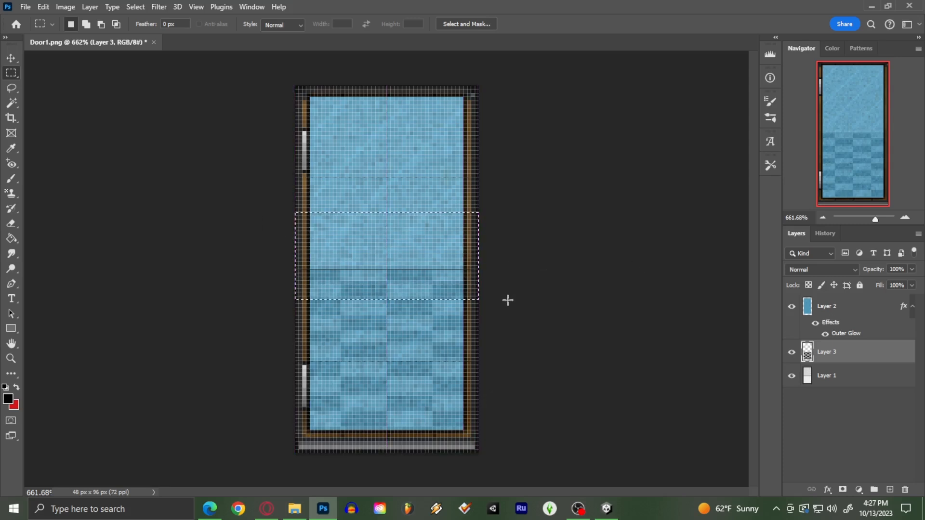
{"action": "key", "text": "Delete"}
{"action": "key", "text": "ctrl+d"}
{"action": "key", "text": "ctrl+apostrophe"}
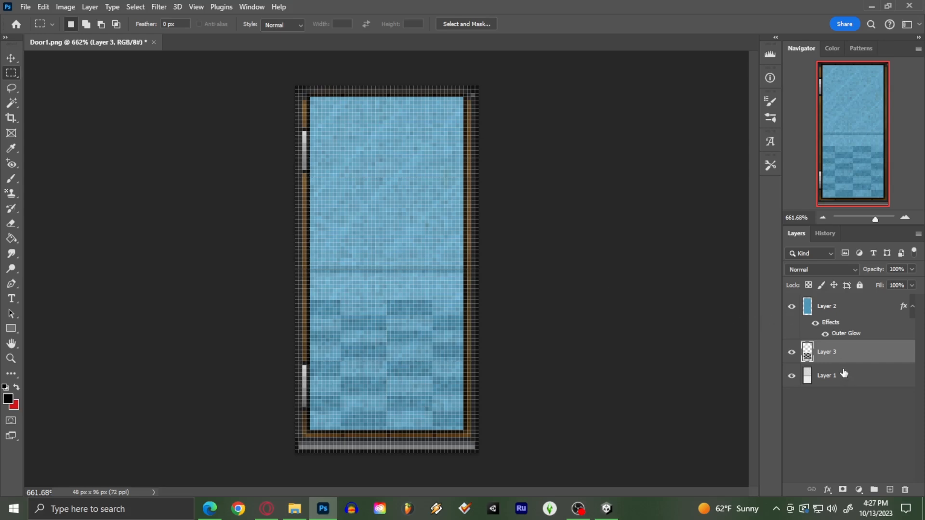
- Clear the door opening on Layer 1 and refill it with the plain light grey pattern from the Textures group
{"action": "left_click", "coordinate": [834, 383]}
{"action": "left_click_drag", "start_coordinate": [311, 98], "coordinate": [467, 430]}
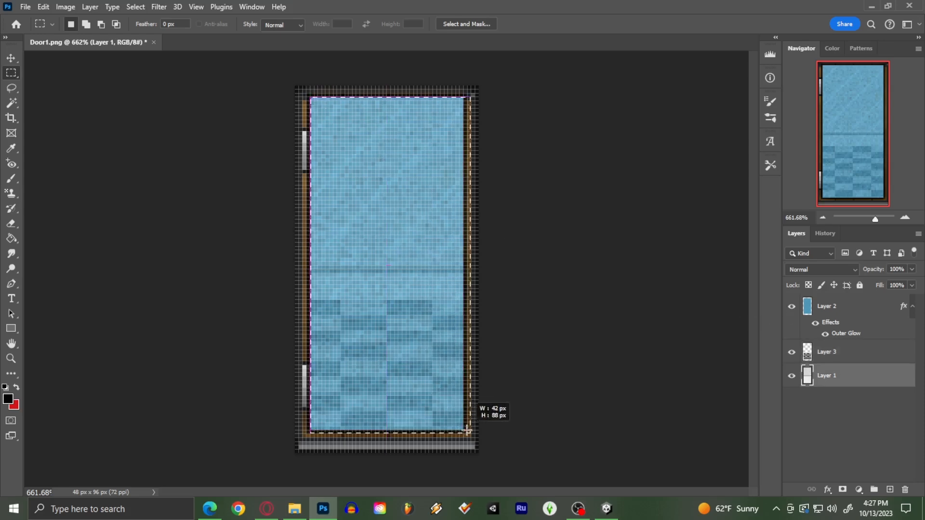
{"action": "key", "text": "Delete"}
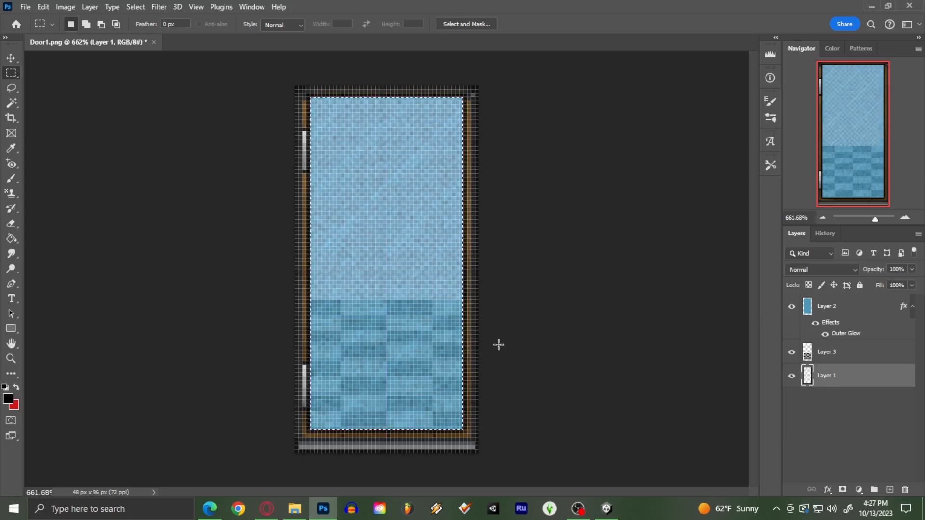
{"action": "key", "text": "g"}
{"action": "left_click", "coordinate": [132, 24]}
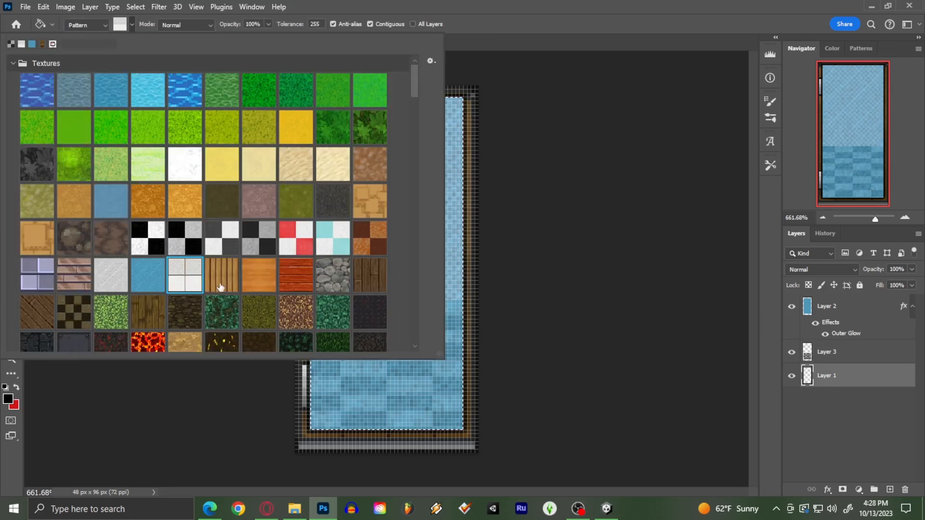
{"action": "scroll", "coordinate": [222, 280], "scroll_direction": "down", "scroll_amount": 1}
{"action": "scroll", "coordinate": [222, 280], "scroll_direction": "down", "scroll_amount": 3}
{"action": "left_click", "coordinate": [118, 168]}
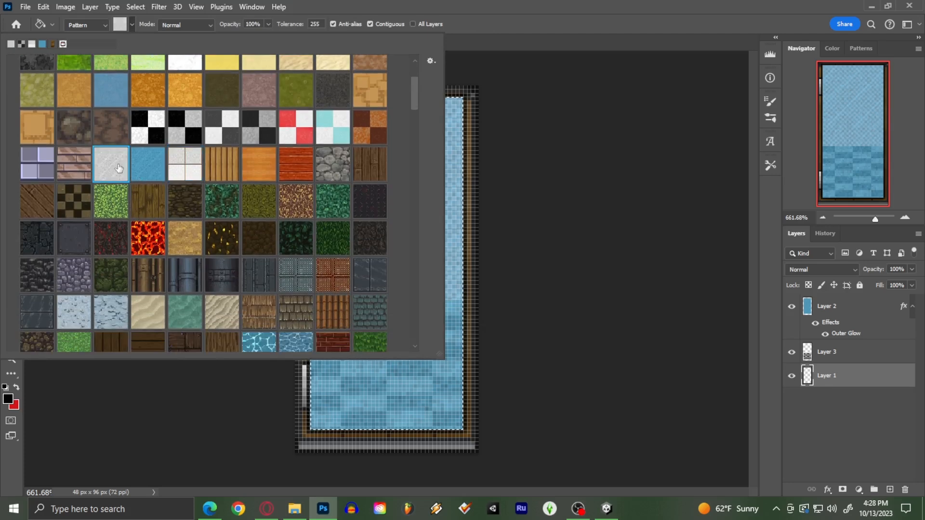
{"action": "left_click", "coordinate": [444, 328]}
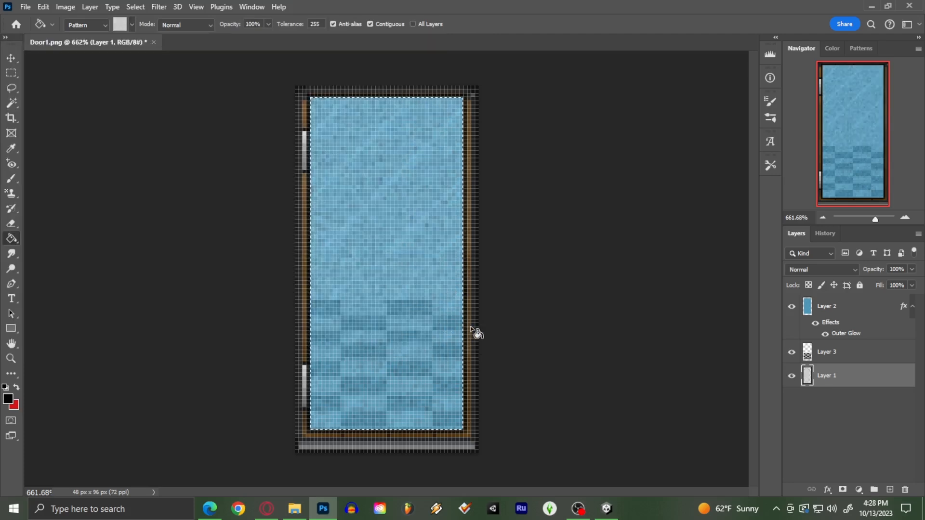
- Try a dark line across the top edge of the checkerboard on Layer 3 with a 2 px brush
{"action": "key", "text": "m"}
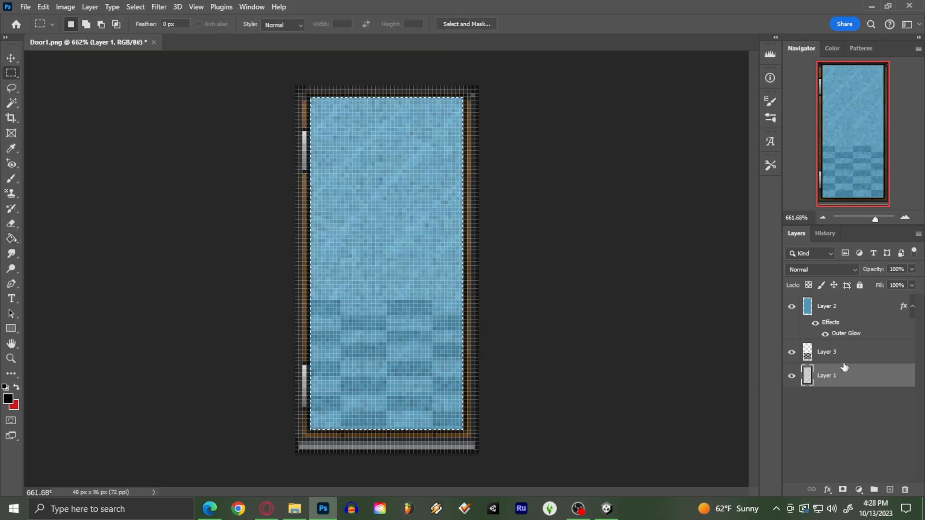
{"action": "left_click", "coordinate": [843, 360]}
{"action": "key", "text": "b"}
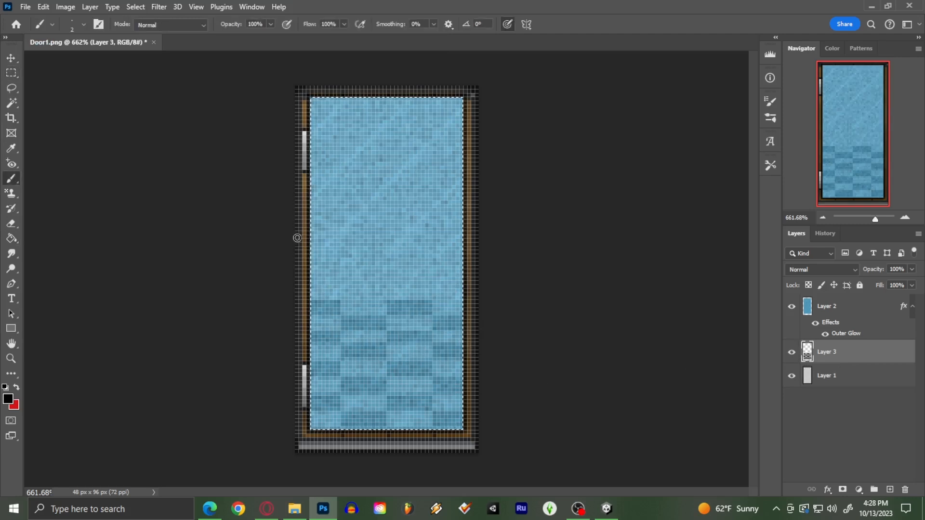
{"action": "left_click", "coordinate": [84, 26]}
{"action": "double_click", "coordinate": [128, 48]}
{"action": "type", "text": "1"}
{"action": "key", "text": "Return"}
{"action": "left_click", "coordinate": [83, 25]}
{"action": "double_click", "coordinate": [123, 46]}
{"action": "type", "text": "2"}
{"action": "key", "text": "Return"}
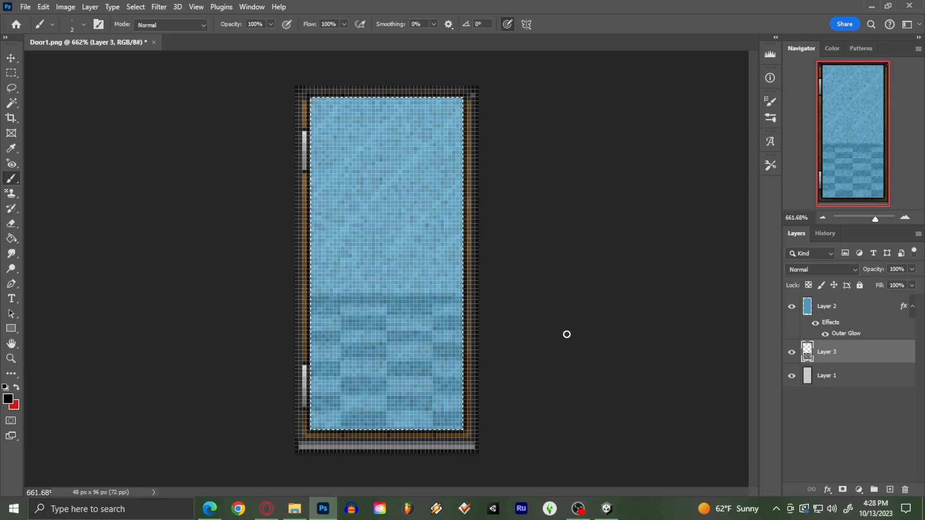
- Lower the opacity of Layer 2 to 62%
{"action": "left_click", "coordinate": [826, 308]}
{"action": "left_click_drag", "start_coordinate": [912, 269], "coordinate": [895, 282]}
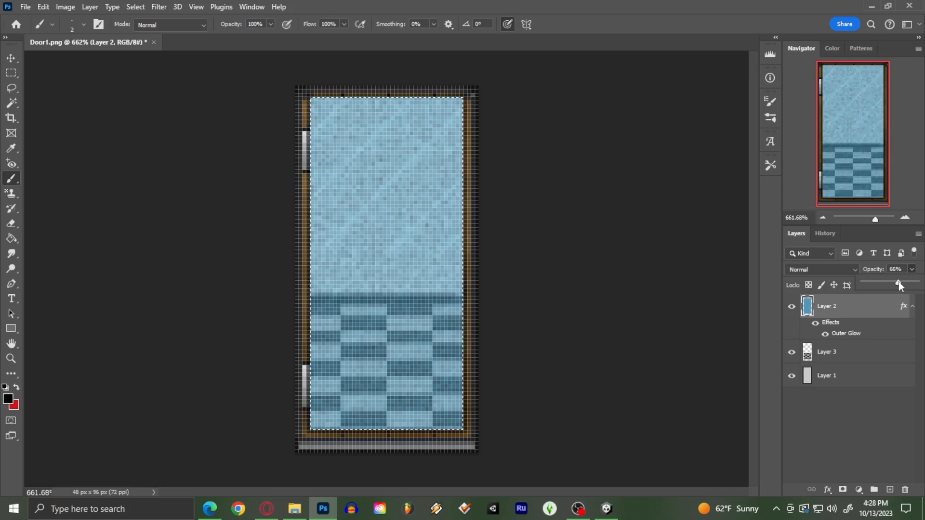
{"action": "left_click", "coordinate": [913, 272]}
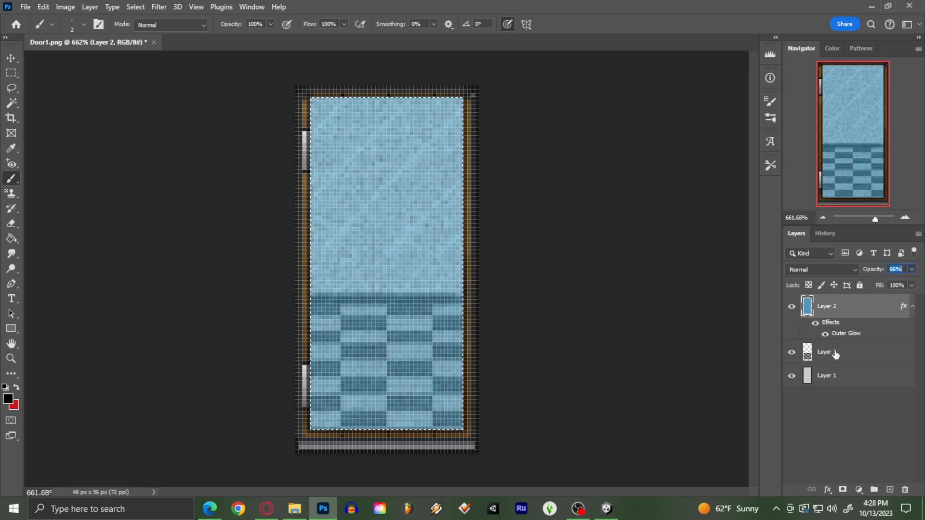
{"action": "type", "text": "84"}
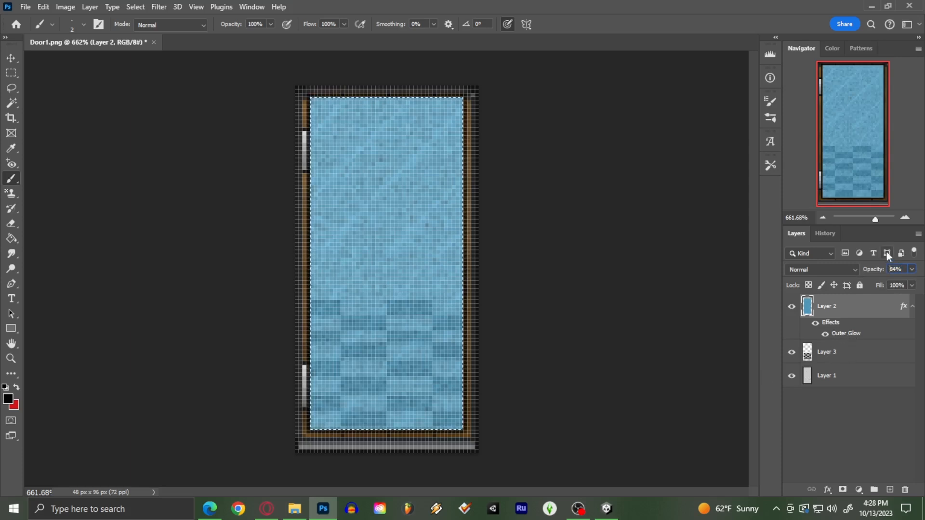
{"action": "left_click", "coordinate": [914, 272]}
{"action": "left_click_drag", "start_coordinate": [909, 282], "coordinate": [896, 282]}
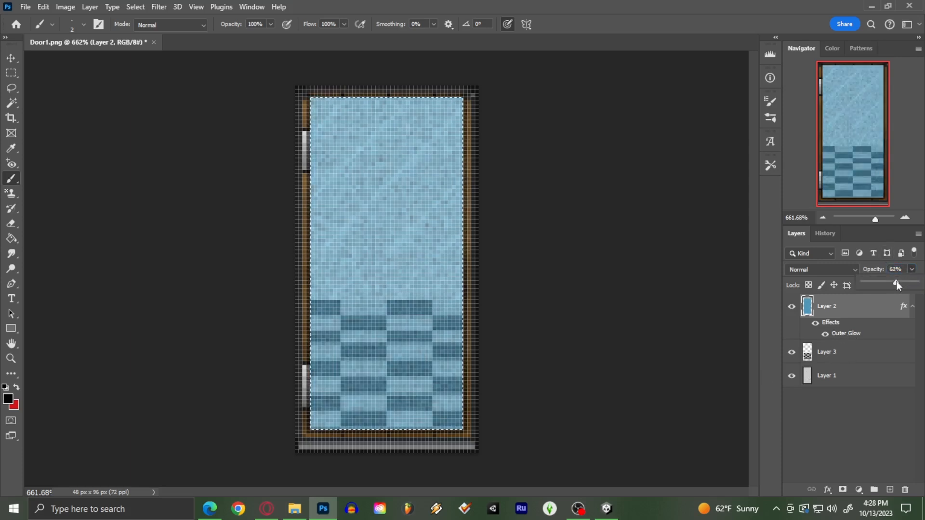
- Paint a thin straight black line along the top edge of the checkerboard on Layer 3 and clear the selection
{"action": "left_click", "coordinate": [837, 361]}
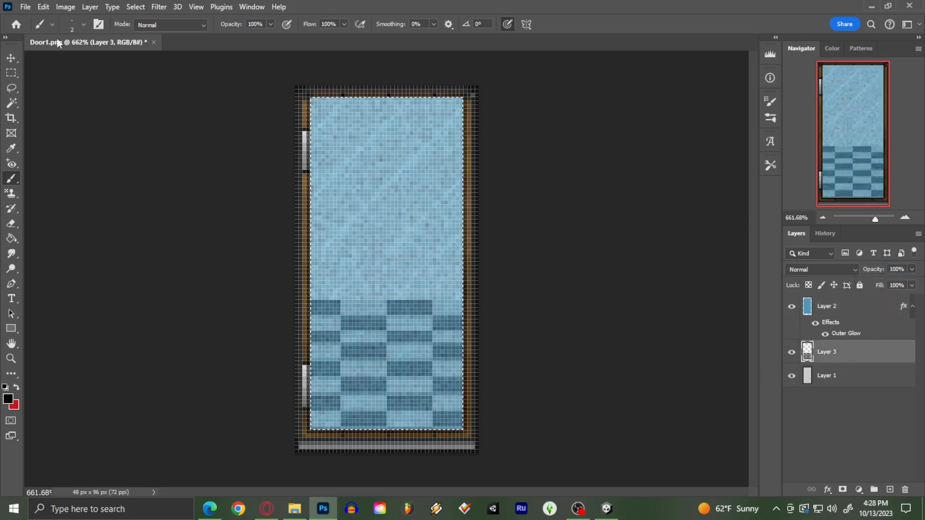
{"action": "left_click_drag", "start_coordinate": [464, 316], "coordinate": [468, 316], "text": "shift"}
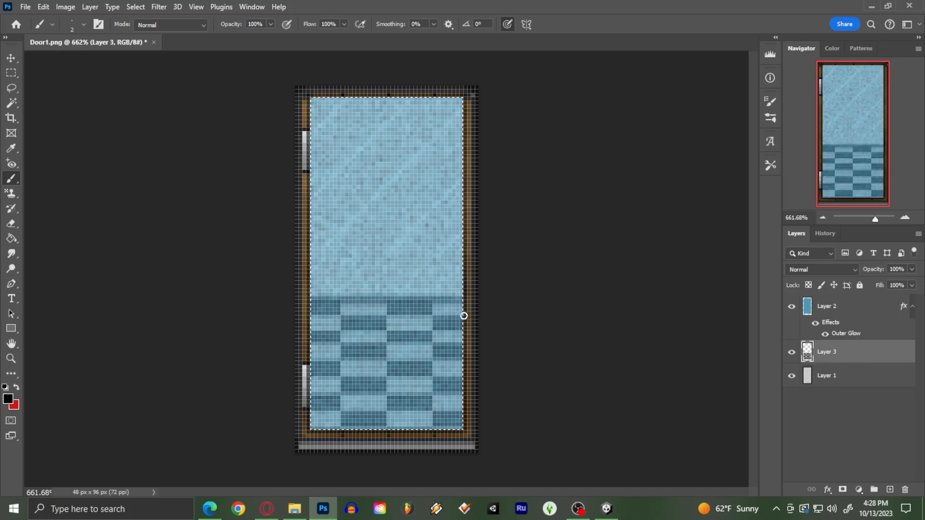
{"action": "left_click", "coordinate": [823, 217]}
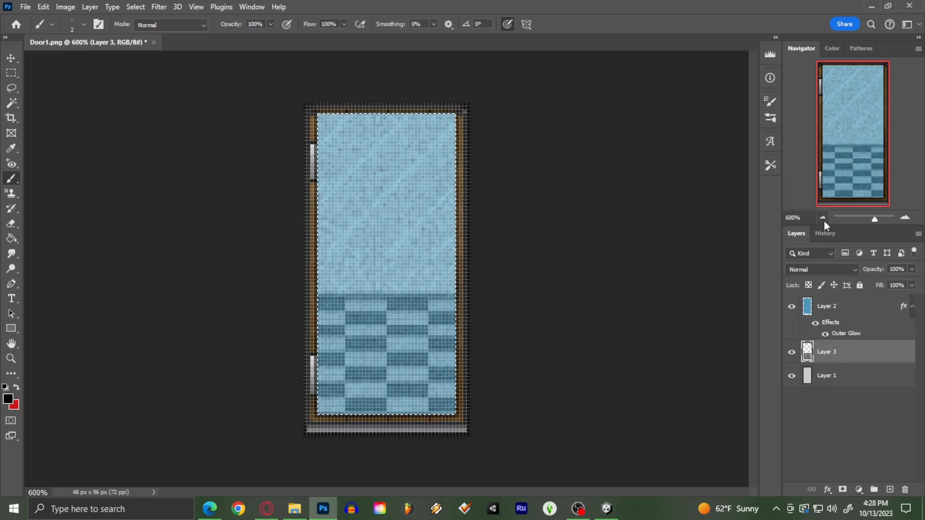
{"action": "left_click", "coordinate": [822, 218]}
{"action": "left_click", "coordinate": [822, 218]}
{"action": "left_click", "coordinate": [823, 218]}
{"action": "left_click", "coordinate": [824, 219]}
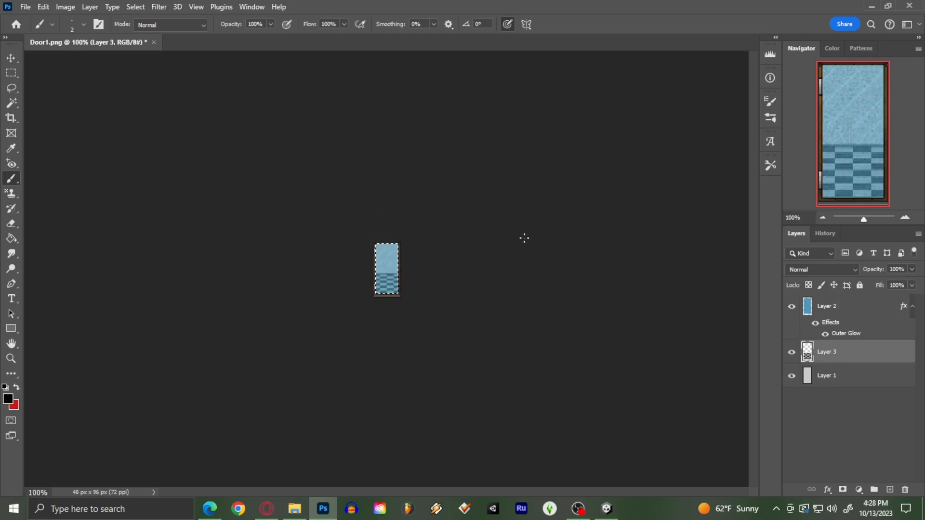
{"action": "scroll", "coordinate": [424, 278], "scroll_direction": "up", "scroll_amount": 5, "text": "alt"}
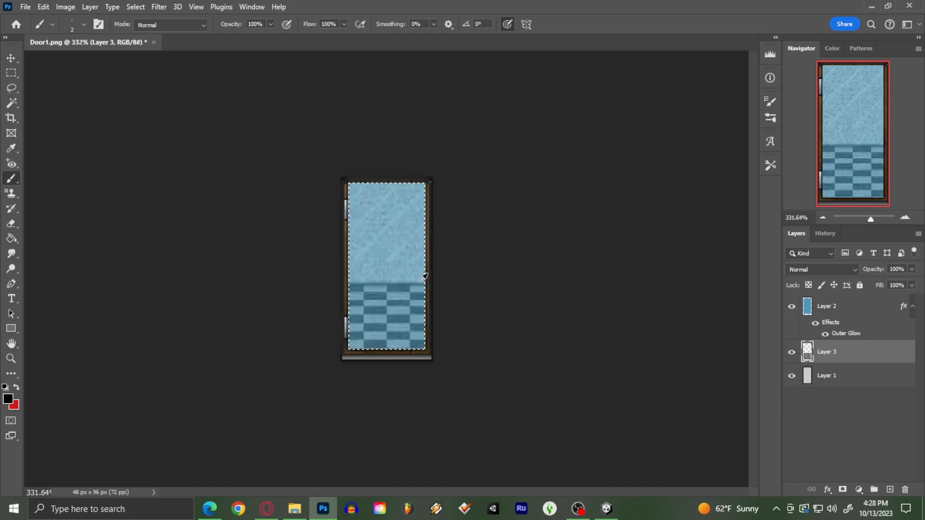
{"action": "key", "text": "m"}
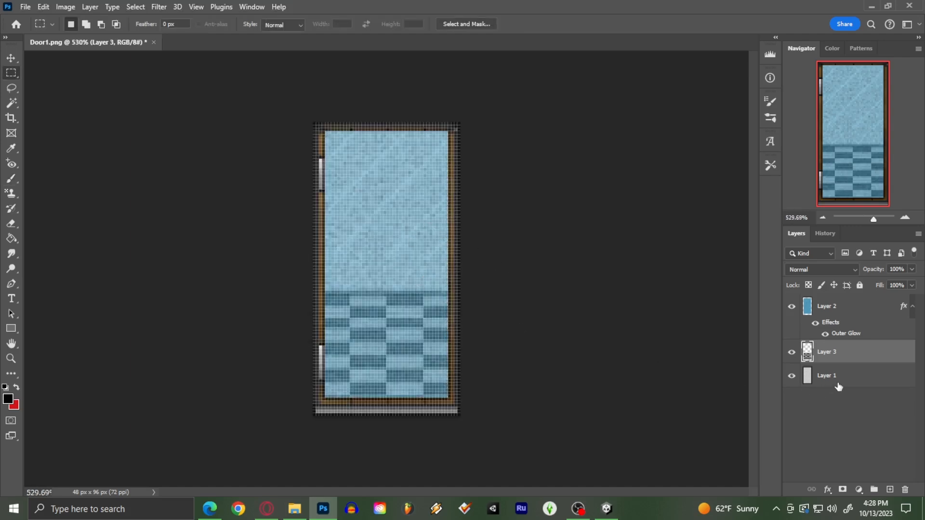
- Desaturate Layer 1 with a Vibrance adjustment, lowering Saturation to near its minimum so the brown door frame turns grey
{"action": "left_click", "coordinate": [838, 385]}
{"action": "left_click", "coordinate": [66, 7]}
{"action": "mouse_move", "coordinate": [73, 37]}
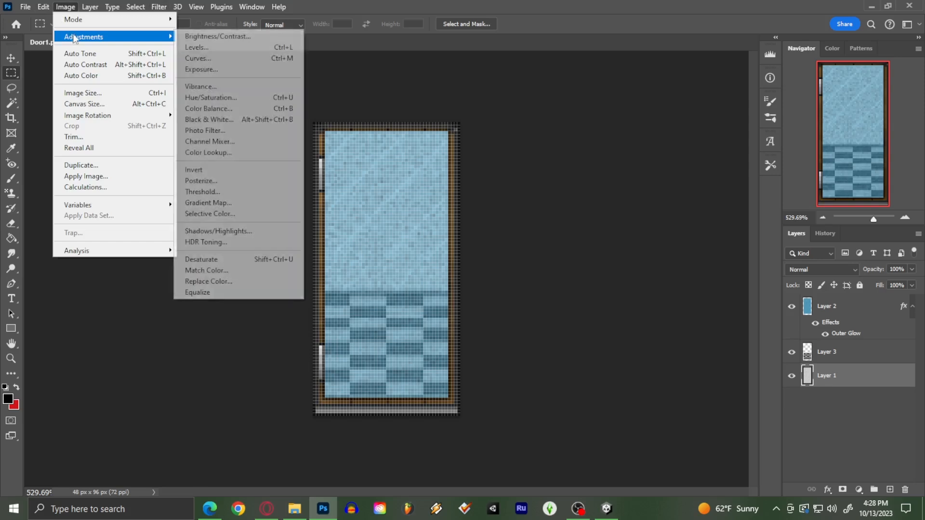
{"action": "left_click", "coordinate": [217, 88]}
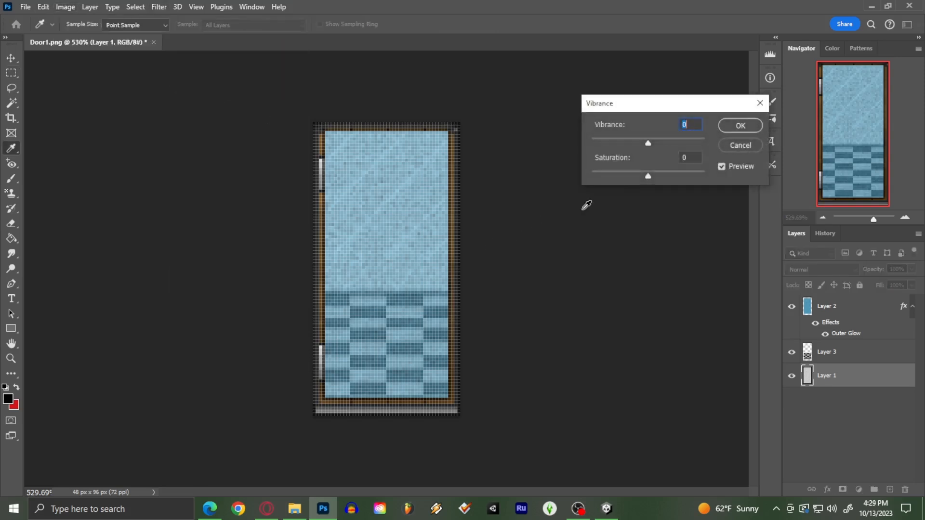
{"action": "left_click_drag", "start_coordinate": [640, 176], "coordinate": [597, 177]}
{"action": "left_click", "coordinate": [740, 125]}
{"action": "key", "text": "m"}
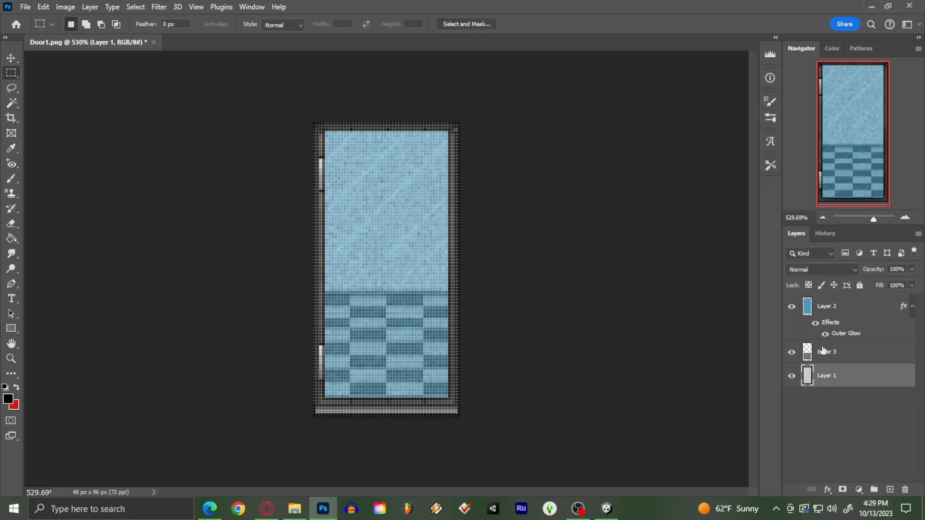
- Add a new layer above Layer 2, give it a copy of Layer 2's Outer Glow style, and set its opacity to 100%
{"action": "left_click", "coordinate": [841, 361]}
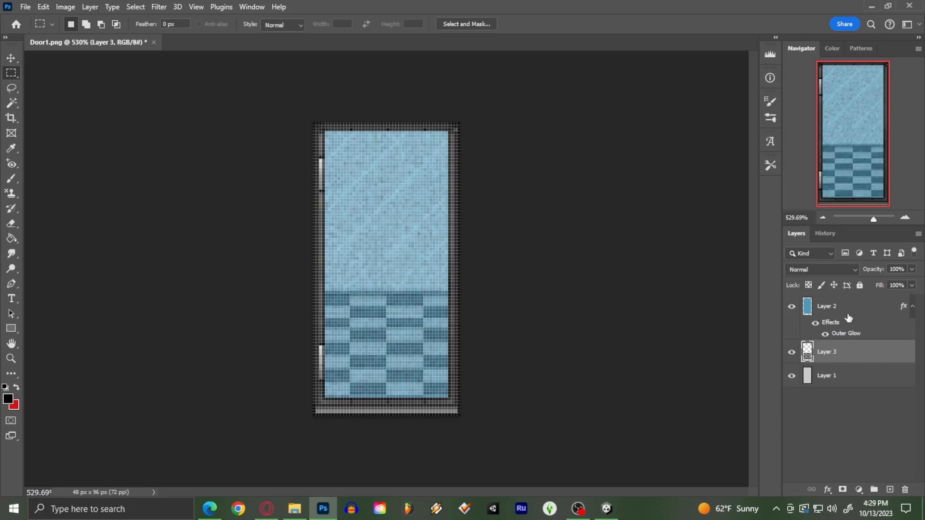
{"action": "left_click", "coordinate": [848, 311]}
{"action": "right_click", "coordinate": [845, 312]}
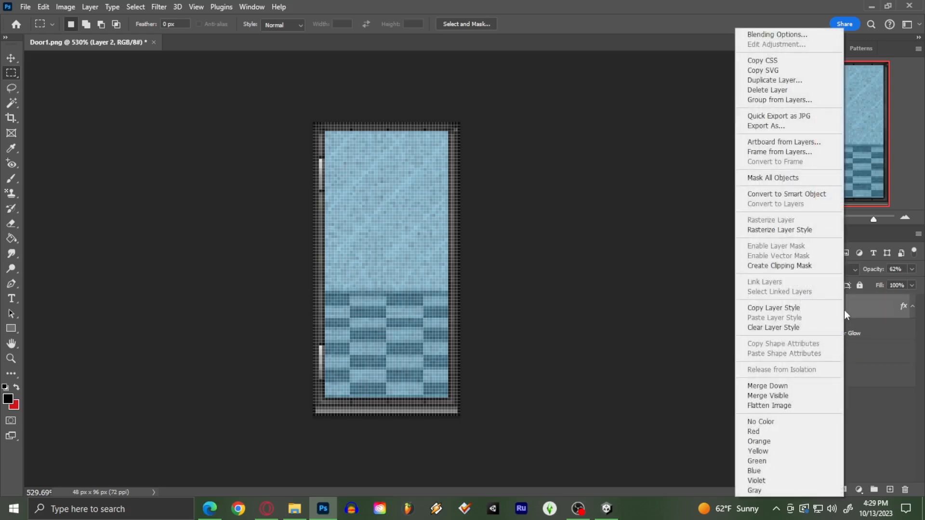
{"action": "left_click", "coordinate": [766, 305]}
{"action": "left_click", "coordinate": [889, 489]}
{"action": "right_click", "coordinate": [830, 315]}
{"action": "left_click", "coordinate": [760, 318]}
{"action": "left_click", "coordinate": [909, 270]}
{"action": "left_click_drag", "start_coordinate": [901, 283], "coordinate": [920, 282]}
{"action": "left_click", "coordinate": [911, 269]}
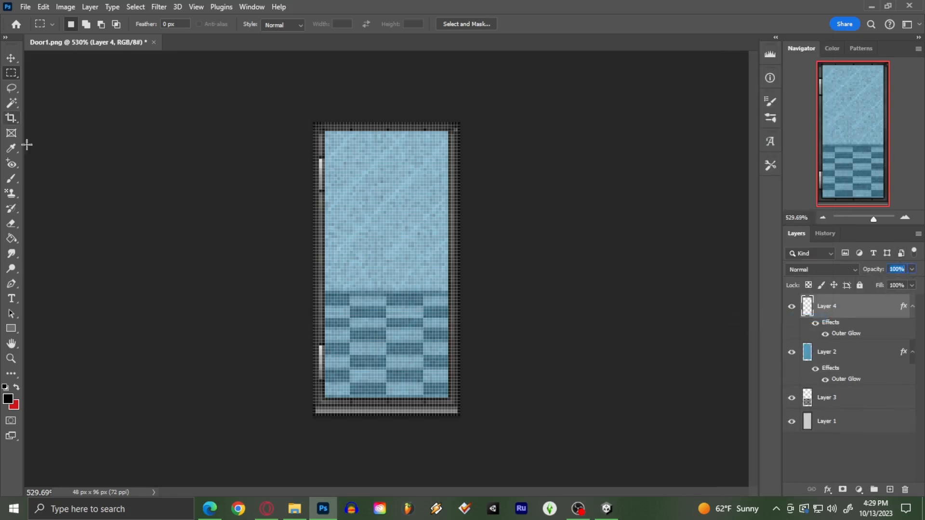
- Set the Brush tool to a 3 px size and the foreground color to pale yellow fffdc9
{"action": "left_click", "coordinate": [10, 181]}
{"action": "left_click", "coordinate": [84, 25]}
{"action": "left_click", "coordinate": [83, 24]}
{"action": "left_click", "coordinate": [83, 24]}
{"action": "left_click", "coordinate": [111, 46]}
{"action": "scroll", "coordinate": [114, 48], "scroll_direction": "up", "scroll_amount": 1}
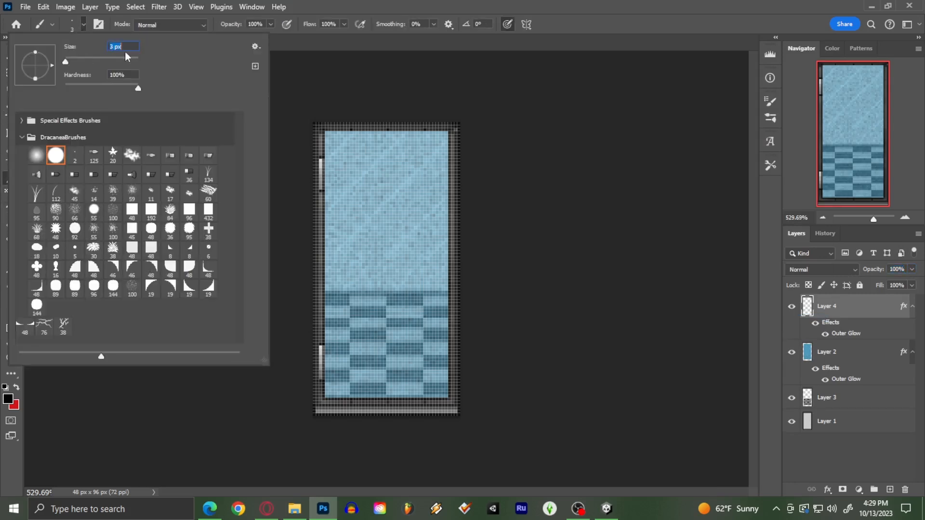
{"action": "left_click", "coordinate": [7, 399]}
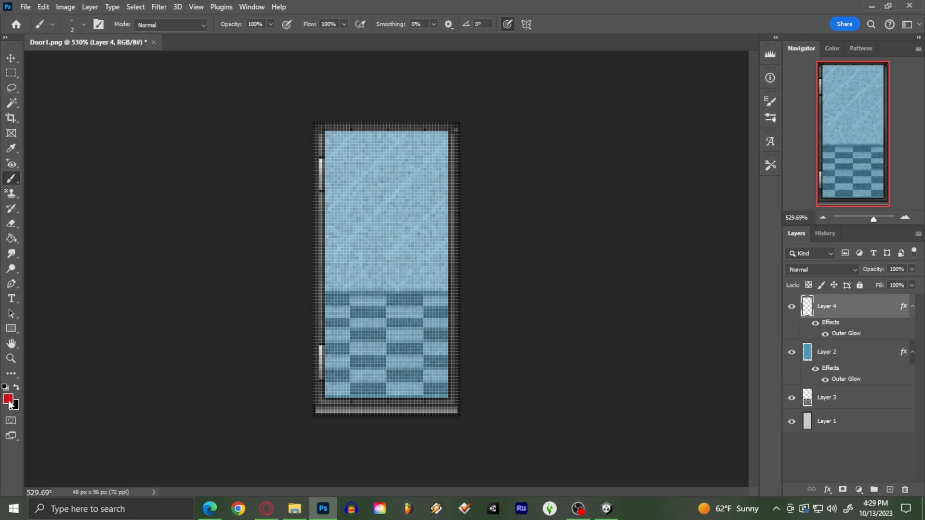
{"action": "left_click", "coordinate": [8, 399]}
{"action": "left_click_drag", "start_coordinate": [577, 345], "coordinate": [445, 184]}
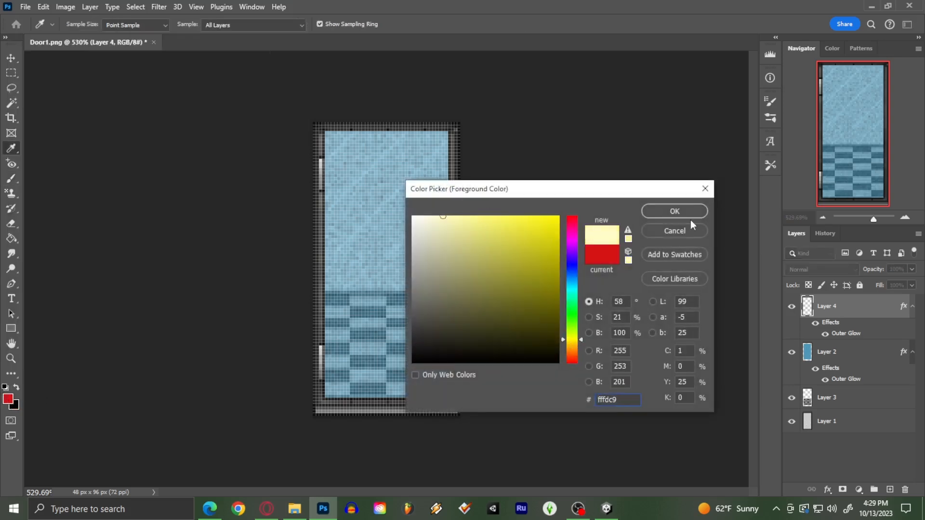
{"action": "left_click", "coordinate": [689, 213]}
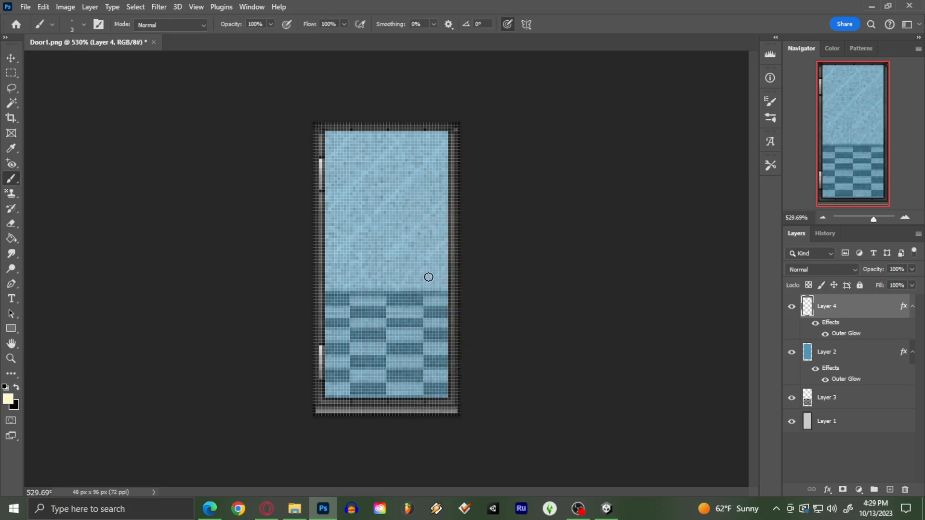
- Paint a short vertical door handle on Layer 4 near the glass's right edge, around the top edge of the checkerboard
{"action": "left_click_drag", "start_coordinate": [427, 273], "coordinate": [426, 315]}
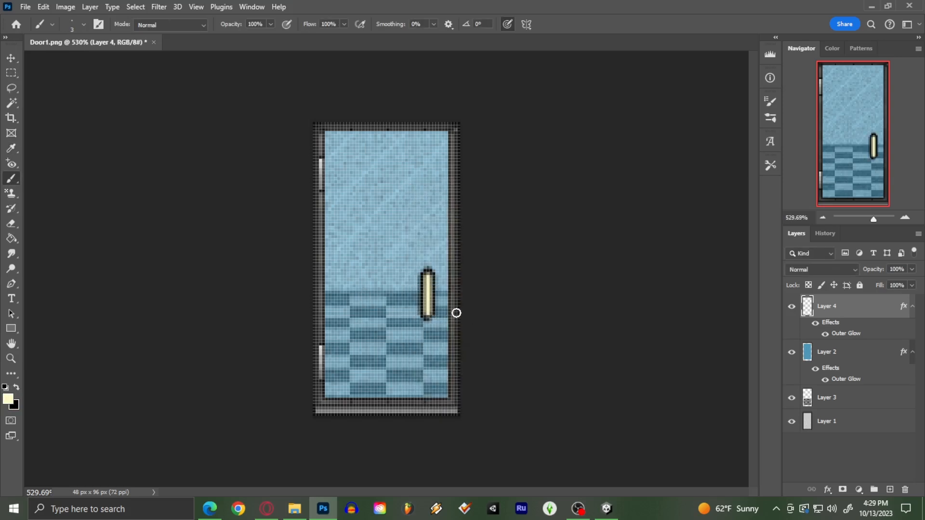
{"action": "left_click", "coordinate": [822, 218]}
{"action": "left_click", "coordinate": [821, 217]}
{"action": "left_click", "coordinate": [821, 217]}
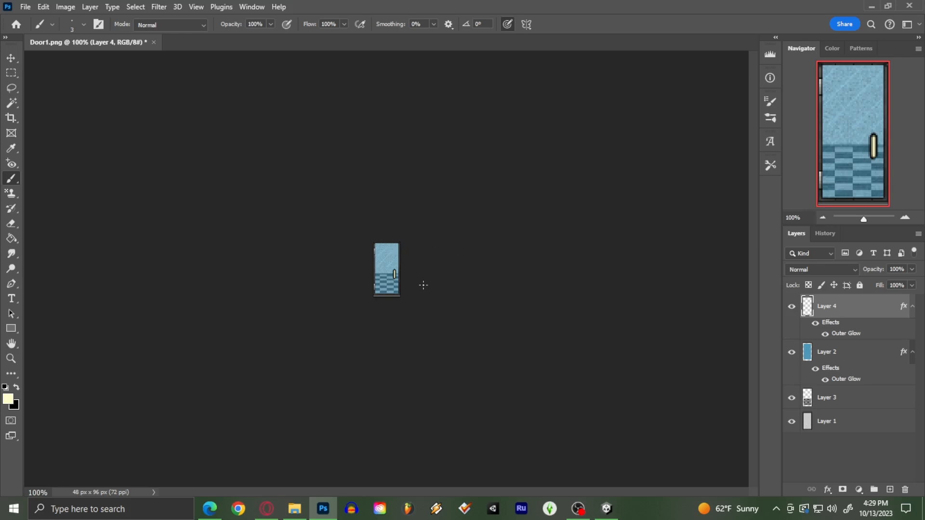
- Lower the opacity of the checkerboard on Layer 3 to 36%
{"action": "left_click", "coordinate": [829, 400]}
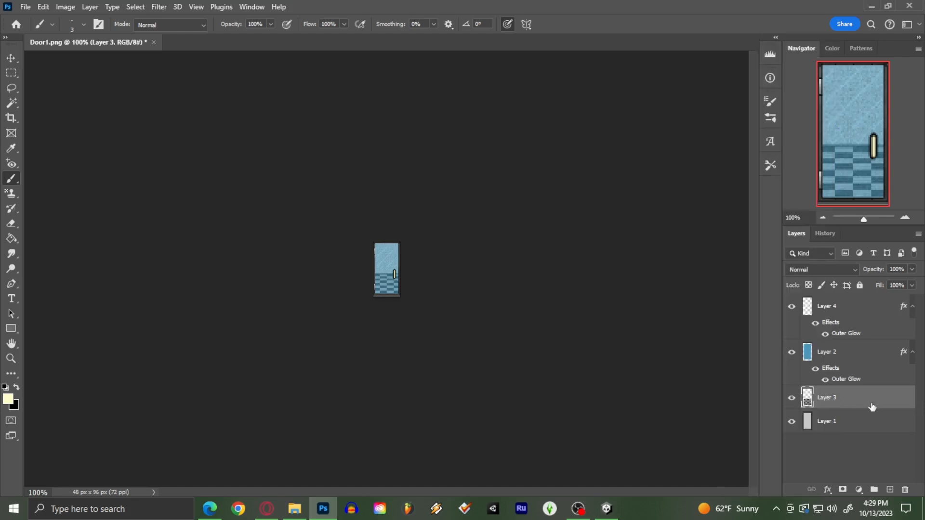
{"action": "left_click", "coordinate": [911, 285]}
{"action": "mouse_move", "coordinate": [892, 282]}
{"action": "left_mouse_down"}
{"action": "mouse_move", "coordinate": [860, 283]}
{"action": "mouse_move", "coordinate": [890, 283]}
{"action": "mouse_move", "coordinate": [879, 282]}
{"action": "left_mouse_up"}
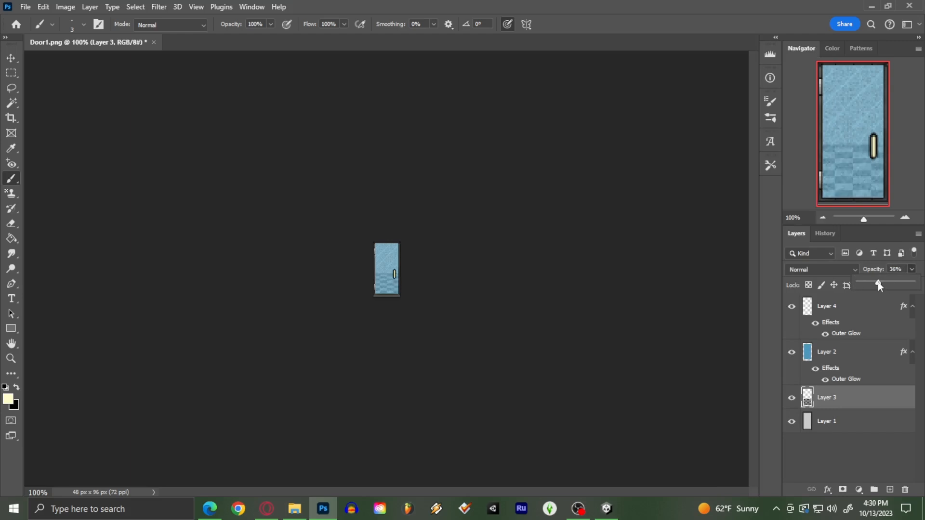
{"action": "left_click", "coordinate": [912, 270]}
- Export the door as a PNG named DoorGlass in the Map Objects folder and close Door1.png without saving it
{"action": "key", "text": "ctrl+alt+shift+w"}
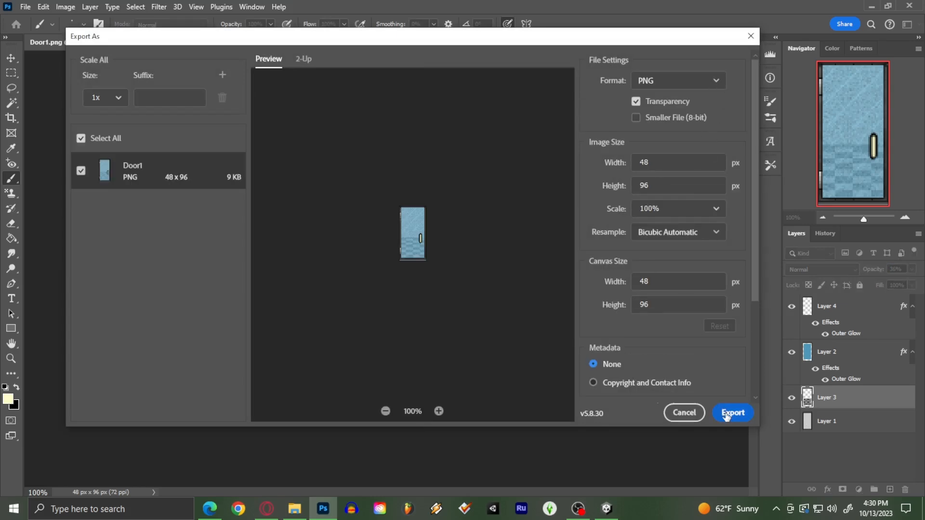
{"action": "left_click", "coordinate": [728, 414]}
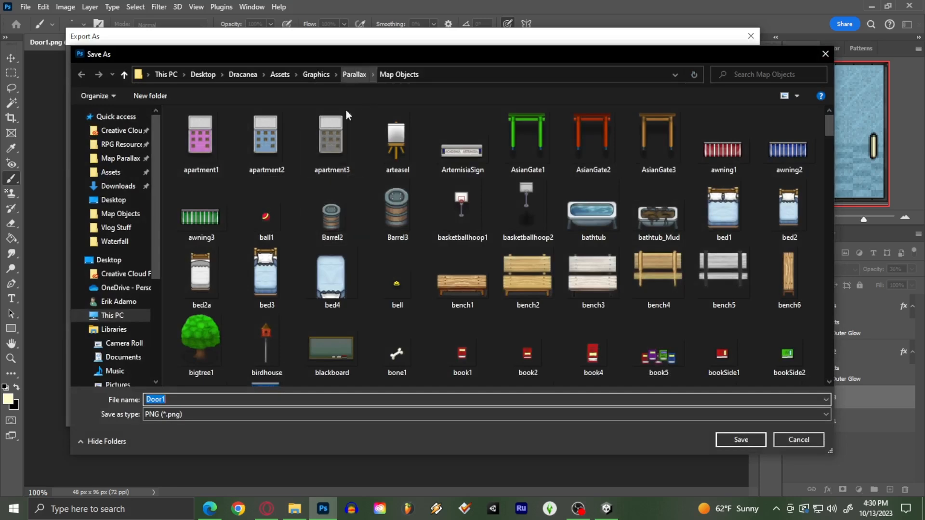
{"action": "left_click", "coordinate": [365, 78]}
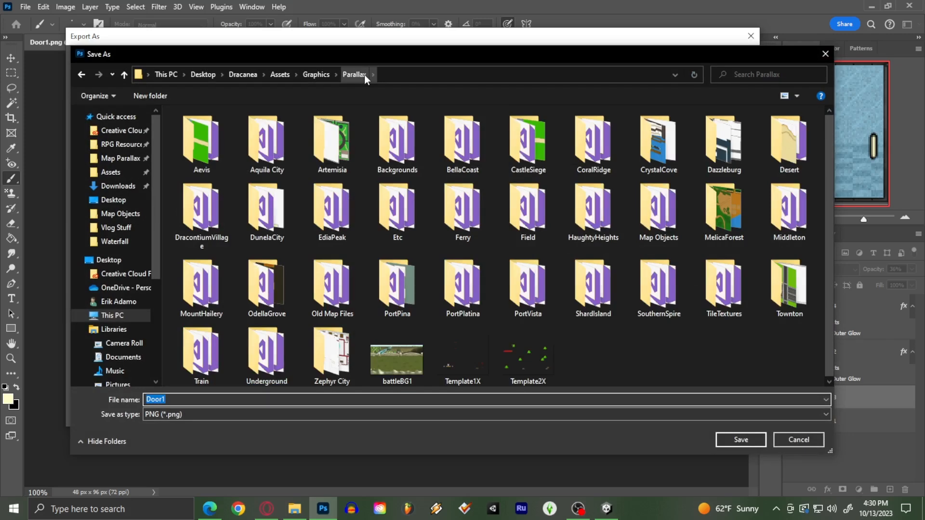
{"action": "left_click", "coordinate": [82, 74]}
{"action": "left_click", "coordinate": [188, 400]}
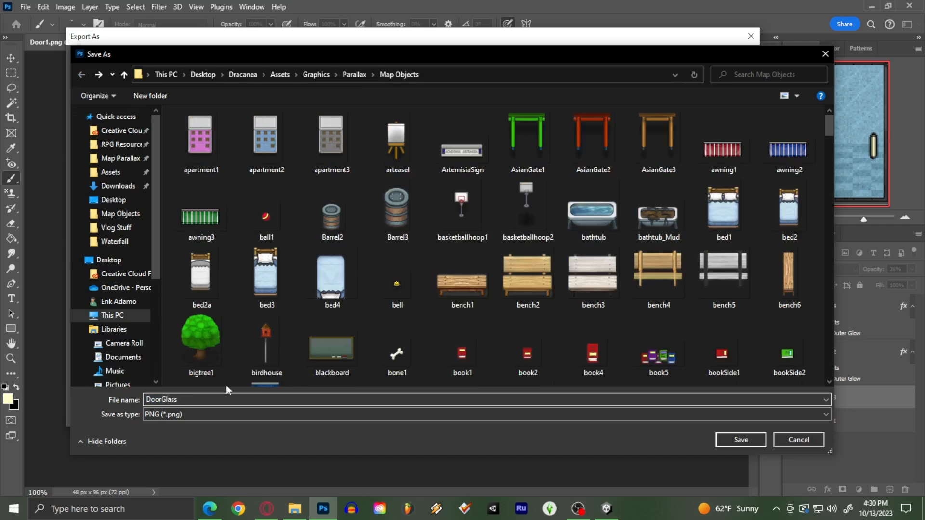
{"action": "left_click", "coordinate": [736, 442]}
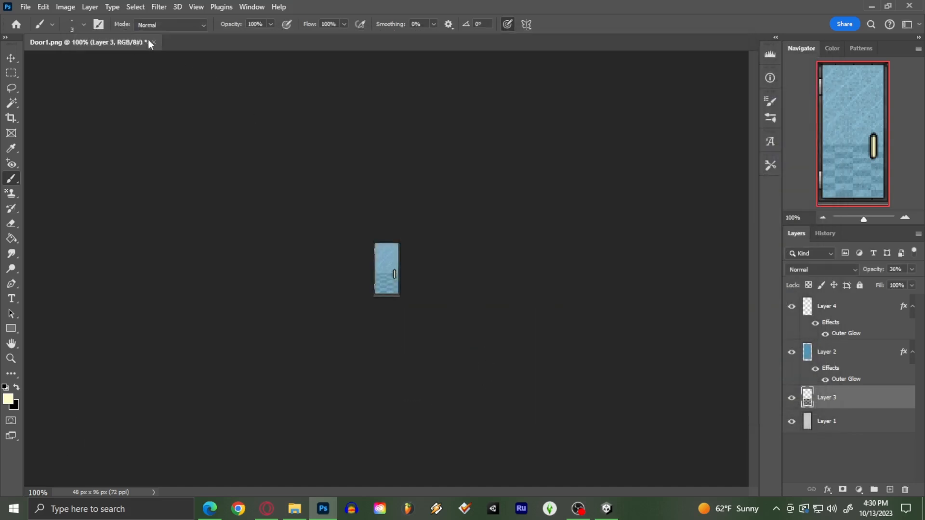
{"action": "left_click", "coordinate": [154, 42]}
{"action": "left_click", "coordinate": [472, 197]}
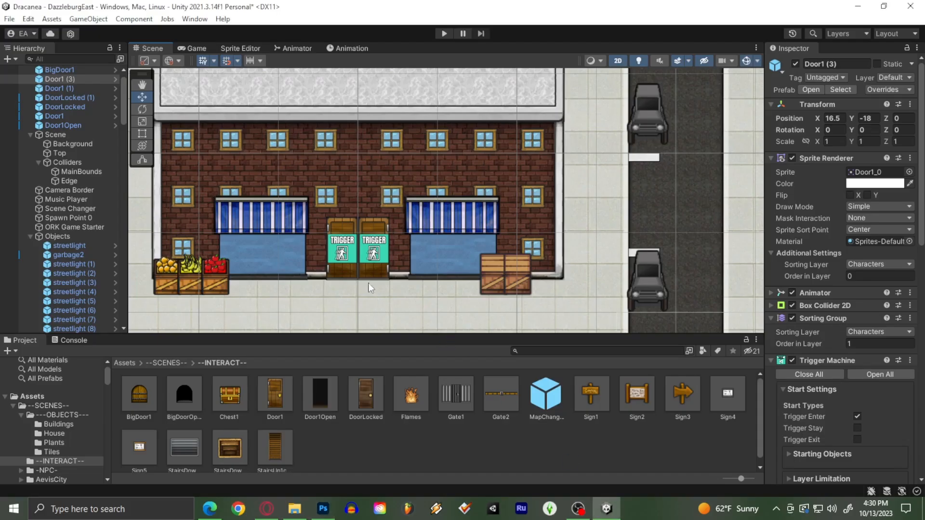
- Find DoorGlass in Unity's Parallax/Map Objects assets, set its Pixels Per Unit to 48 and apply the import settings
{"action": "left_click", "coordinate": [348, 277]}
{"action": "left_click", "coordinate": [347, 279]}
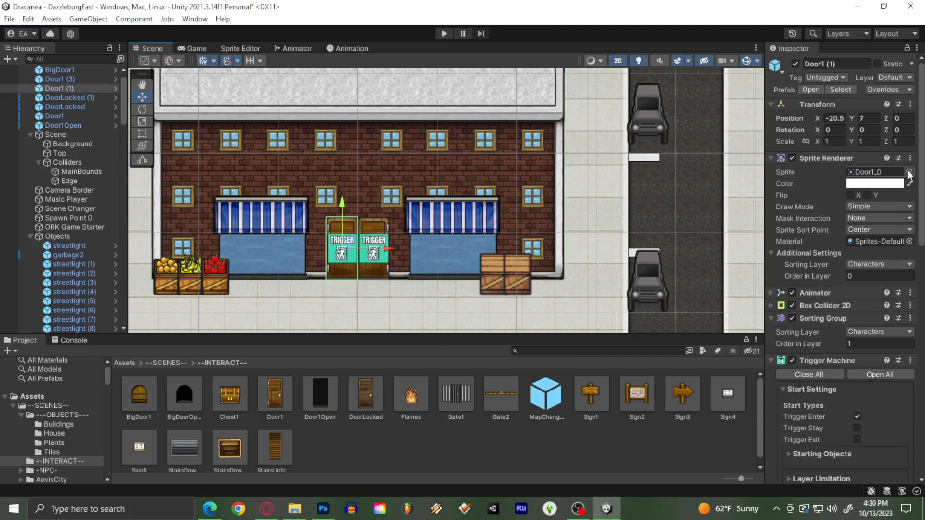
{"action": "scroll", "coordinate": [55, 427], "scroll_direction": "down", "scroll_amount": 5}
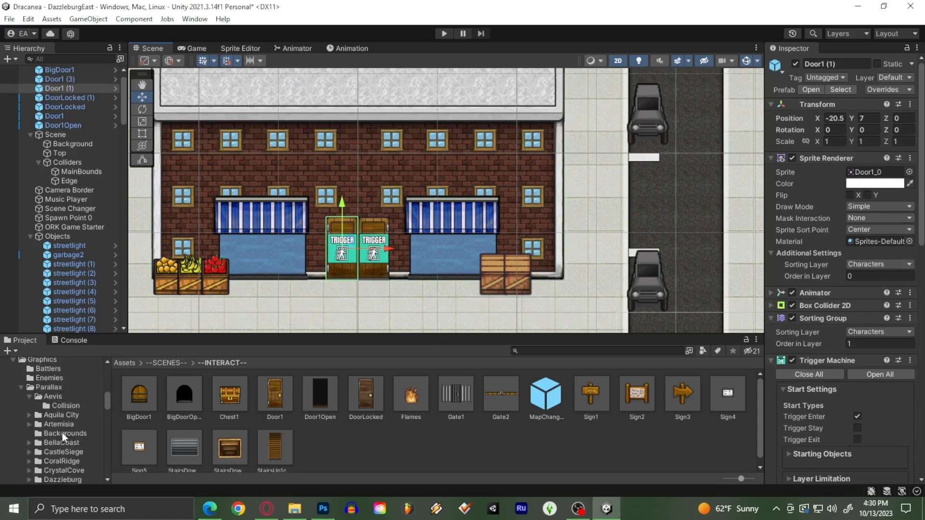
{"action": "scroll", "coordinate": [63, 434], "scroll_direction": "down", "scroll_amount": 4}
{"action": "left_click", "coordinate": [65, 457]}
{"action": "scroll", "coordinate": [422, 424], "scroll_direction": "down", "scroll_amount": 10}
{"action": "scroll", "coordinate": [451, 429], "scroll_direction": "down", "scroll_amount": 6}
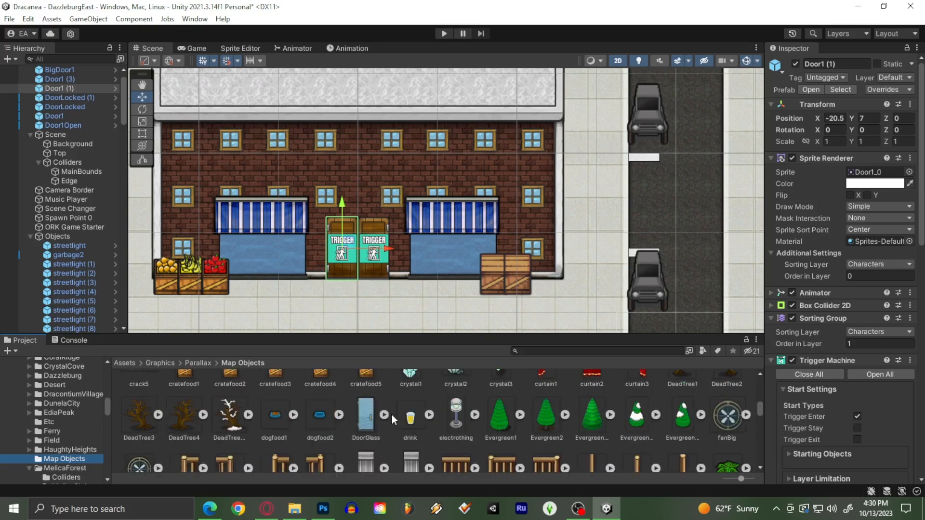
{"action": "left_click", "coordinate": [366, 386]}
{"action": "left_click", "coordinate": [862, 147]}
{"action": "type", "text": "48"}
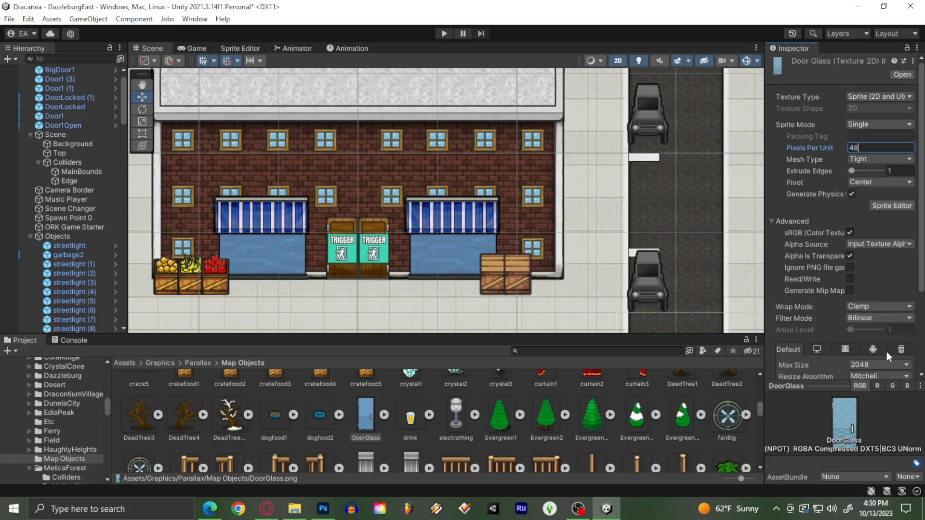
{"action": "scroll", "coordinate": [876, 333], "scroll_direction": "down", "scroll_amount": 4}
{"action": "left_click", "coordinate": [900, 322]}
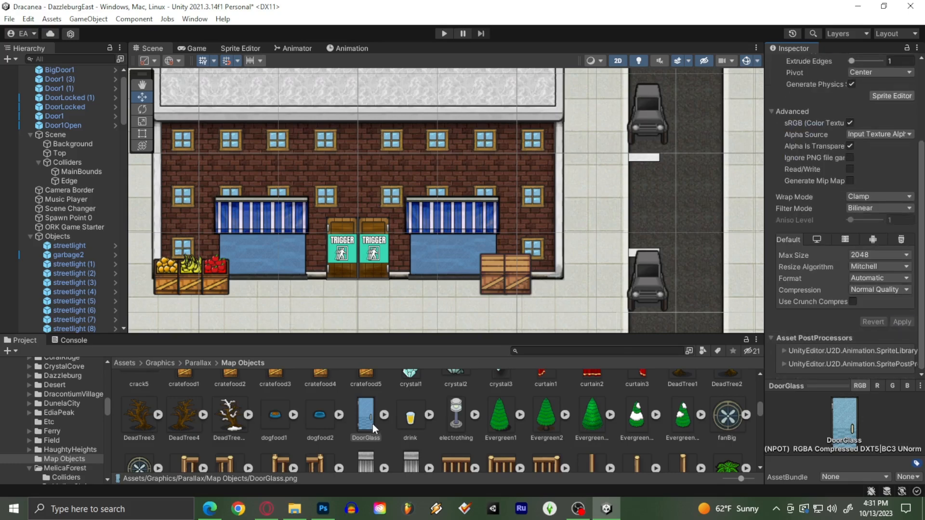
- Replace the sprite of the storefront's left door, Door1 (1), with DoorGlass
{"action": "left_click", "coordinate": [351, 267]}
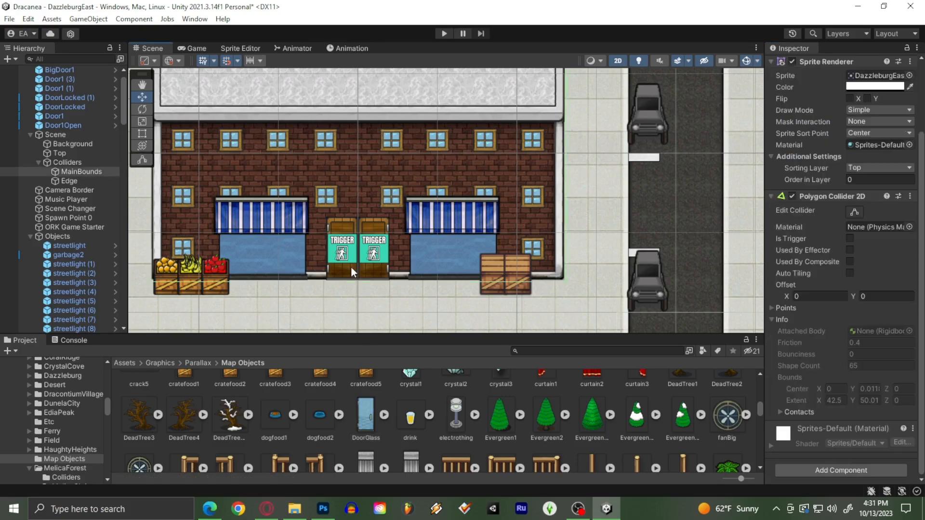
{"action": "left_click", "coordinate": [349, 265]}
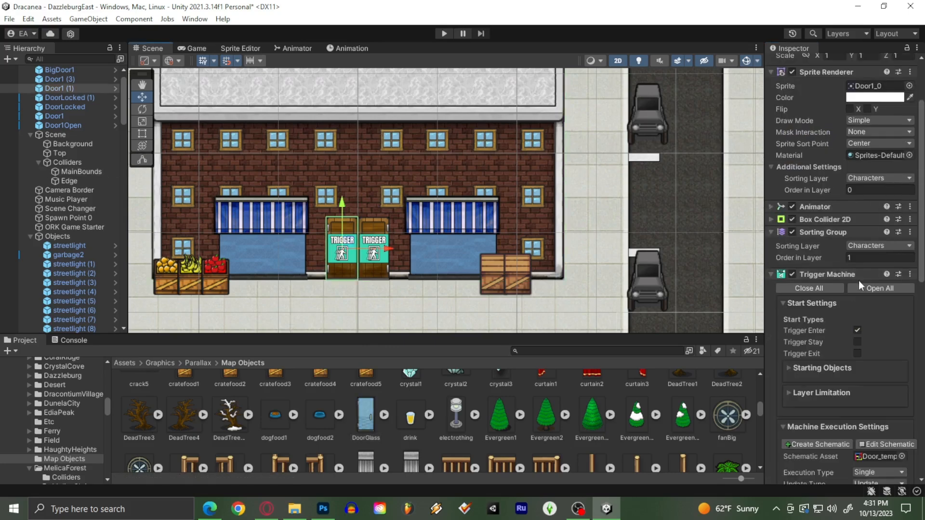
{"action": "scroll", "coordinate": [852, 193], "scroll_direction": "up", "scroll_amount": 4}
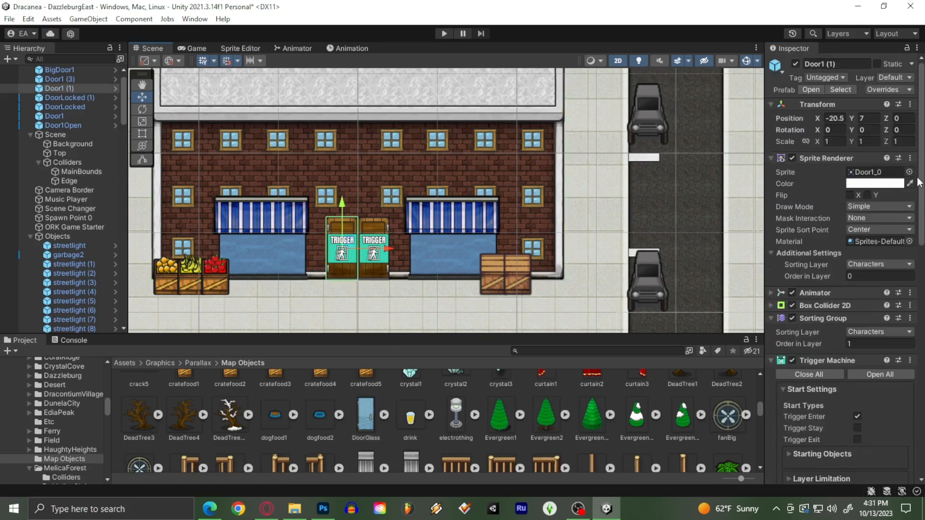
{"action": "left_click", "coordinate": [909, 172]}
{"action": "type", "text": "doorgl"}
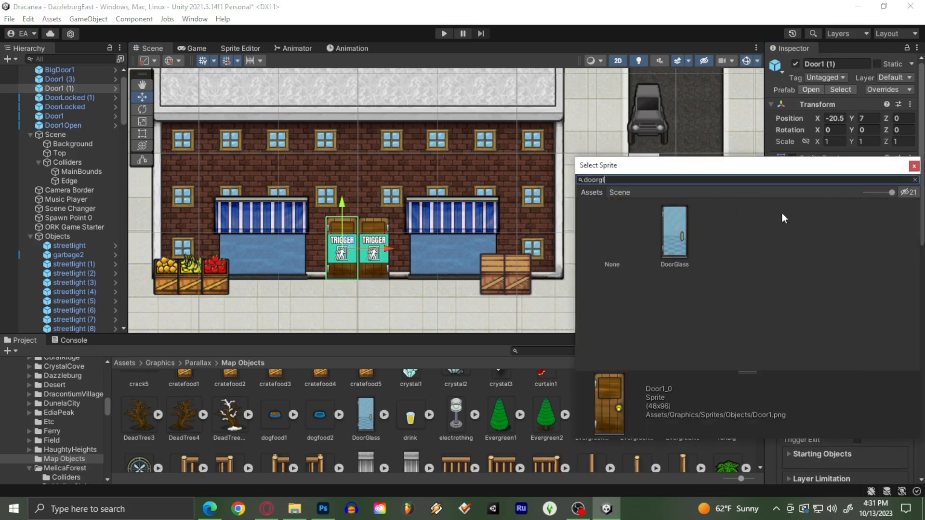
{"action": "left_click", "coordinate": [680, 246]}
{"action": "double_click", "coordinate": [680, 246]}
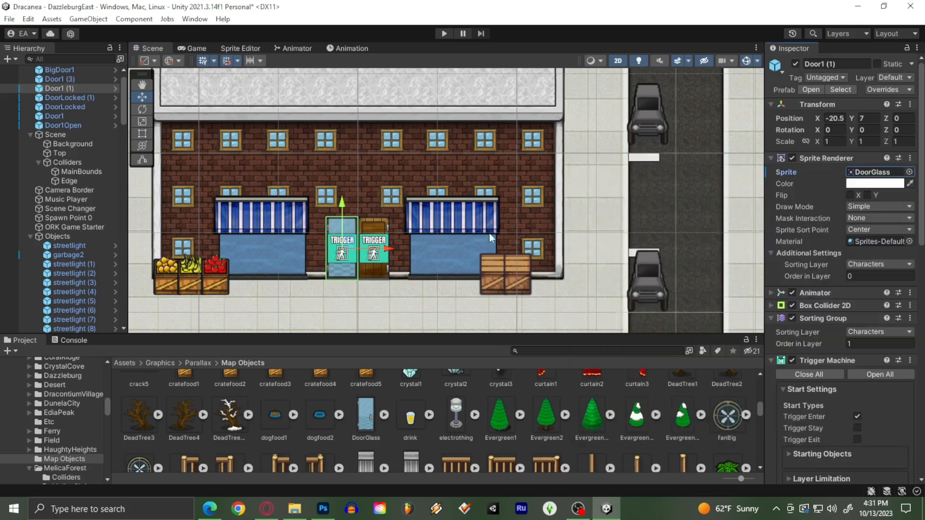
- Replace the sprite of the storefront's right door, Door1 (2), with DoorGlass
{"action": "left_click", "coordinate": [379, 279]}
{"action": "left_click", "coordinate": [373, 271]}
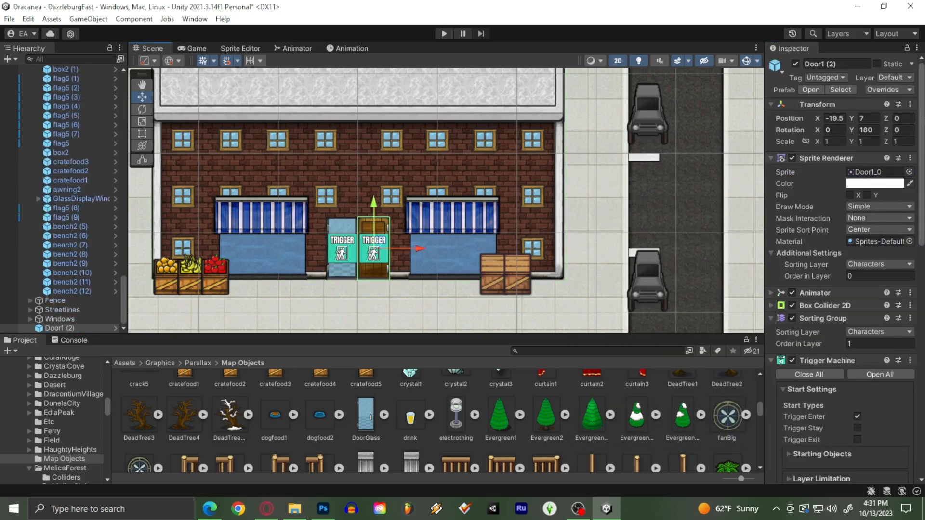
{"action": "left_click", "coordinate": [910, 173]}
{"action": "type", "text": "door"}
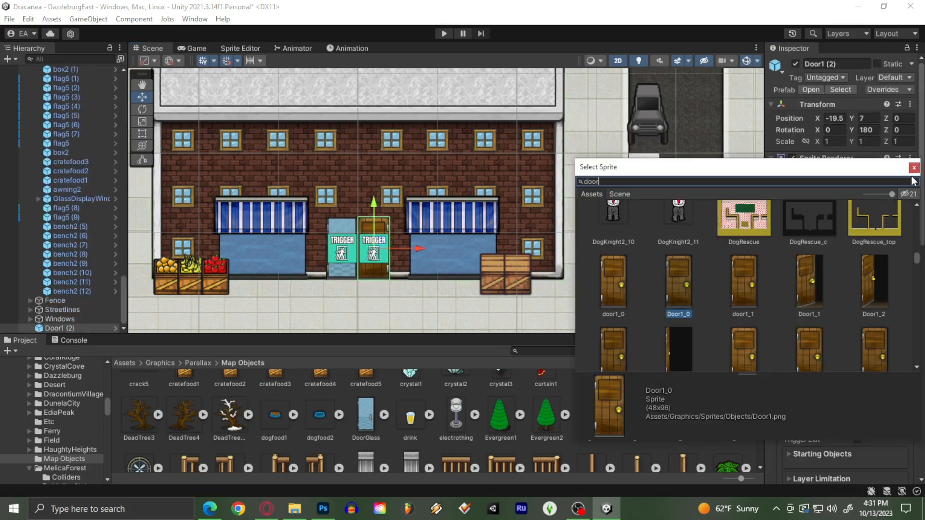
{"action": "type", "text": "gl"}
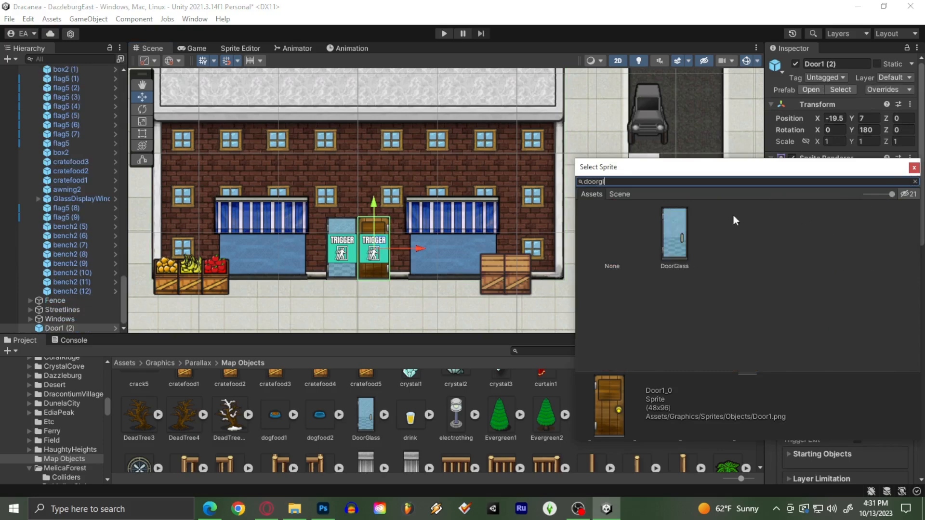
{"action": "double_click", "coordinate": [680, 225]}
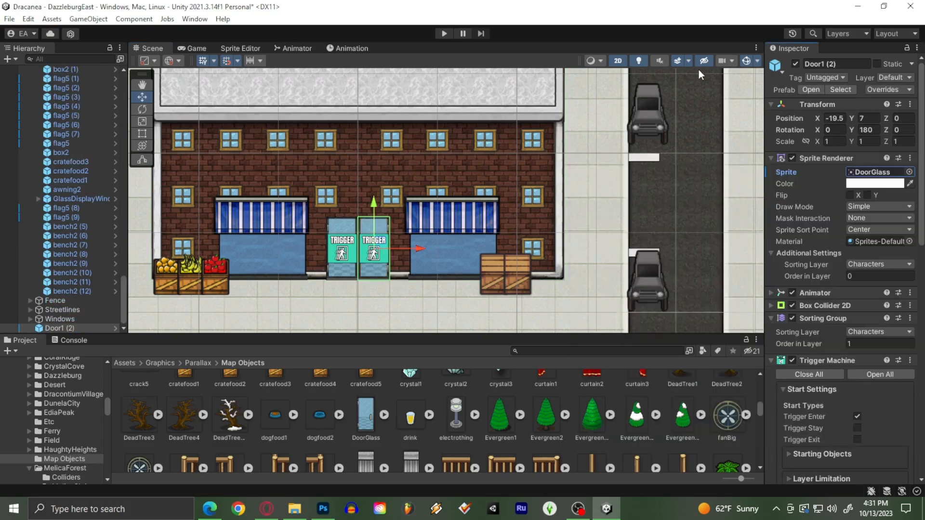
- Hide the scene gizmos and examine the glass double doors together with the storefront and the surrounding streets
{"action": "left_click", "coordinate": [742, 63]}
{"action": "left_click", "coordinate": [379, 289]}
{"action": "scroll", "coordinate": [379, 285], "scroll_direction": "down", "scroll_amount": 1}
{"action": "middle_click_drag", "start_coordinate": [378, 285], "coordinate": [376, 231]}
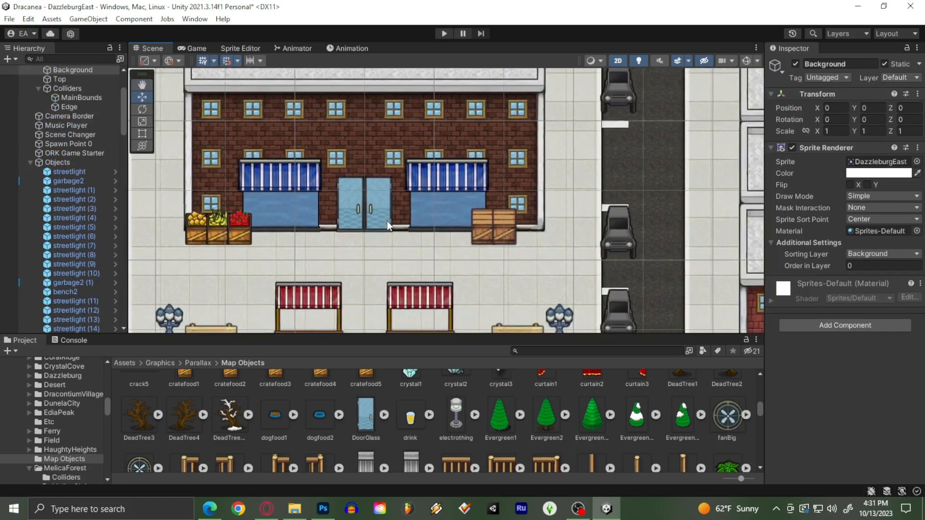
{"action": "scroll", "coordinate": [393, 249], "scroll_direction": "down", "scroll_amount": 1}
{"action": "middle_click_drag", "start_coordinate": [394, 249], "coordinate": [438, 191]}
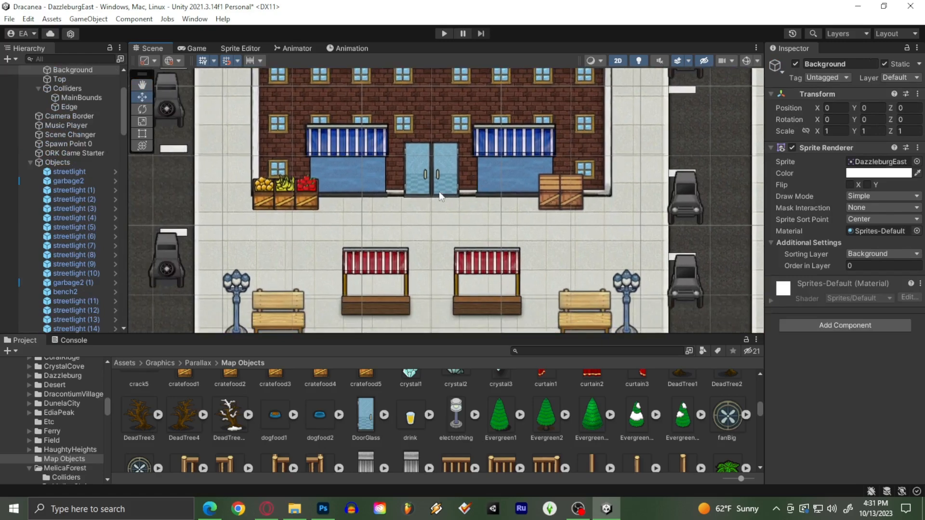
{"action": "scroll", "coordinate": [431, 207], "scroll_direction": "down", "scroll_amount": 2}
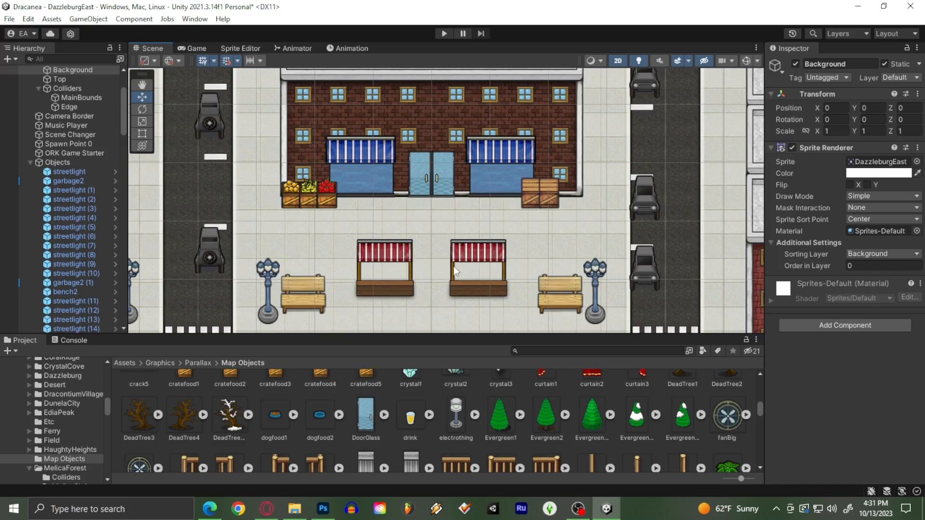
{"action": "scroll", "coordinate": [549, 300], "scroll_direction": "down", "scroll_amount": 3}
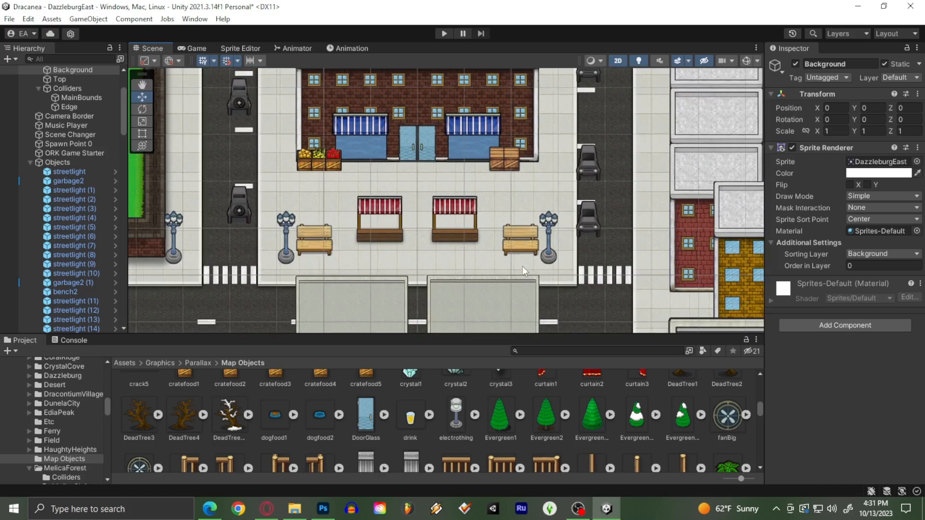
{"action": "middle_click_drag", "start_coordinate": [437, 165], "coordinate": [440, 197]}
{"action": "scroll", "coordinate": [450, 233], "scroll_direction": "down", "scroll_amount": 5}
{"action": "middle_click_drag", "start_coordinate": [450, 234], "coordinate": [428, 151]}
{"action": "middle_click_drag", "start_coordinate": [356, 157], "coordinate": [364, 292]}
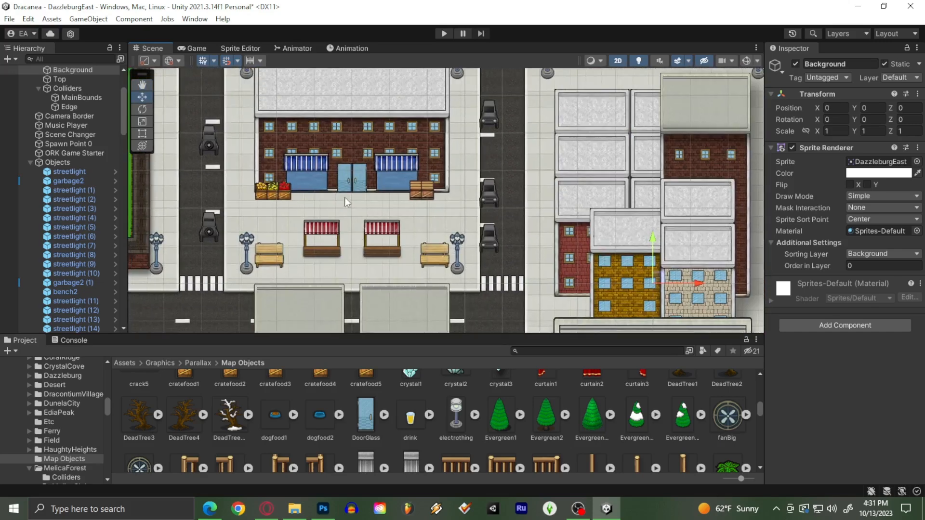
{"action": "scroll", "coordinate": [351, 189], "scroll_direction": "up", "scroll_amount": 3}
{"action": "middle_click_drag", "start_coordinate": [351, 188], "coordinate": [433, 222]}
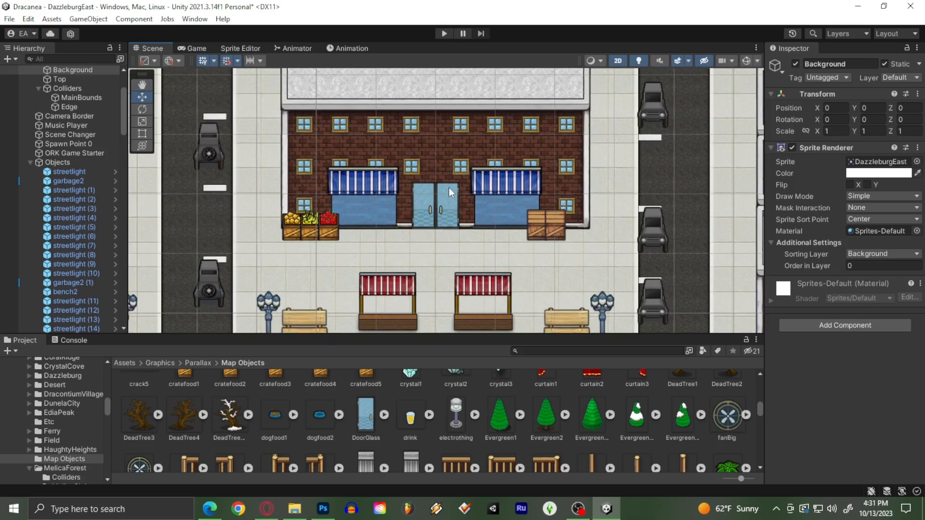
{"action": "scroll", "coordinate": [449, 187], "scroll_direction": "up", "scroll_amount": 2}
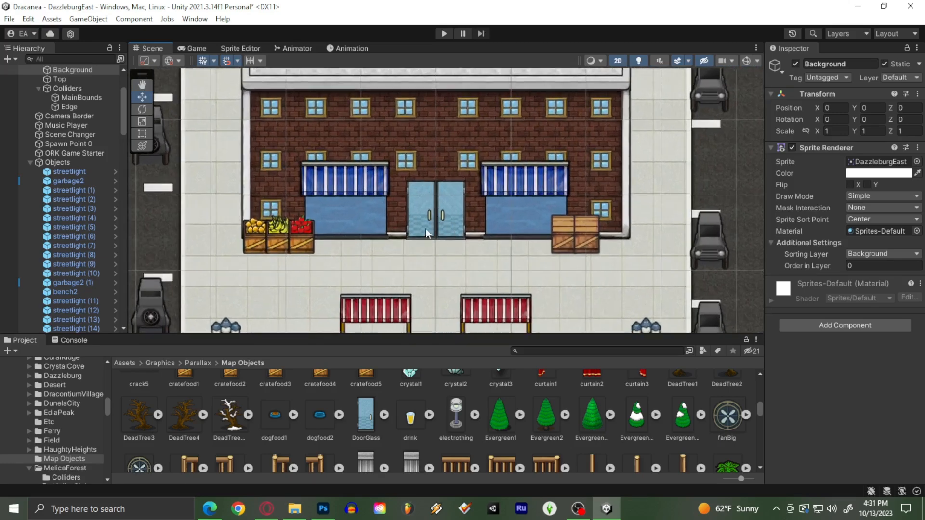